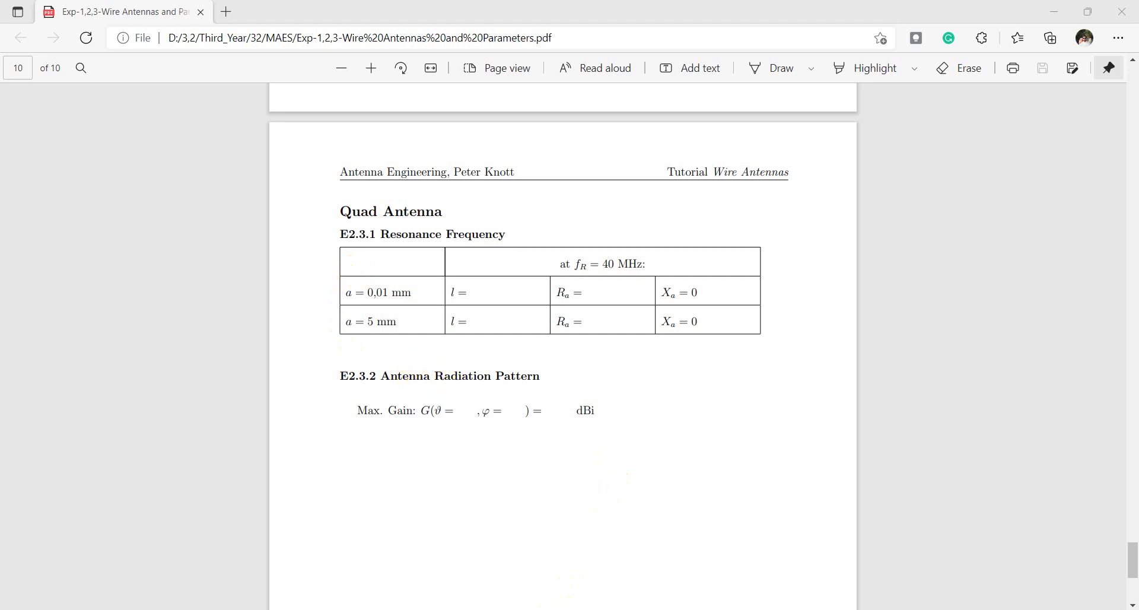
Switch to 4nec2, open the geometry editor and start a new blank antenna file
key("alt+Tab")
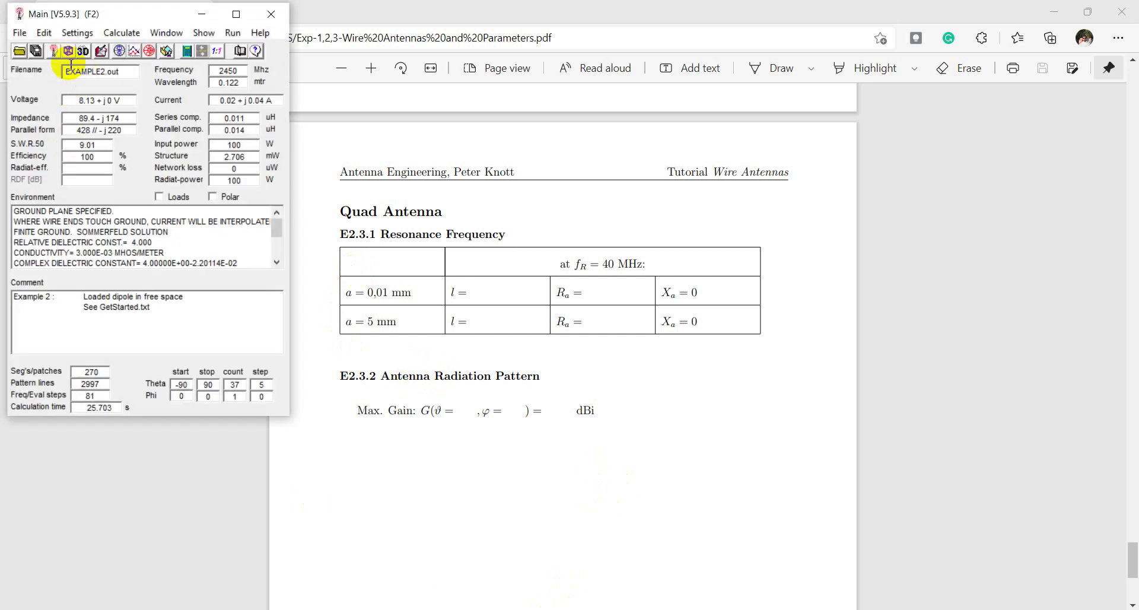
left_click(101, 50)
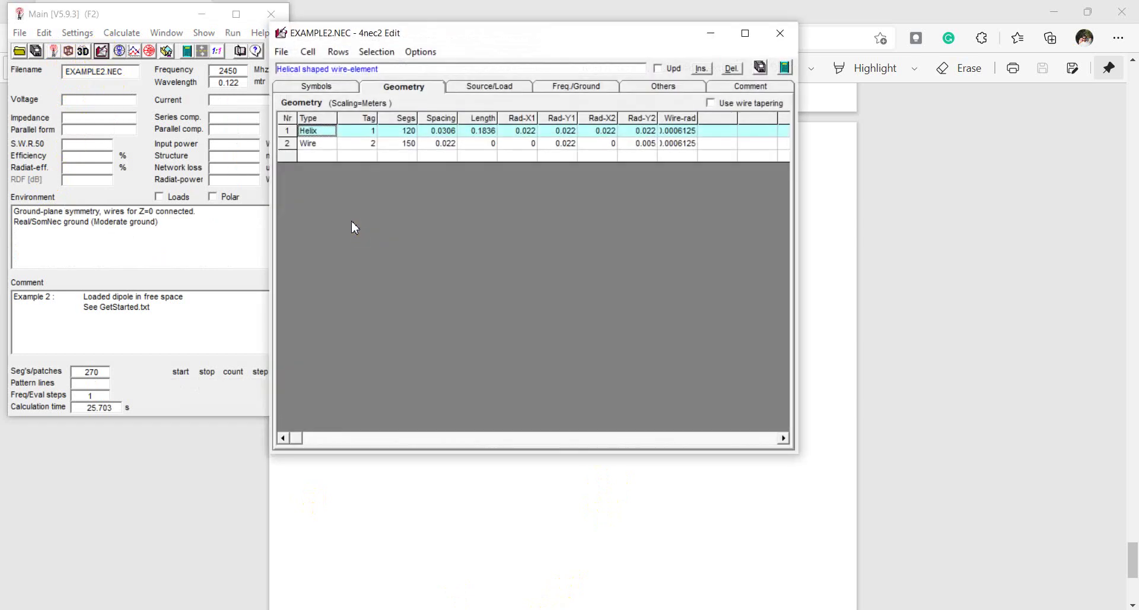
left_click(286, 53)
left_click(286, 68)
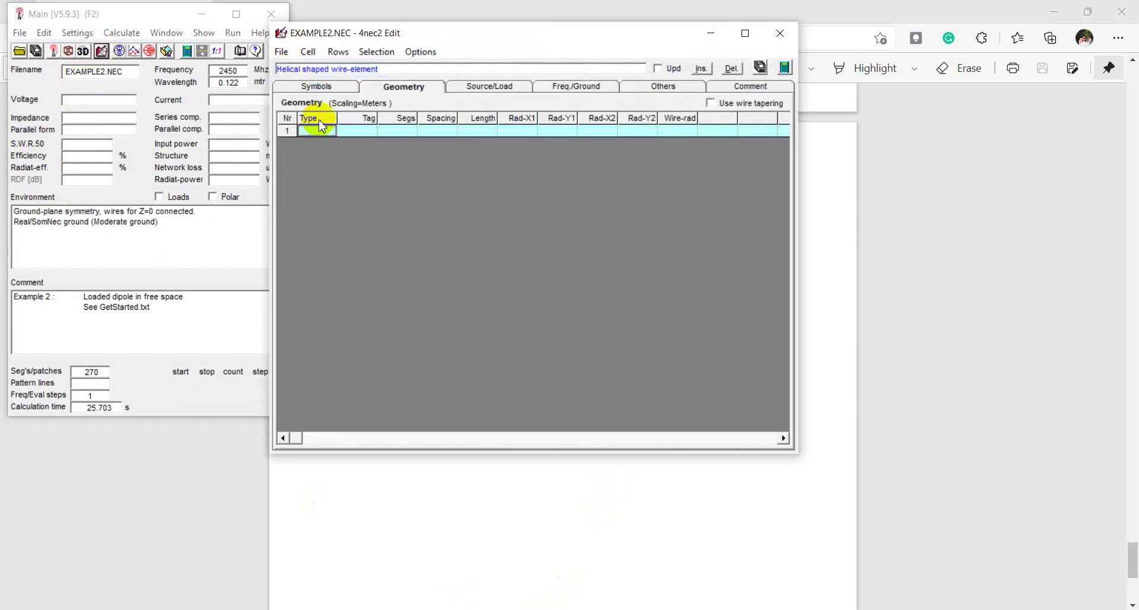
Define the symbol l=0.4 as the first entry in the antenna file's symbols and equations
left_click(325, 87)
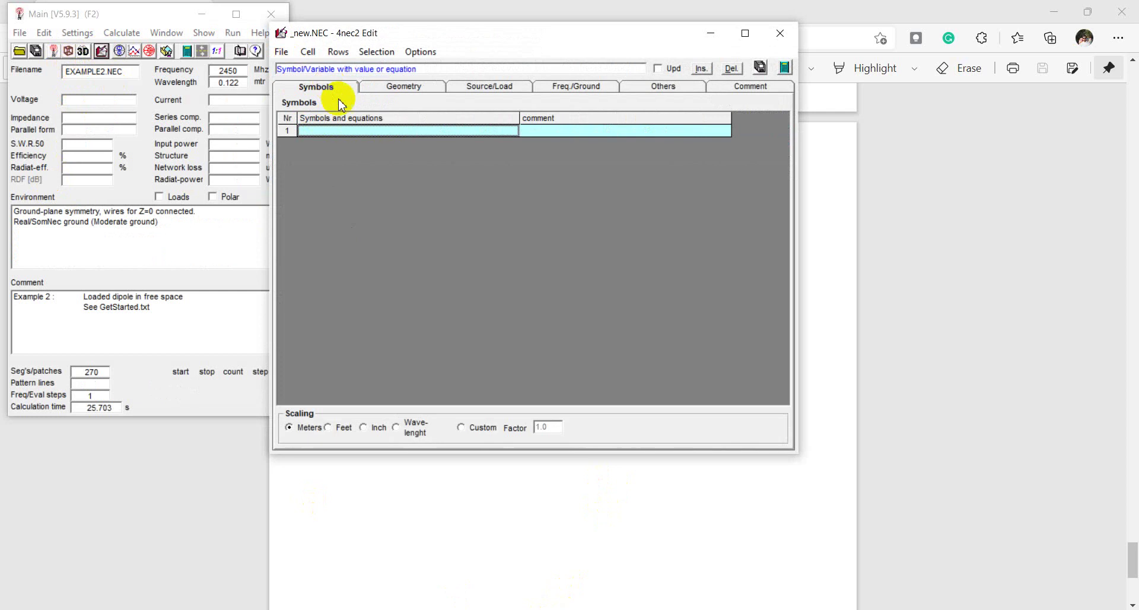
left_click(363, 129)
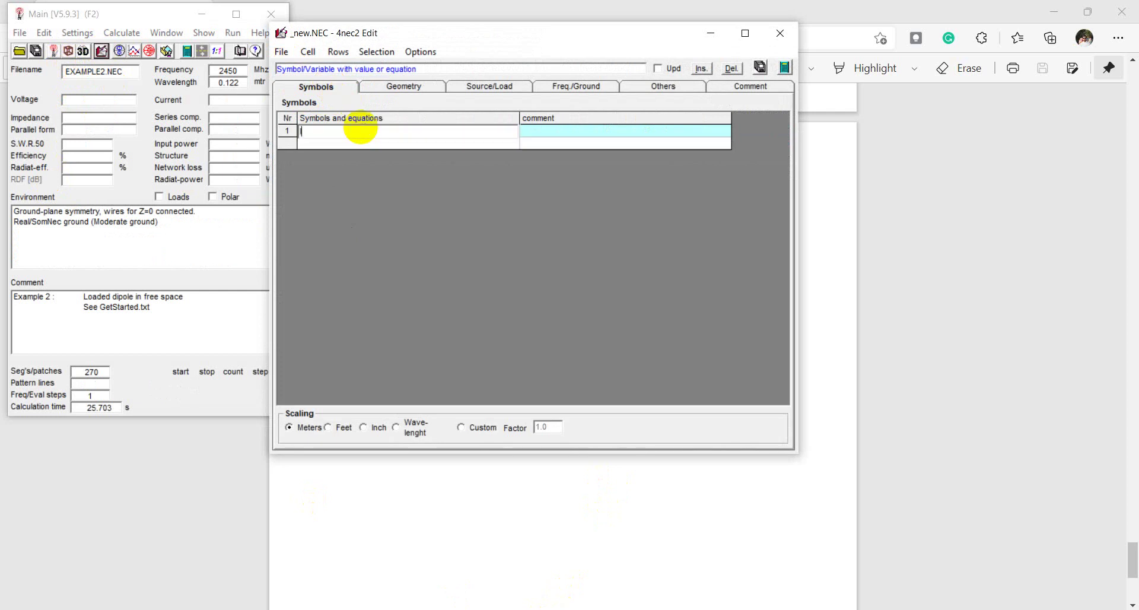
type("l=0.4")
key("Return")
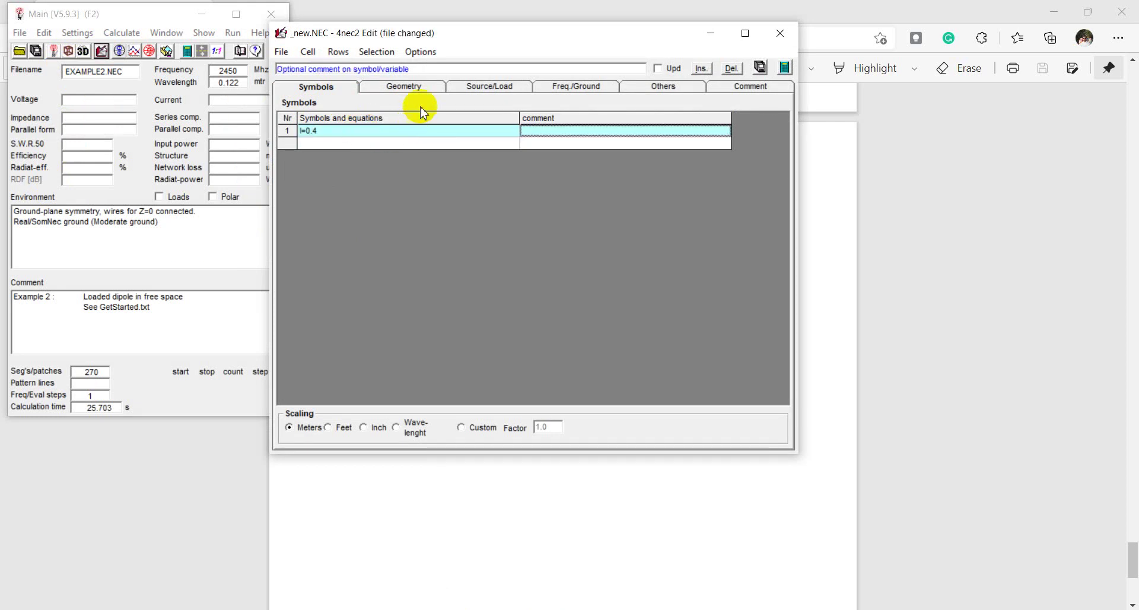
Add a first wire to the geometry with tag 1 and 9 segments
left_click(415, 88)
left_click(326, 133)
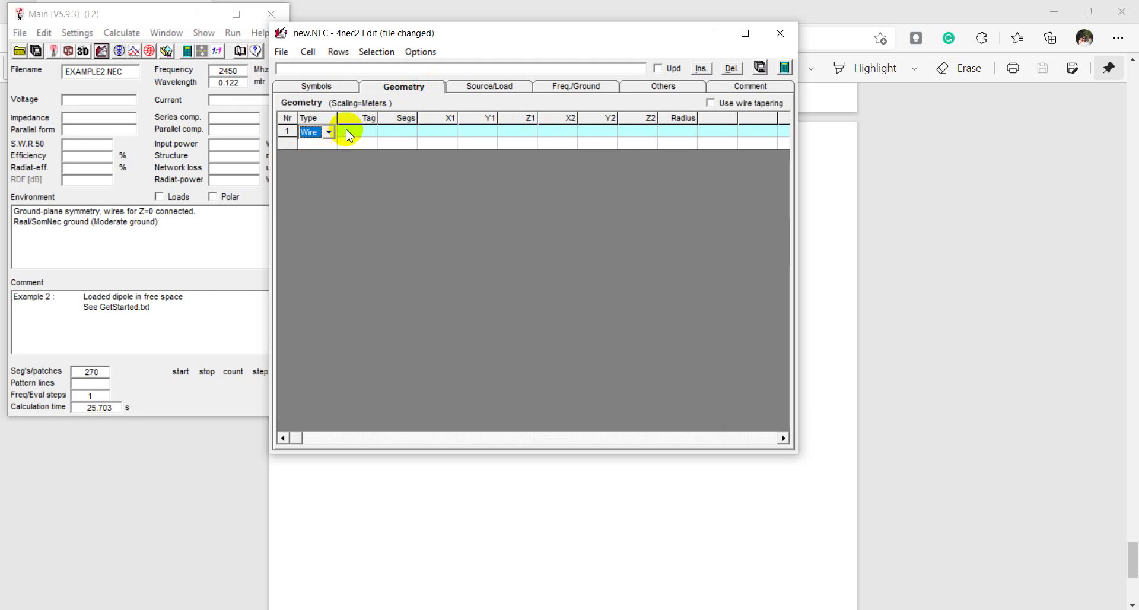
left_click(359, 136)
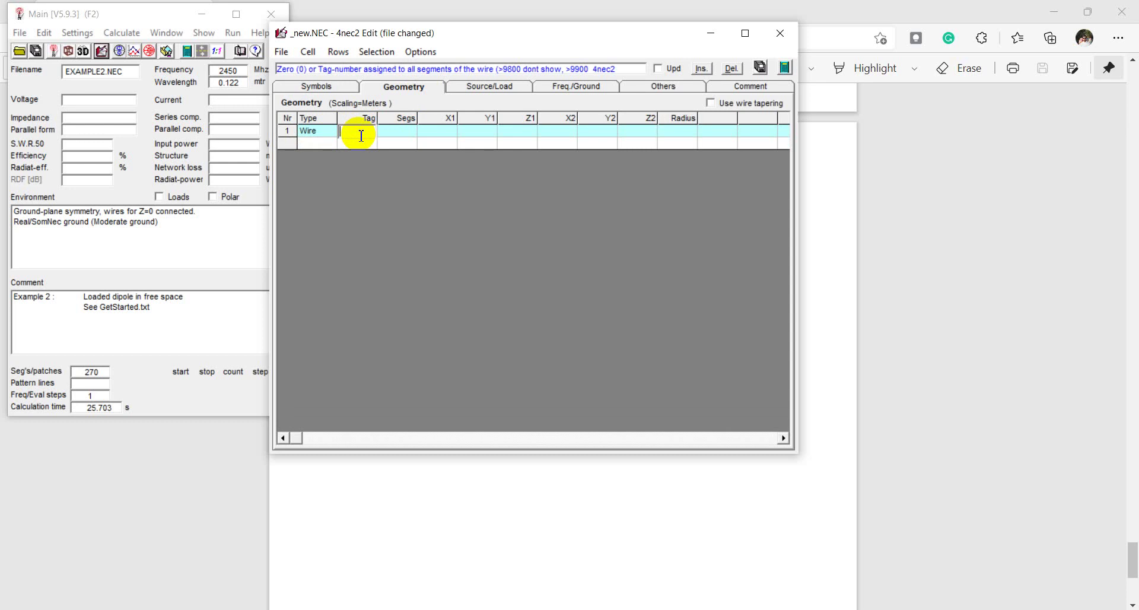
type("1")
key("Tab")
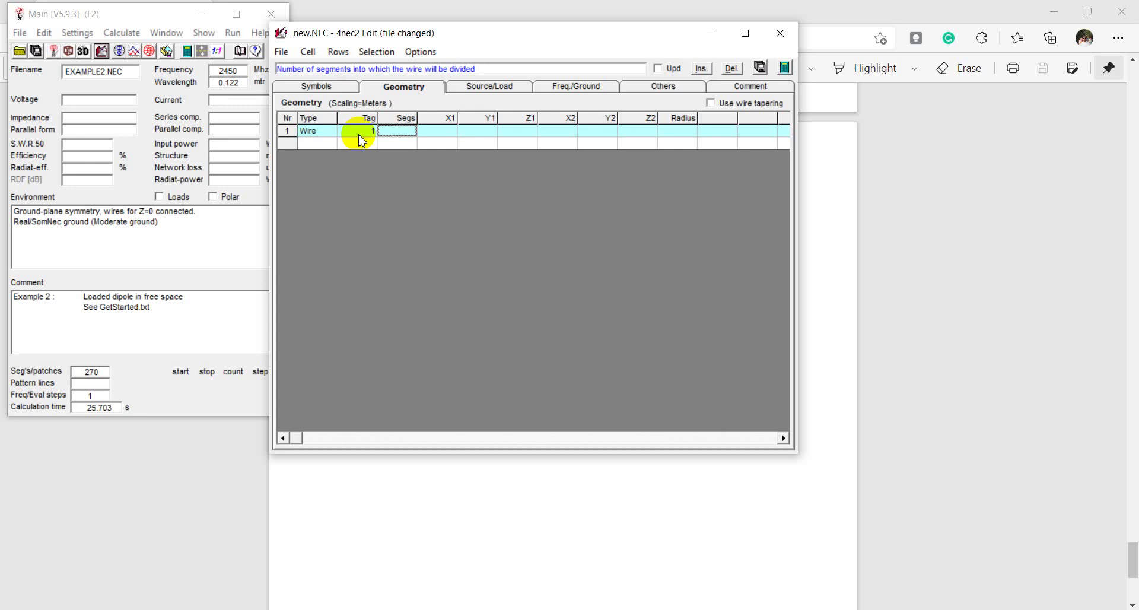
type("9")
key("Tab")
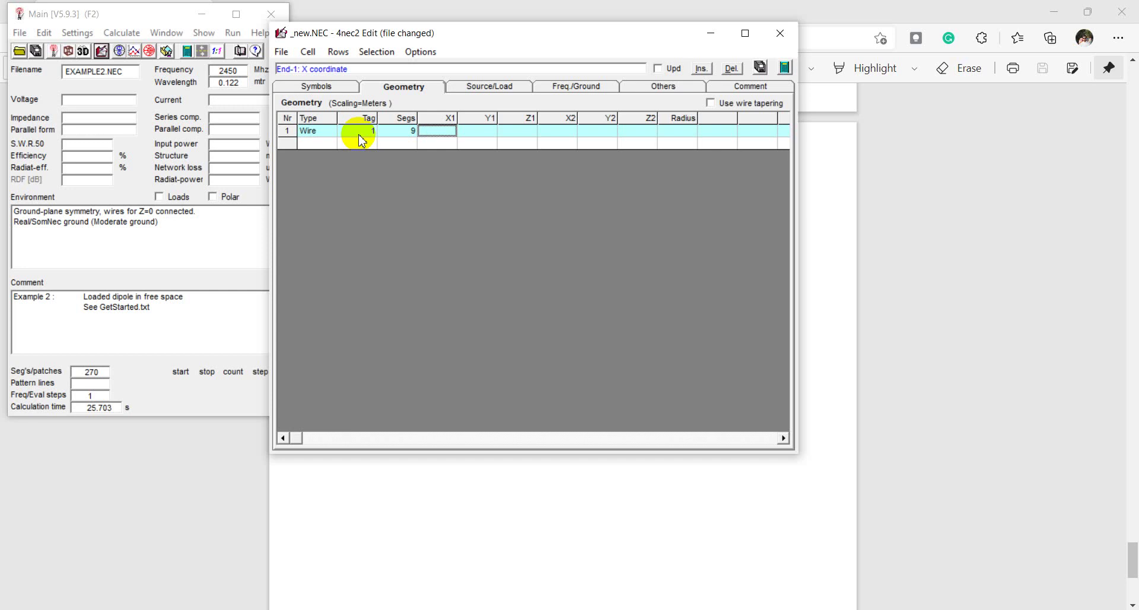
Set both end Z coordinates of the first wire, Z1 and Z2, to 0
left_click(454, 135)
left_click(521, 132)
type("0")
key("Tab")
key("Tab")
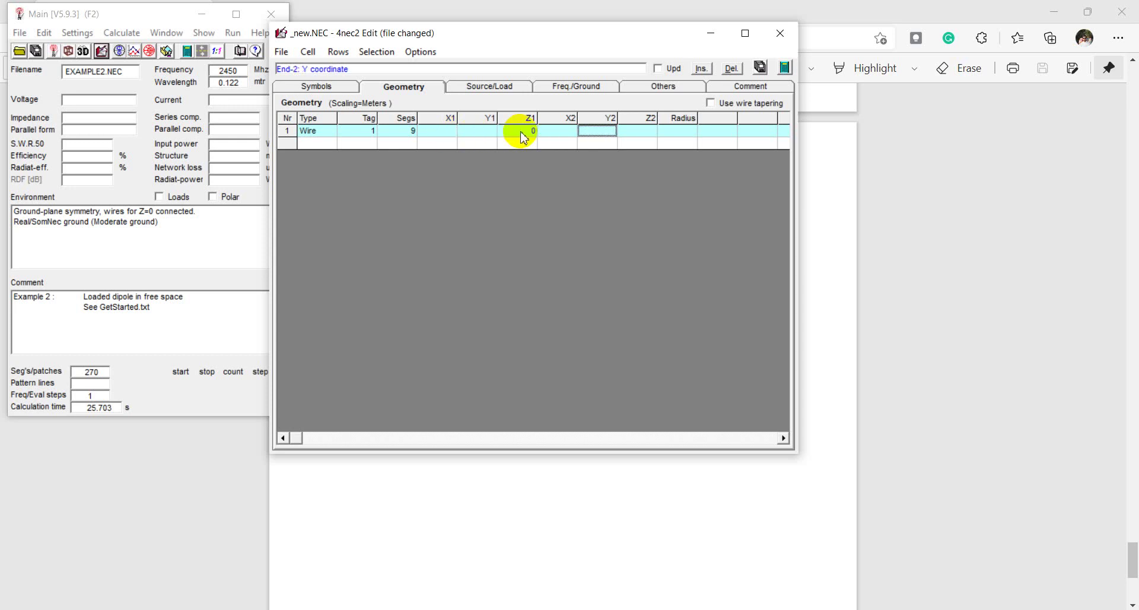
key("Tab")
type("0")
key("Tab")
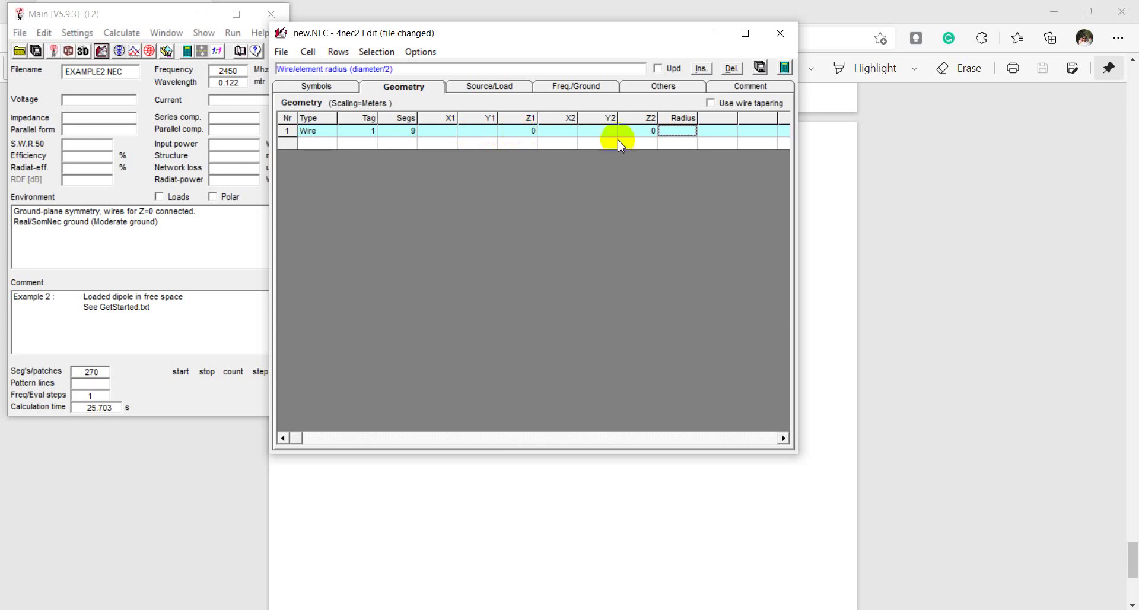
Check the quad antenna table in the PDF, set the first wire's radius to 0.00001, and review the scaling unit
left_click(893, 182)
scroll(641, 292, "up", 3)
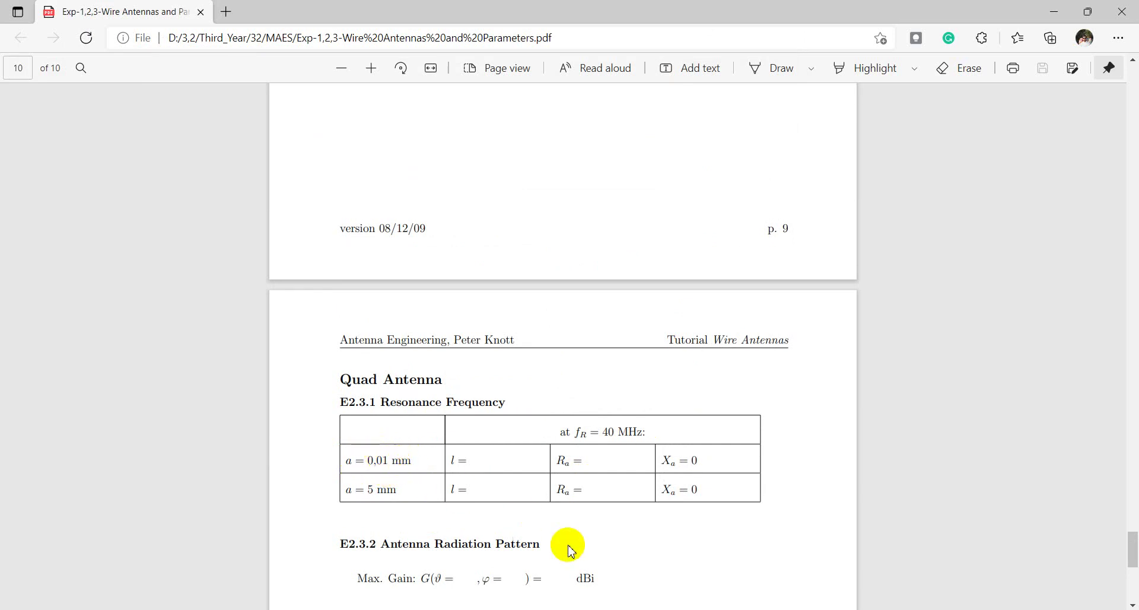
mouse_move(570, 603)
left_click(571, 577)
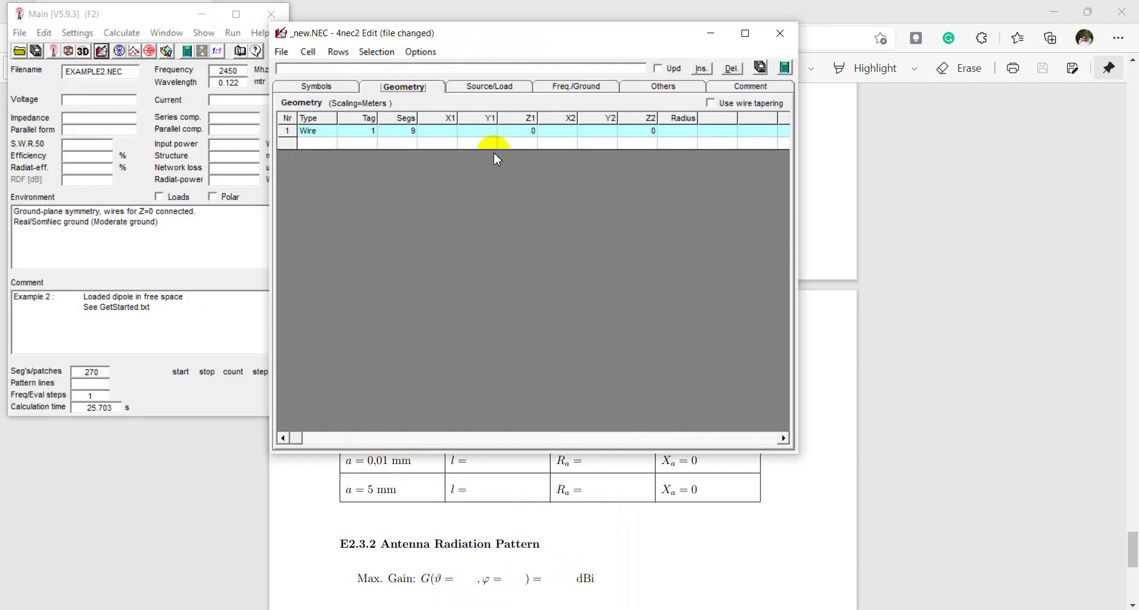
left_click(688, 134)
type("0.00001")
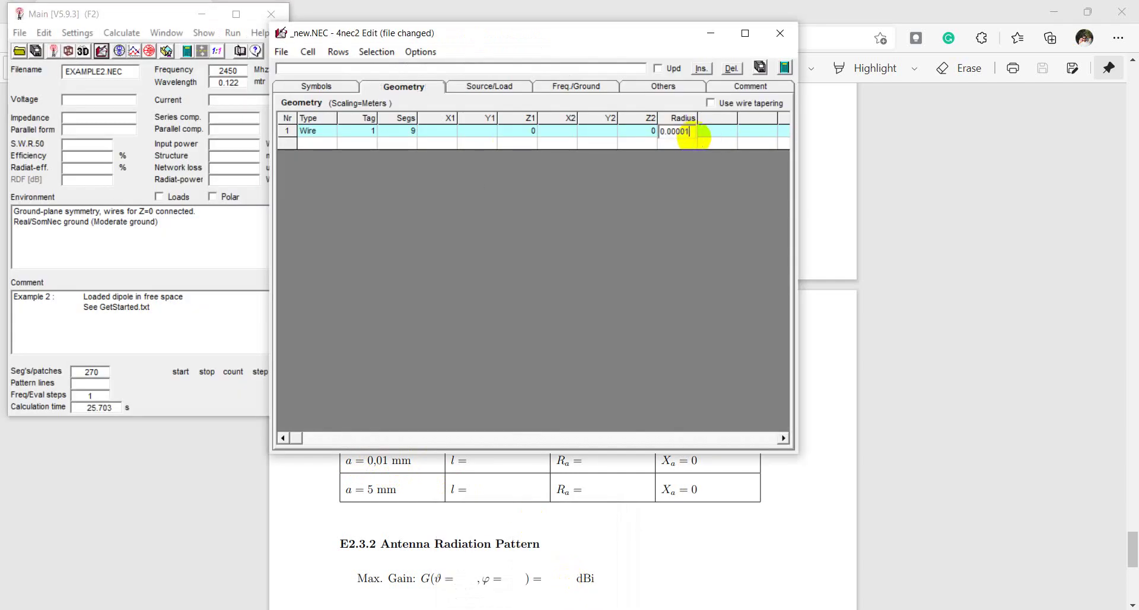
key("Return")
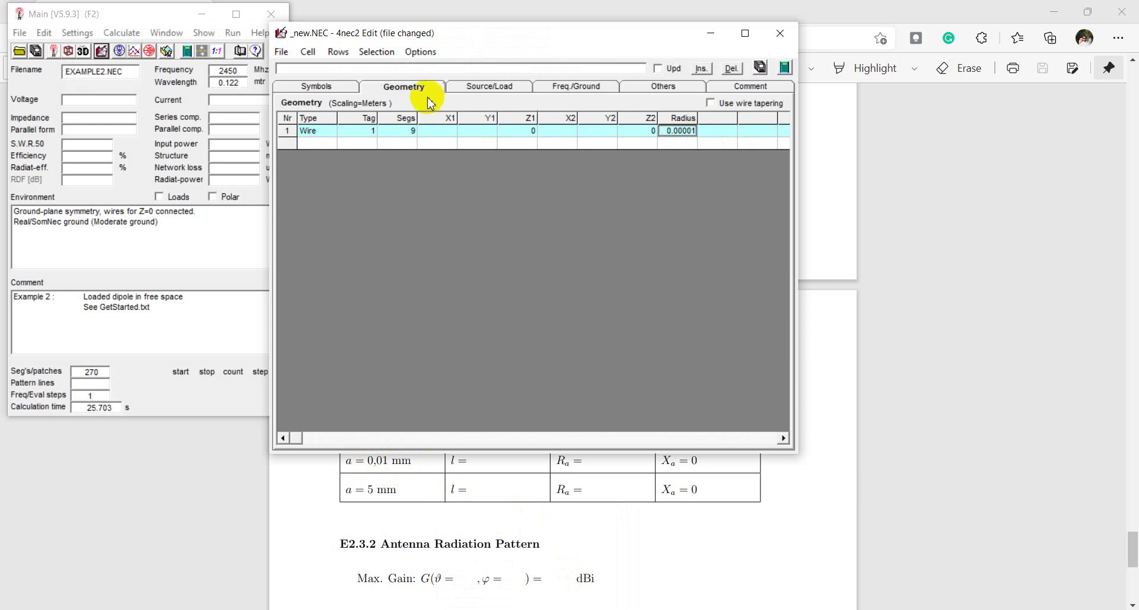
left_click(315, 86)
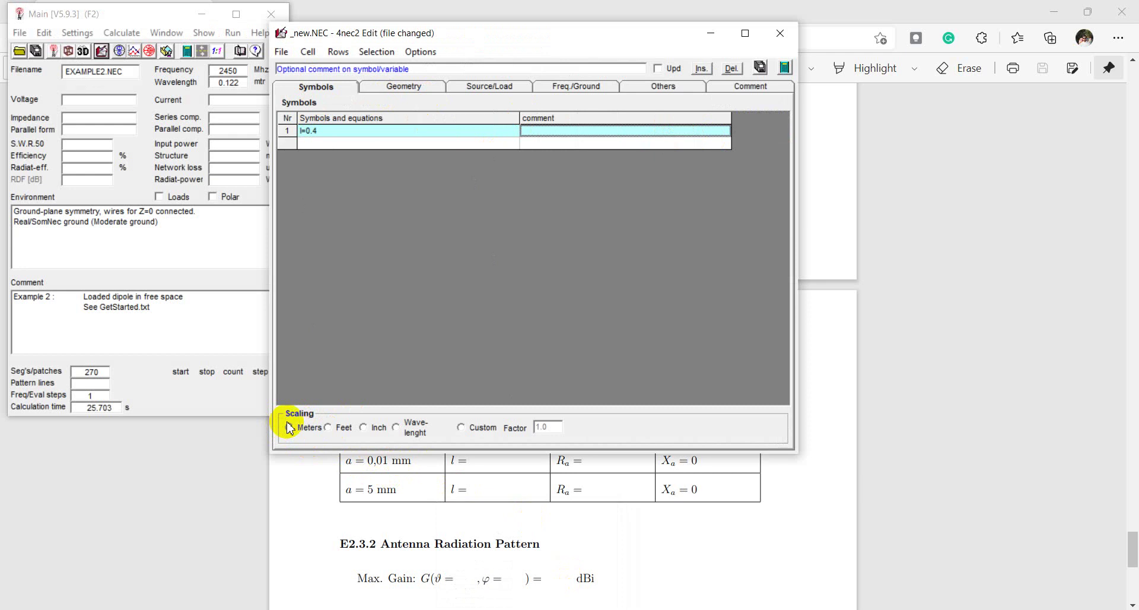
left_click(390, 90)
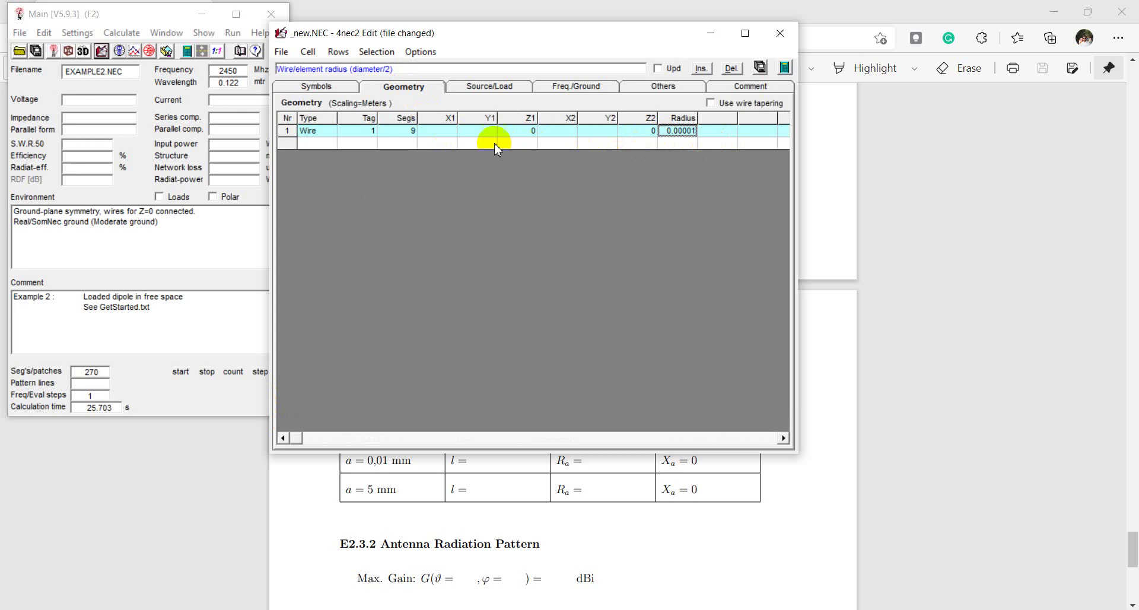
Set the first wire's Y1 coordinate to -l/2 and its Y2 coordinate to l/2
left_click(438, 133)
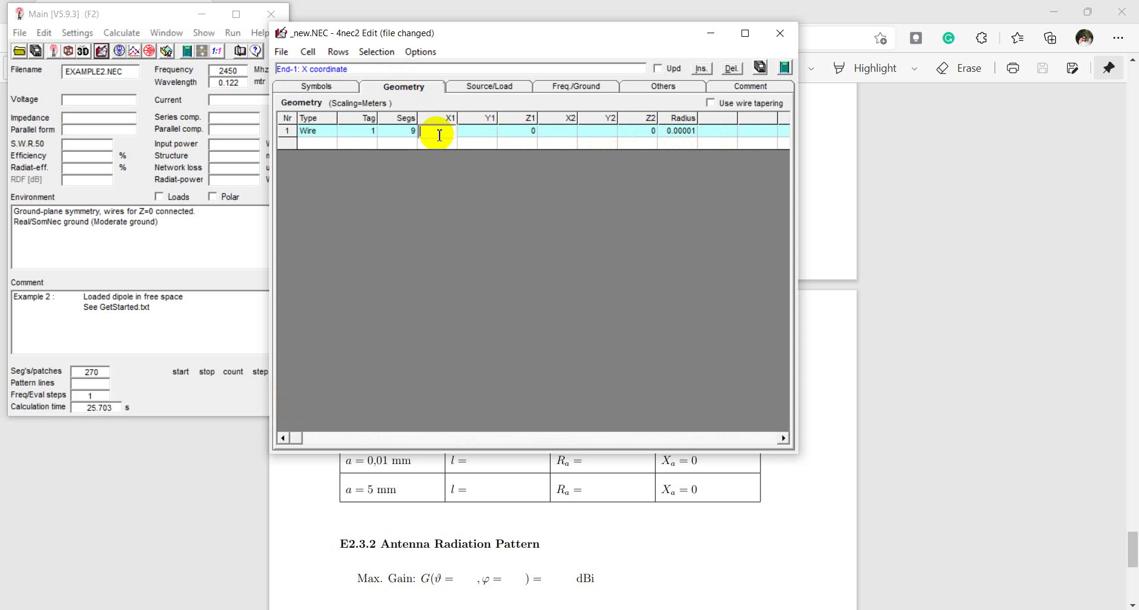
left_click(475, 135)
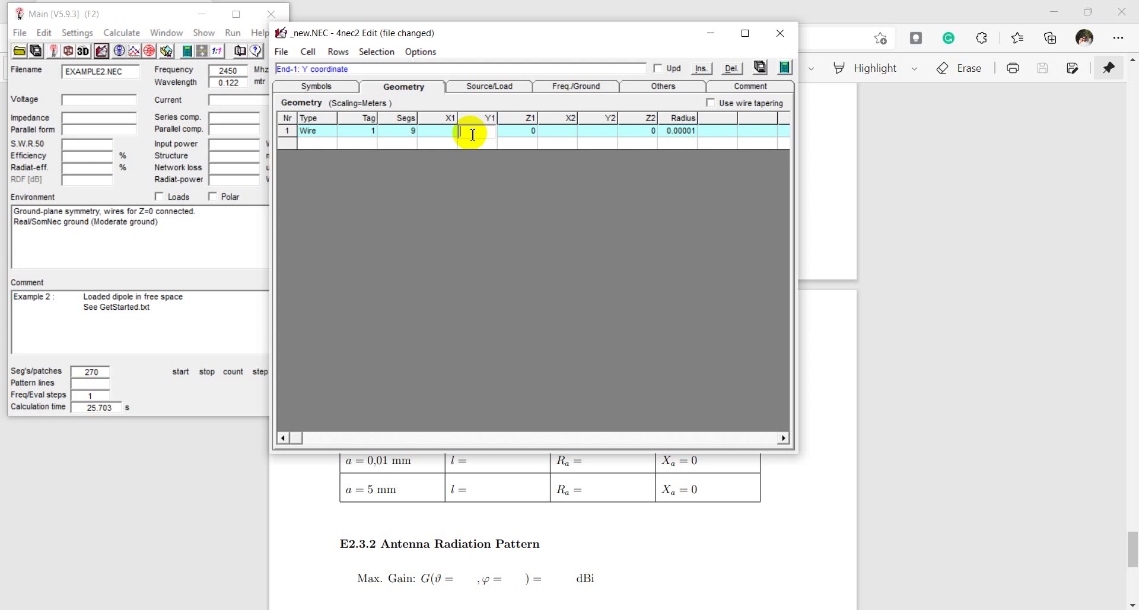
type("-")
type("l/2")
key("Tab")
key("Tab")
key("Tab")
type("l/2")
key("Return")
key("Tab")
Set both end X coordinates of the first wire, X1 and X2, to l/2
key("Left")
key("Left")
key("Left")
key("Left")
key("Left")
type("l/2")
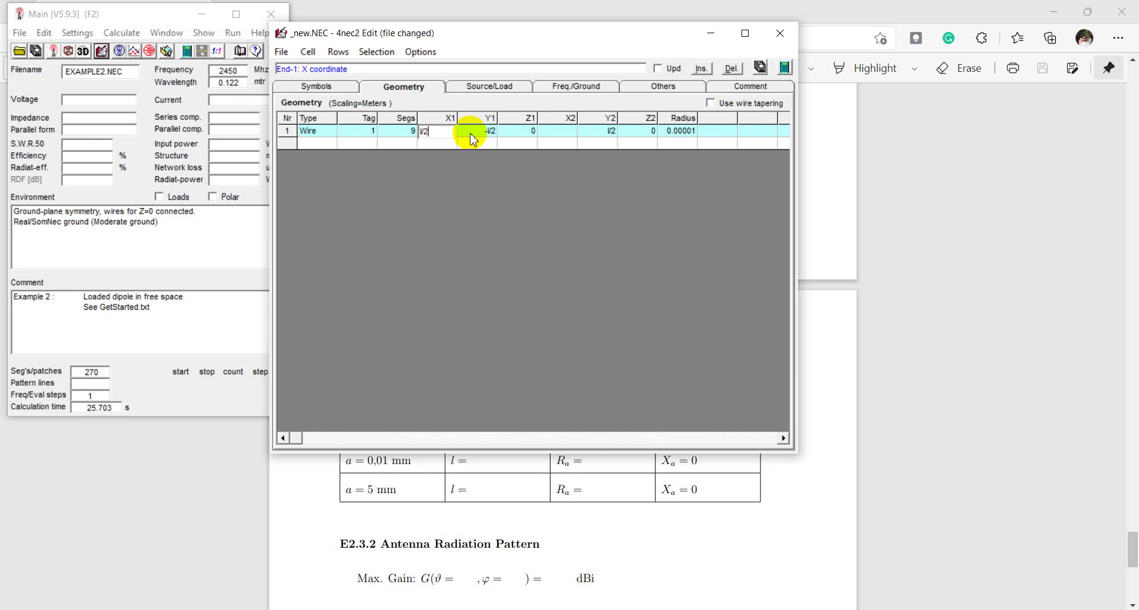
left_click(472, 133)
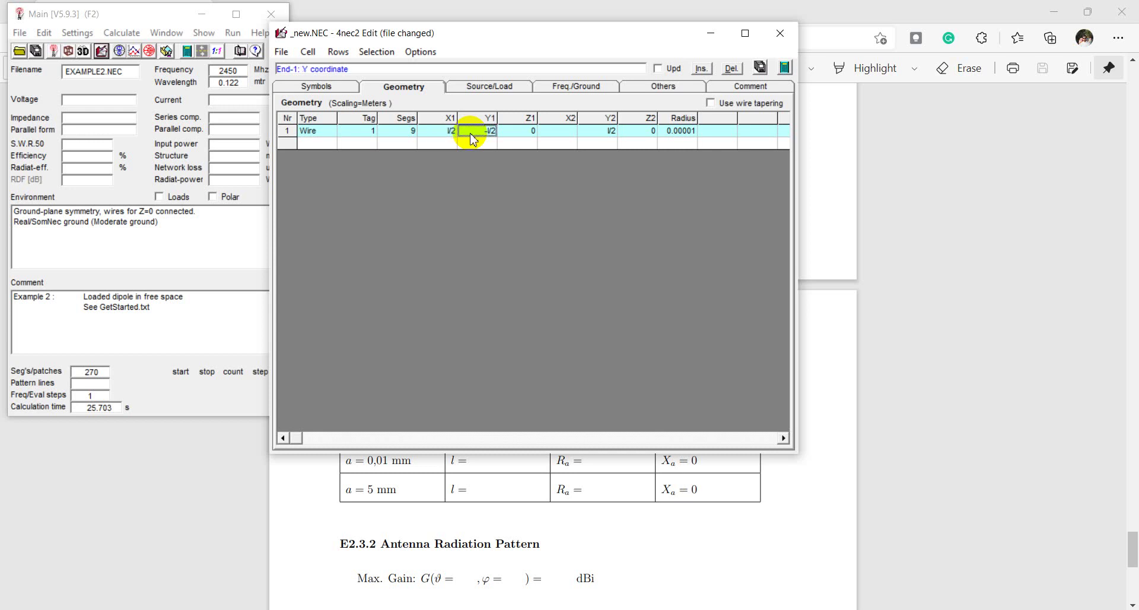
key("Tab")
key("Tab")
type("l/2")
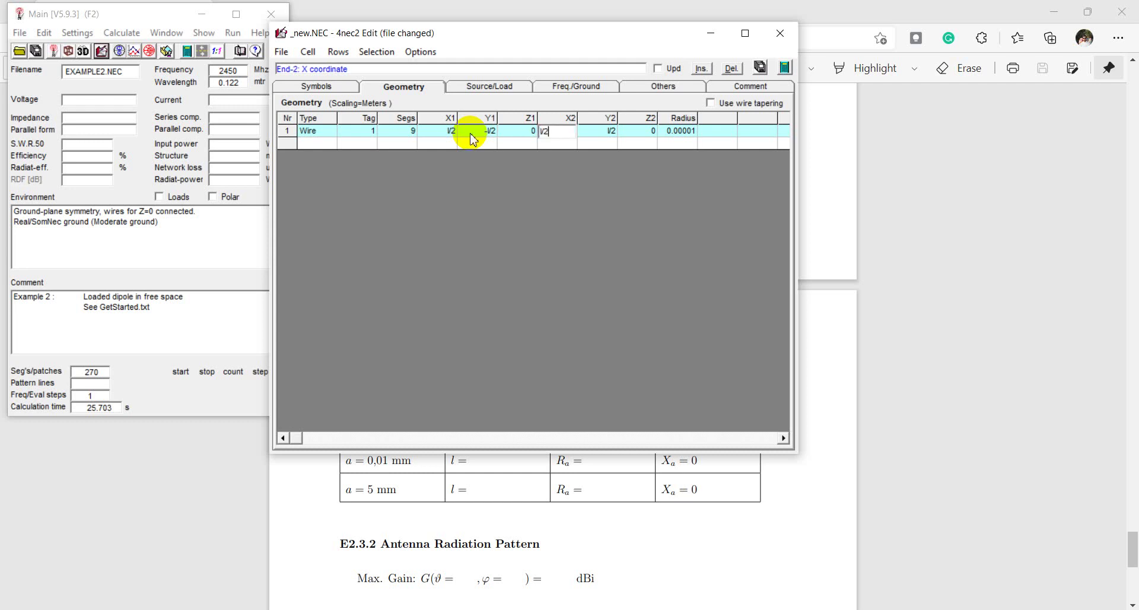
key("Return")
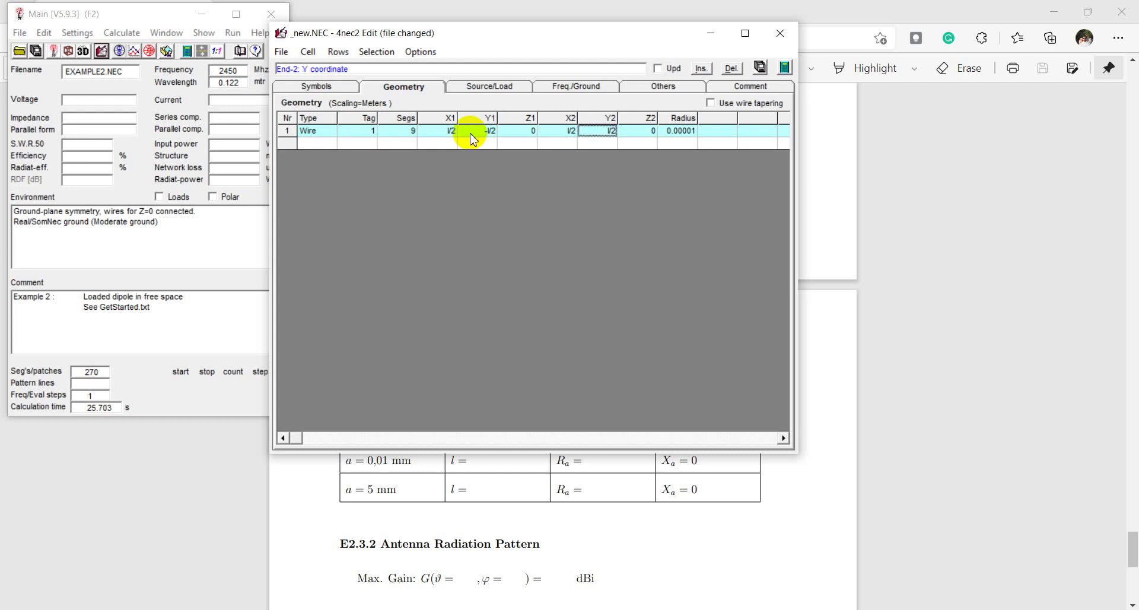
Add a second wire to the geometry with tag 2 and 9 segments
key("shift+Tab")
key("shift+Tab")
key("shift+Tab")
key("shift+Tab")
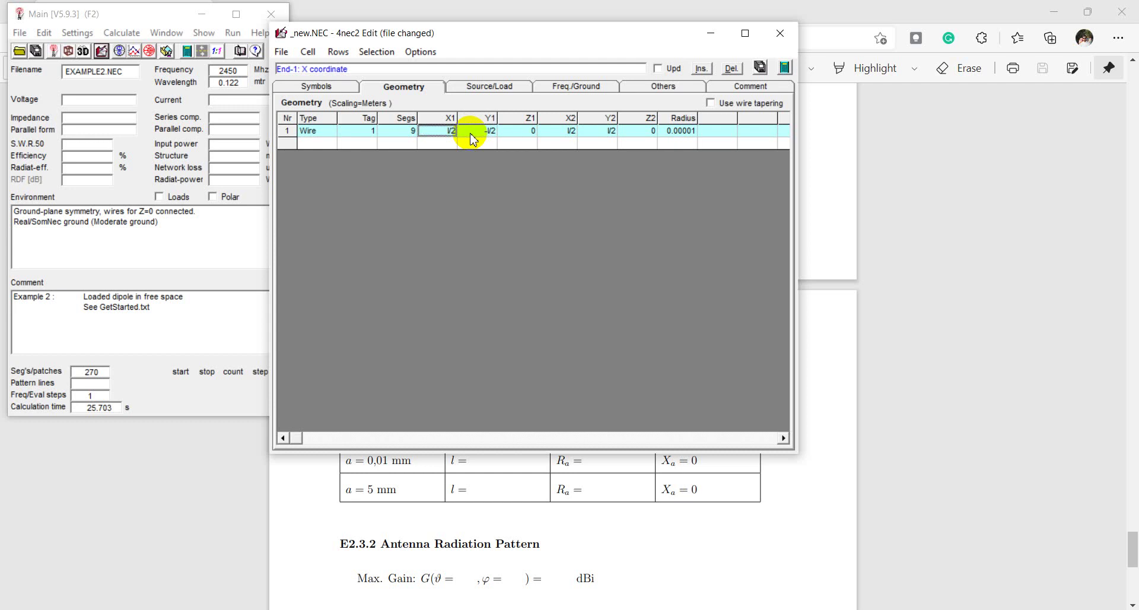
key("shift+Tab")
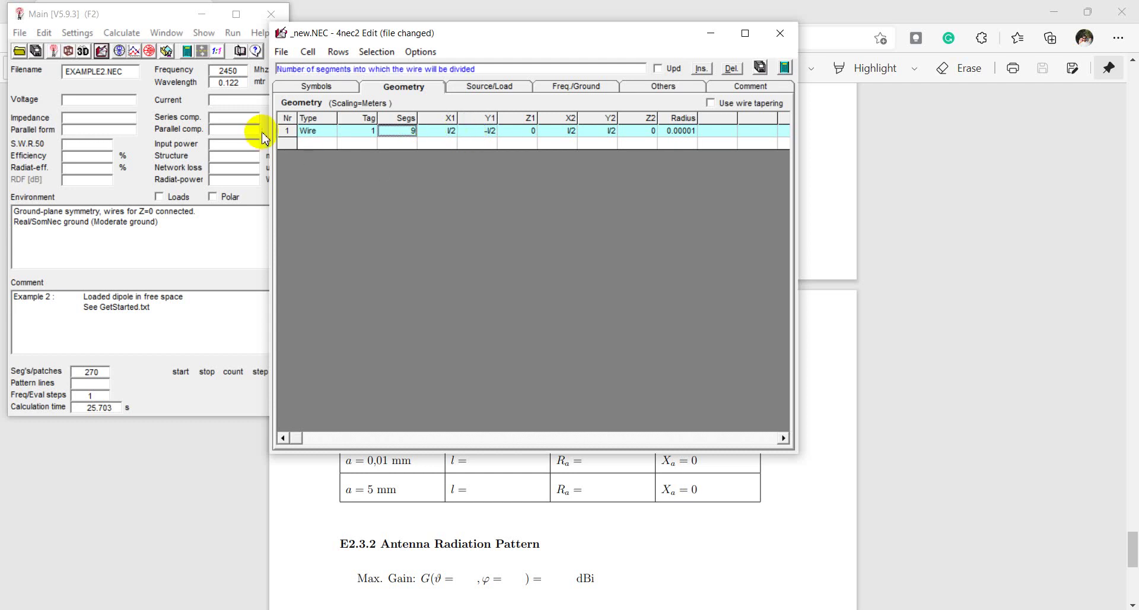
left_click(347, 142)
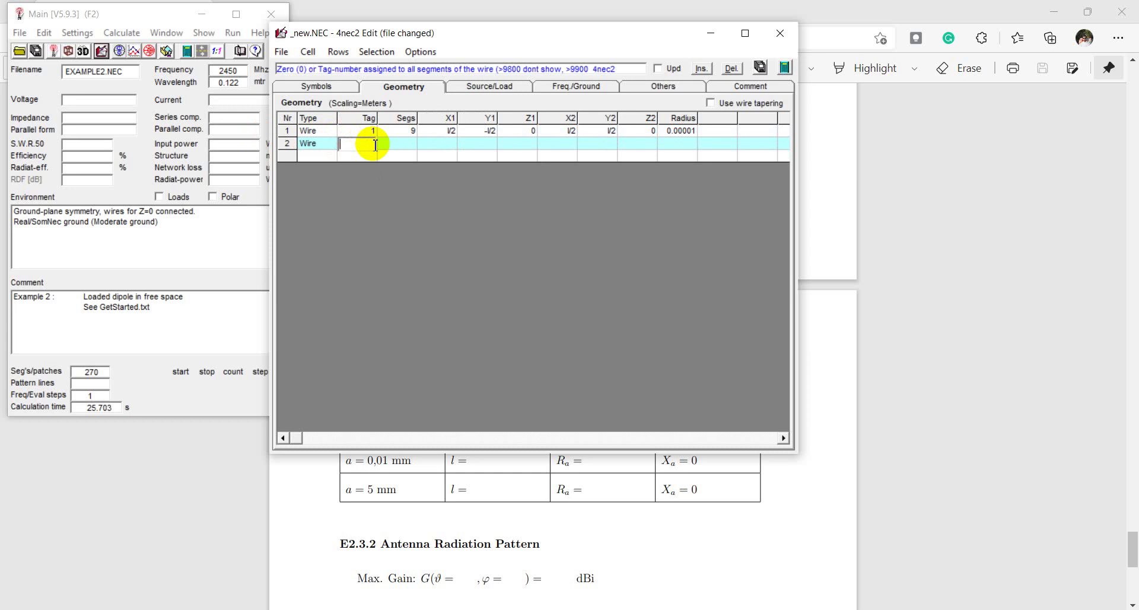
type("2")
key("Tab")
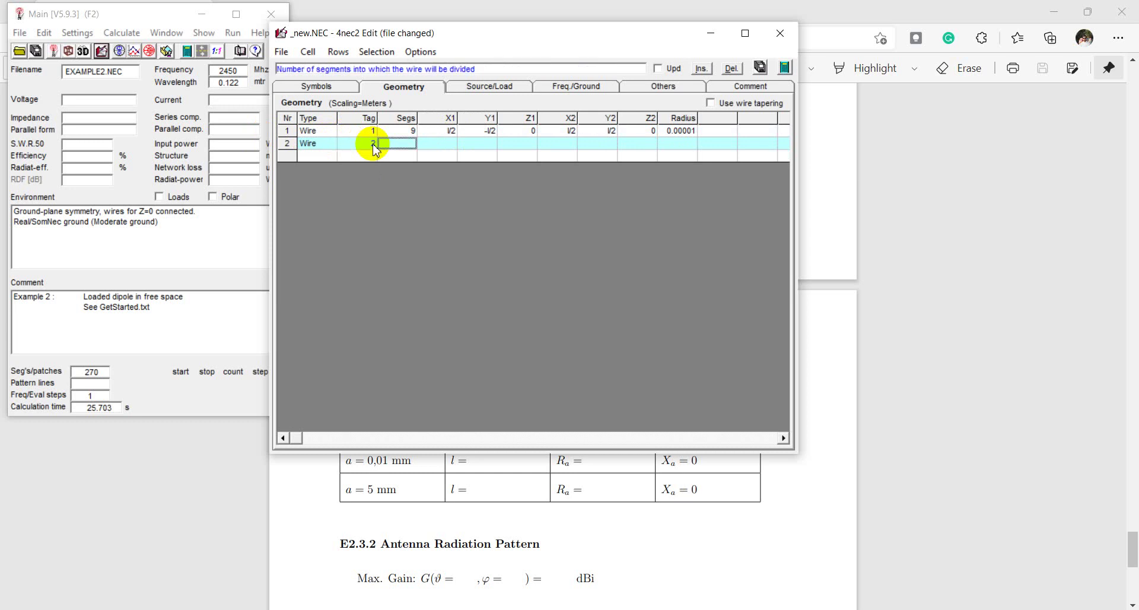
type("9")
key("Tab")
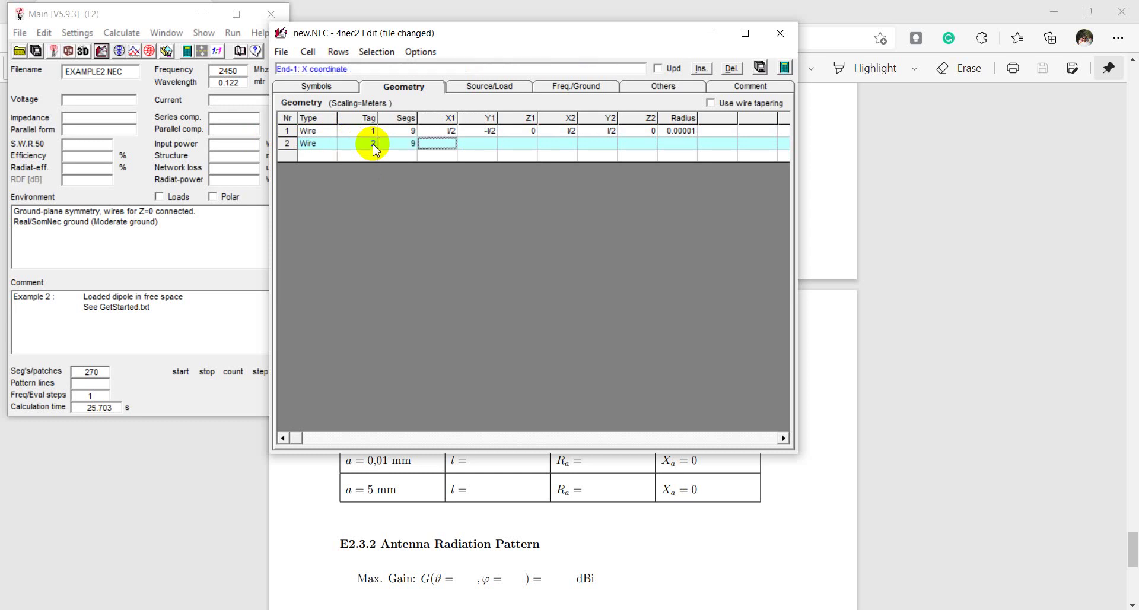
Set the second wire's first end to Y1 = -l/2 and Z1 = 0, skipping X1
key("Tab")
type("-")
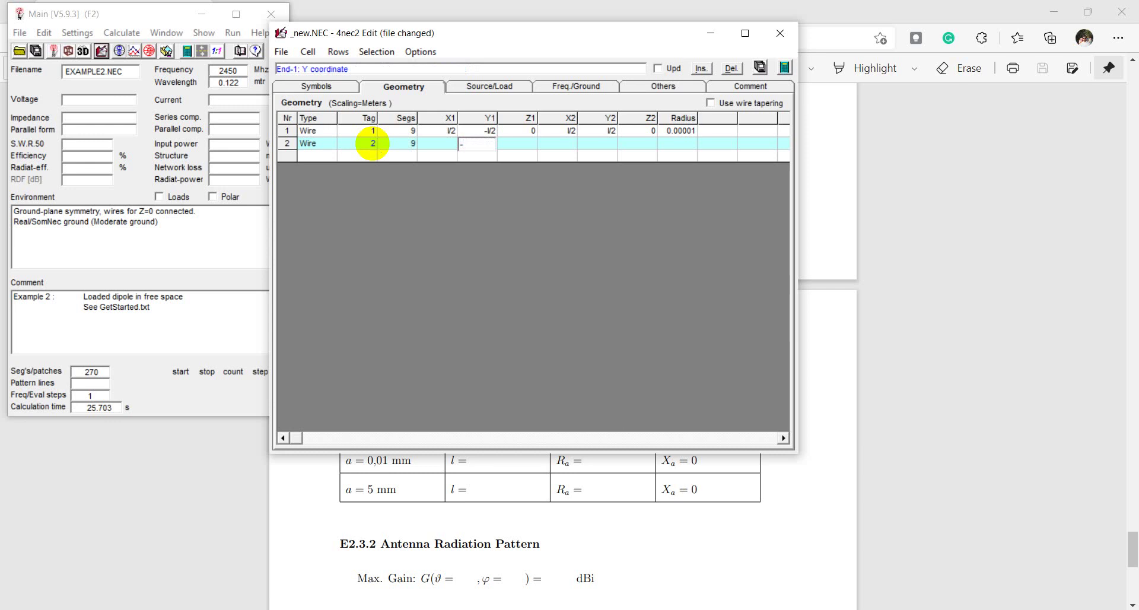
type("l/2")
key("Tab")
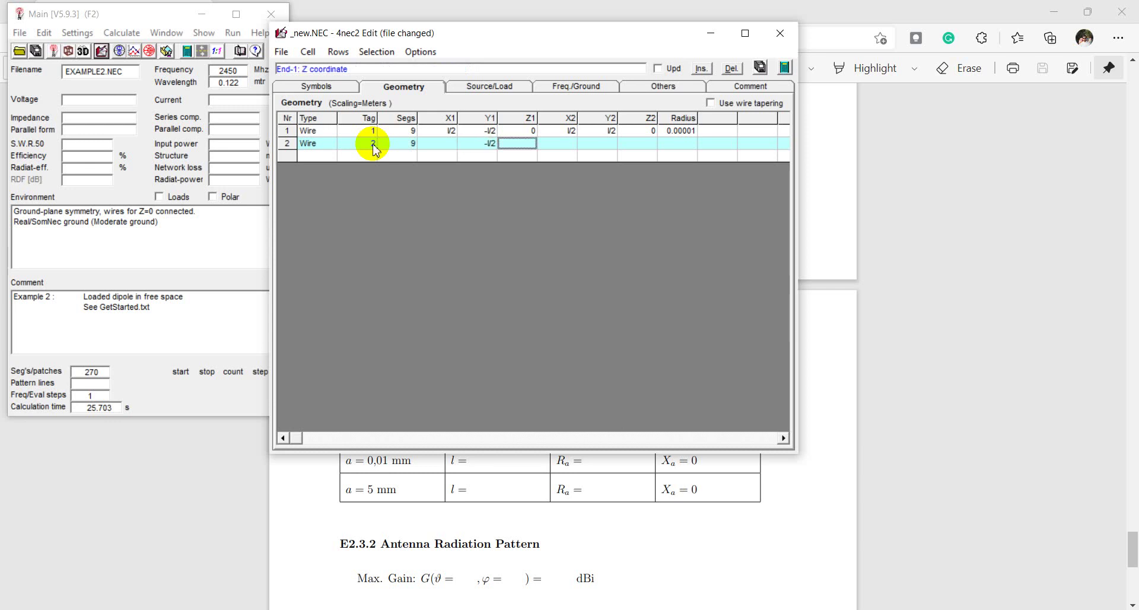
type("0")
Set the second wire's other end to Y2 = l/2 and Z2 = 0, skipping X2
key("Tab")
key("Tab")
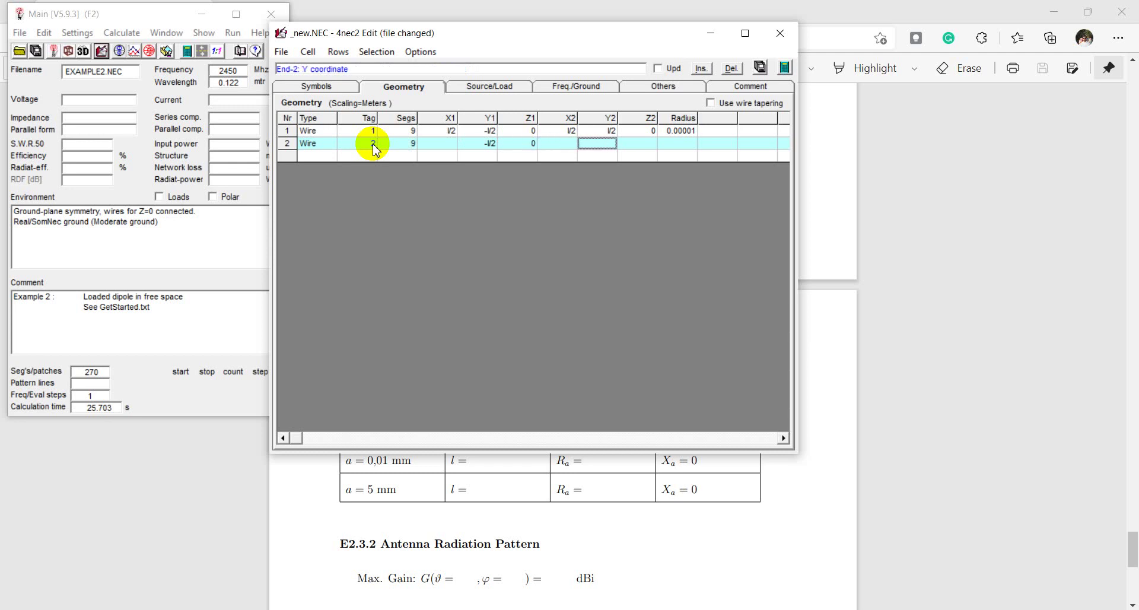
type("l/2")
key("Tab")
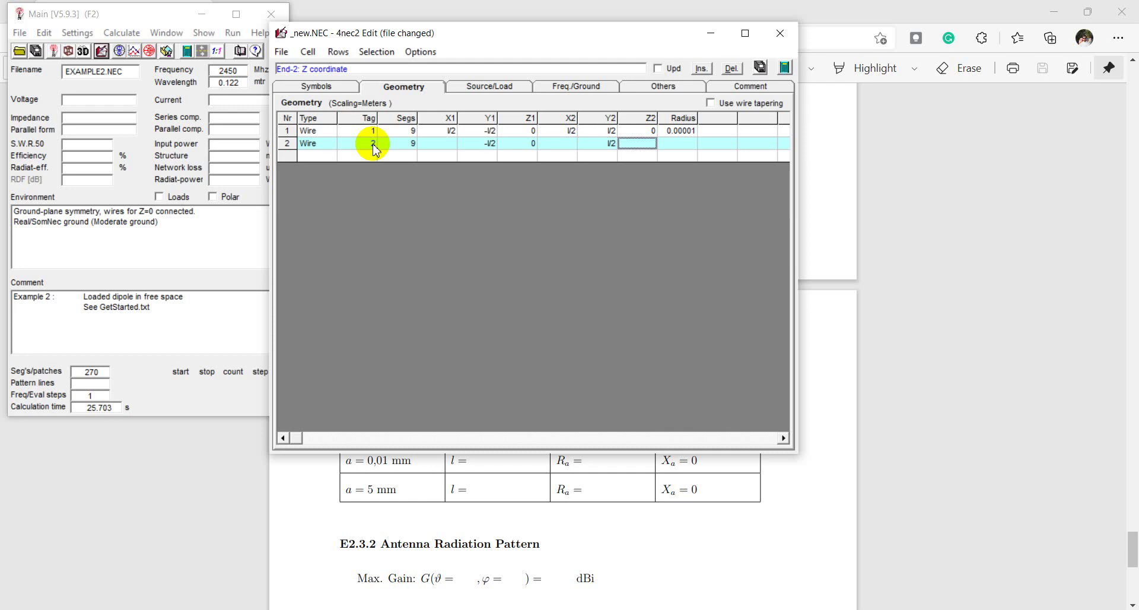
type("0")
key("Tab")
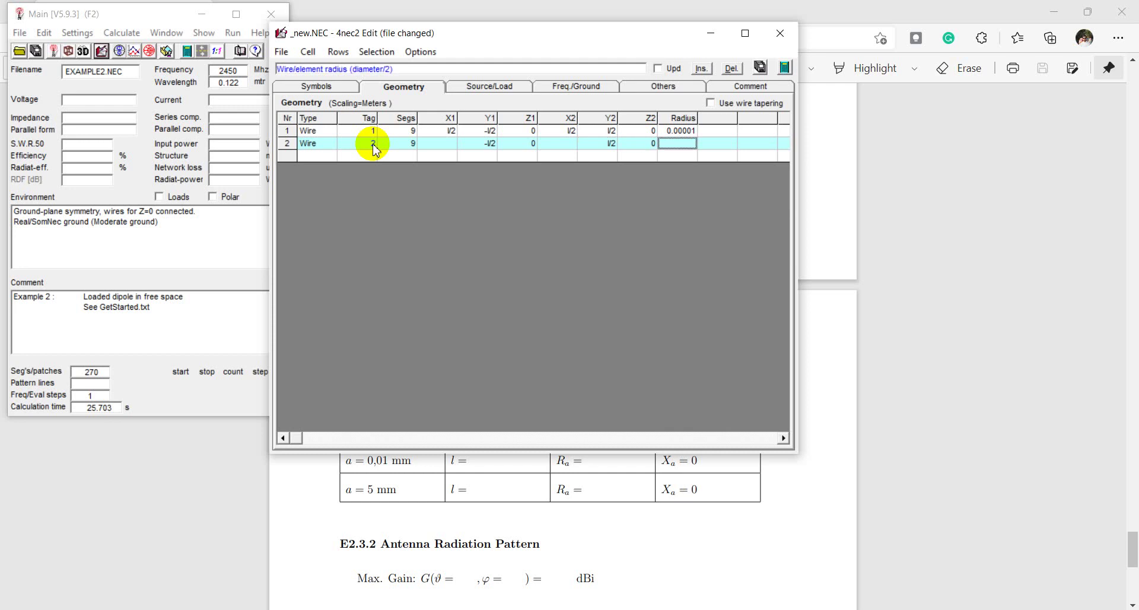
Set the second wire's radius to 0.00001 and return to its empty X1 coordinate
type("0.00001")
key("Tab")
key("shift+Tab")
key("shift+Tab")
key("shift+Tab")
key("shift+Tab")
key("shift+Tab")
key("shift+Tab")
key("shift+Tab")
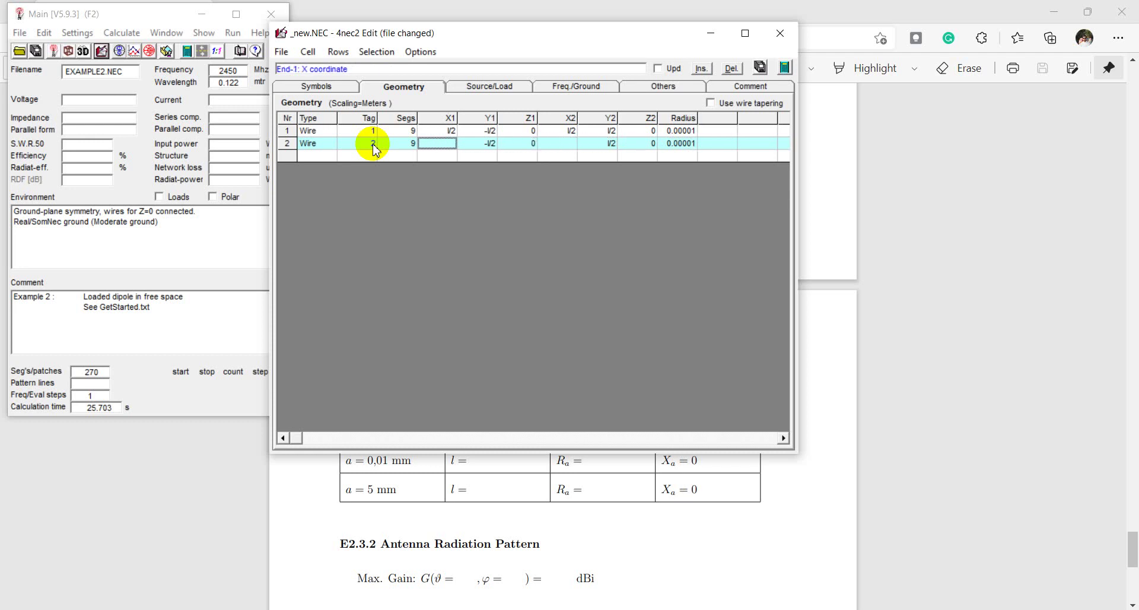
Set both X1 and X2 of the second wire to -l/2
type("-l/2")
key("Tab")
key("Tab")
key("Tab")
type("-")
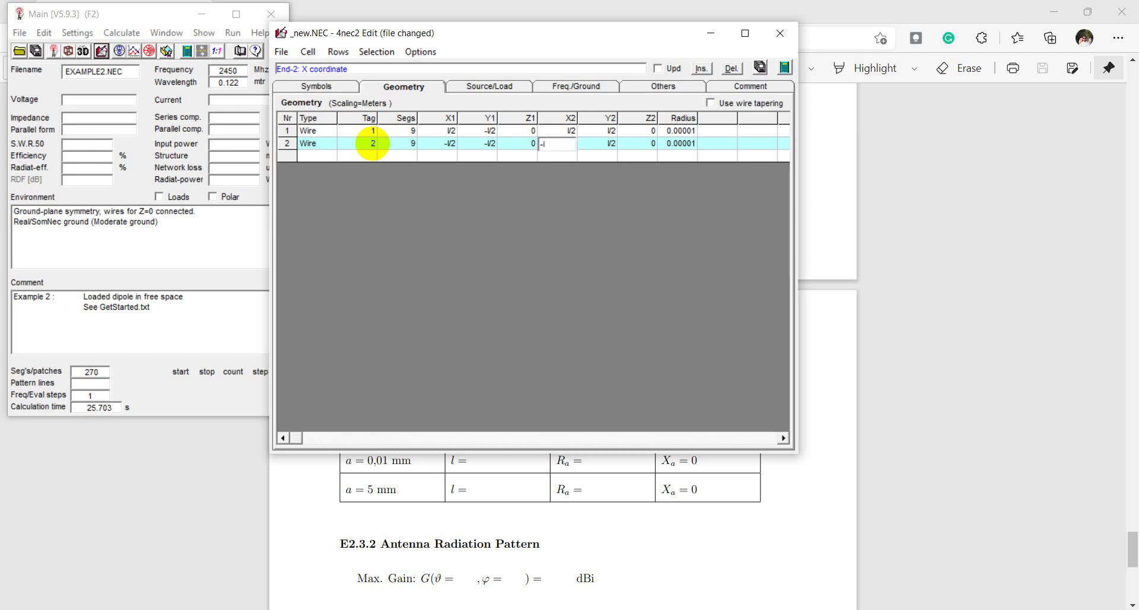
type("l/2")
key("Tab")
key("shift+Tab")
key("shift+Tab")
key("shift+Tab")
key("shift+Tab")
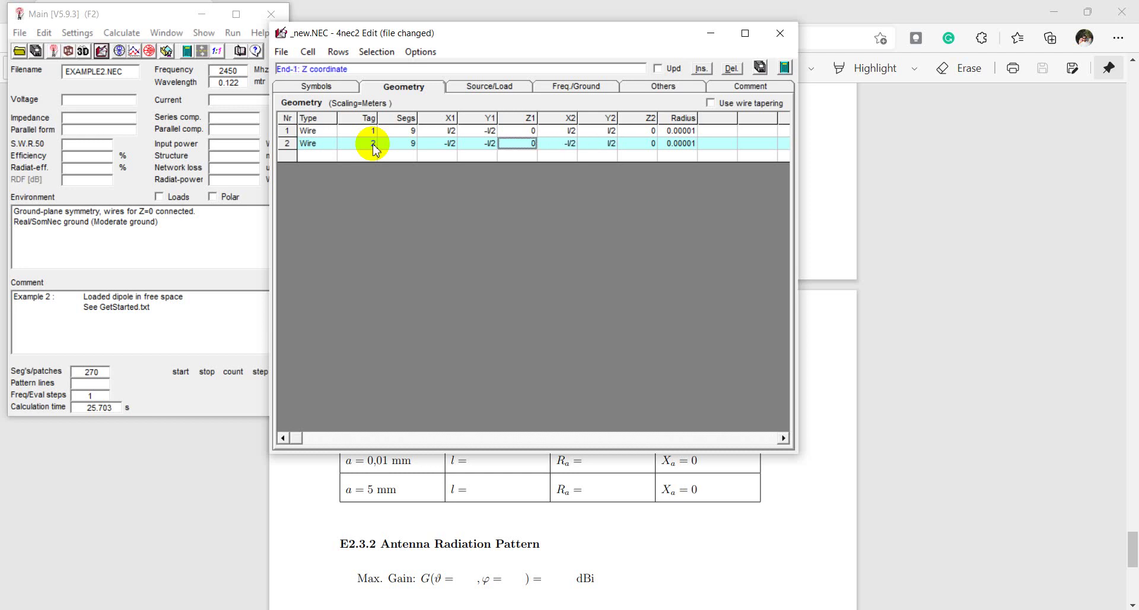
Try to generate the far-field pattern for the two wires and close the resulting geometry view
left_click(785, 67)
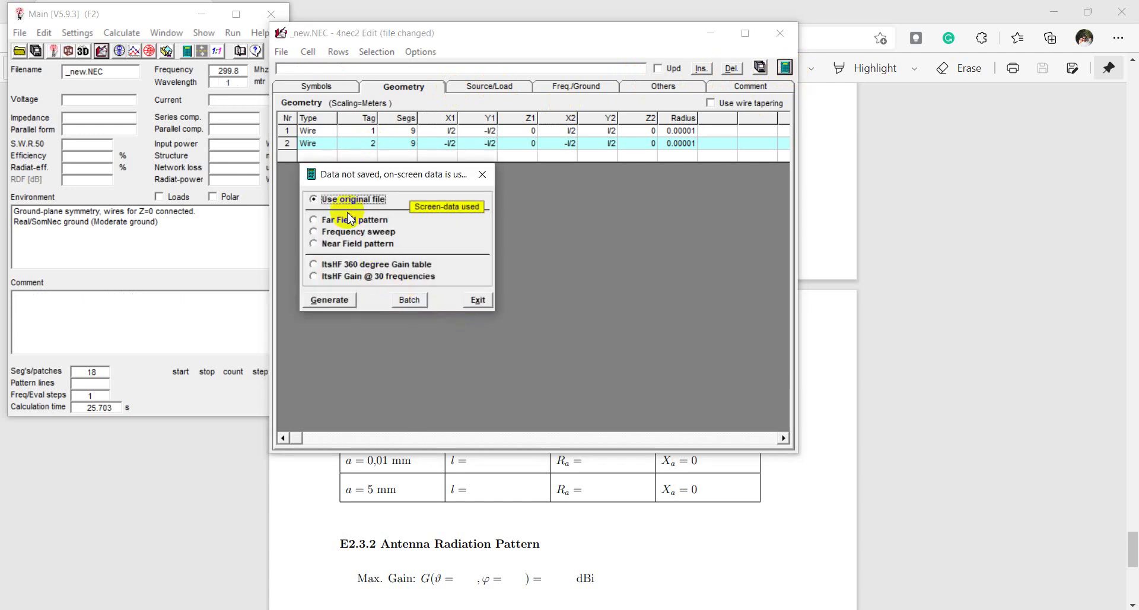
left_click(349, 219)
left_click(330, 396)
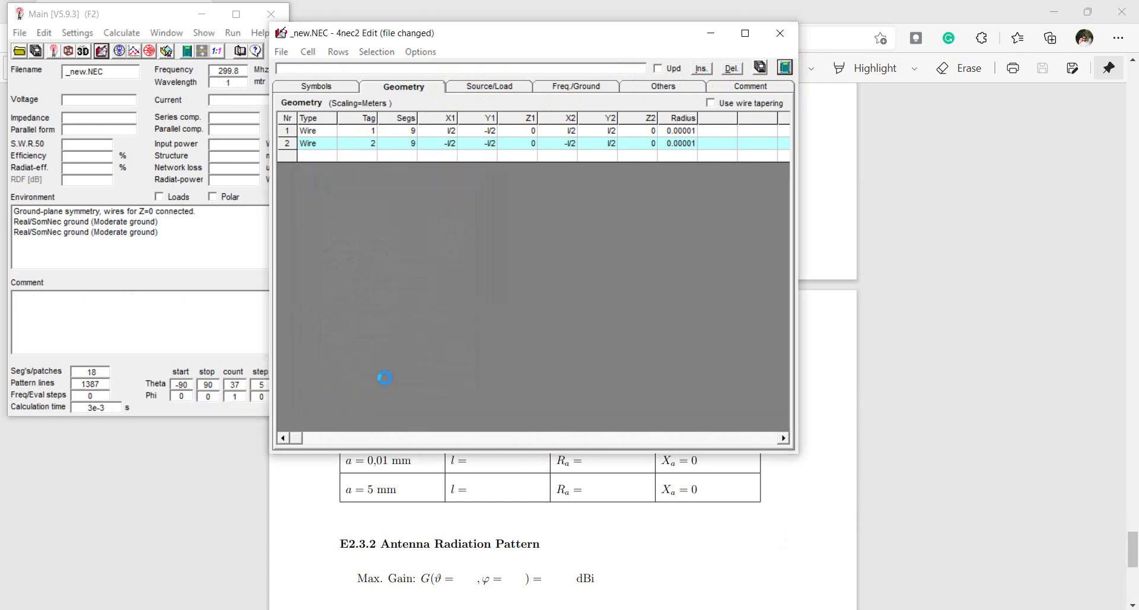
left_click(687, 363)
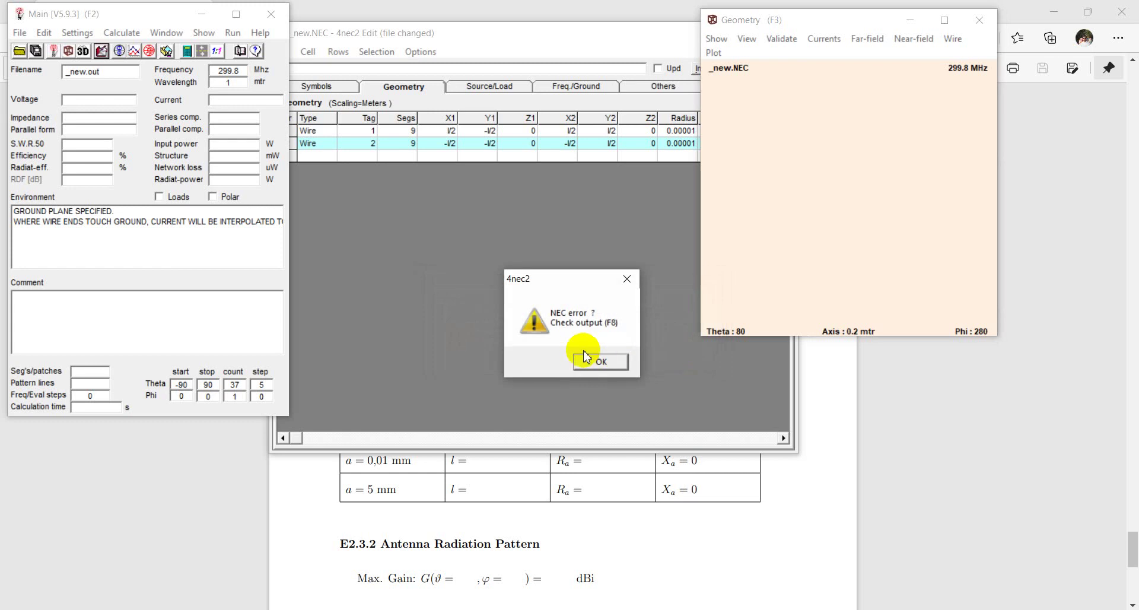
left_click(591, 357)
left_click(633, 359)
mouse_move(914, 191)
left_mouse_down()
mouse_move(809, 244)
mouse_move(783, 188)
mouse_move(795, 181)
left_mouse_up()
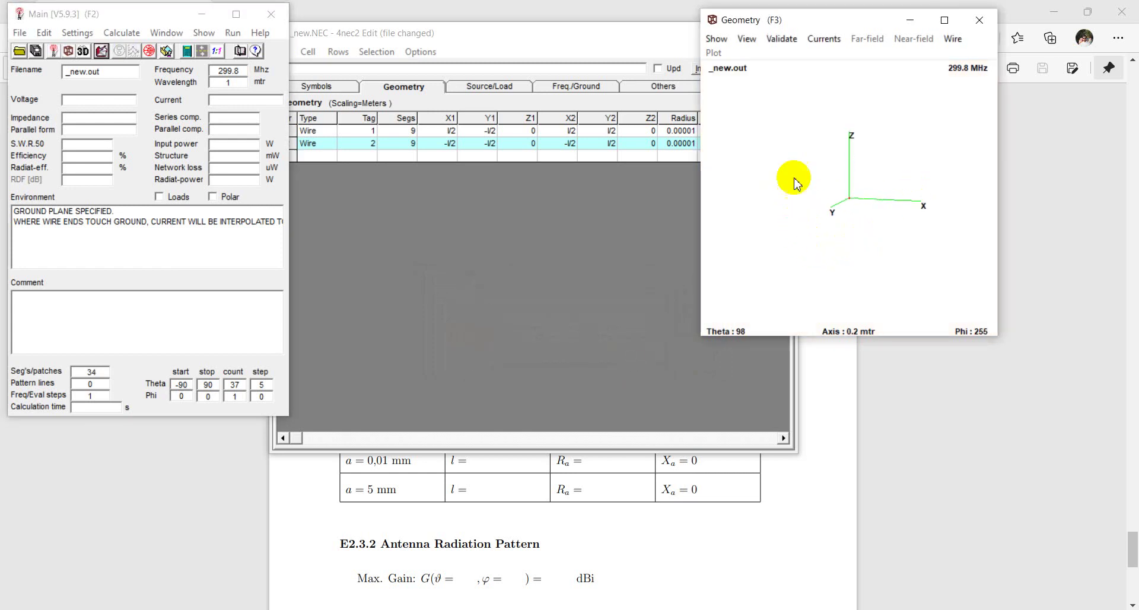
left_click(979, 20)
Add a voltage source on the wire with tag 1 at segment 5
left_click(482, 84)
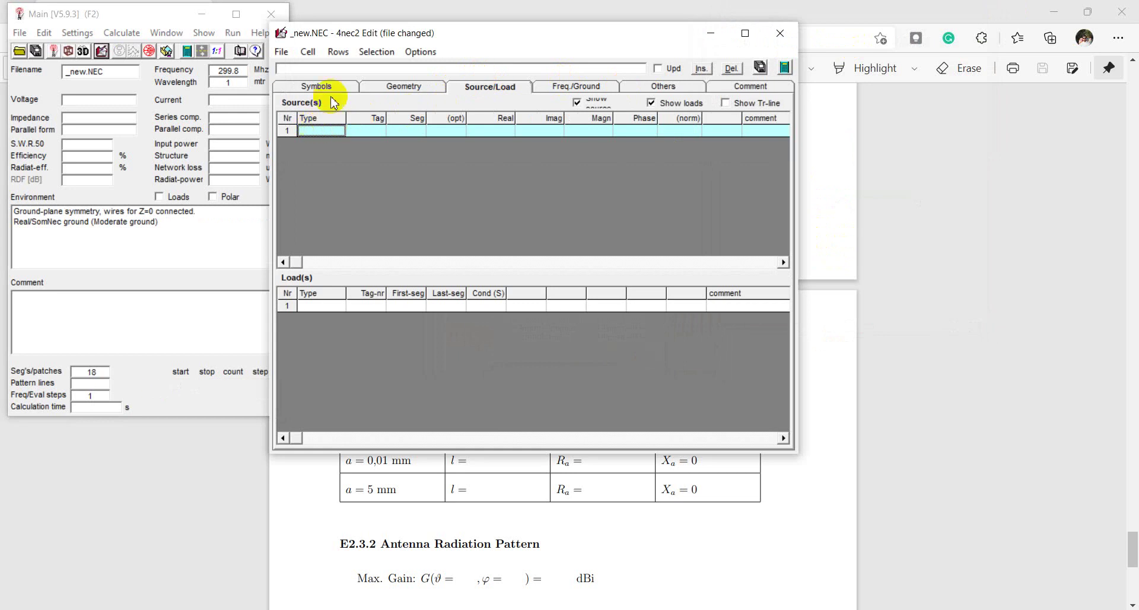
left_click(331, 130)
left_click(376, 129)
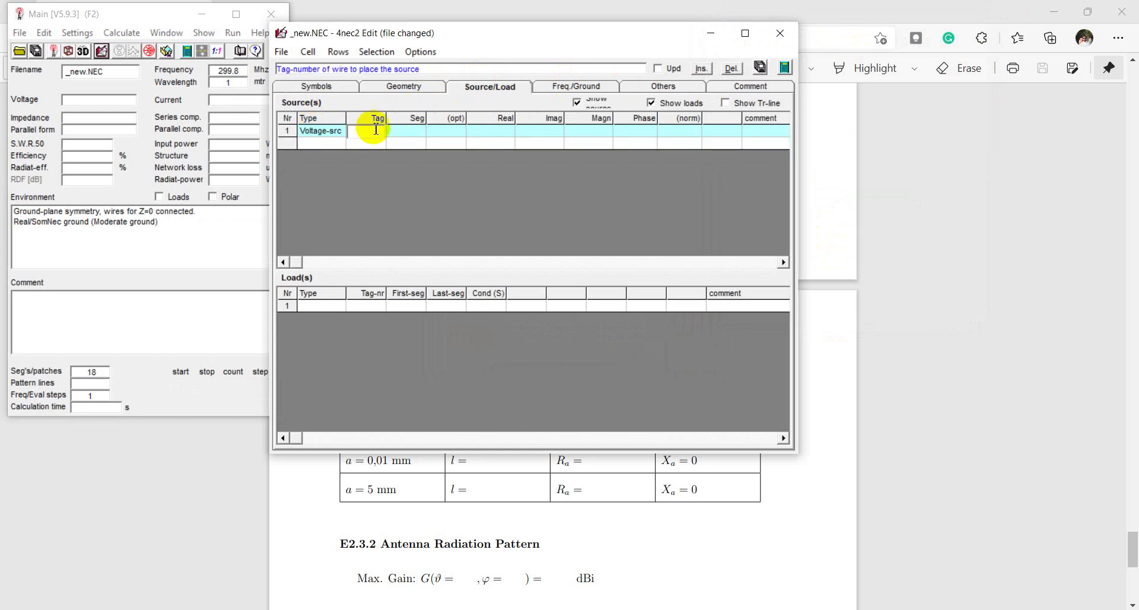
type("1")
key("Tab")
type("5")
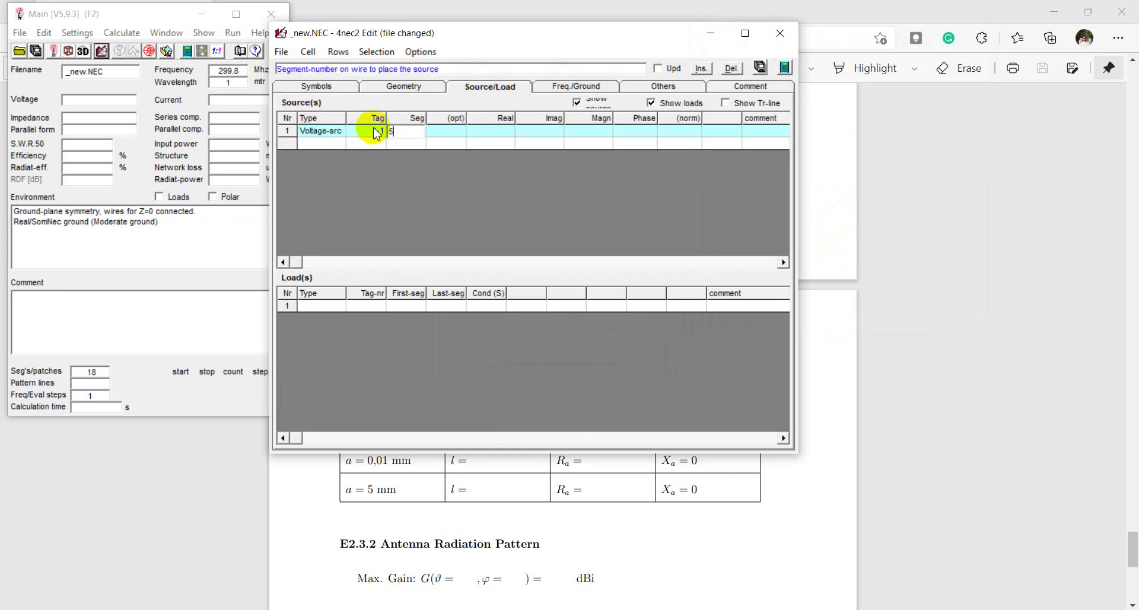
Set the voltage source's option value to 00, real part to 1 and imaginary part to 0
key("Tab")
type("00")
key("Tab")
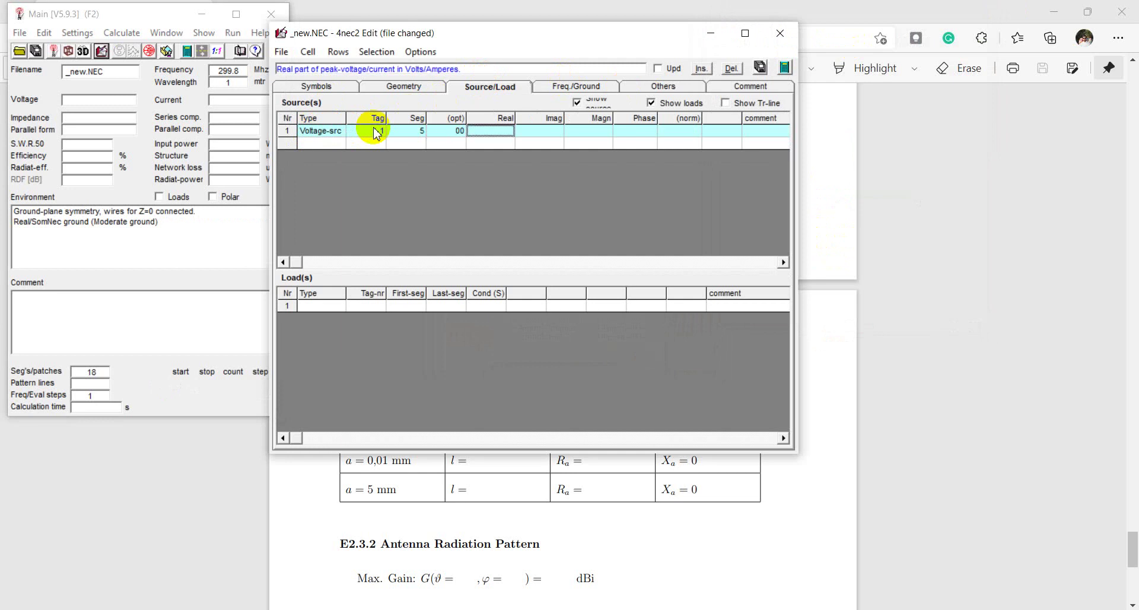
type("1")
key("Tab")
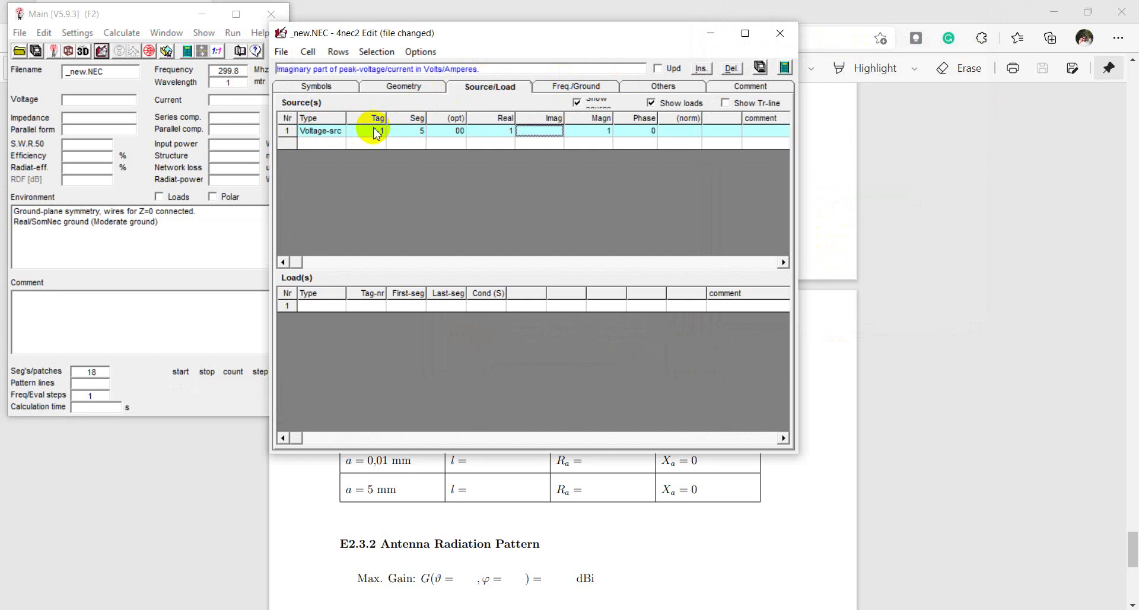
type("0")
key("Tab")
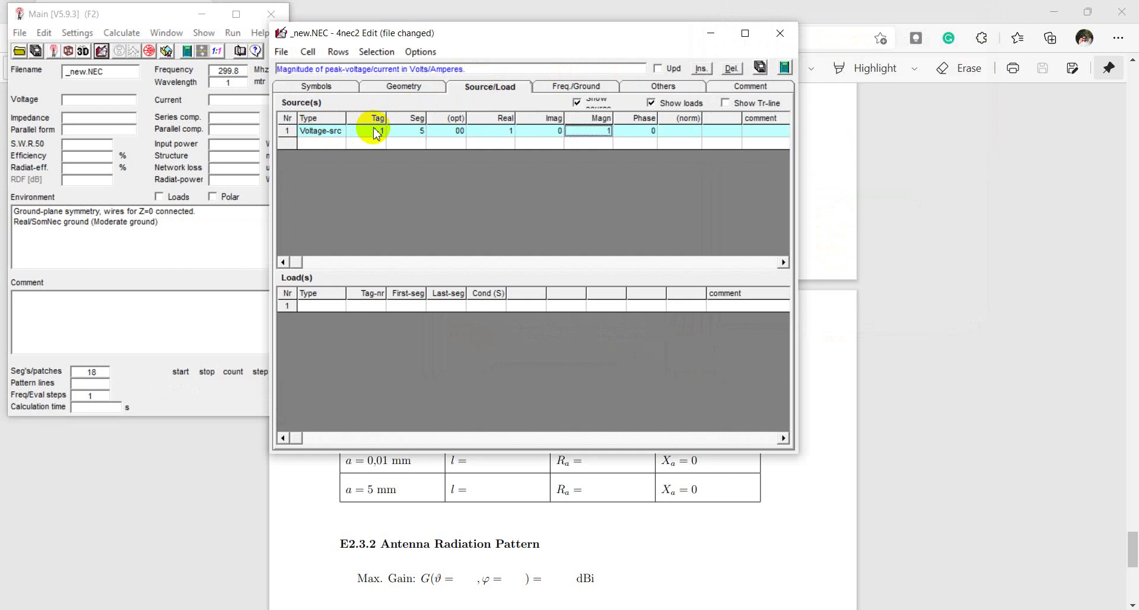
Add a wire-conductivity load of Copper on tag 1 with first and last segment set to 0
left_click(318, 308)
left_click(353, 307)
type("1")
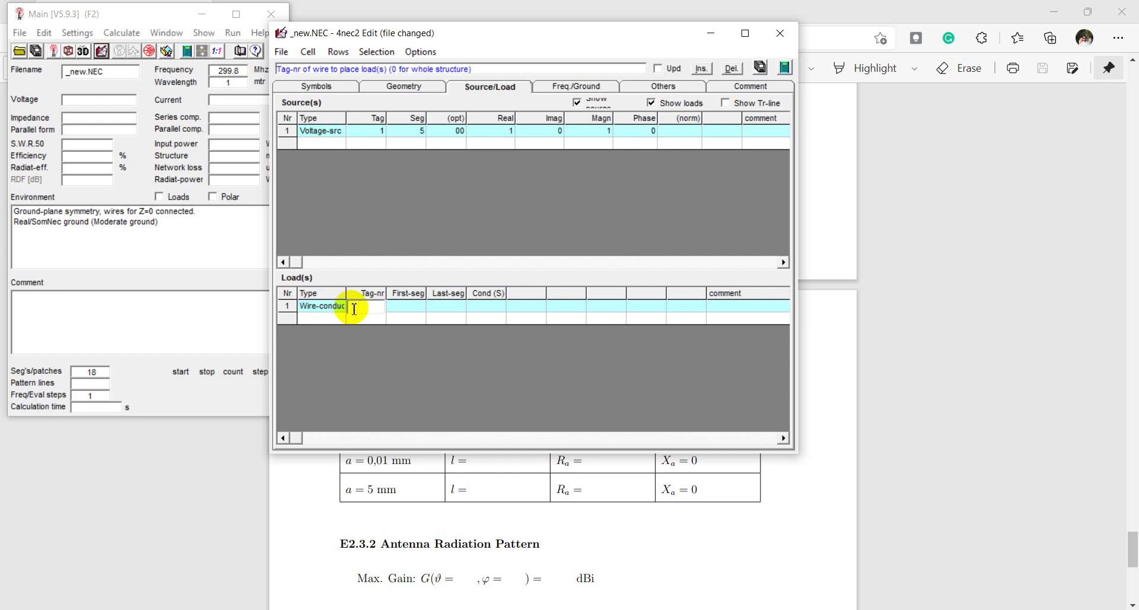
key("Tab")
type("0")
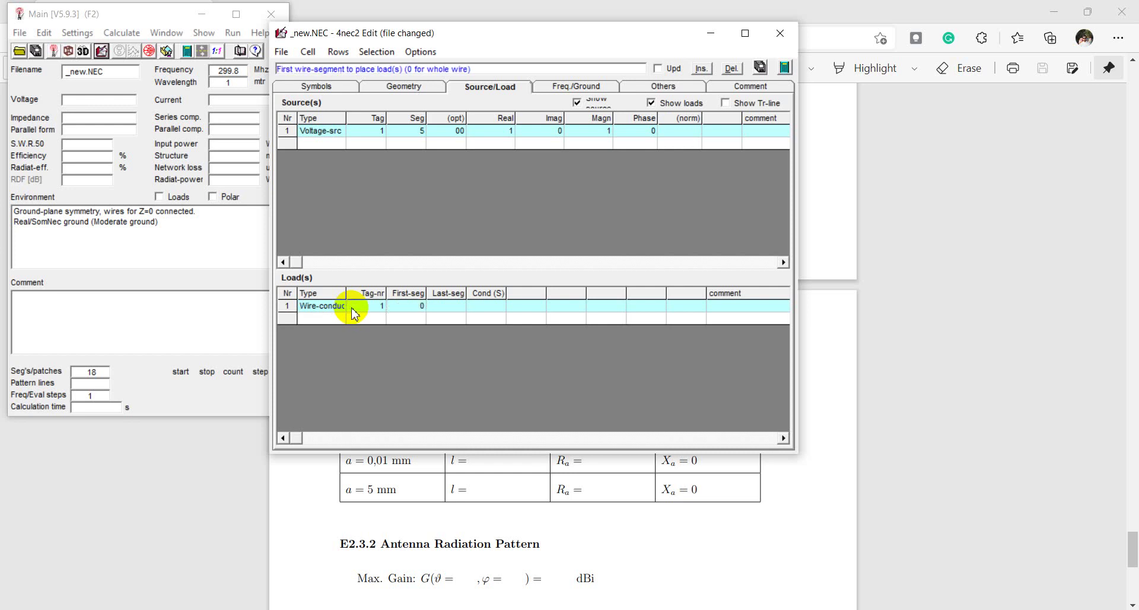
key("Tab")
type("0")
key("Tab")
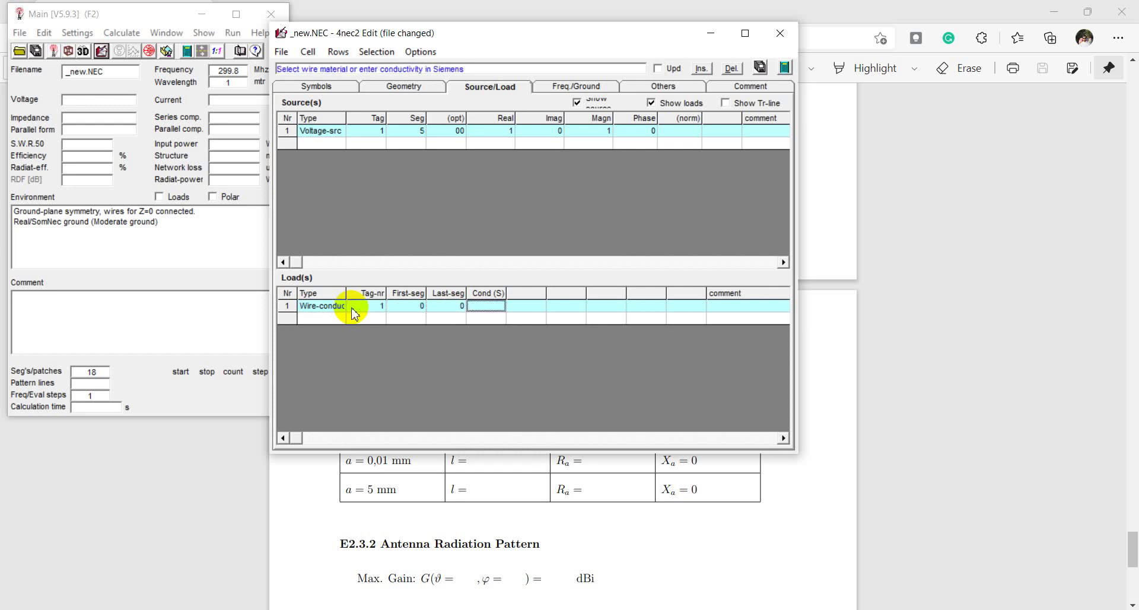
left_click(491, 309)
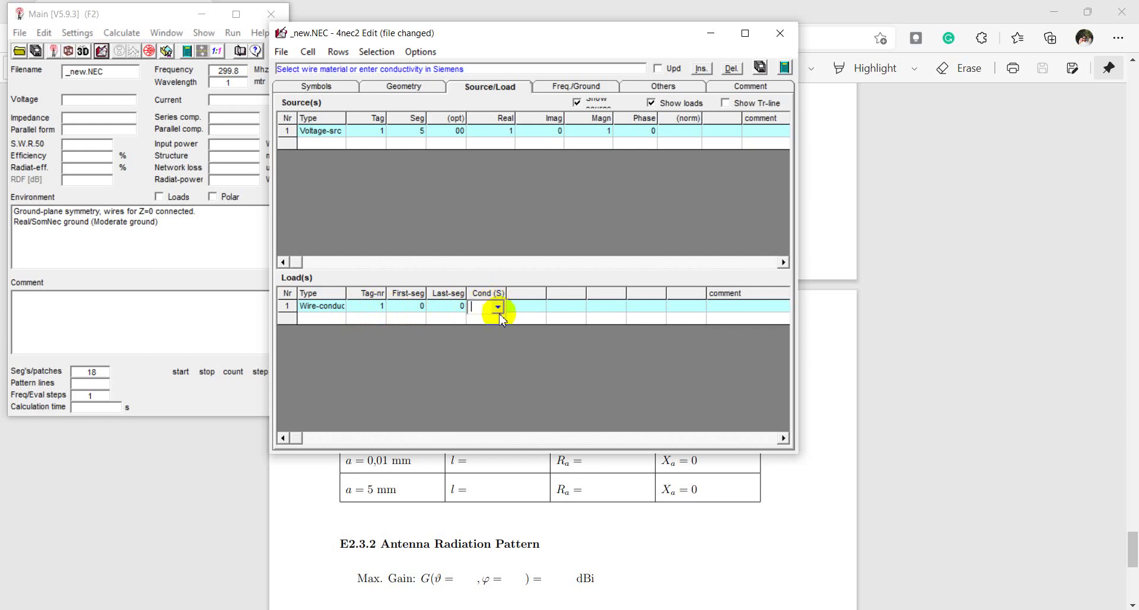
left_click(498, 307)
left_click(488, 358)
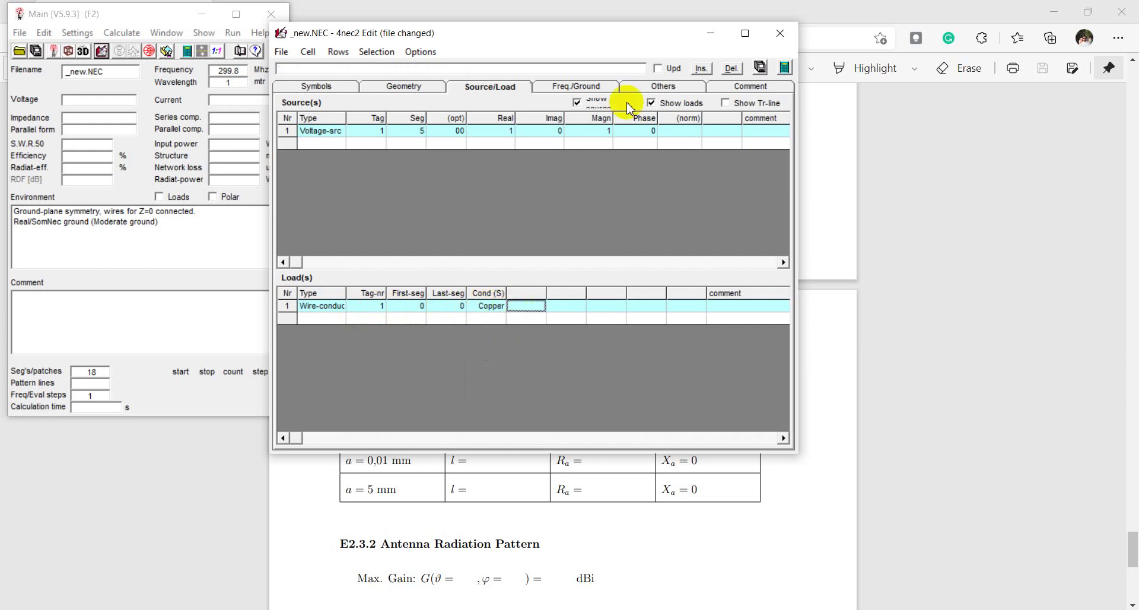
Set the frequency to 40 MHz and the environment to Free-space
left_click(579, 90)
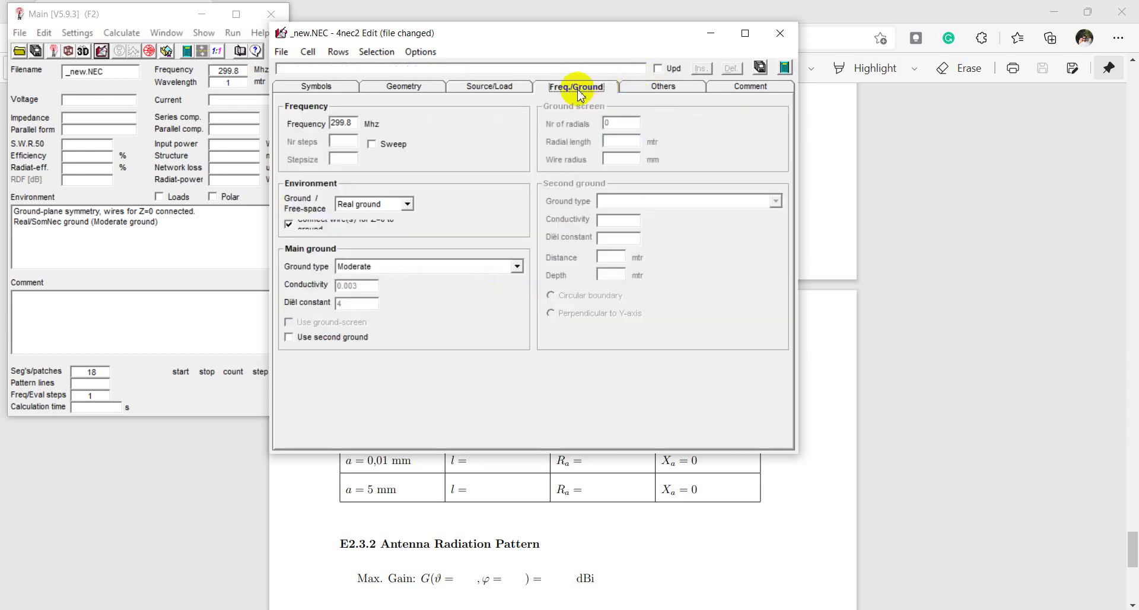
left_click(358, 126)
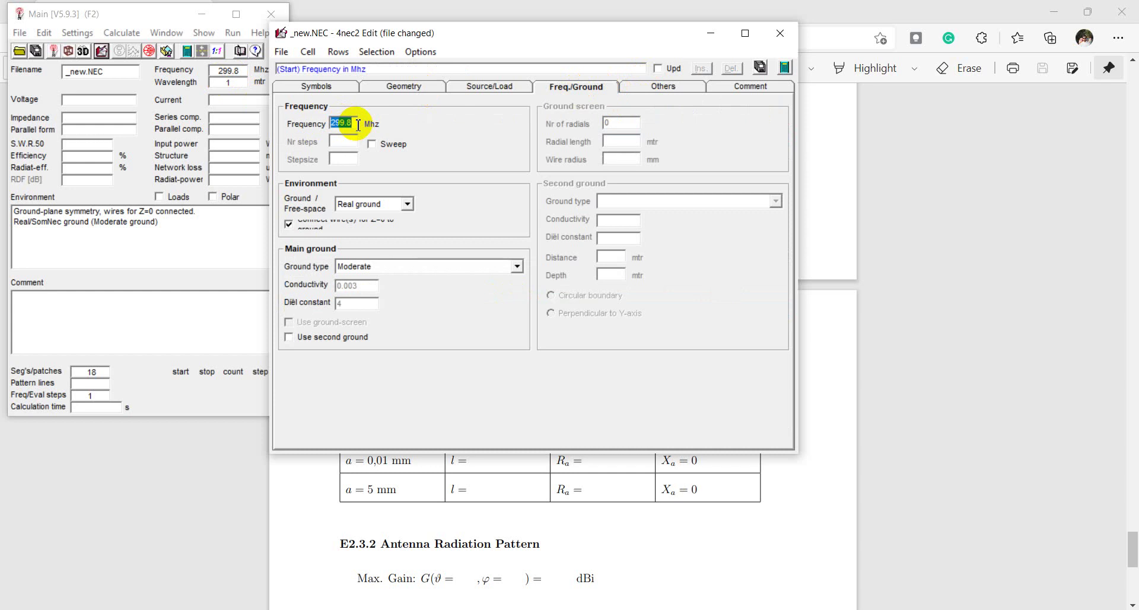
type("40")
left_click(405, 205)
left_click(380, 224)
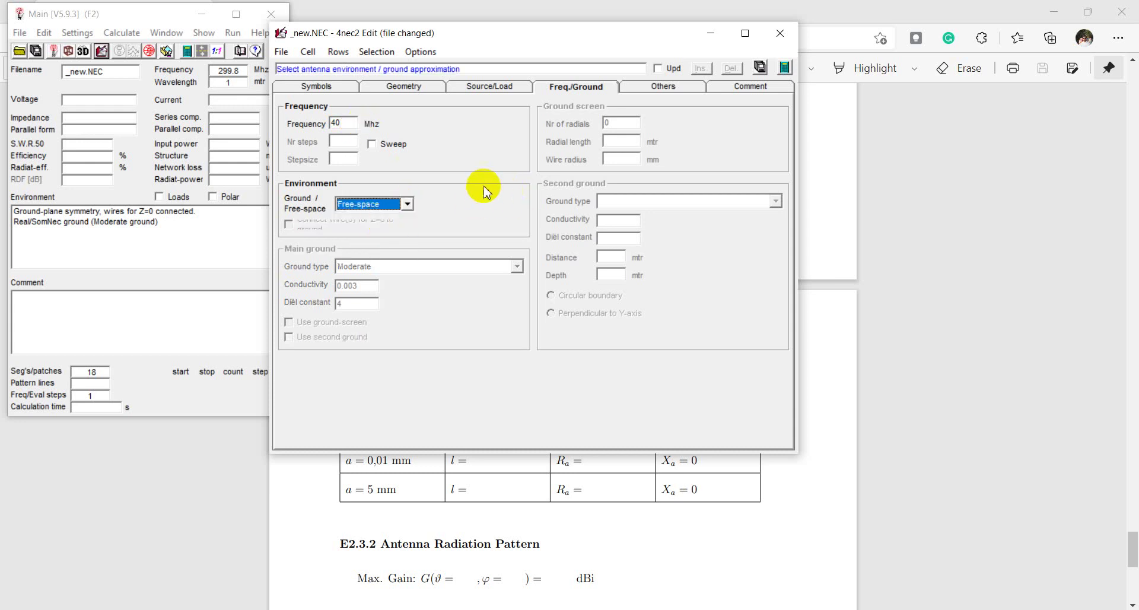
Enable the extended kernel for fat wire support and return to the frequency and ground settings
left_click(662, 85)
left_click(564, 85)
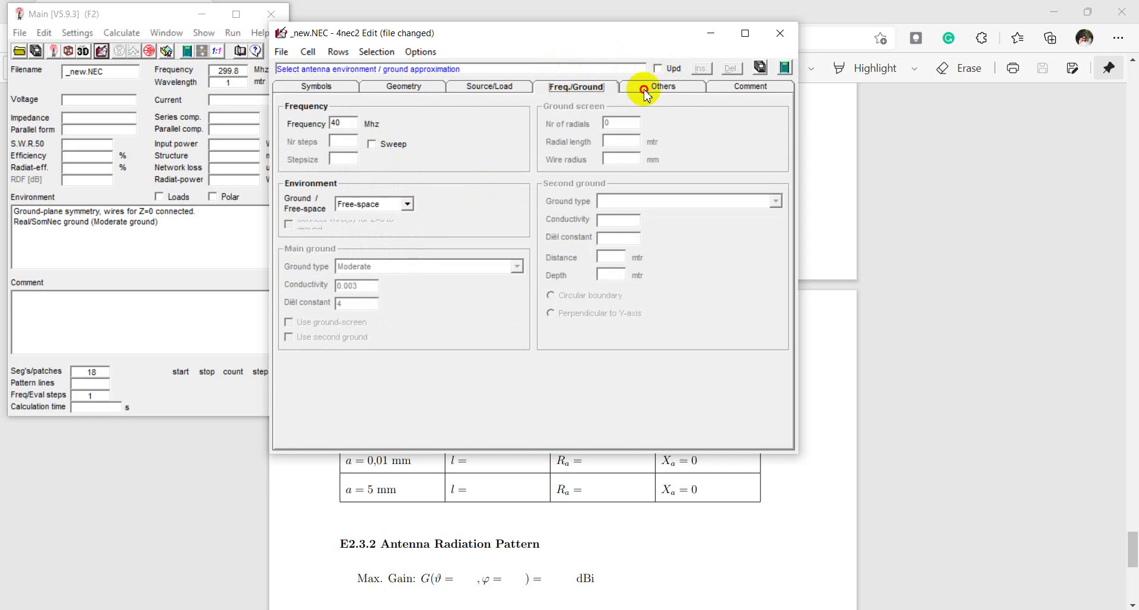
left_click(641, 85)
left_click(294, 120)
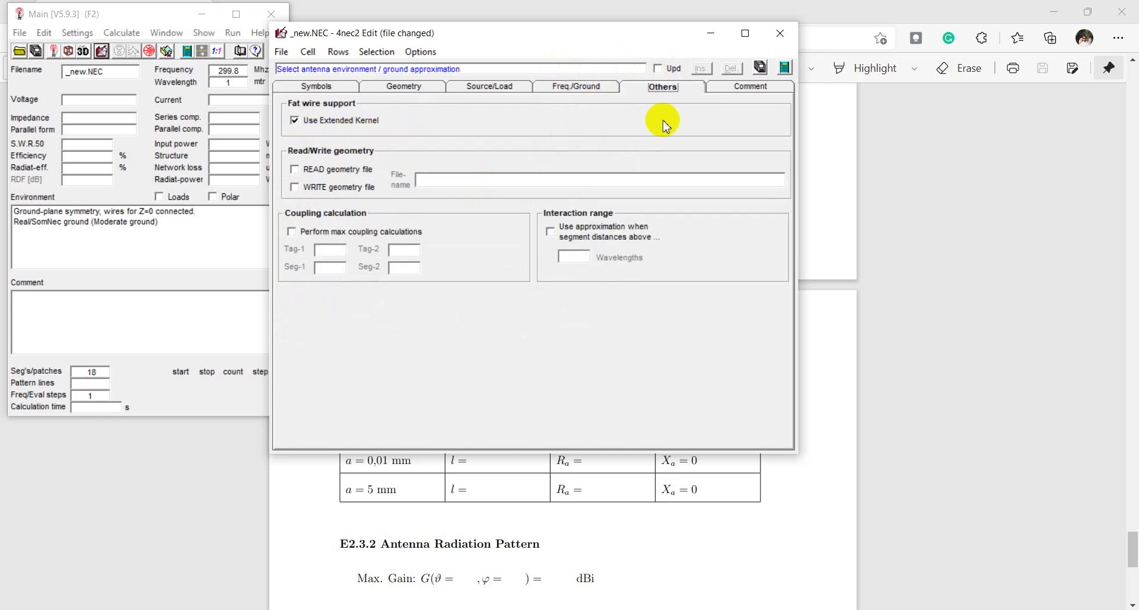
left_click(575, 89)
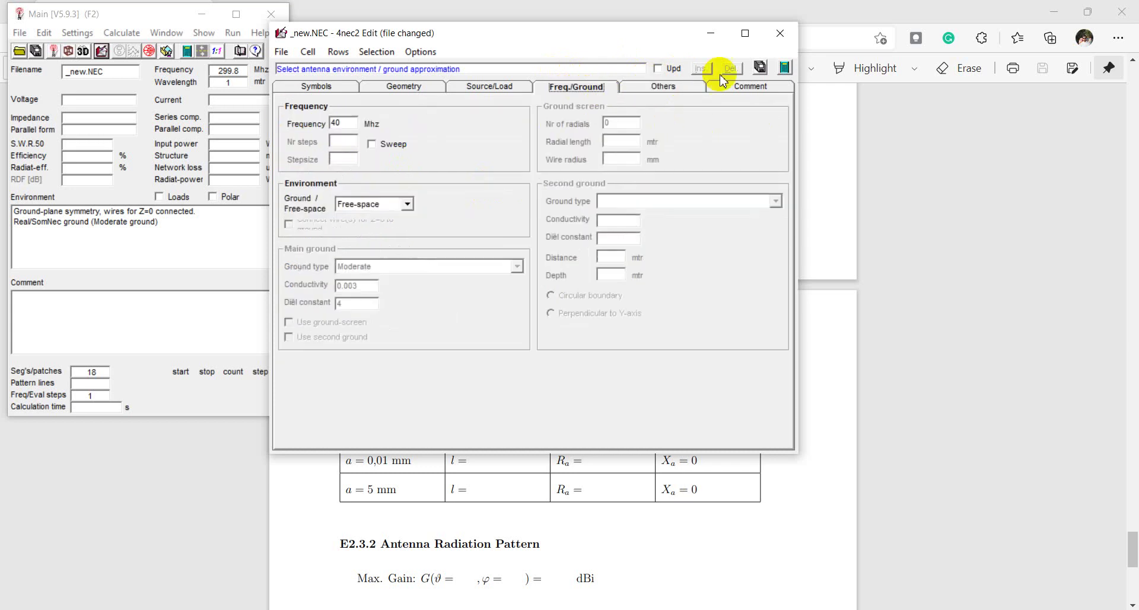
Generate the far-field pattern for the two-wire model at 40 MHz
left_click(785, 67)
left_click(329, 396)
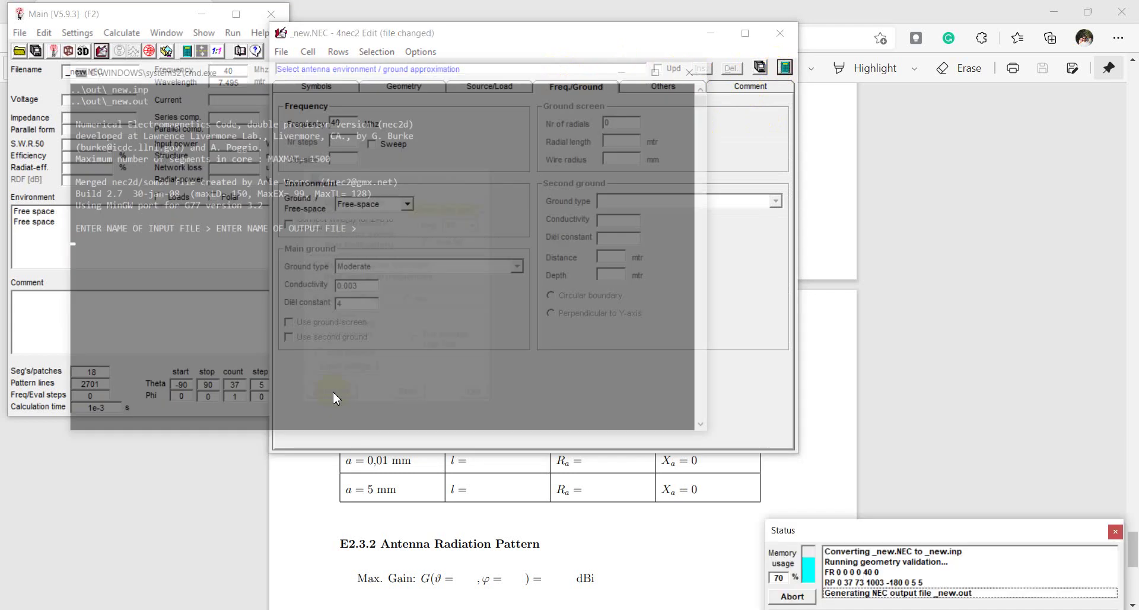
left_click_drag(842, 233, 846, 276)
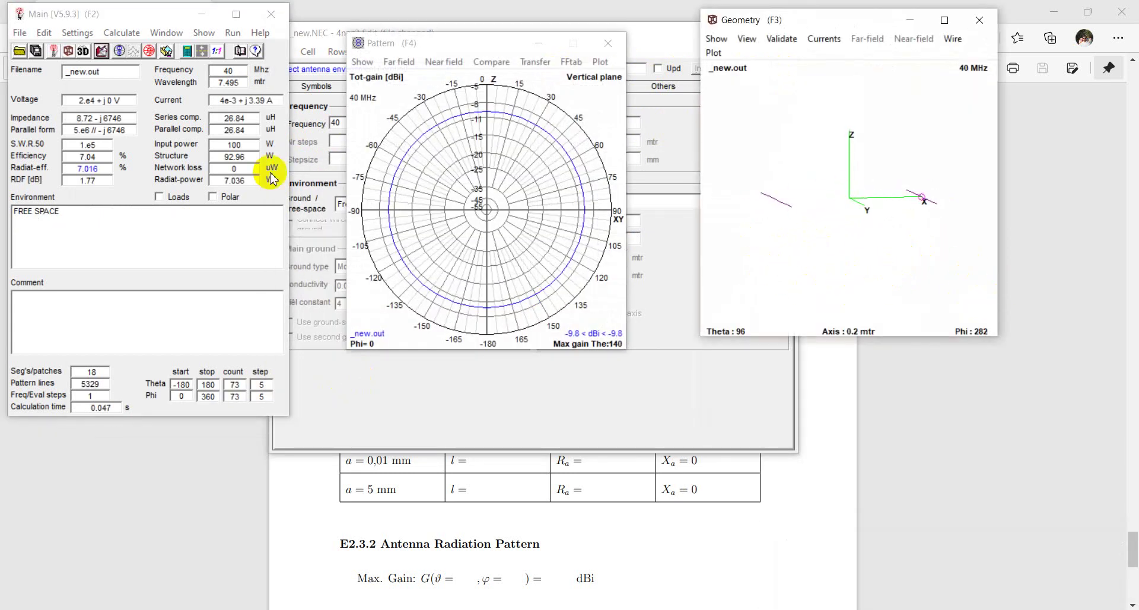
Inspect the two parallel wires in the 3D viewer from several angles and return to the antenna editor
left_click(84, 51)
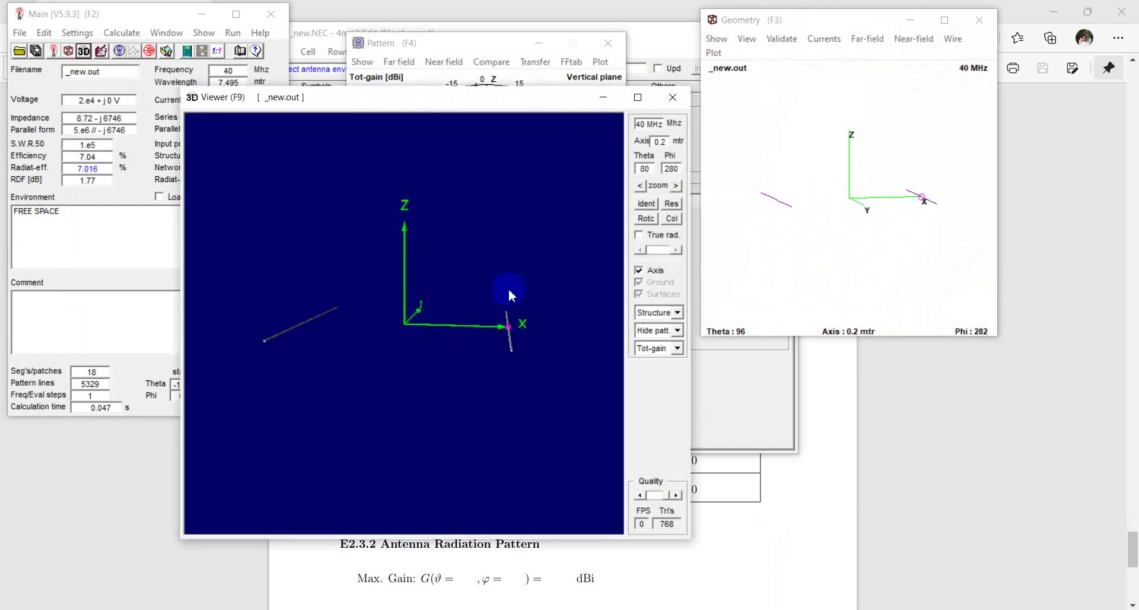
left_click_drag(508, 300, 429, 368)
left_click_drag(279, 323, 382, 325)
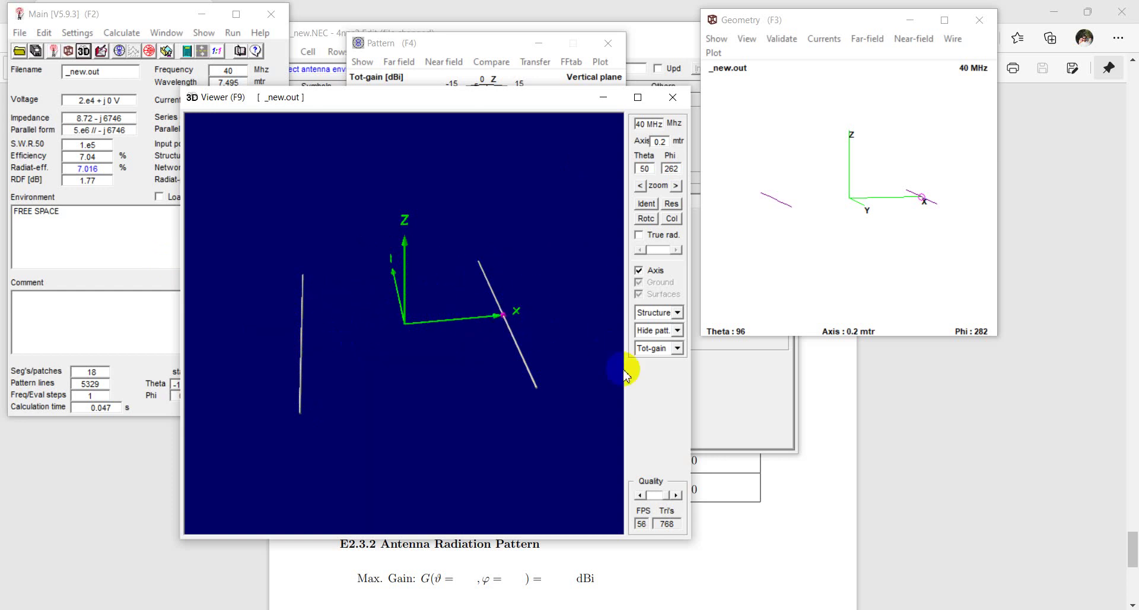
left_click_drag(622, 372, 481, 173)
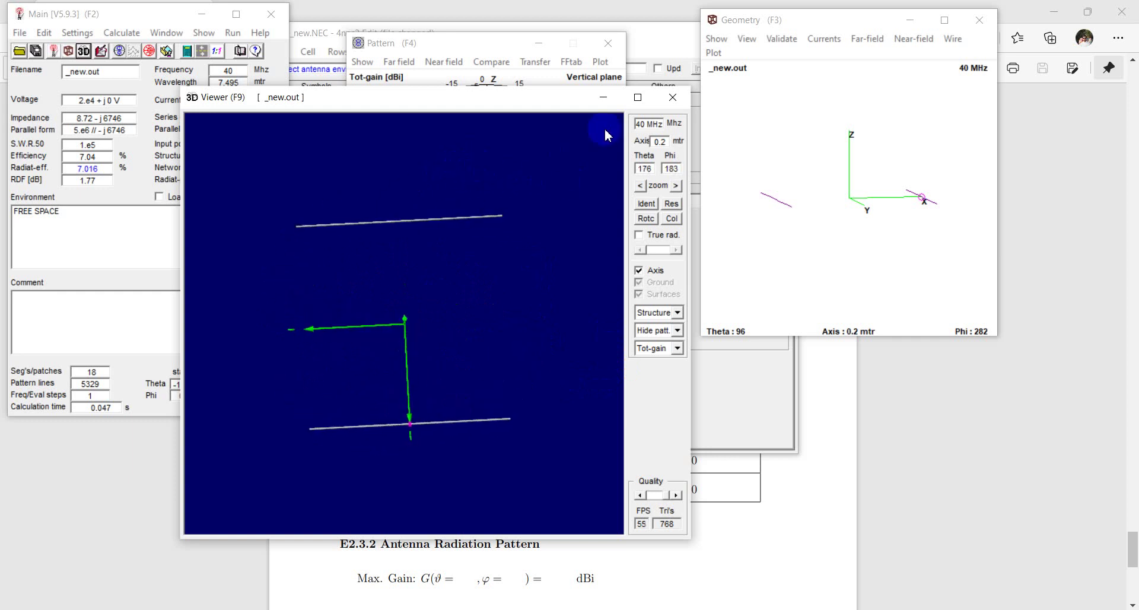
left_click(674, 97)
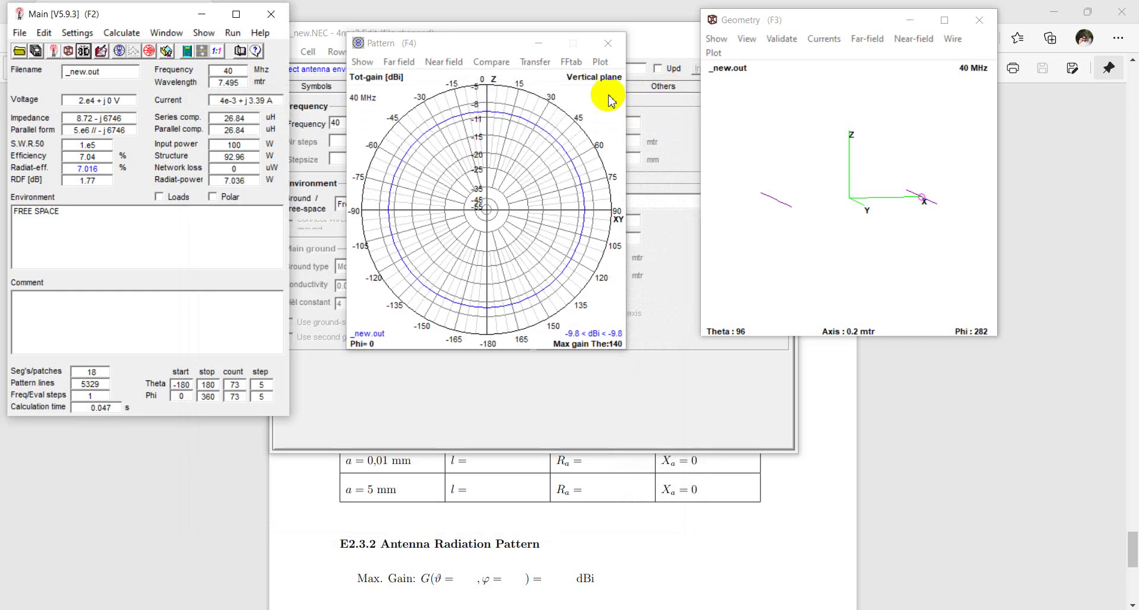
left_click(608, 43)
left_click(640, 41)
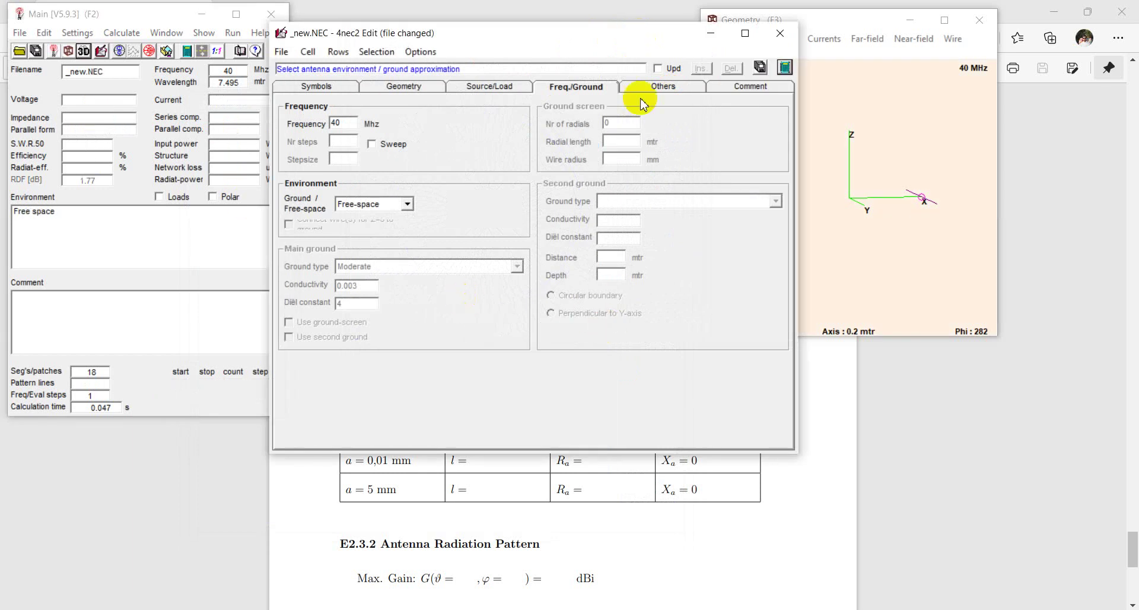
Add a third wire to the geometry with tag 3 and 9 segments
left_click(435, 90)
left_click(316, 159)
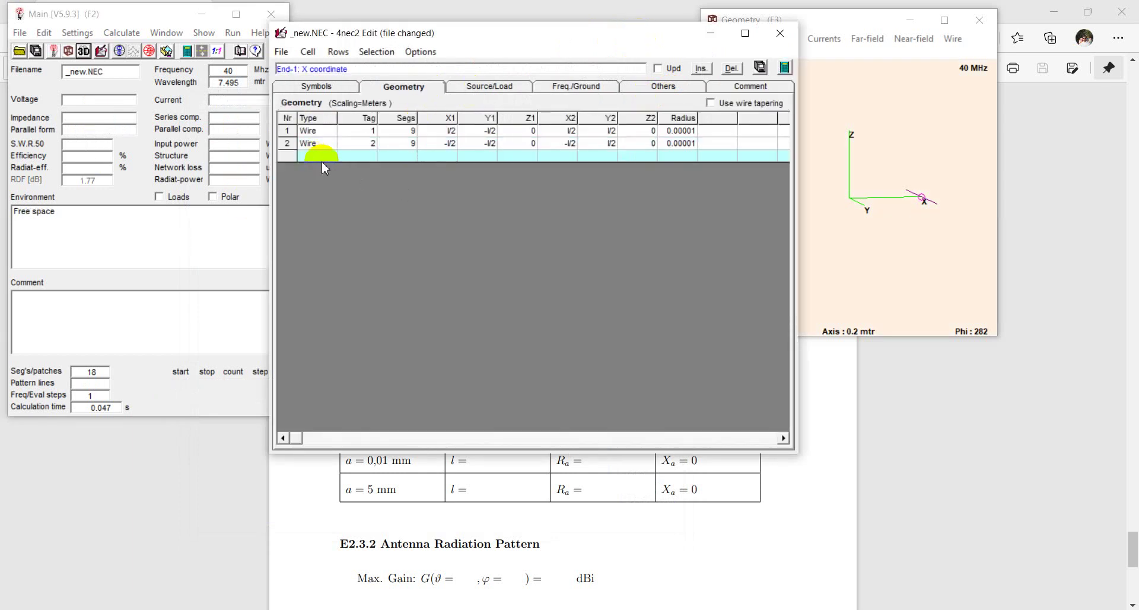
left_click(362, 158)
type("3")
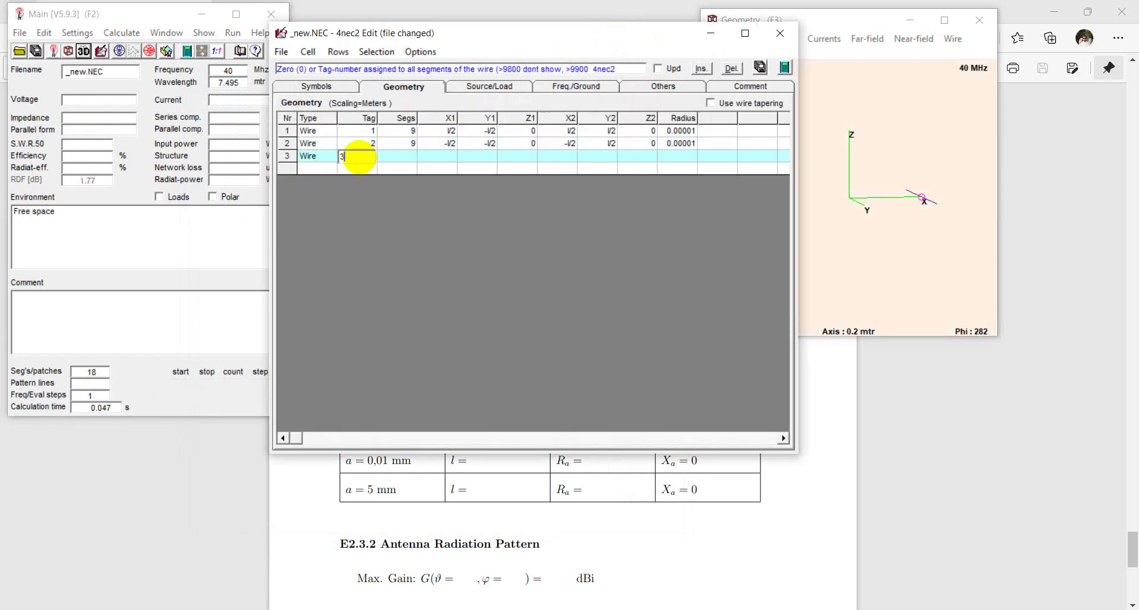
key("Tab")
type("9")
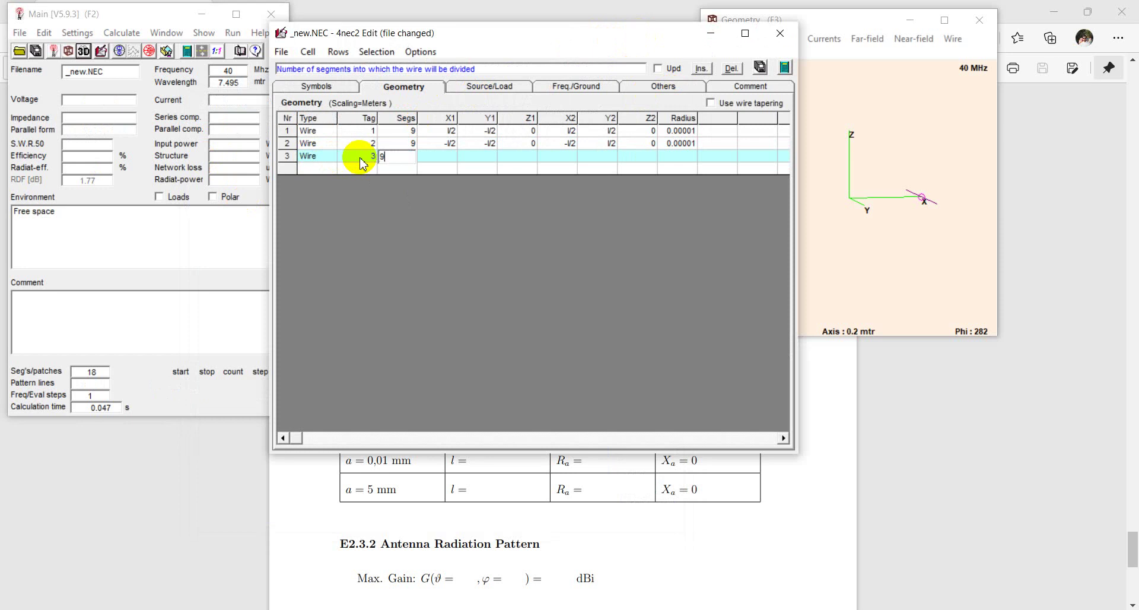
key("Tab")
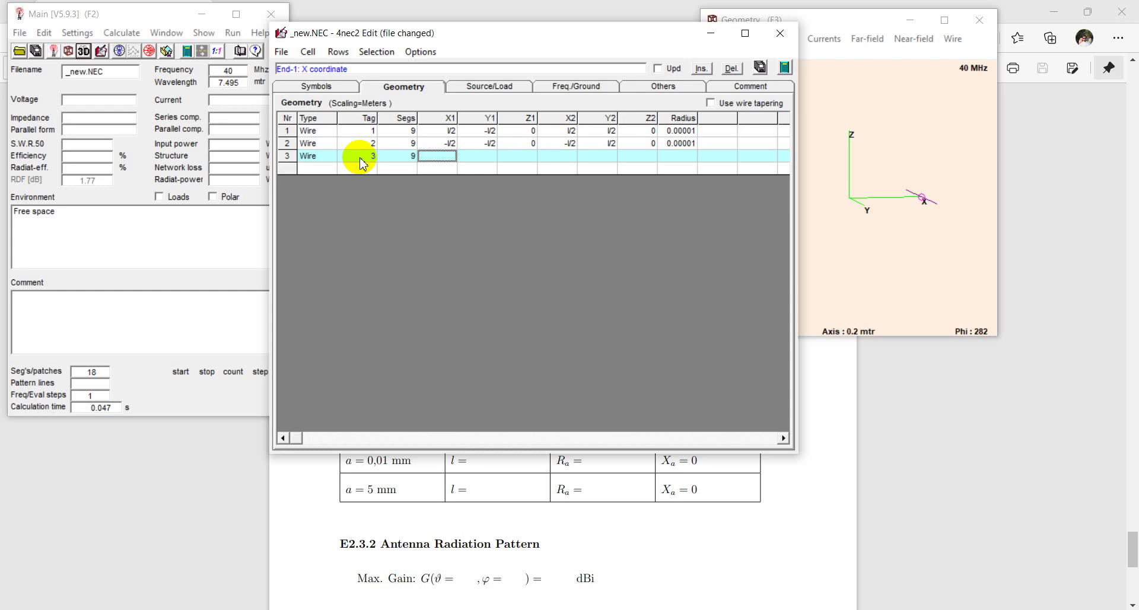
Set the third wire's X coordinates from -l/2 to l/2 and both of its Z coordinates to 0
type("-l/2")
key("Tab")
key("Tab")
key("Tab")
type("l/2")
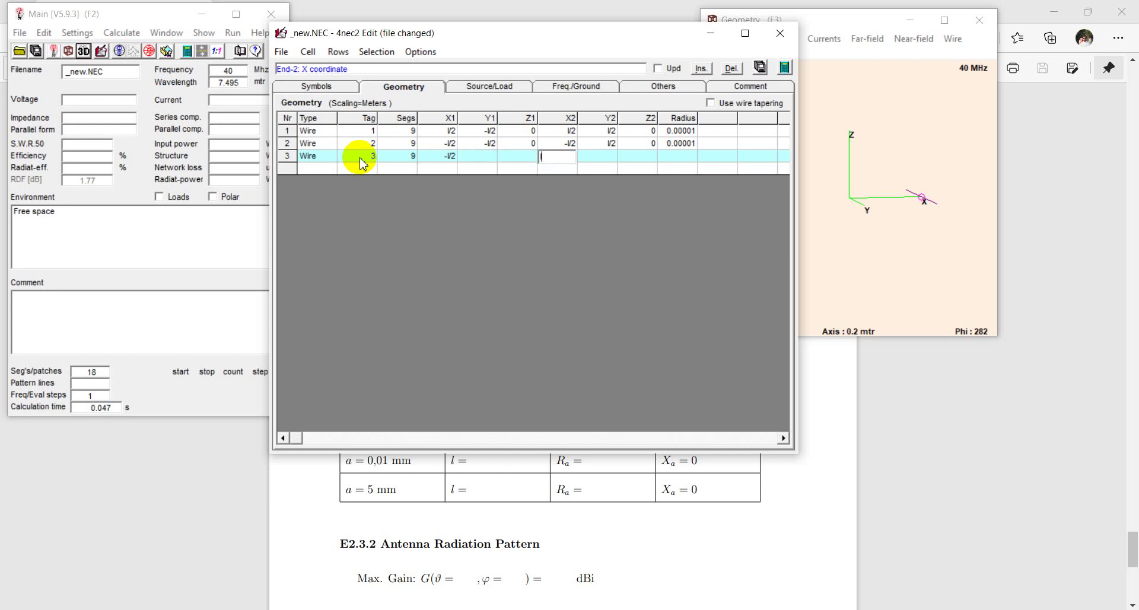
key("Tab")
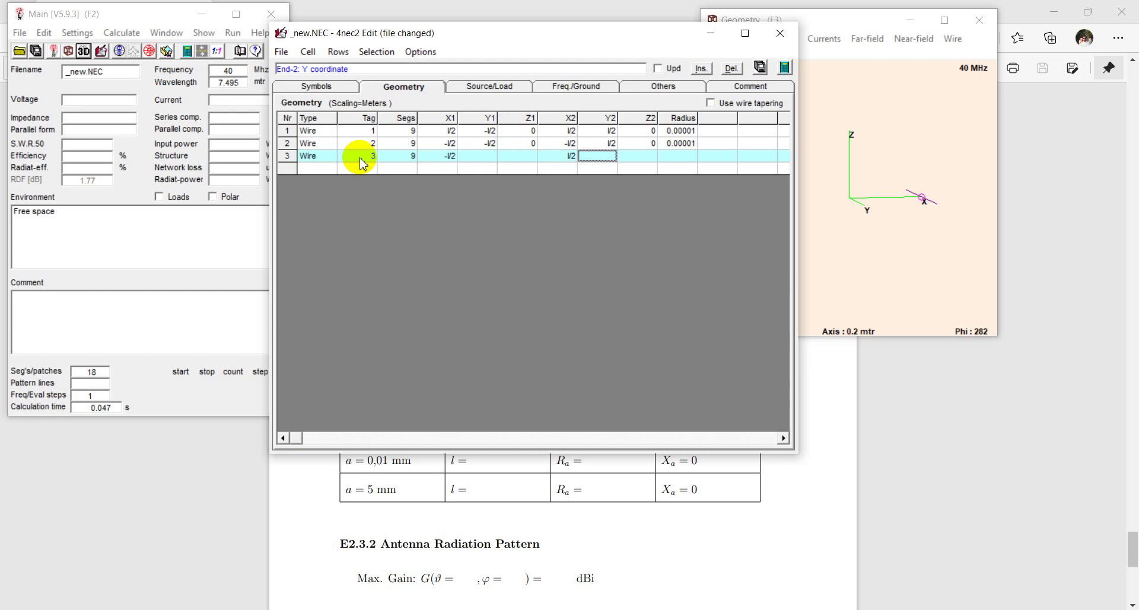
key("Tab")
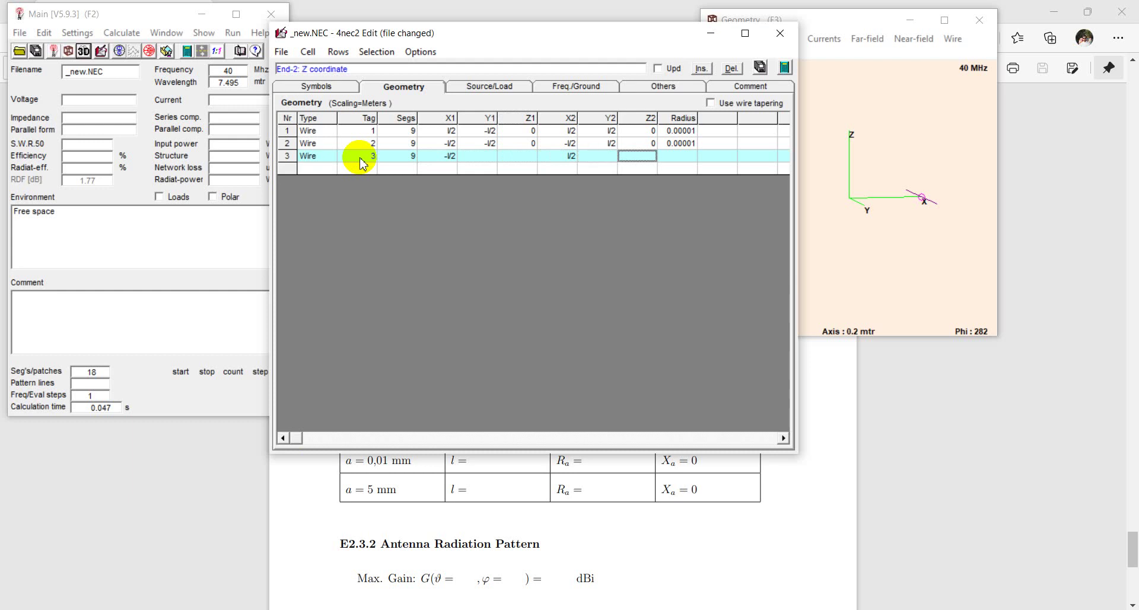
type("0")
key("shift+Tab")
key("shift+Tab")
key("shift+Tab")
type("0")
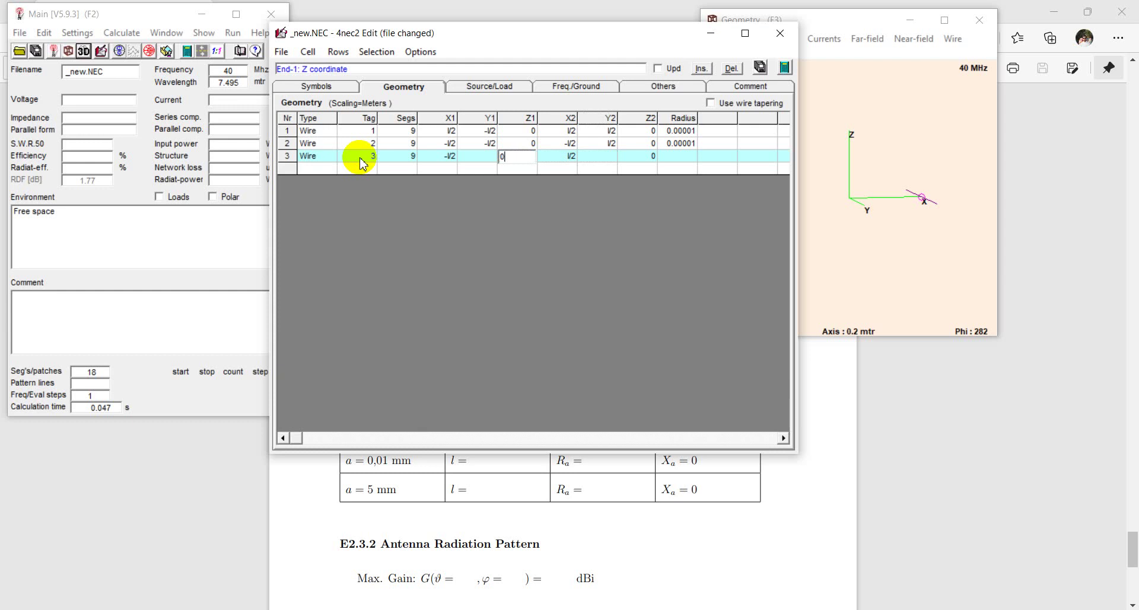
Set the Y coordinate of both ends of the third wire to l/2
key("shift+Tab")
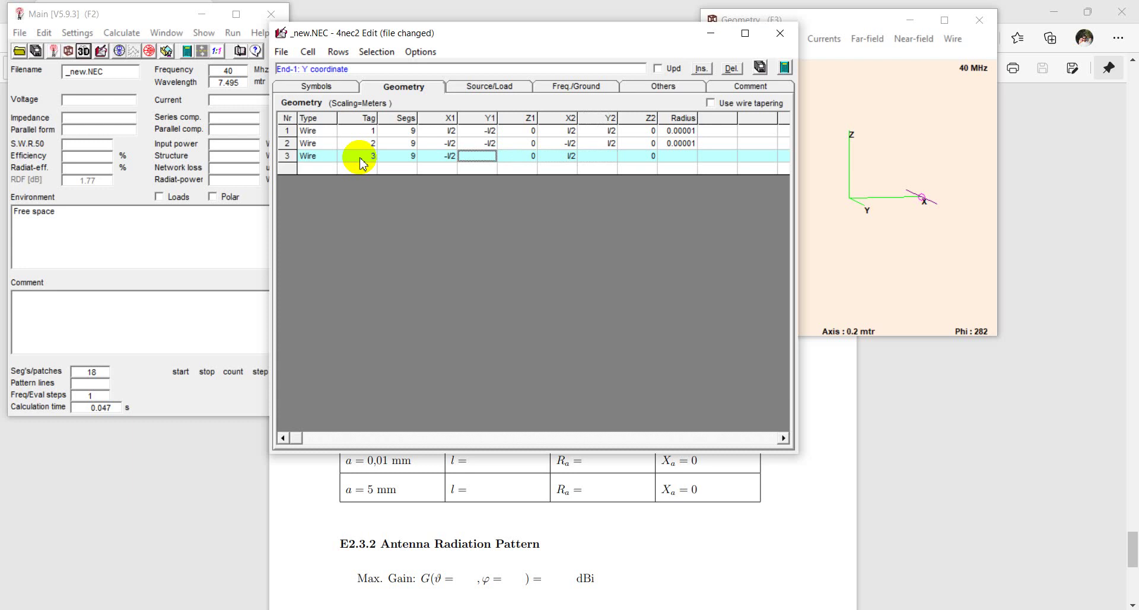
type("l/2")
key("Tab")
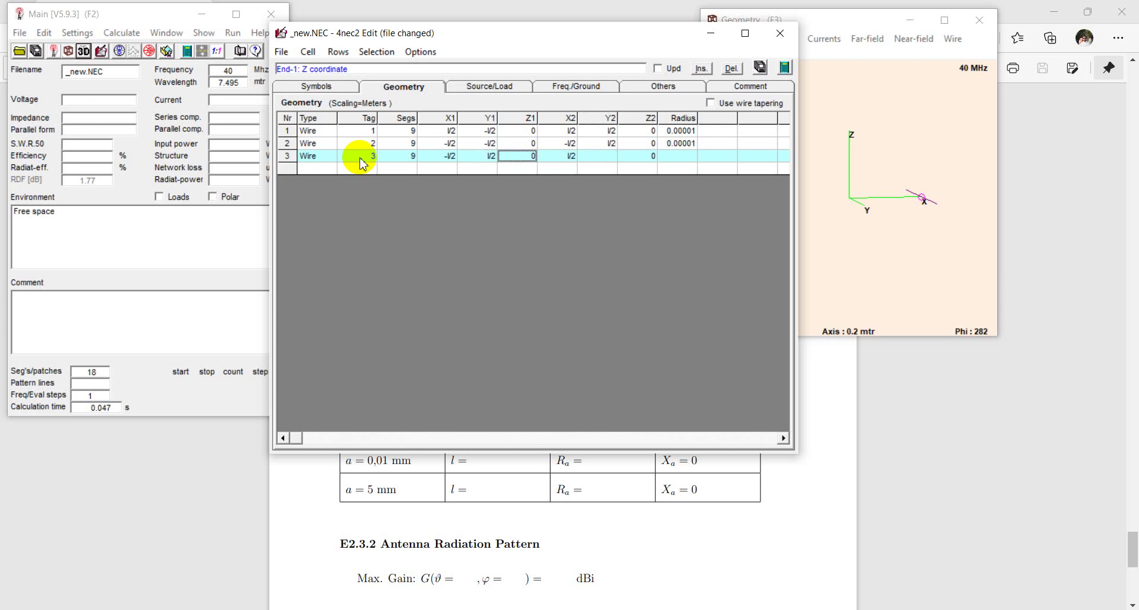
key("Tab")
key("Tab")
type("l")
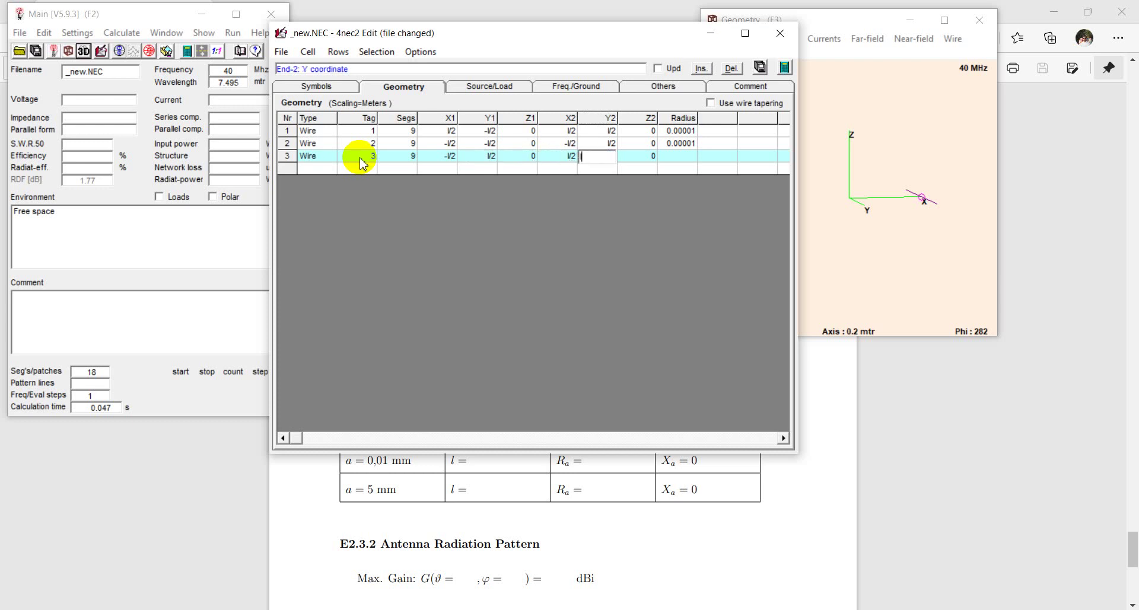
type("/2")
key("Tab")
key("Tab")
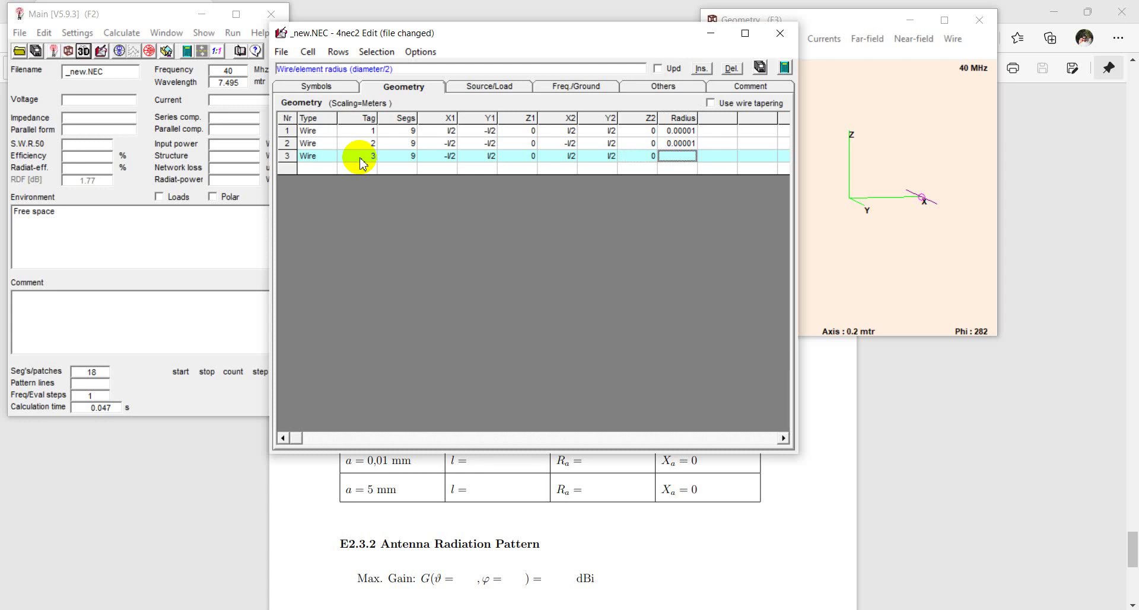
Set the third wire's radius to 0.00001 m
type("0.0")
type("001")
key("Return")
key("F2")
key("Return")
Add a fourth wire to the geometry with tag 4 and 9 segments
left_click(319, 168)
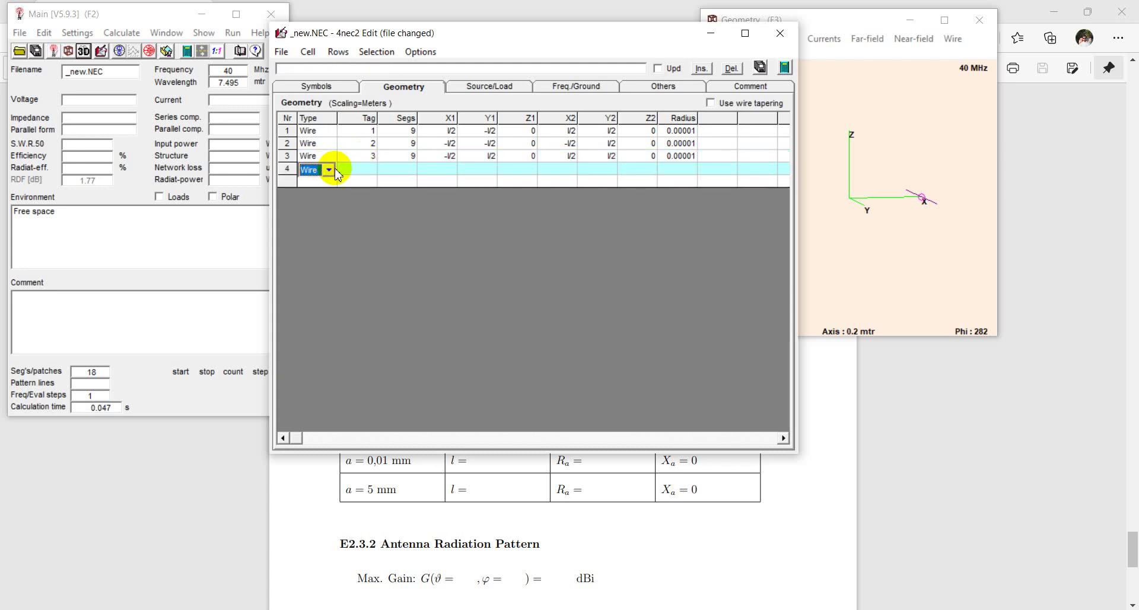
left_click(353, 171)
type("4")
key("Return")
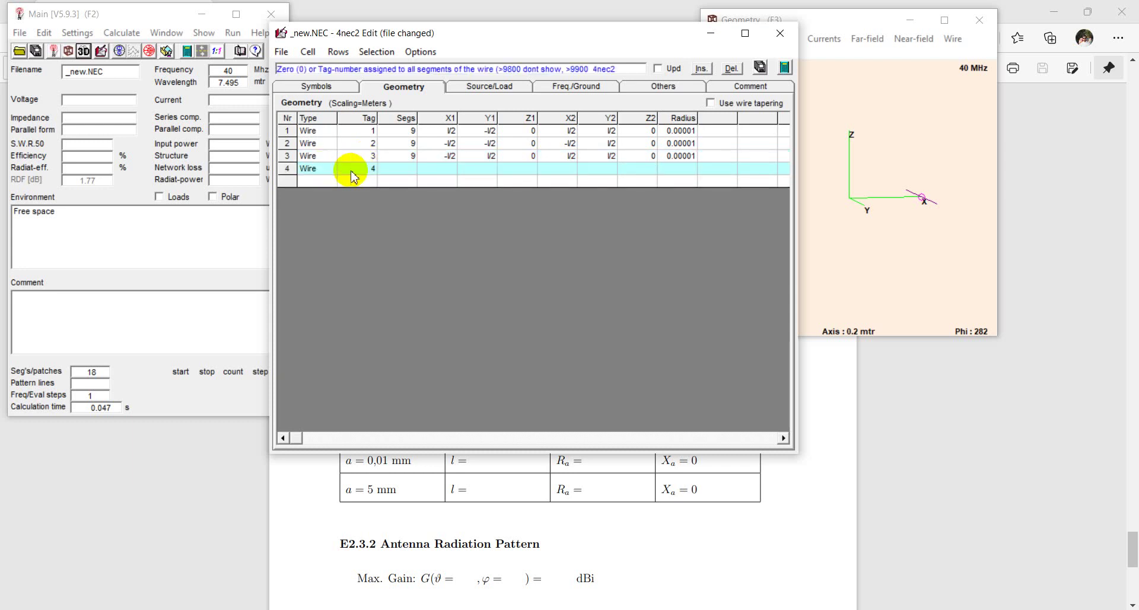
type("9")
key("Return")
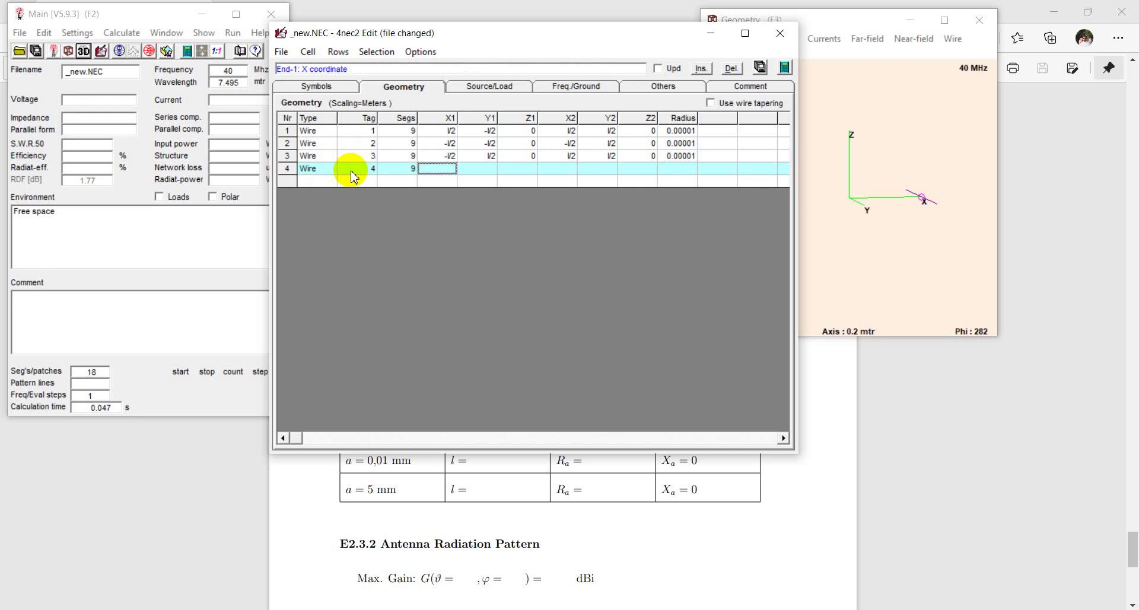
Set the fourth wire's X coordinates from -l/2 to l/2 and its second end's Z coordinate to 0
type("-l/2")
key("Tab")
key("Tab")
key("Tab")
type("l/2")
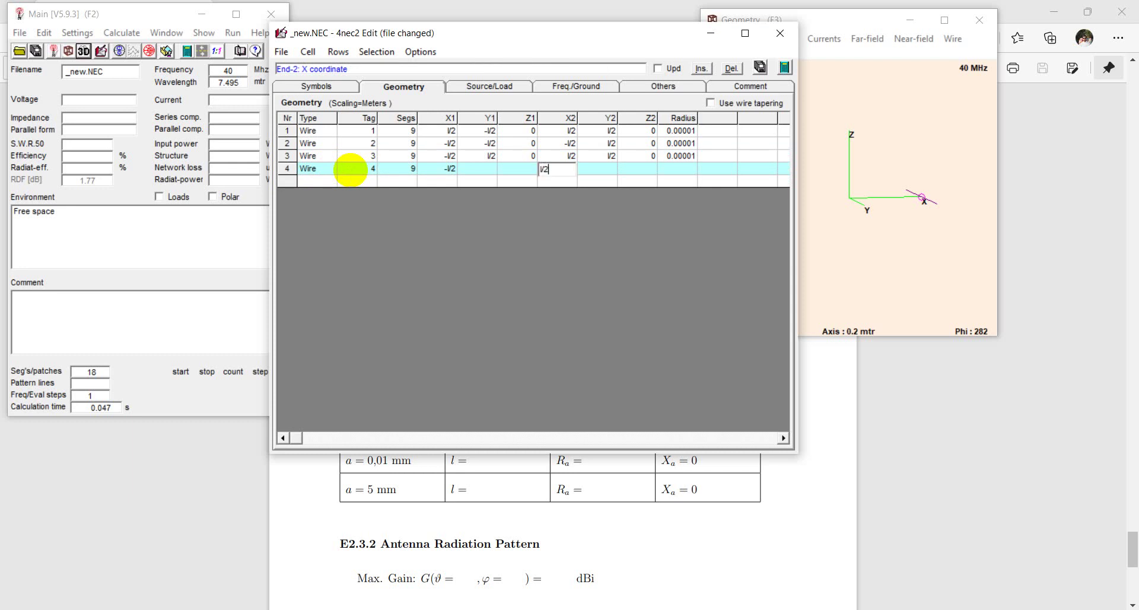
key("Tab")
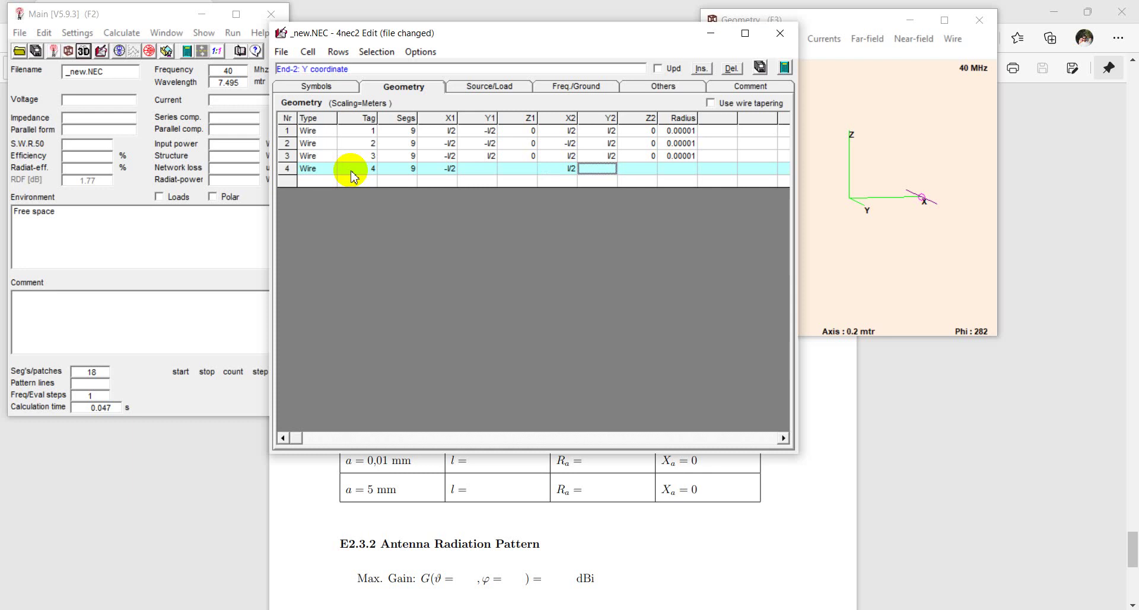
key("Tab")
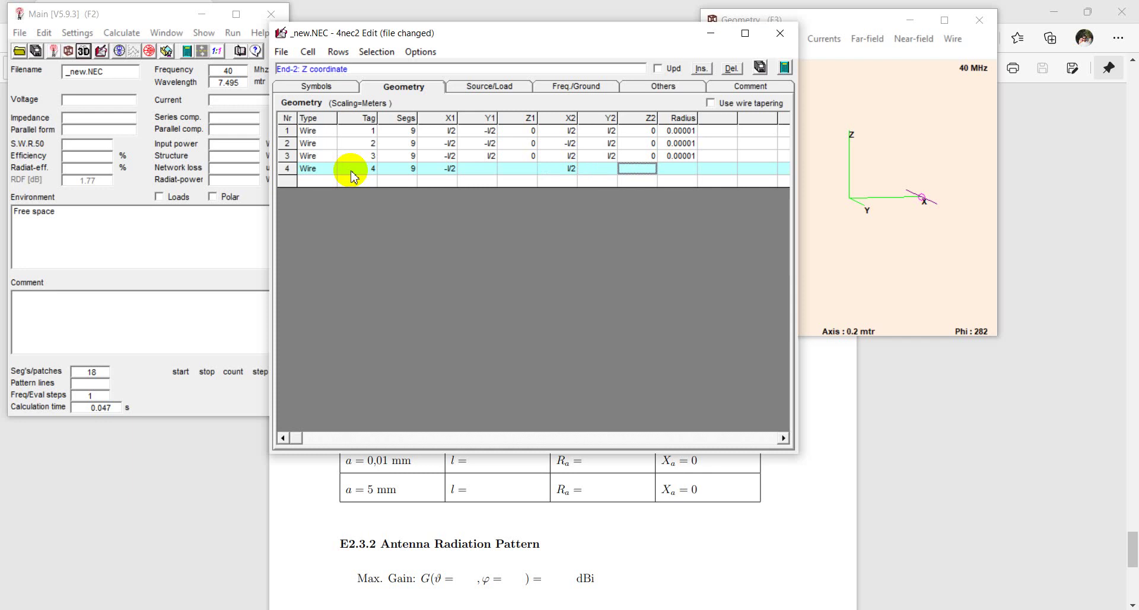
type("0")
key("Tab")
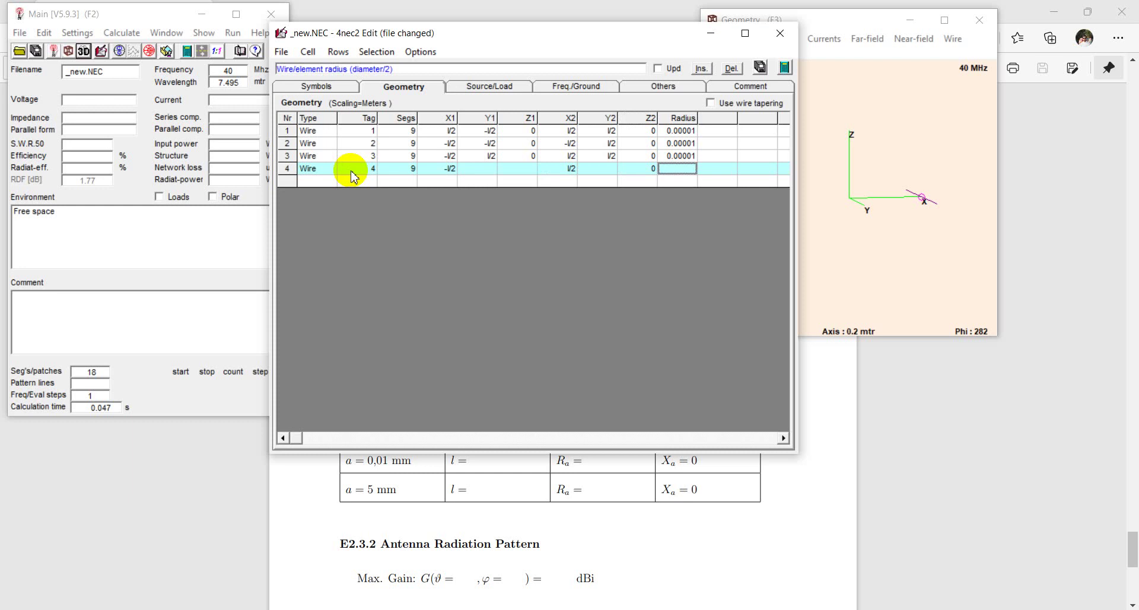
Give the fourth wire a radius of 0.00001 m and set its first end's Z coordinate to 0
type("0.00001")
key("Tab")
key("Left")
key("Left")
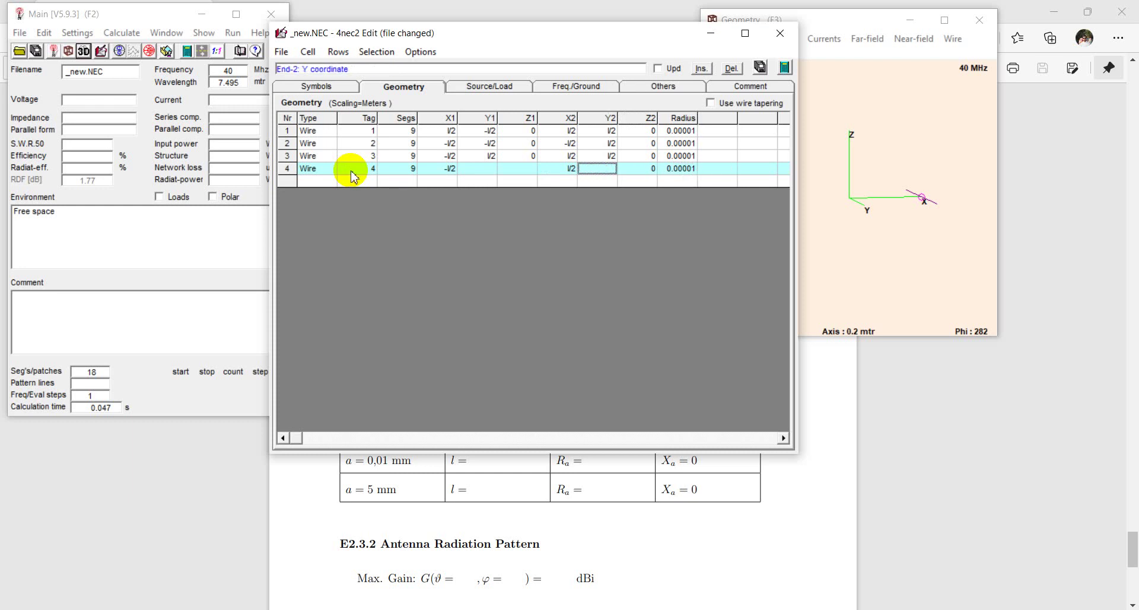
key("Left")
key("Left")
type("0")
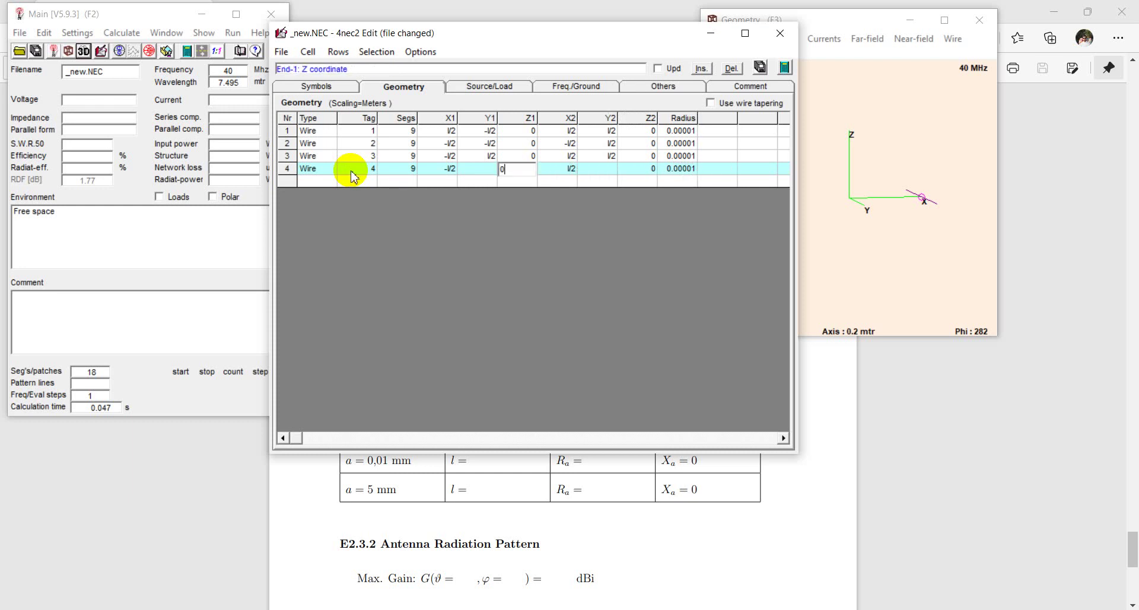
key("Tab")
key("Left")
key("Left")
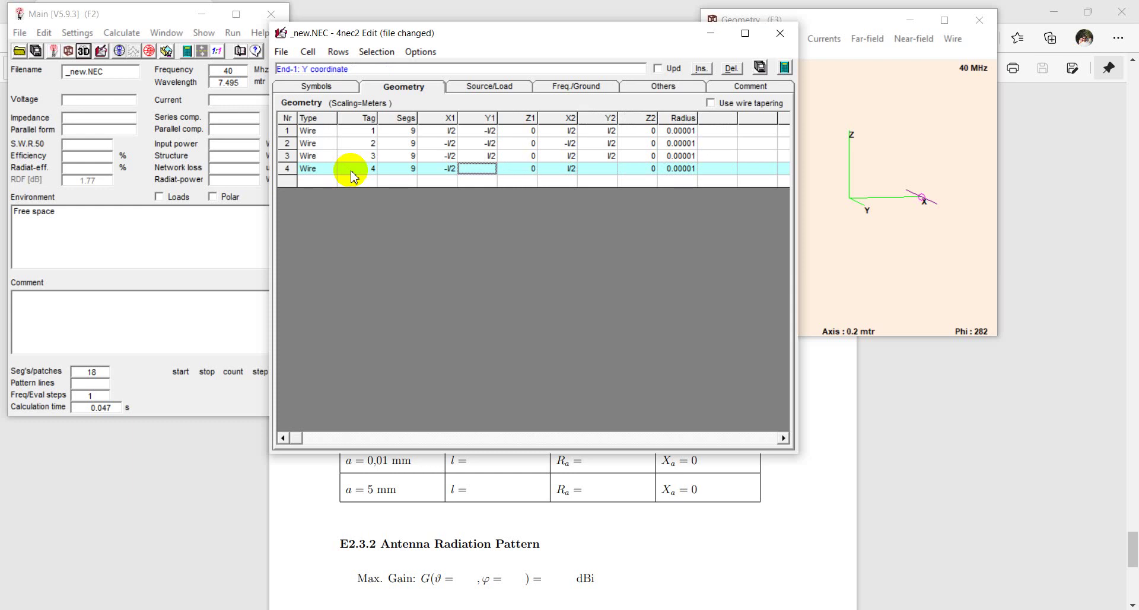
Set the Y coordinate of both ends of the fourth wire to -l/2
type("-l/2")
key("Tab")
key("Tab")
key("Tab")
type("-l/2")
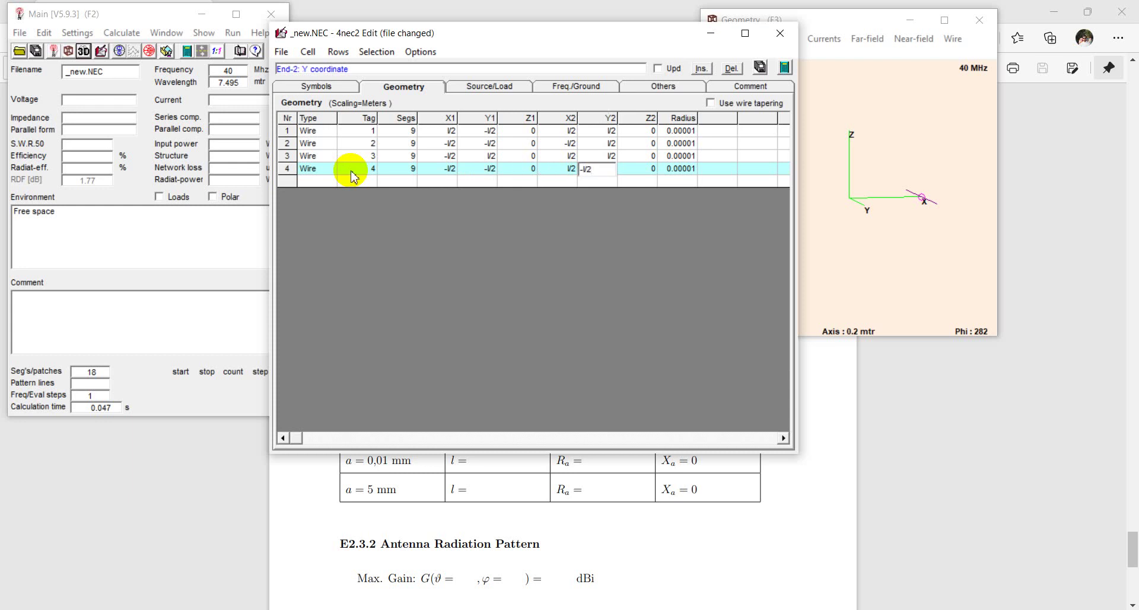
key("Tab")
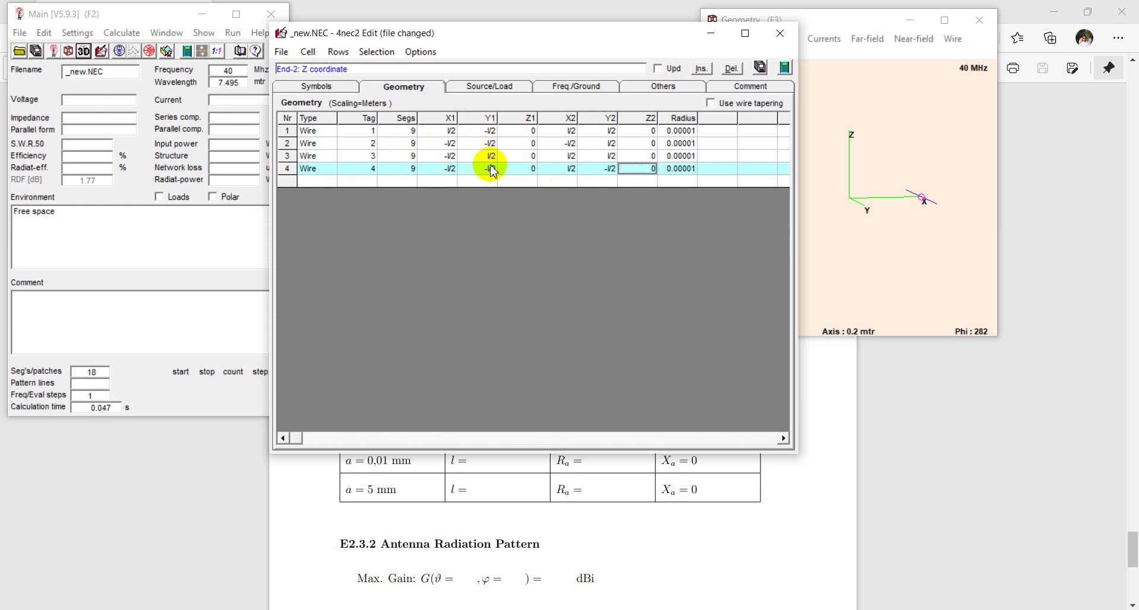
Generate the full far-field pattern of the four-wire model at 40 MHz and check the square loop's shape in the geometry view
left_click(785, 70)
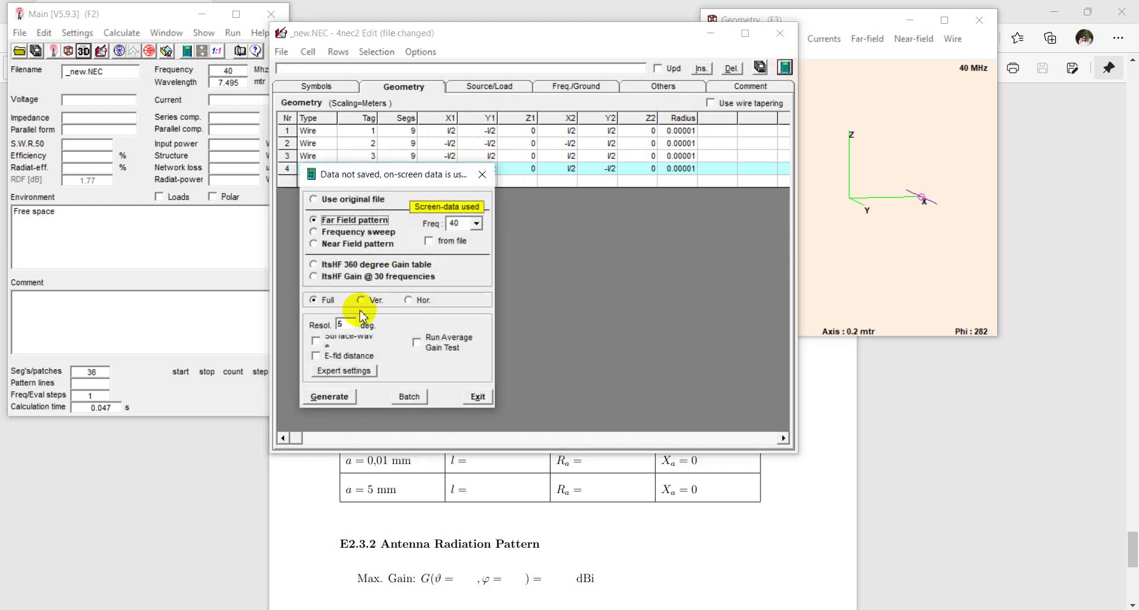
left_click(325, 396)
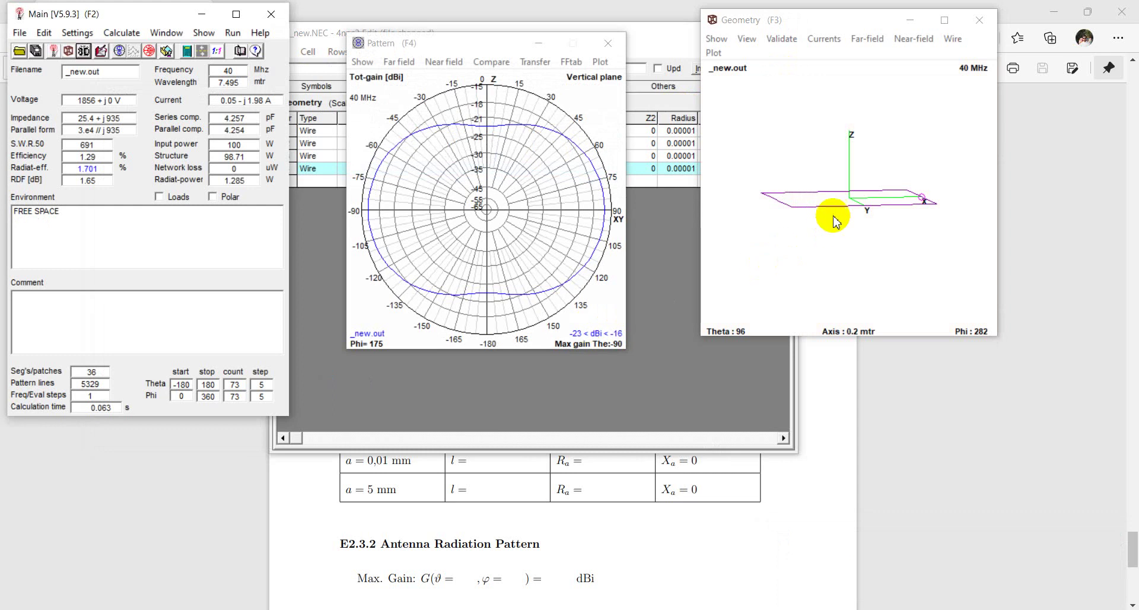
left_click(766, 286)
left_click_drag(767, 287, 749, 210)
left_click(608, 43)
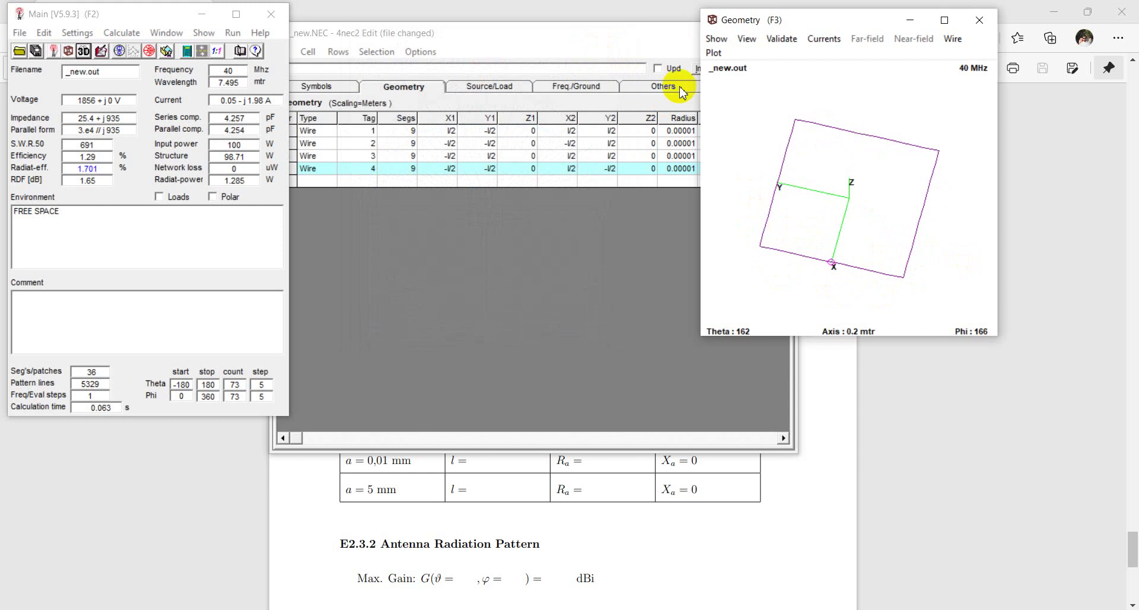
left_click_drag(911, 264, 897, 148)
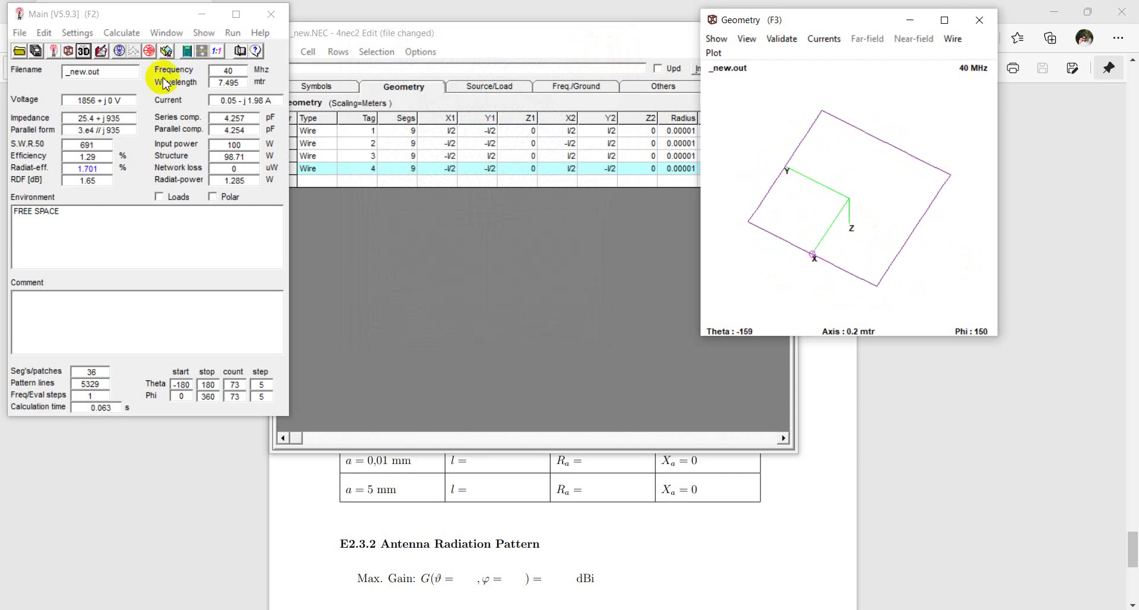
Inspect the closed square loop and its source position in the 3D viewer from several angles, and return to the antenna editor
left_click(83, 51)
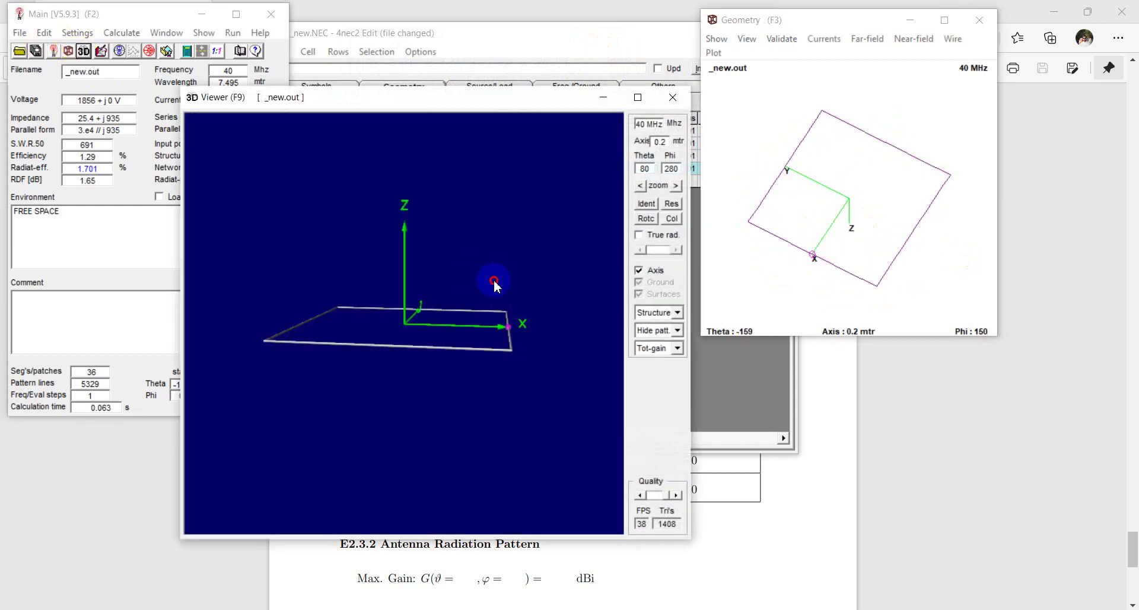
mouse_move(494, 355)
left_mouse_down()
mouse_move(554, 376)
mouse_move(539, 359)
mouse_move(399, 330)
mouse_move(438, 383)
mouse_move(502, 372)
left_mouse_up()
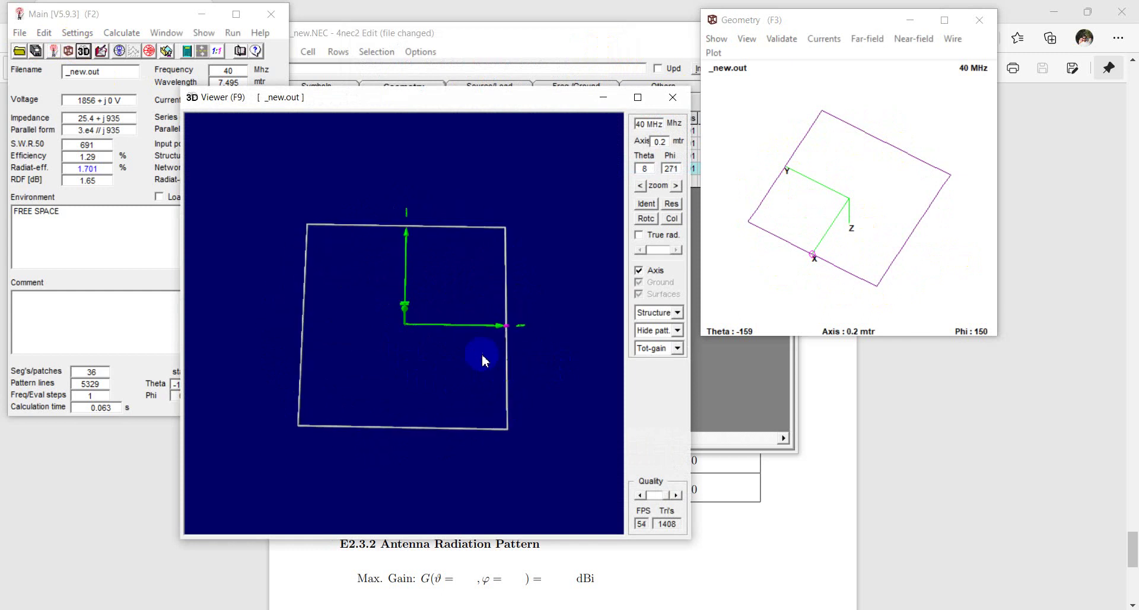
left_click_drag(343, 334, 412, 303)
left_click(673, 96)
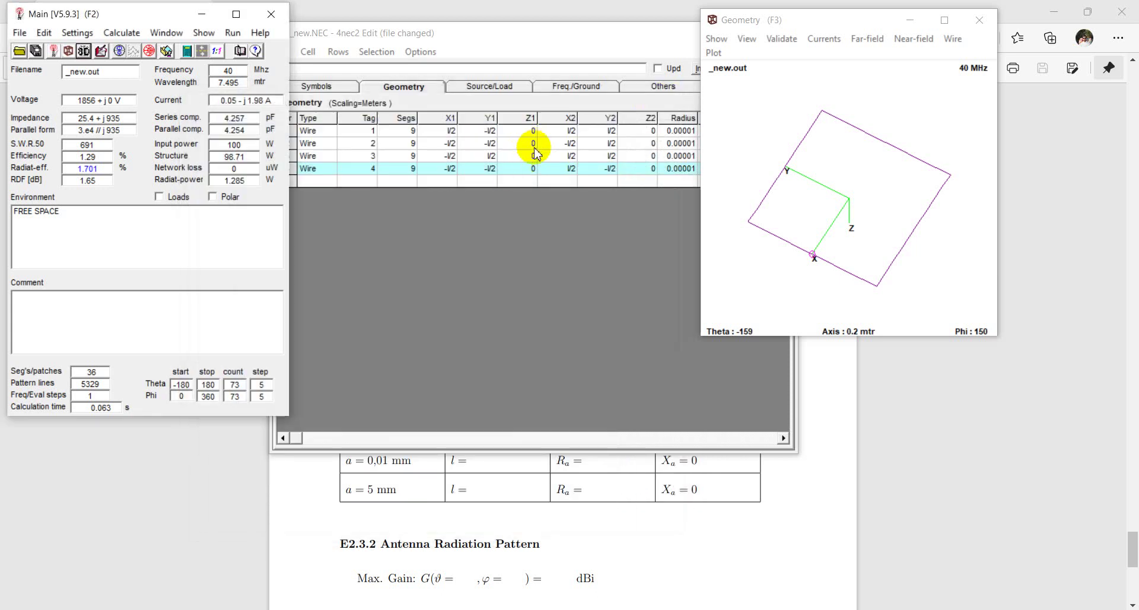
left_click(83, 51)
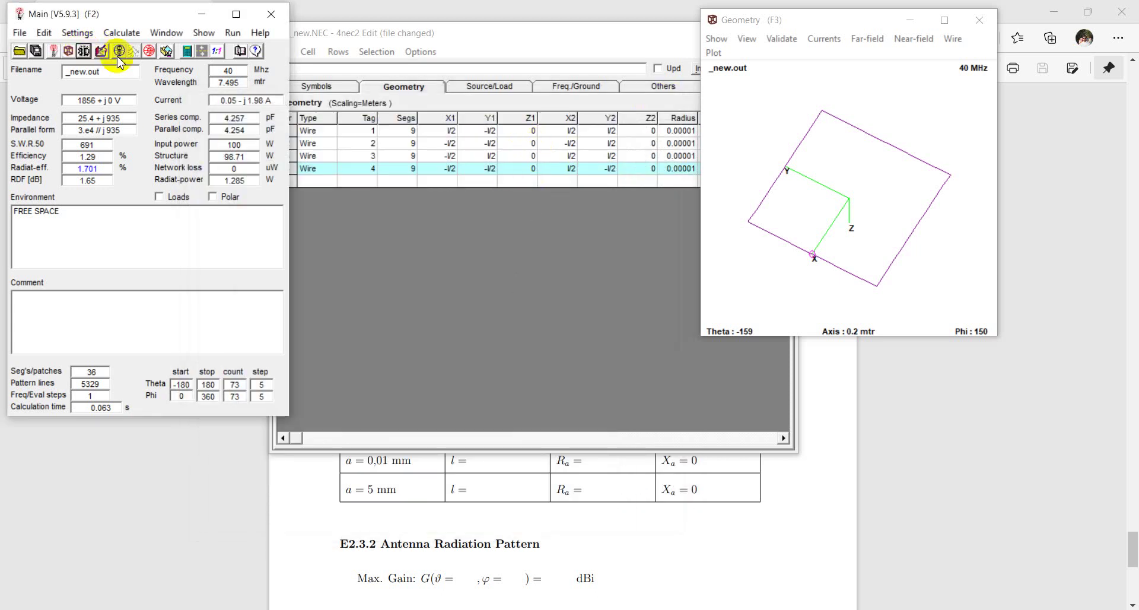
left_click_drag(488, 388, 364, 279)
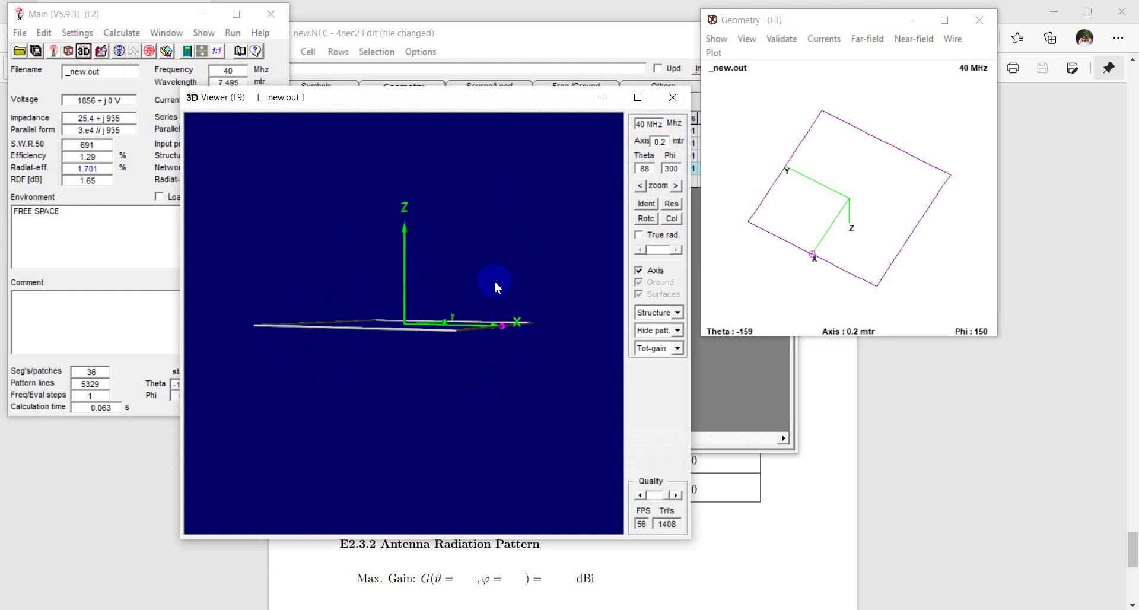
left_click_drag(493, 282, 486, 320)
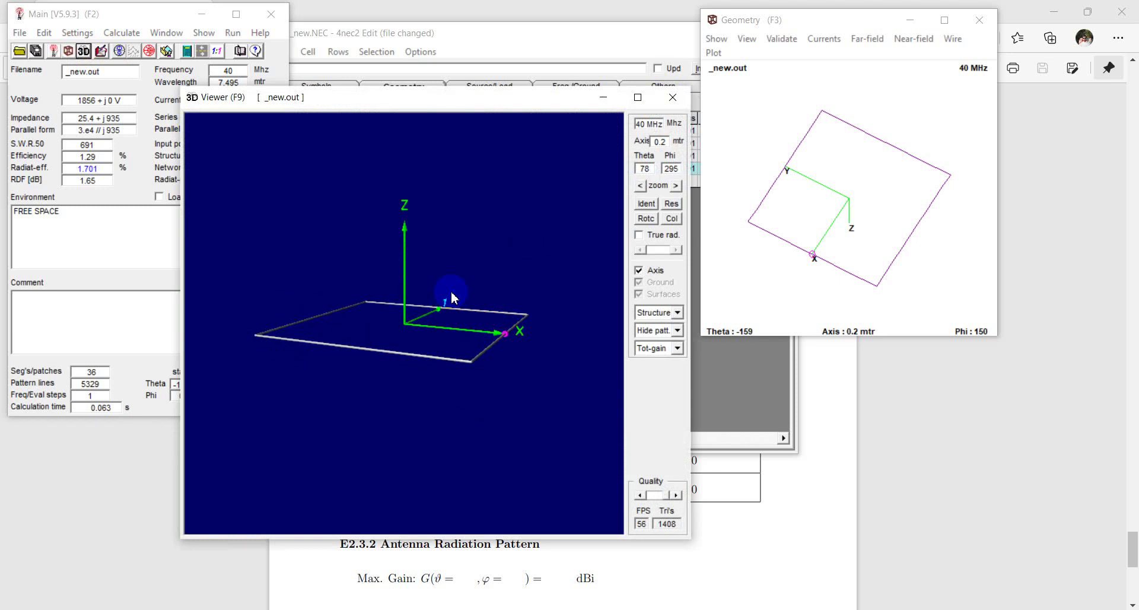
left_click_drag(453, 293, 338, 369)
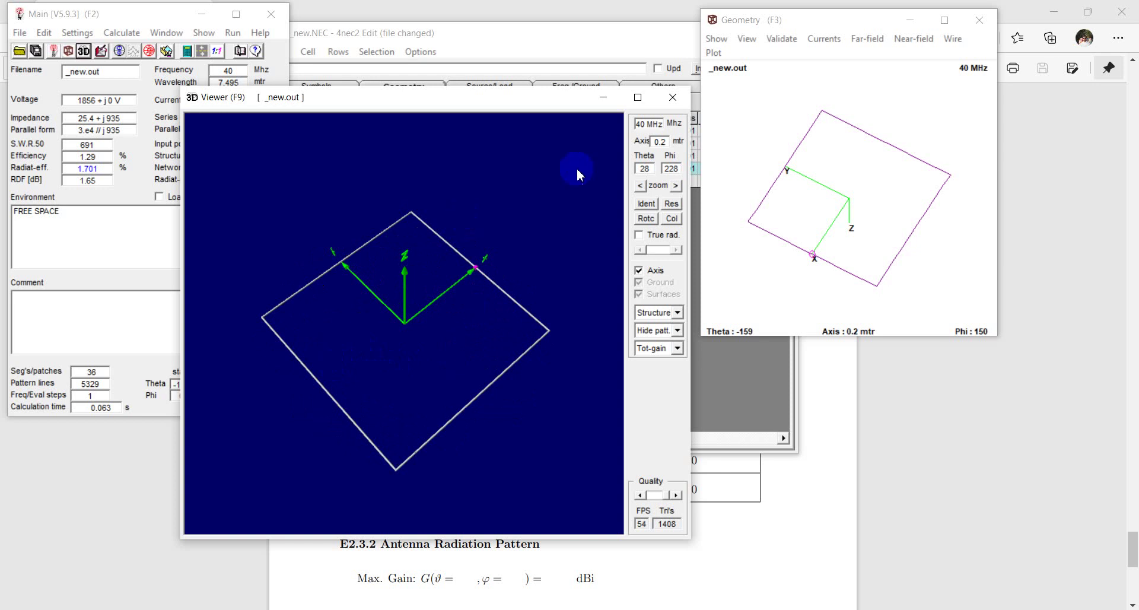
left_click(674, 99)
left_click(578, 69)
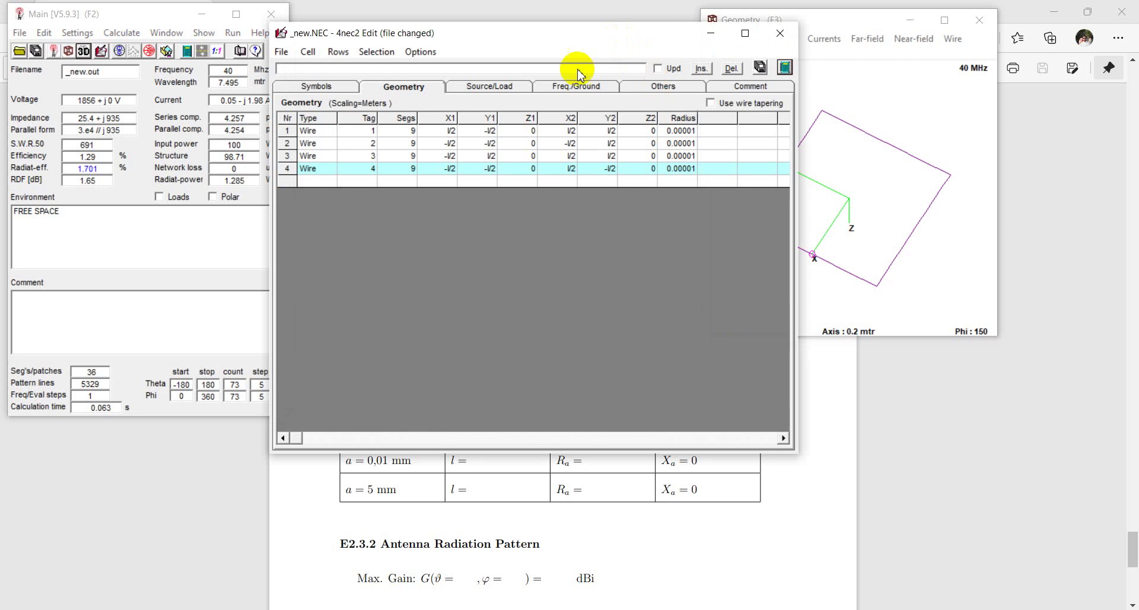
Review the source, load and frequency settings, and save the model as Helix Antenna in the models folder, replacing the existing file
left_click(505, 90)
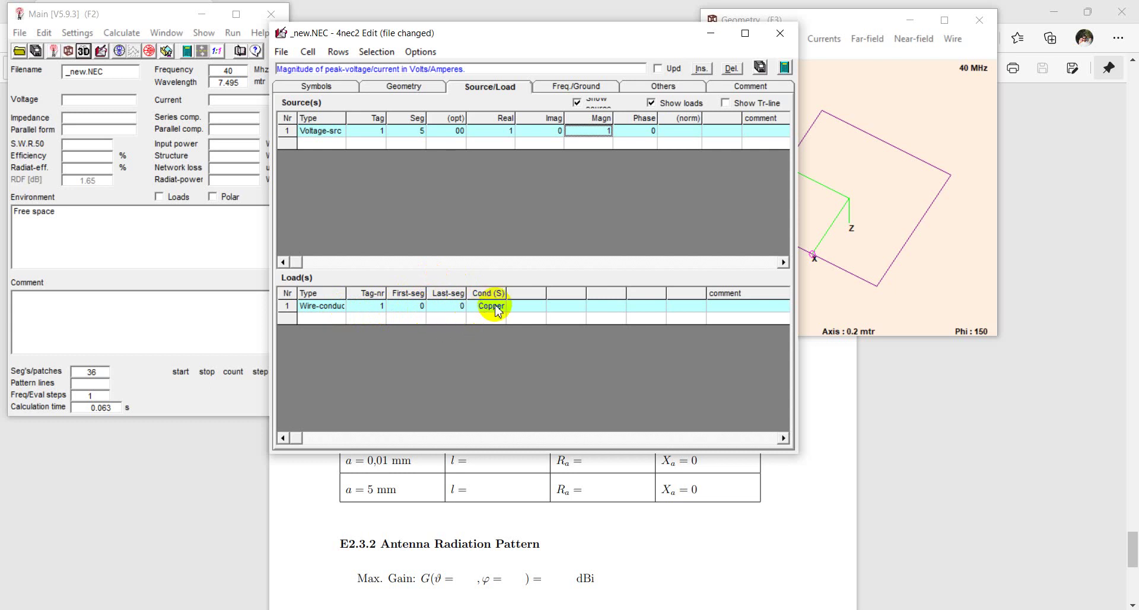
left_click(569, 94)
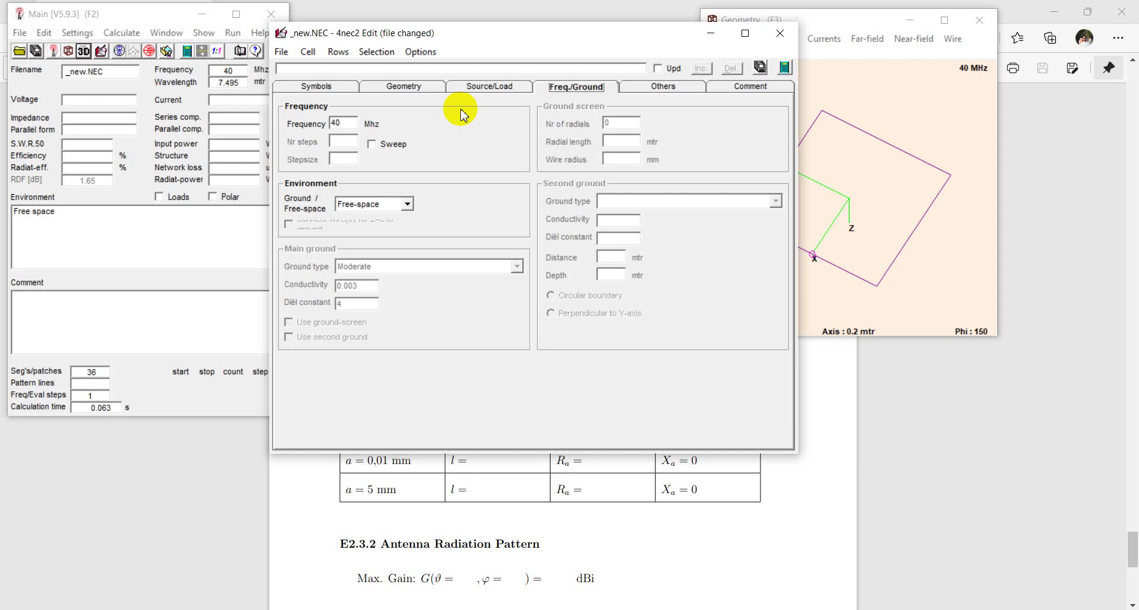
left_click(282, 51)
left_click(344, 116)
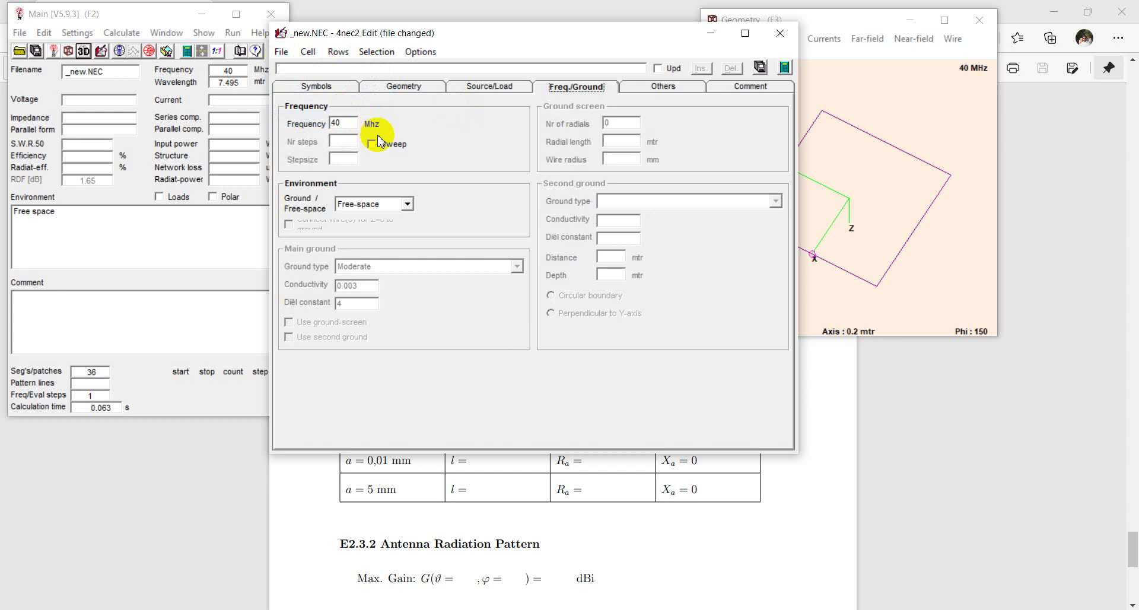
scroll(545, 259, "down", 5)
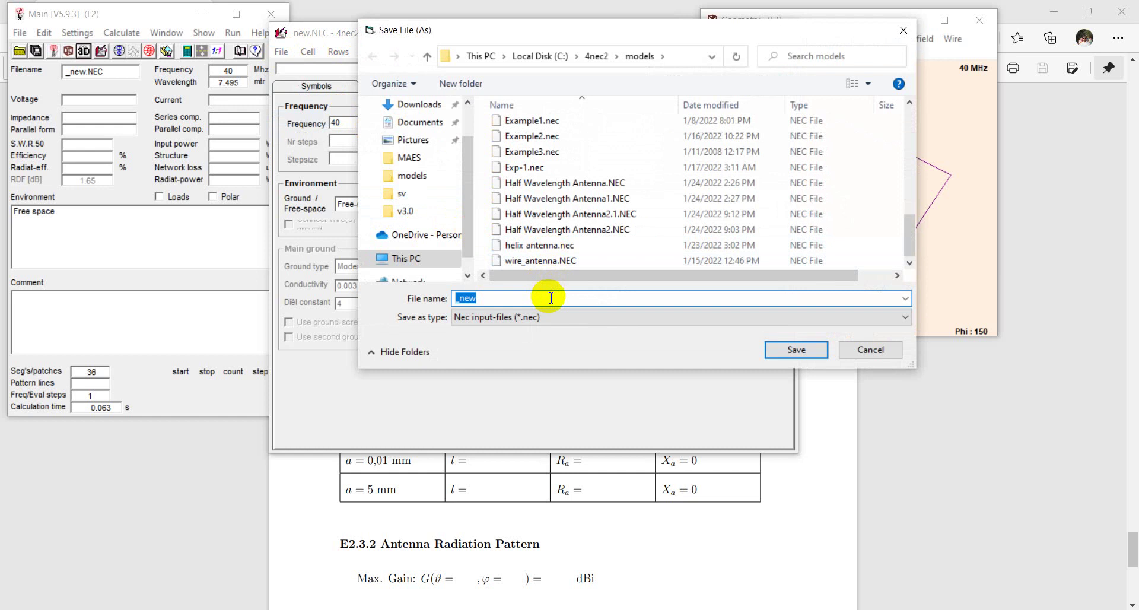
type("Helix Antenn")
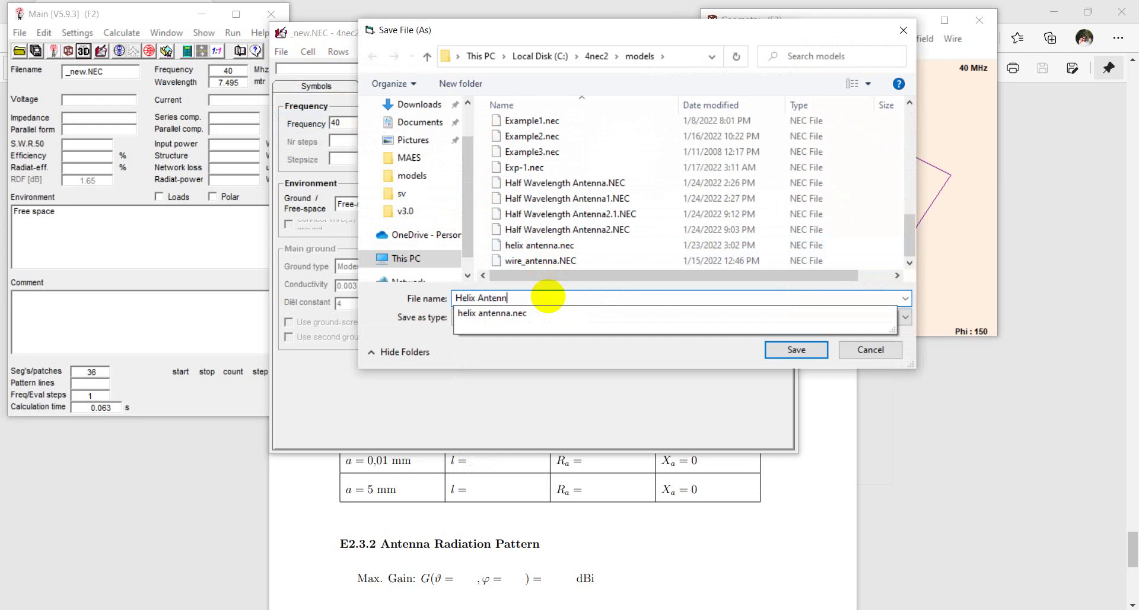
type("a")
key("Return")
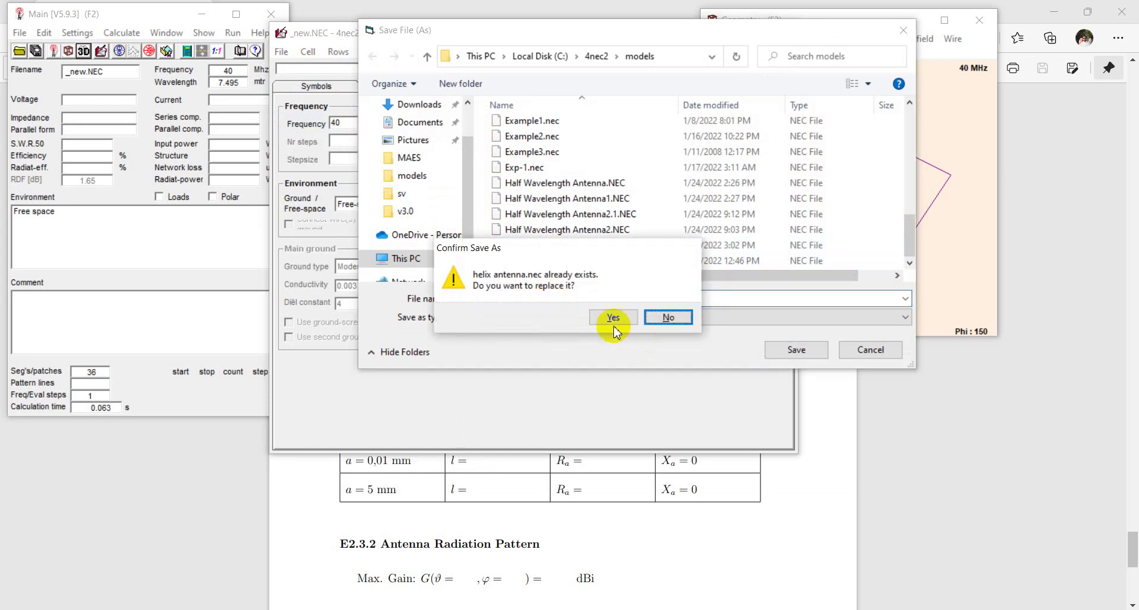
left_click(614, 319)
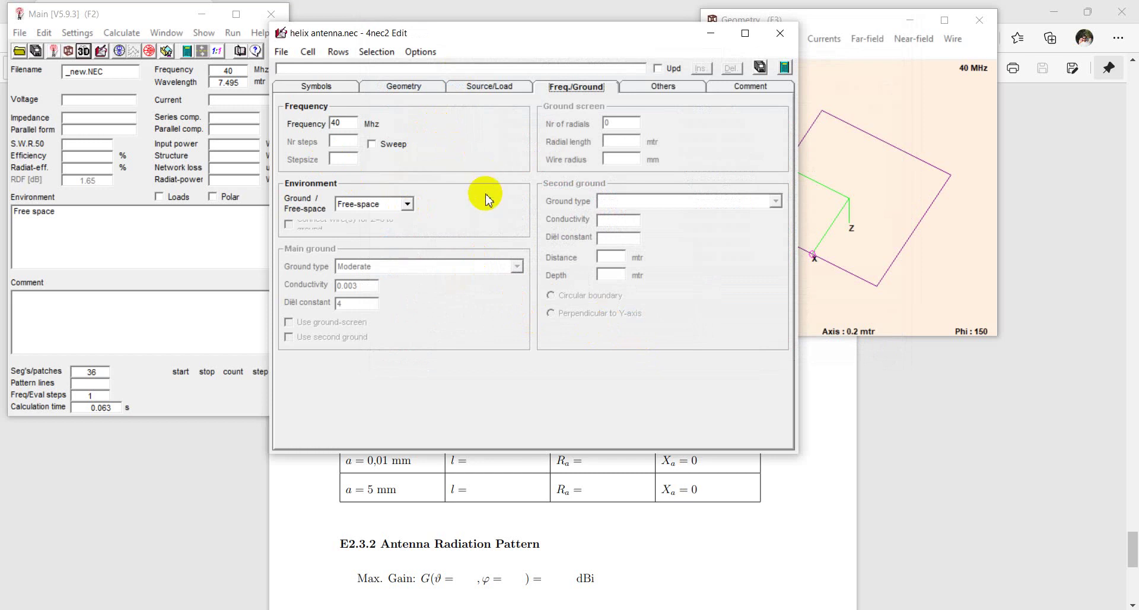
Generate the full far-field pattern of the saved model at 40 MHz with 5 degree resolution
left_click(784, 69)
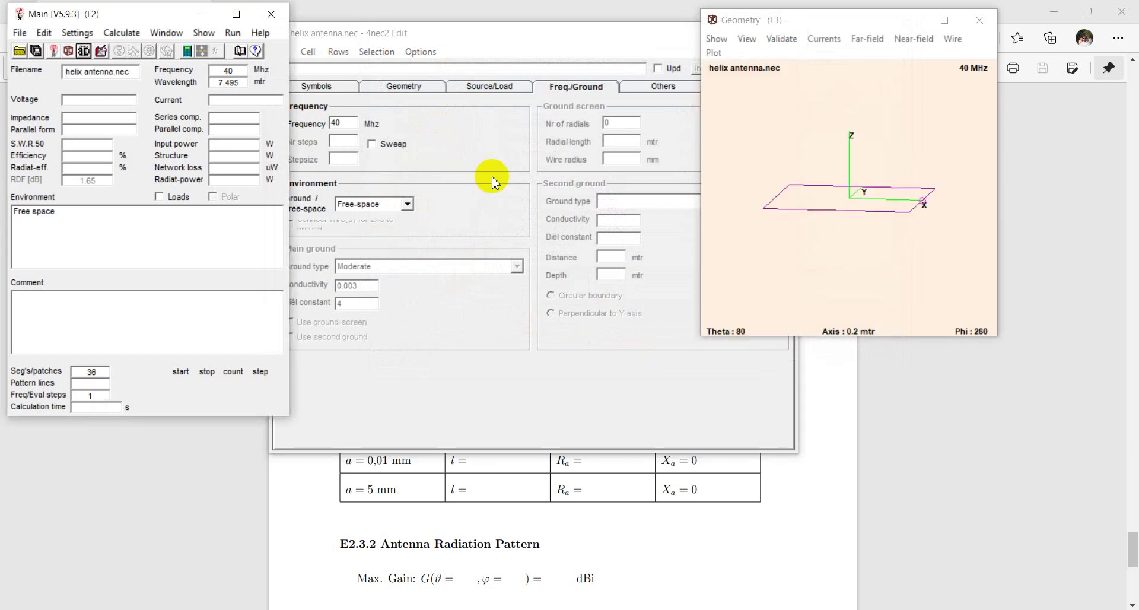
left_click(562, 32)
left_click(785, 68)
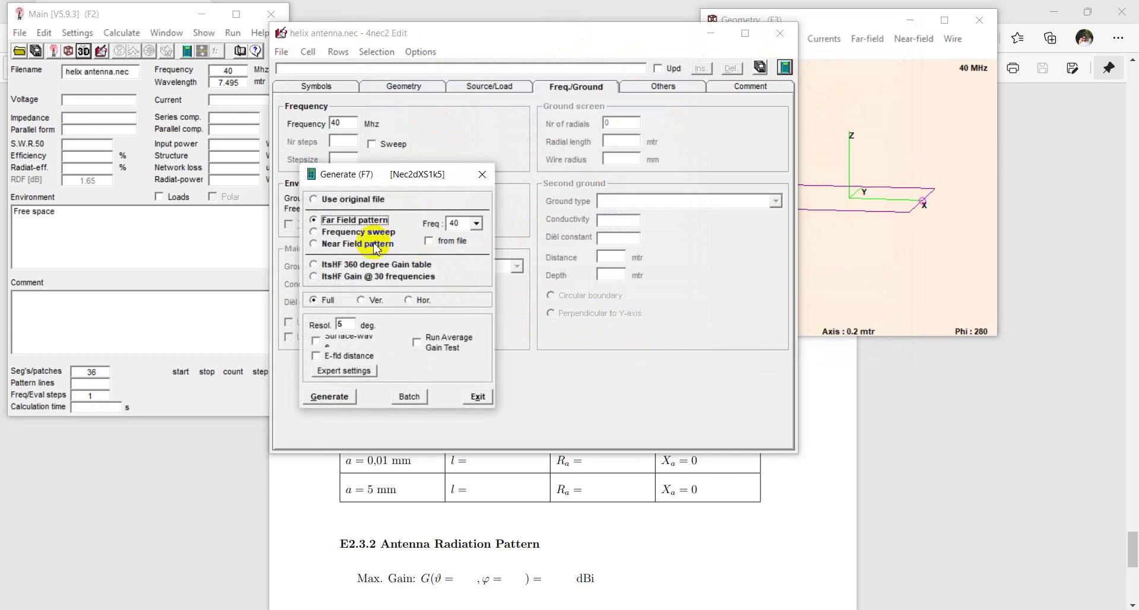
left_click(336, 399)
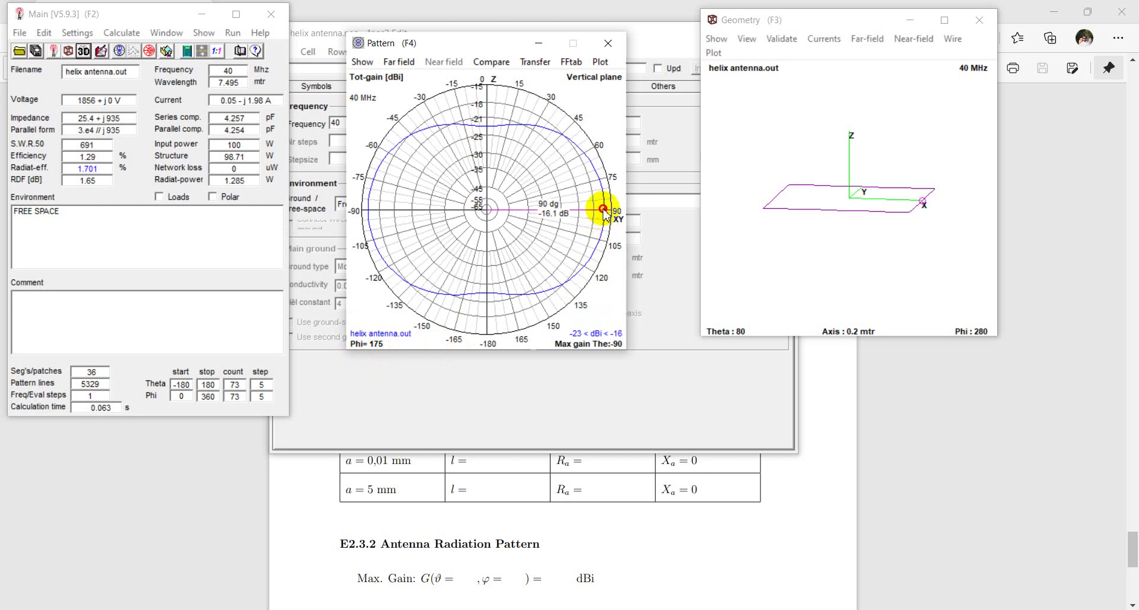
Read the total gain at 90, 0 and -90 degrees on the vertical-plane pattern
left_click_drag(603, 210, 488, 149)
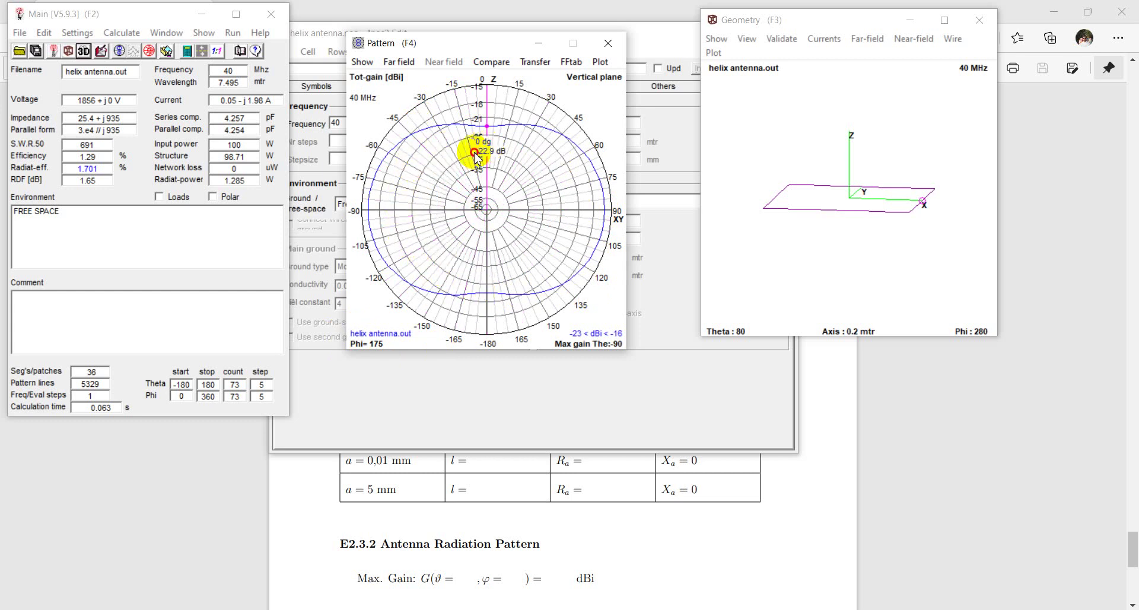
left_click_drag(480, 169, 450, 214)
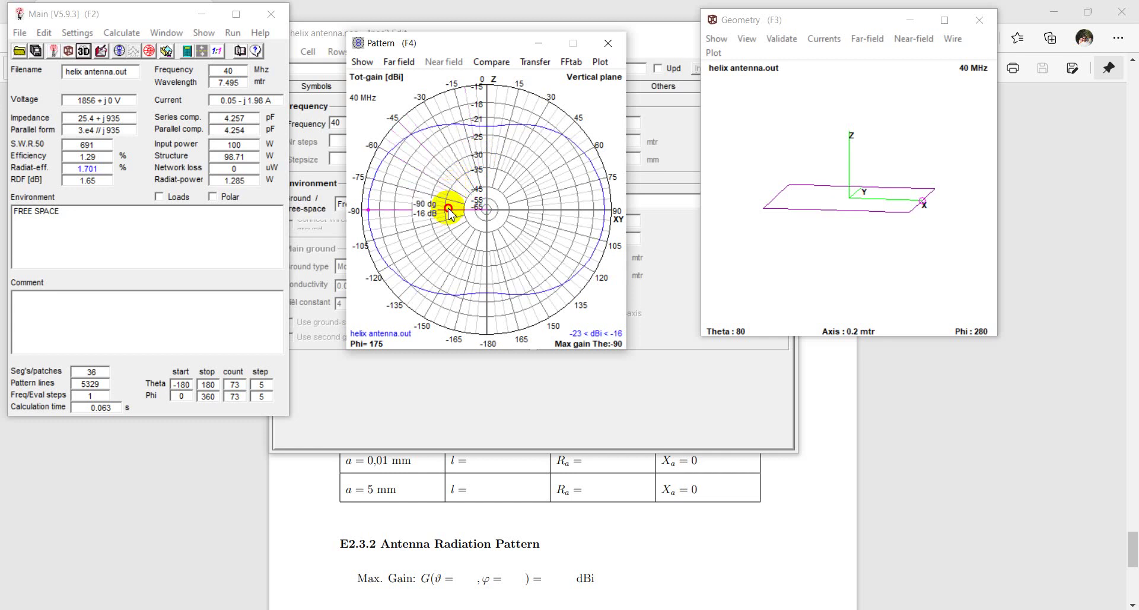
left_click_drag(451, 221, 424, 219)
left_click_drag(491, 255, 368, 211)
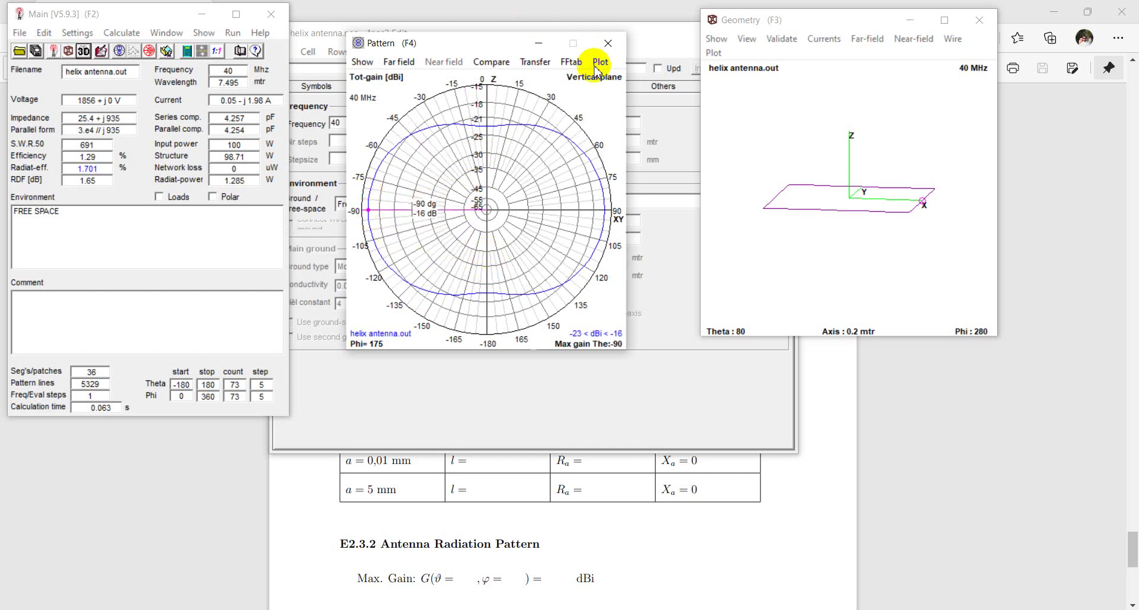
Examine the horizontal-plane gain pattern across the theta angles, return to the vertical plane, and close the pattern window
right_click(614, 128)
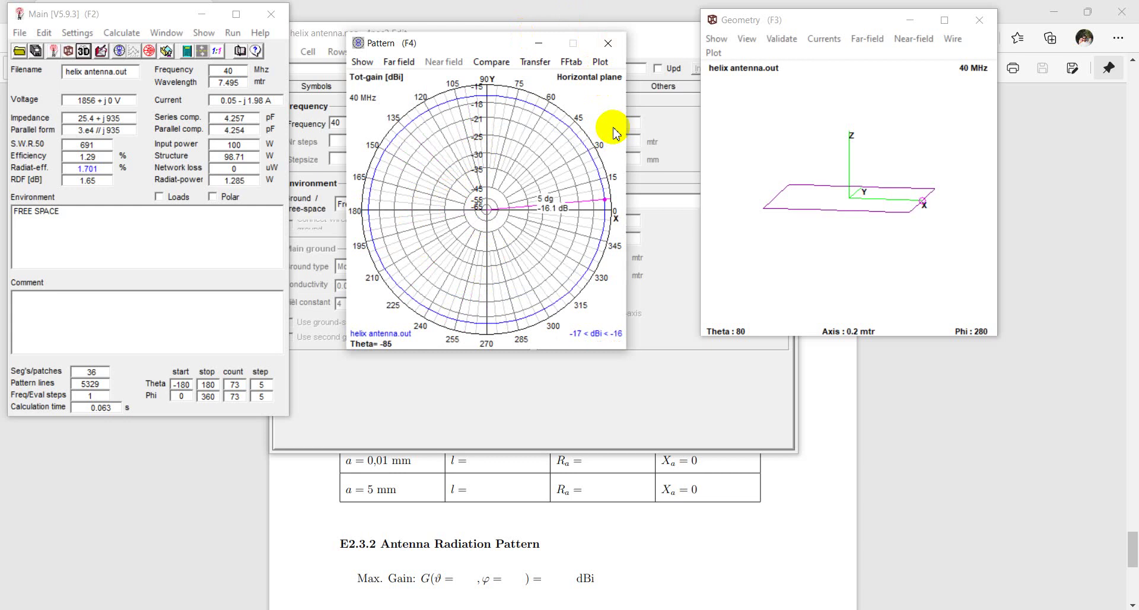
key("Up")
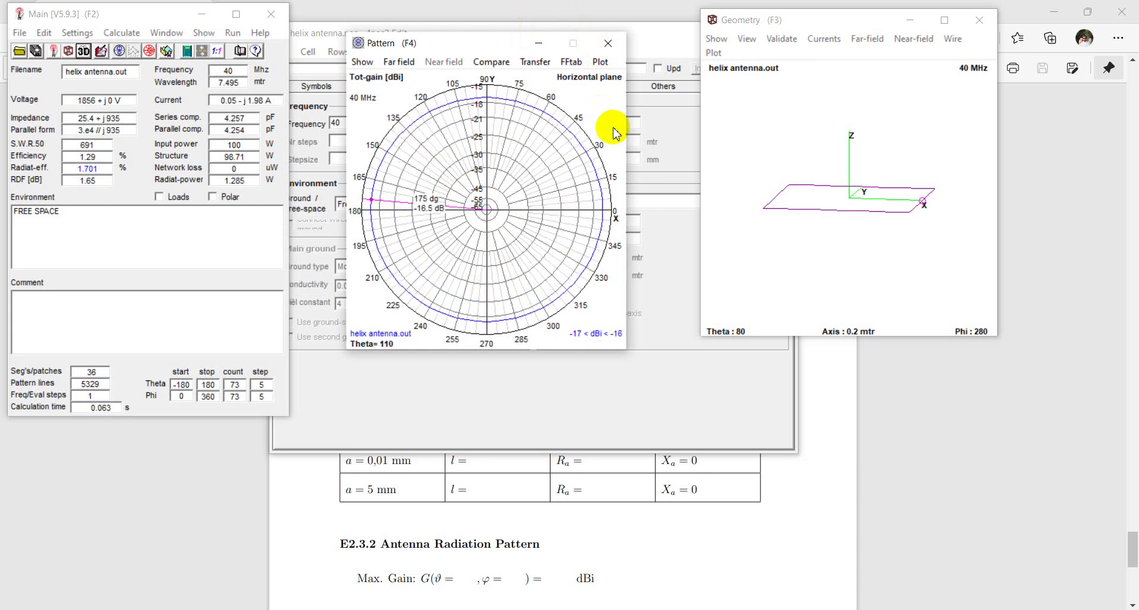
key("Up")
key("Up")
key("Up")
key("Up")
key("Up")
key("Up")
key("Up")
key("Up")
key("Up")
key("Up")
key("Up")
key("Up")
key("Up")
key("Up")
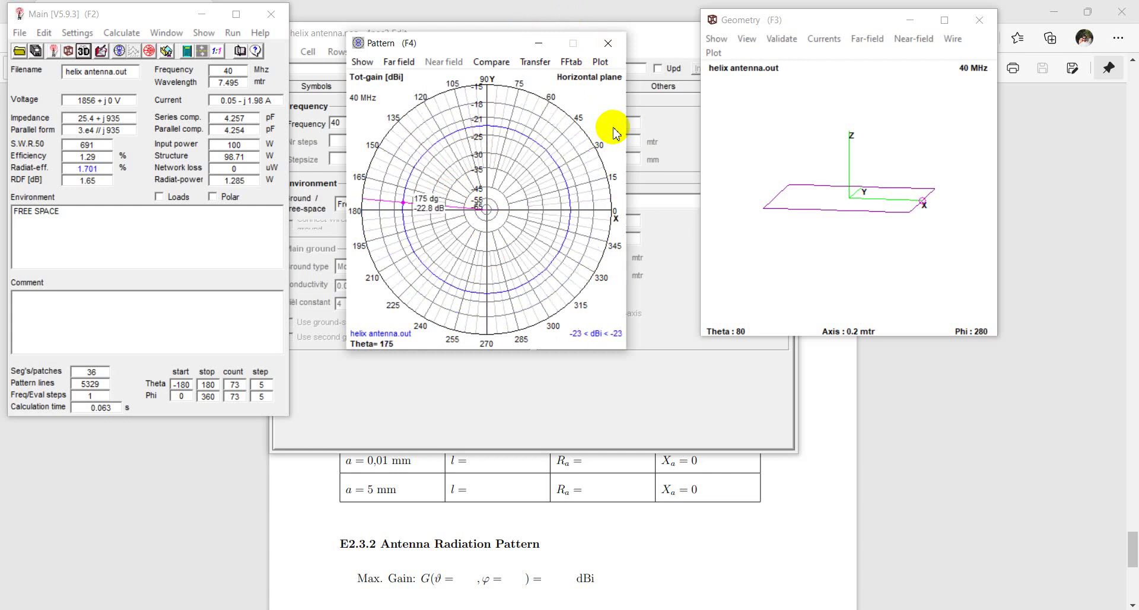
key("Up")
key("Up")
key("Up")
key("Up")
key("Up")
key("Up")
key("Up")
key("Up")
key("Up")
key("Up")
key("Up")
key("Up")
key("Up")
key("Up")
key("Up")
key("Up")
key("Up")
key("Up")
key("Up")
key("Up")
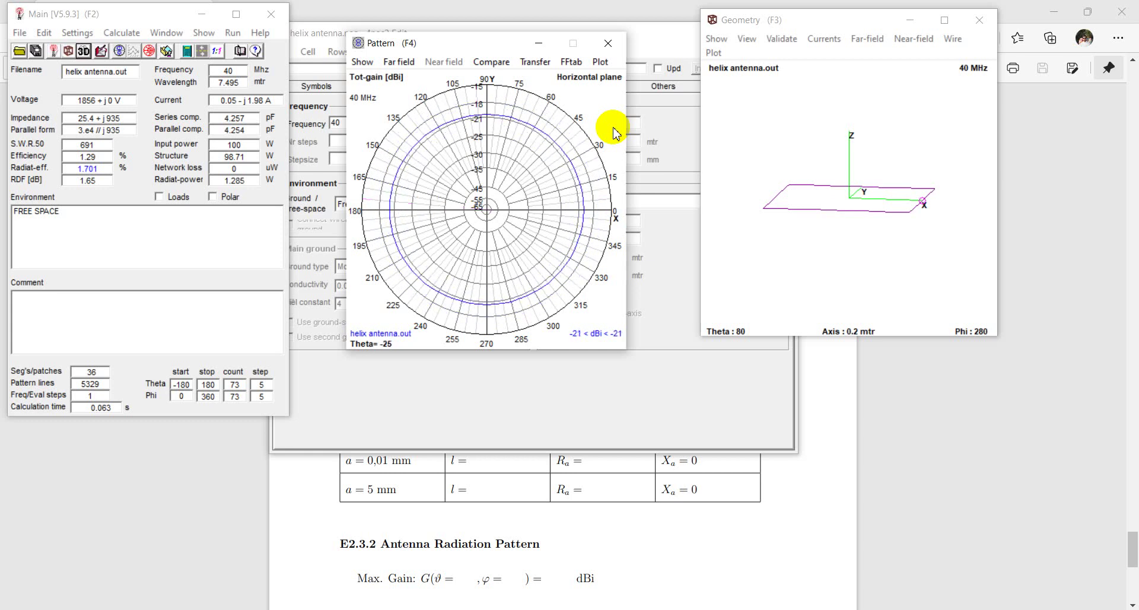
key("Down")
key("Down")
key("Down")
key("Down")
key("Down")
key("Down")
key("Down")
key("Down")
key("Down")
key("Down")
key("Down")
key("Down")
key("Down")
key("Down")
key("Down")
key("Down")
key("Down")
key("Down")
key("Down")
key("Down")
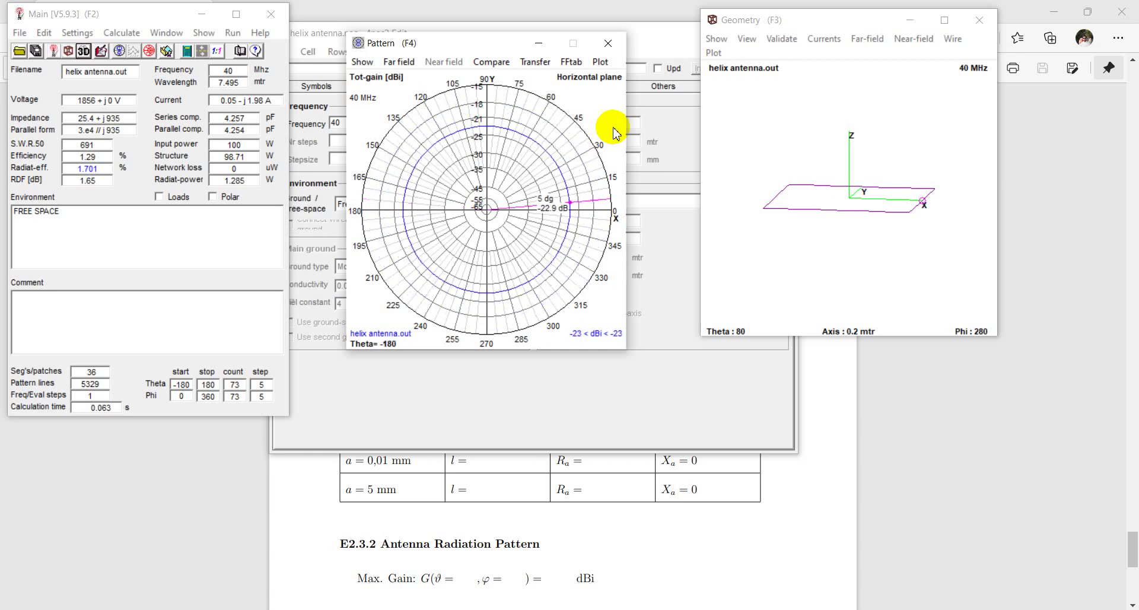
key("v")
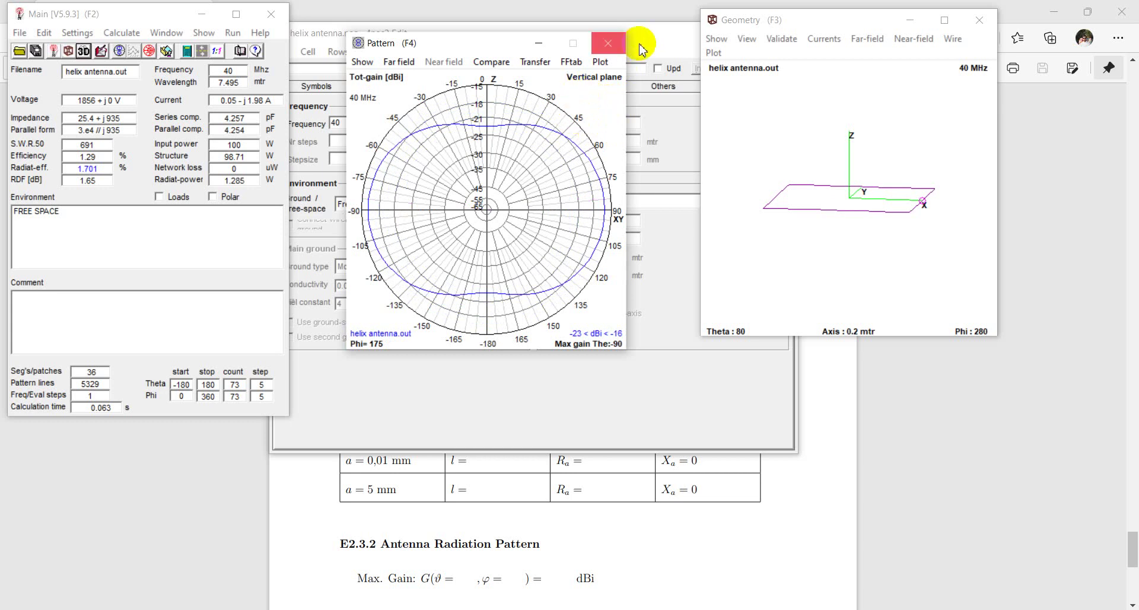
left_click(620, 53)
Generate the near-field E-field pattern for X -20 to 20 m and Z 0 to 50 m, and dismiss the plot after viewing it
left_click(784, 66)
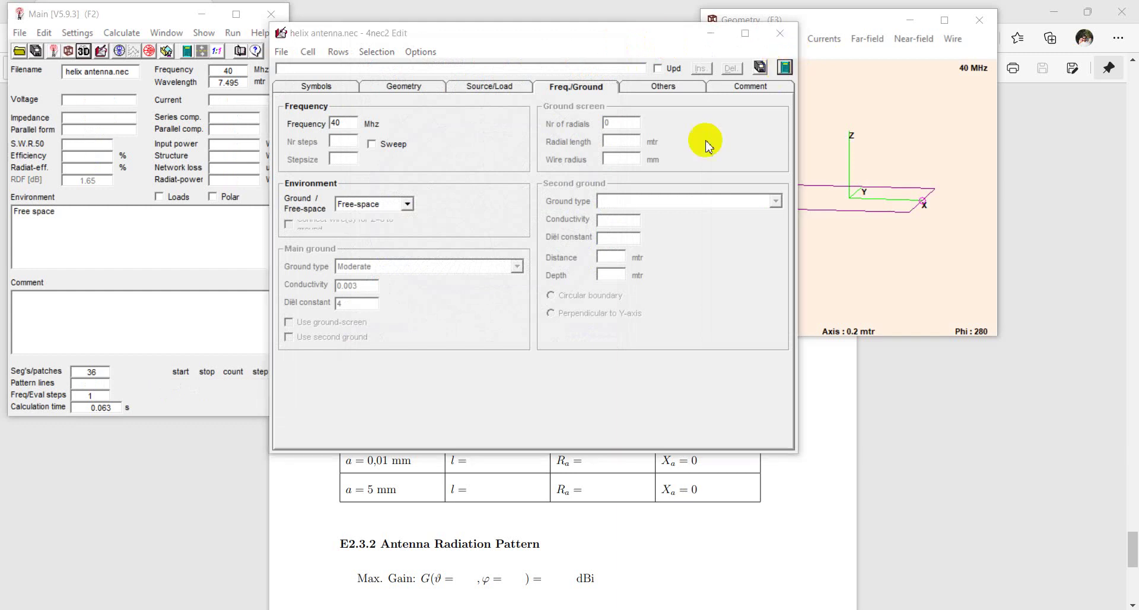
left_click(343, 243)
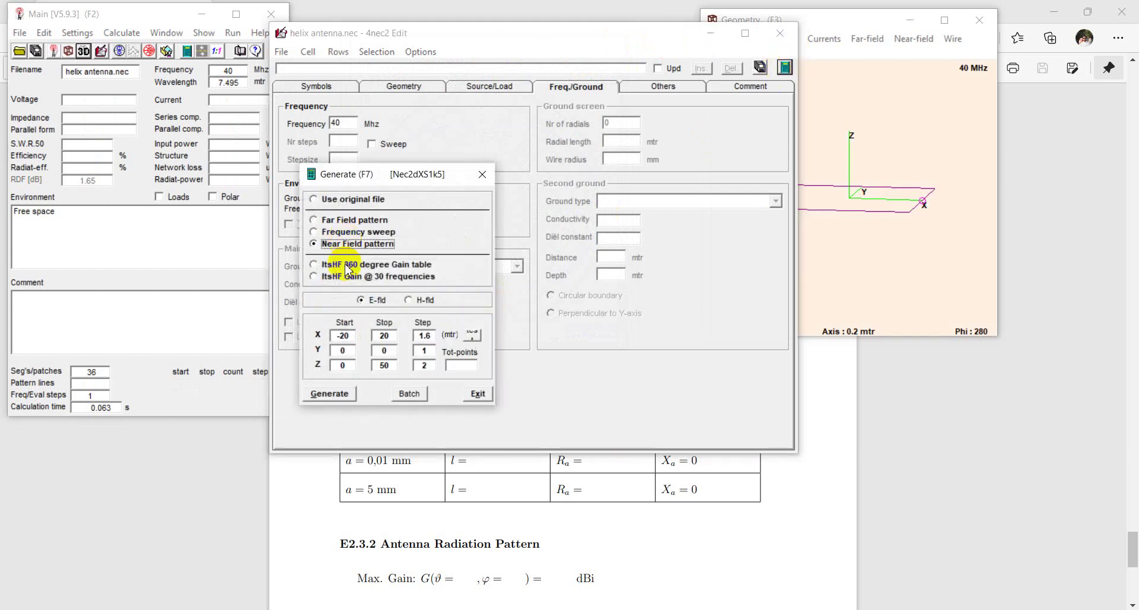
left_click(323, 394)
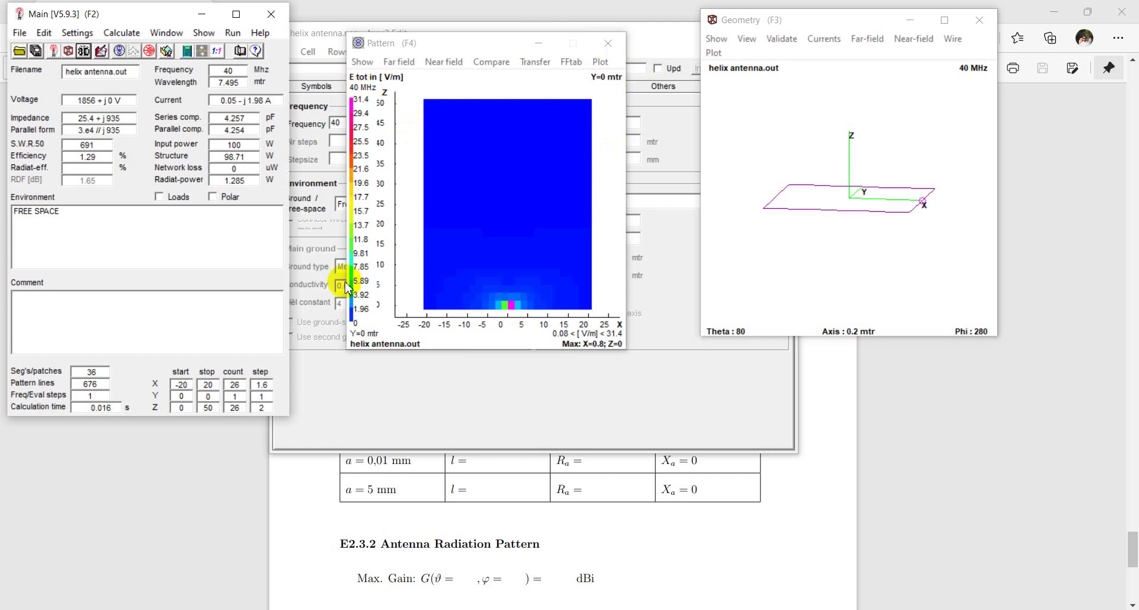
left_click(540, 41)
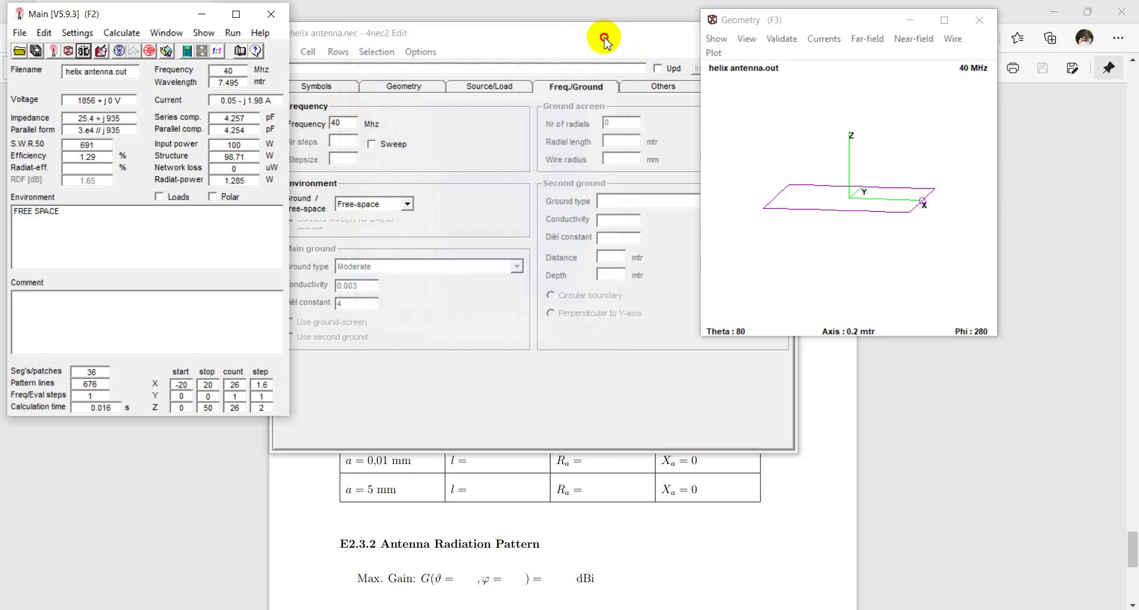
Set the antenna environment to Real ground and turn off connecting wires at Z=0 to ground
left_click(531, 35)
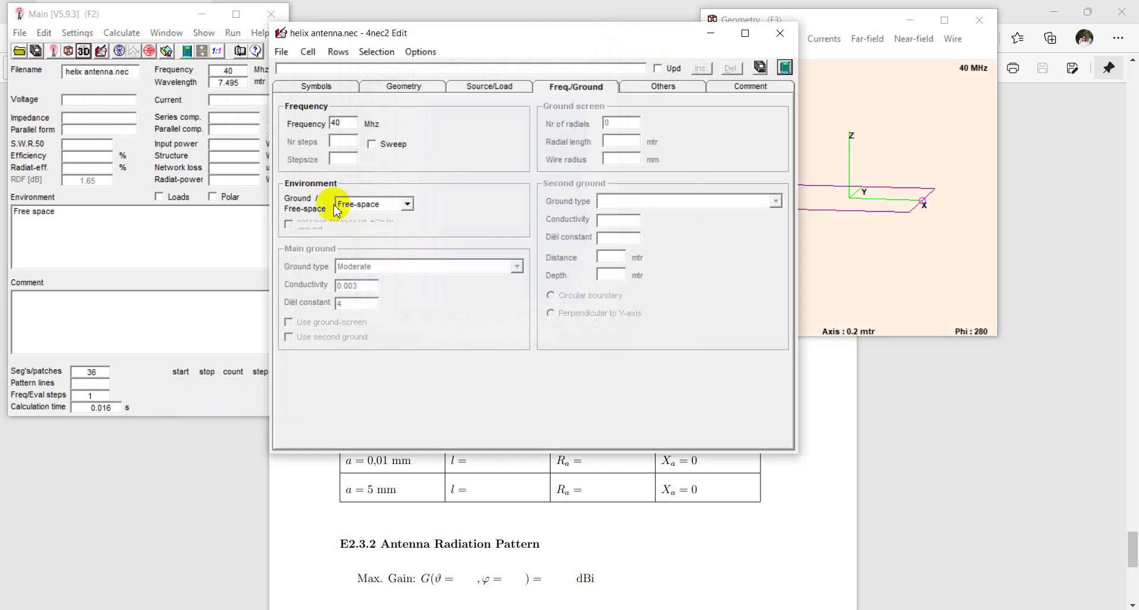
left_click(786, 68)
left_click(490, 180)
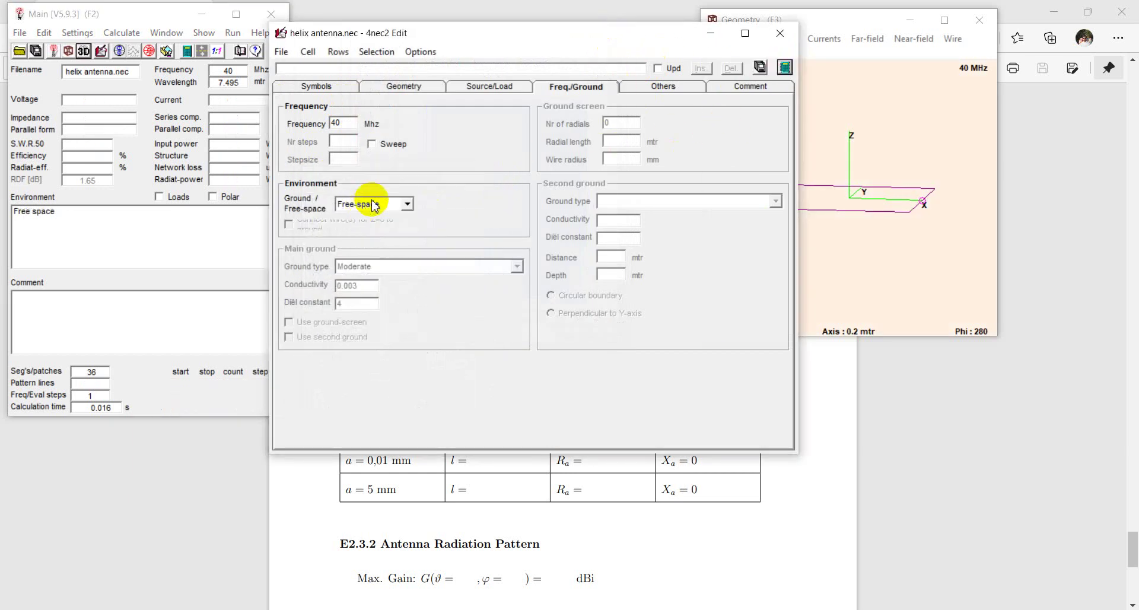
left_click(399, 203)
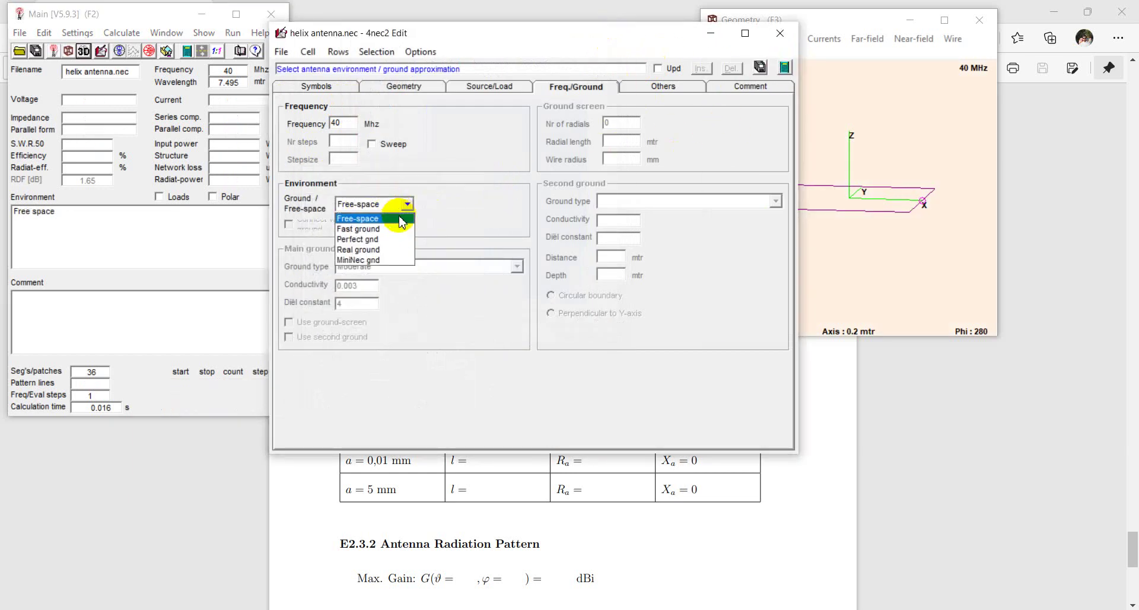
left_click(371, 249)
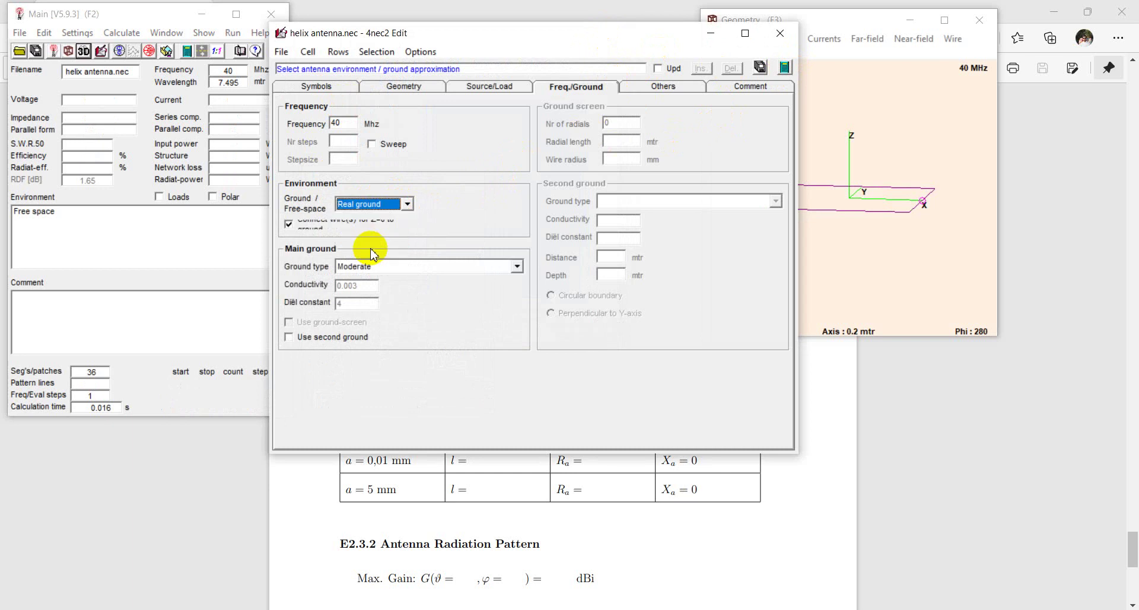
left_click(289, 225)
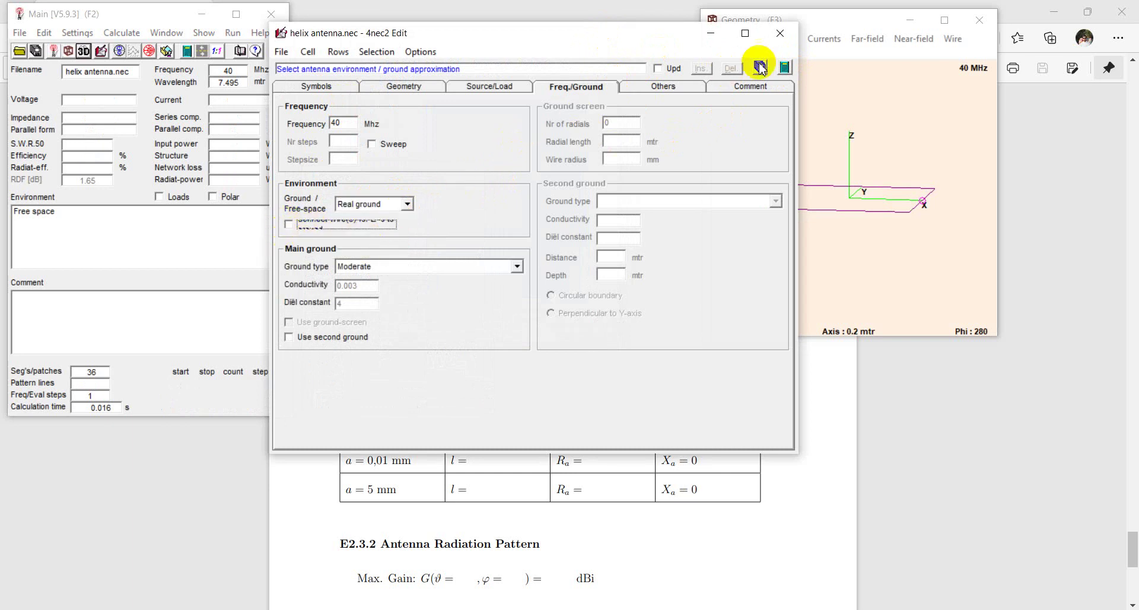
Generate the far-field pattern over the moderate real ground at 40 MHz, inspect the loop's geometry from another angle, and close the pattern
left_click(784, 67)
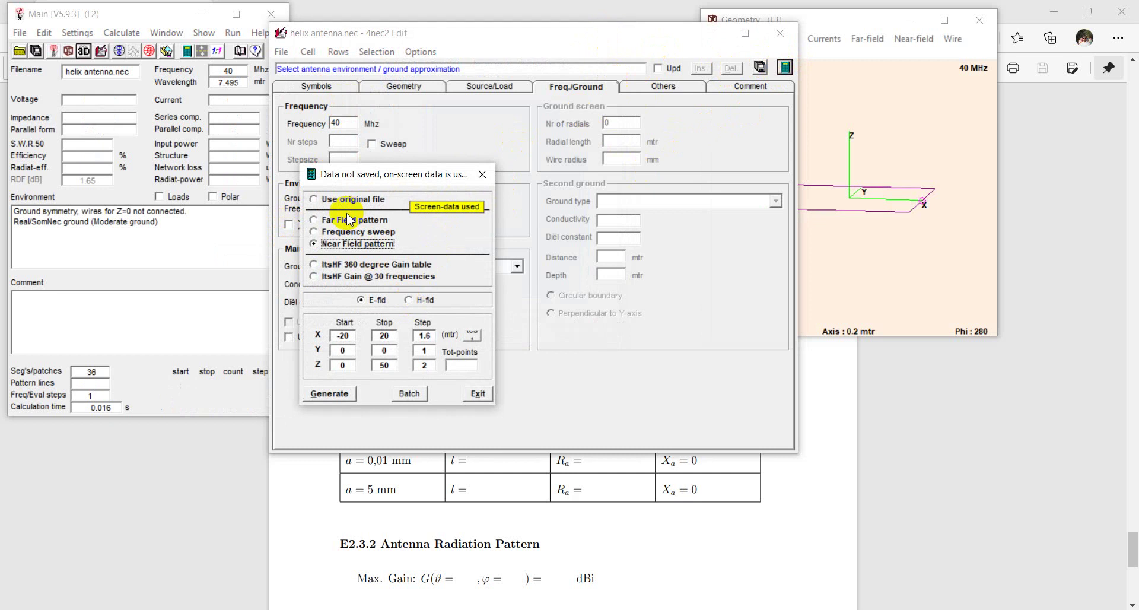
left_click(331, 220)
left_click(329, 396)
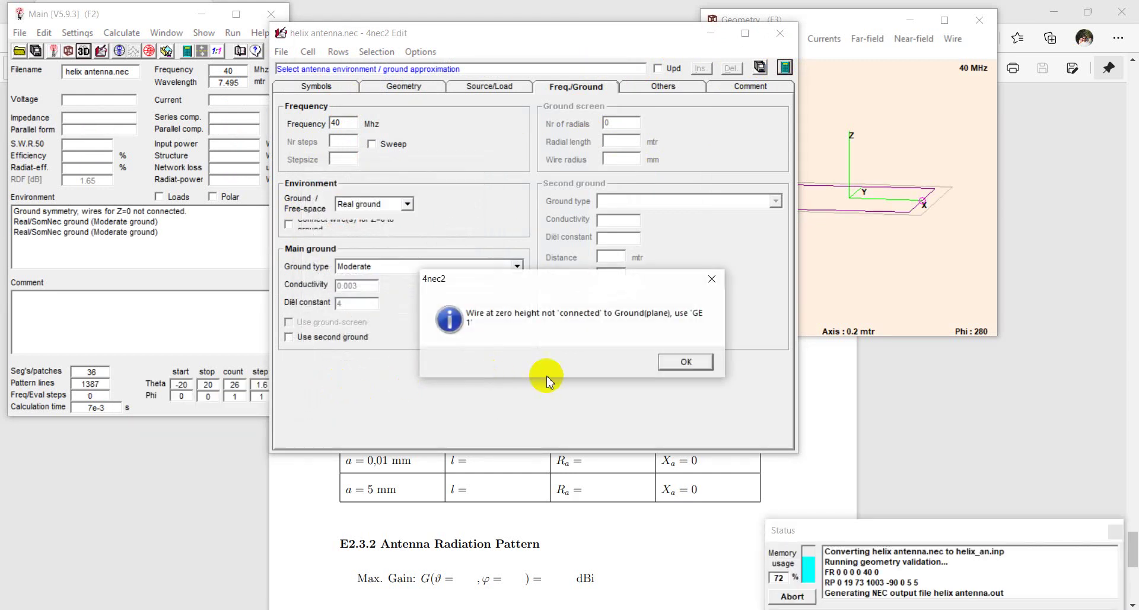
left_click(671, 366)
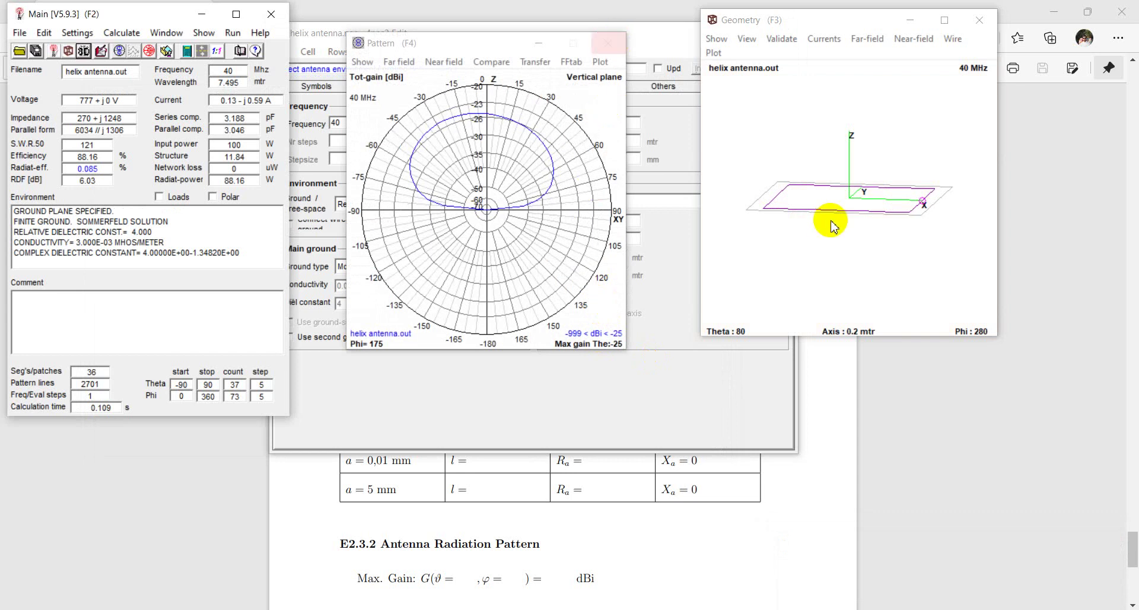
left_click_drag(831, 220, 812, 207)
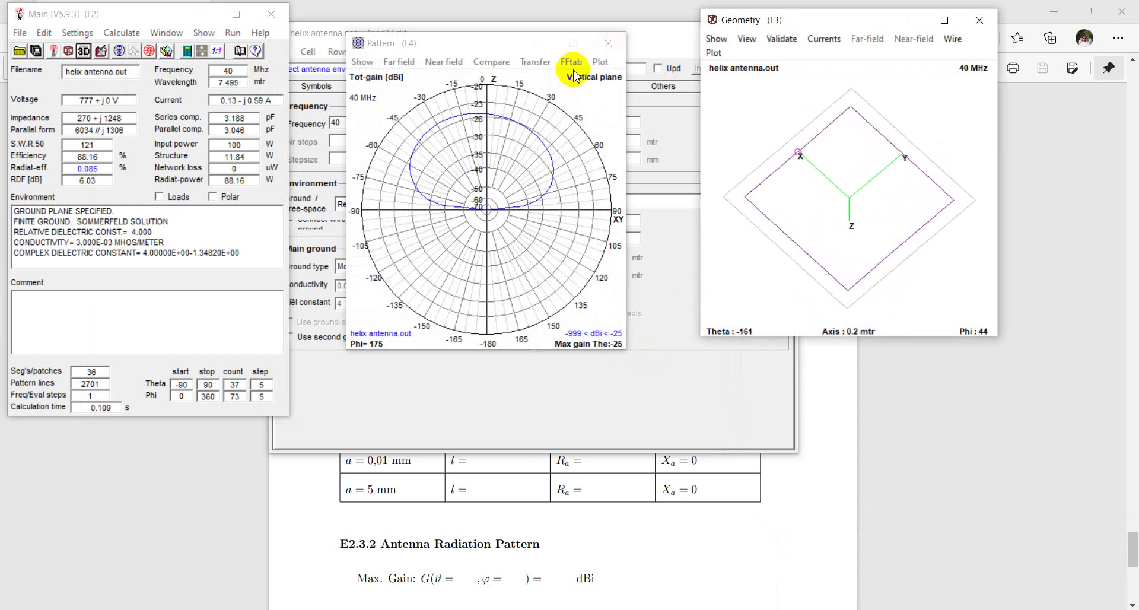
left_click(610, 43)
left_click(600, 42)
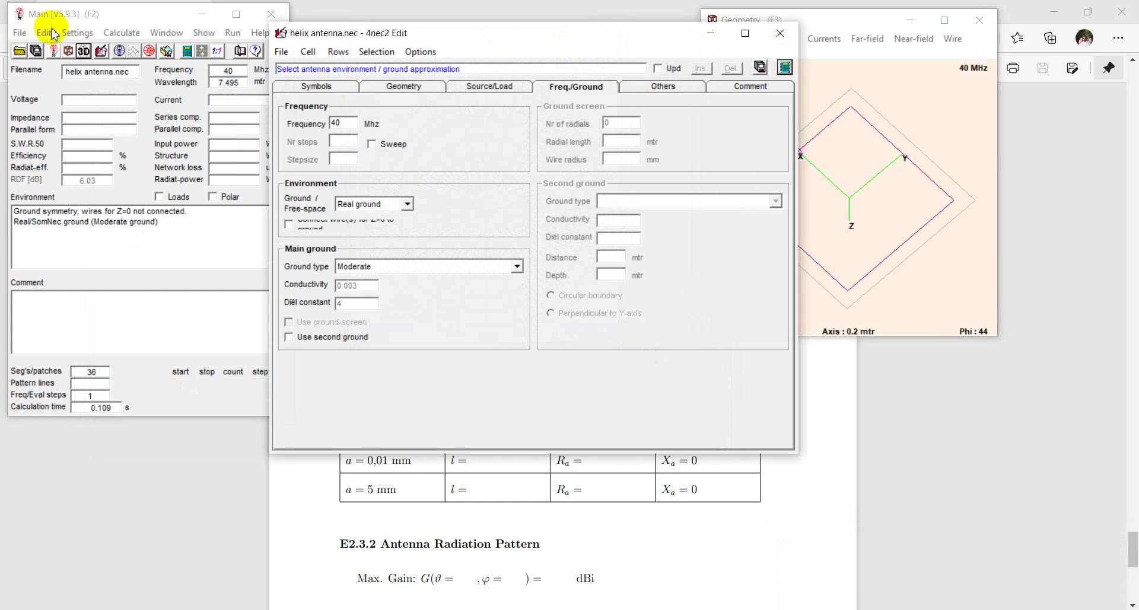
Inspect the loop over the real ground in the 3D viewer from several angles, and close the viewer
left_click(83, 51)
left_click_drag(415, 308, 603, 343)
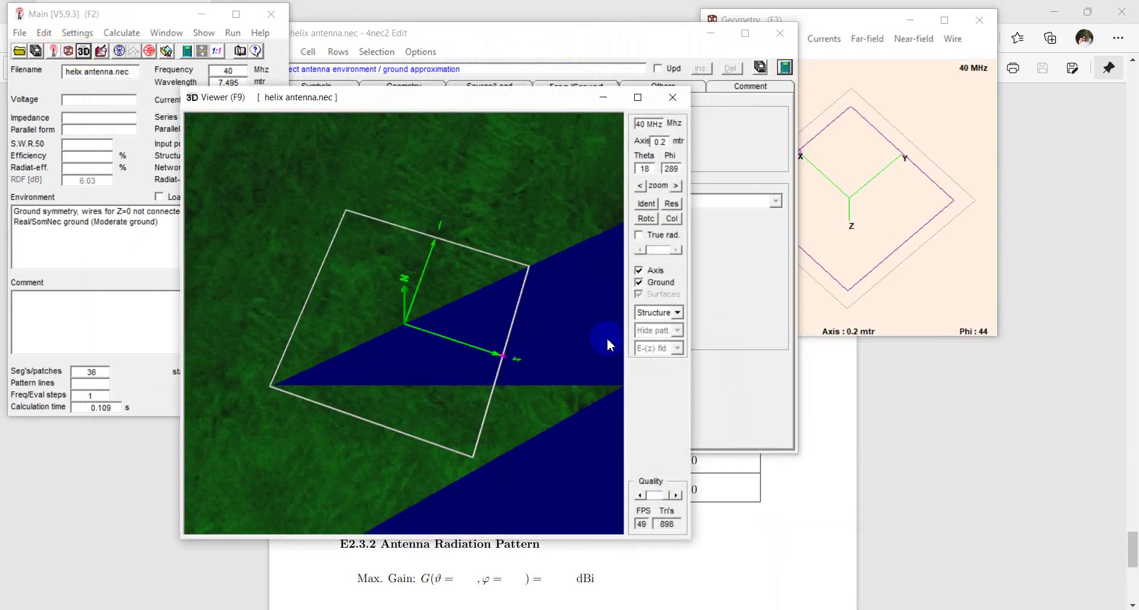
left_click(667, 325)
left_click(657, 313)
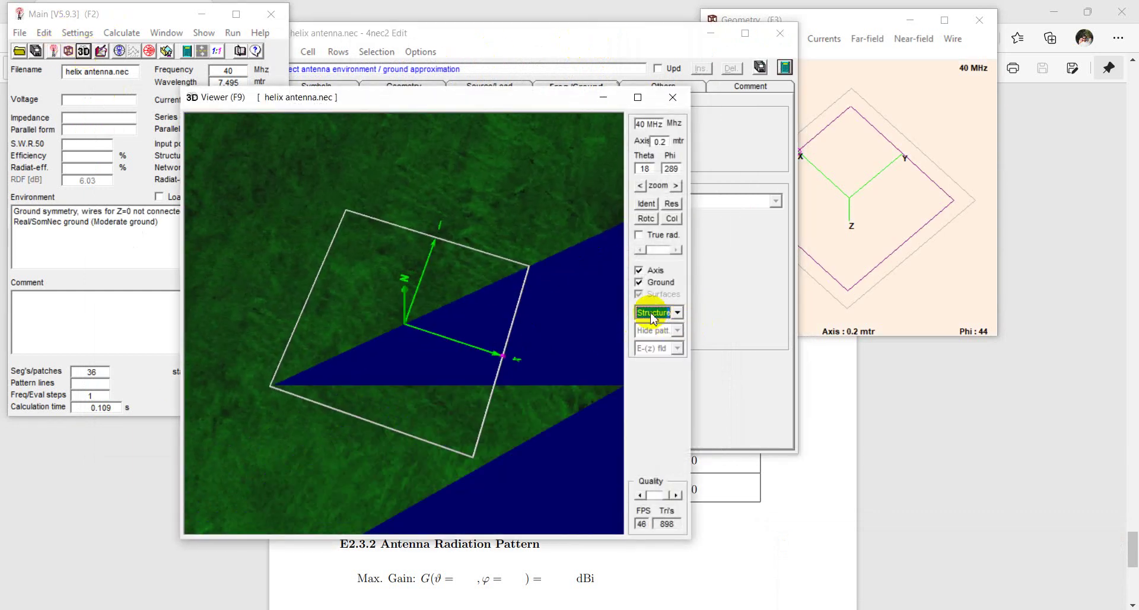
left_click_drag(492, 258, 529, 165)
left_click(672, 101)
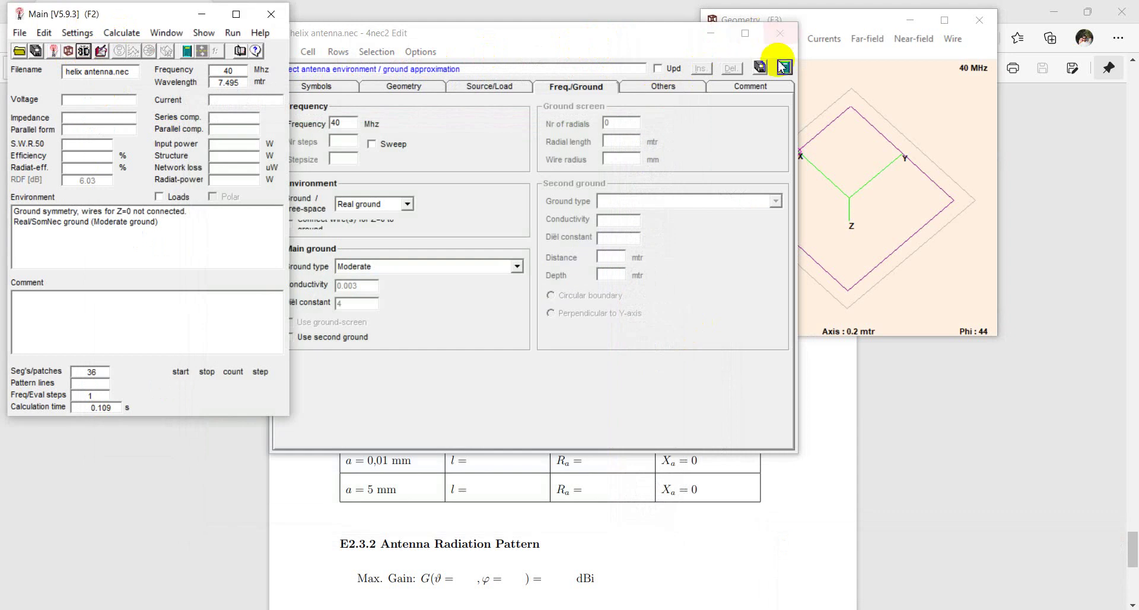
Try to generate the full far-field pattern at 40 MHz with the environment set to perfect ground, and close the geometry window
left_click(785, 67)
left_click(482, 174)
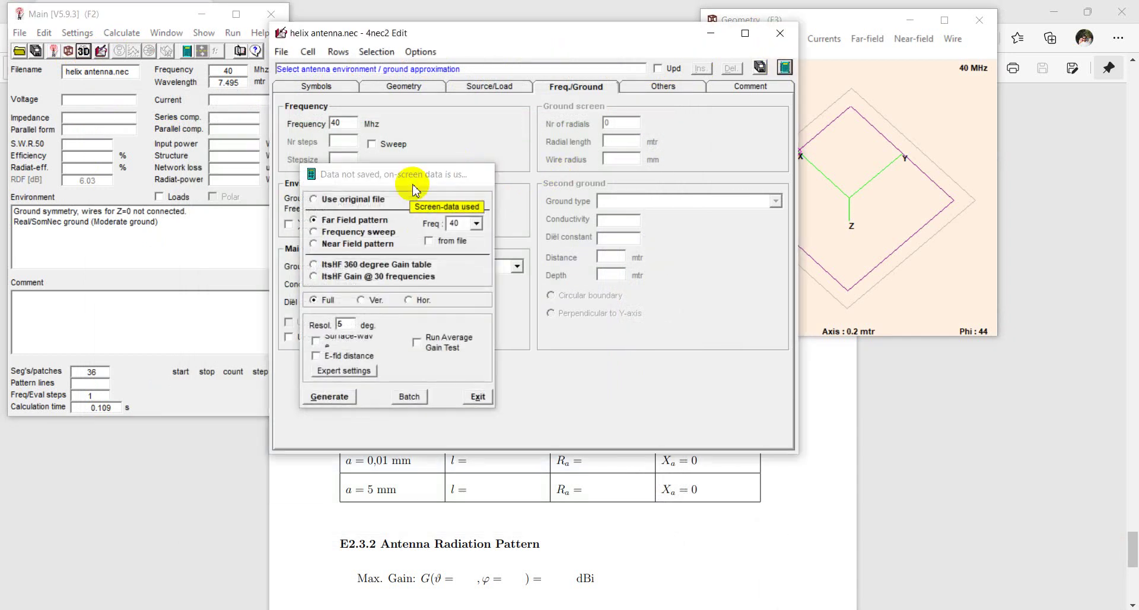
left_click(363, 204)
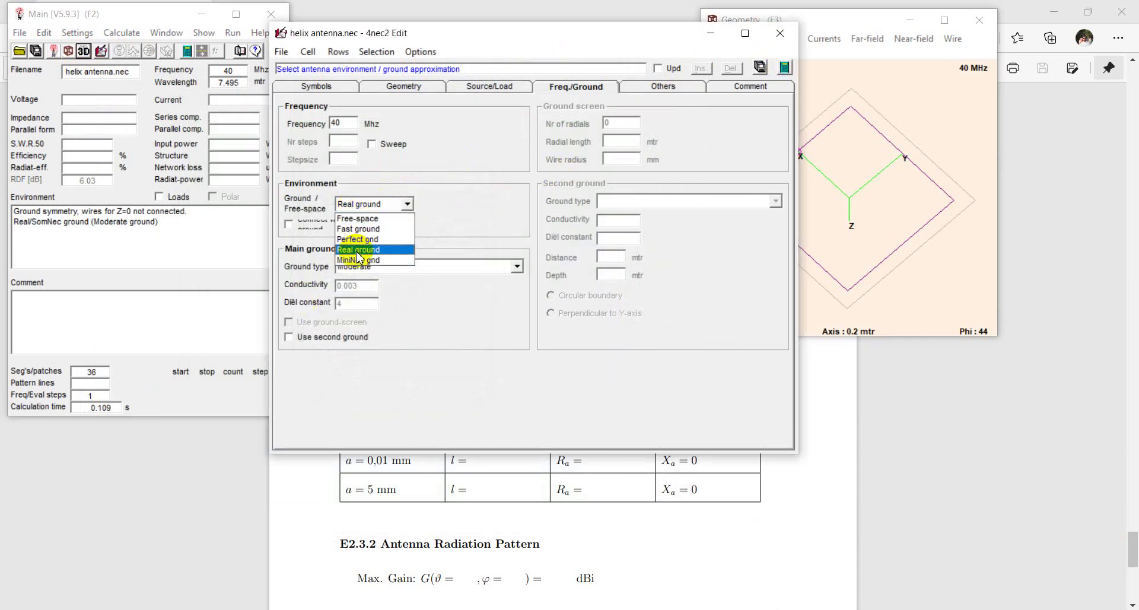
left_click(354, 237)
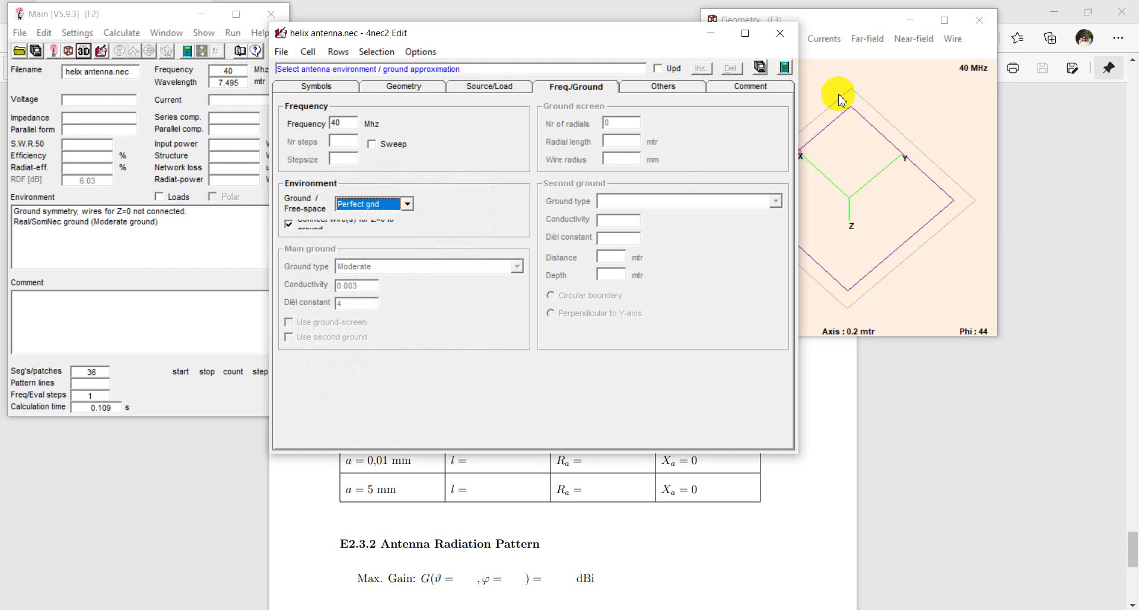
left_click(785, 67)
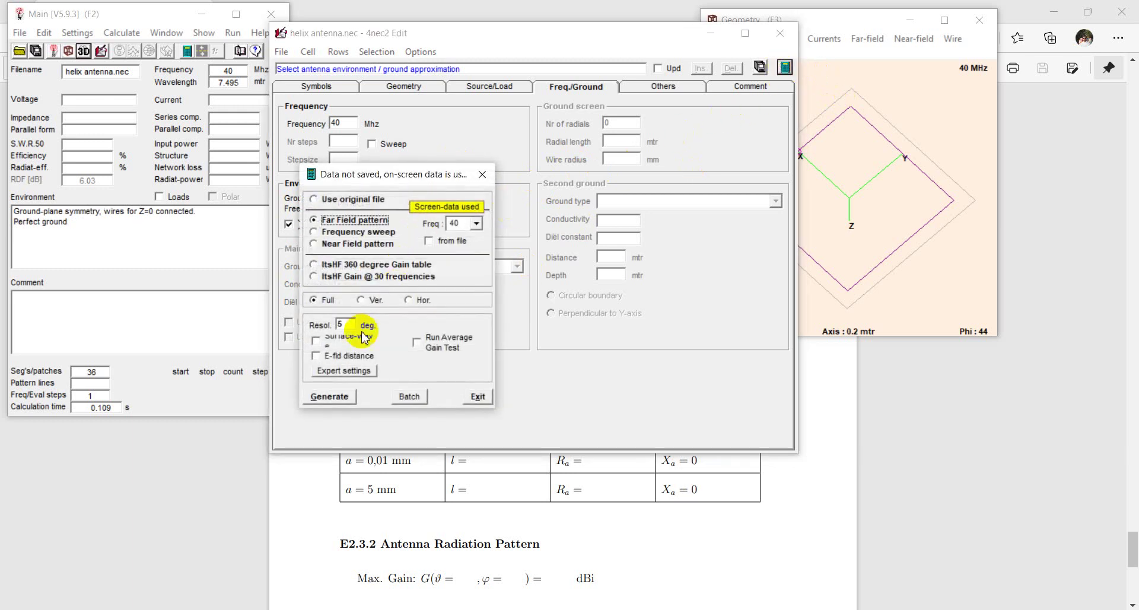
left_click(326, 389)
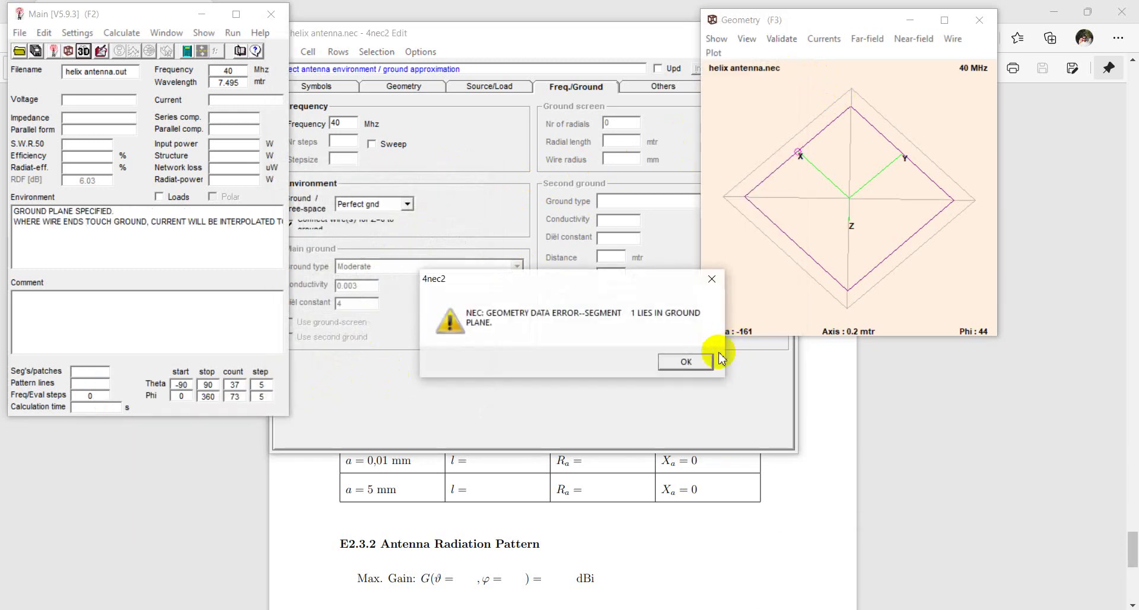
left_click(699, 363)
left_click(593, 359)
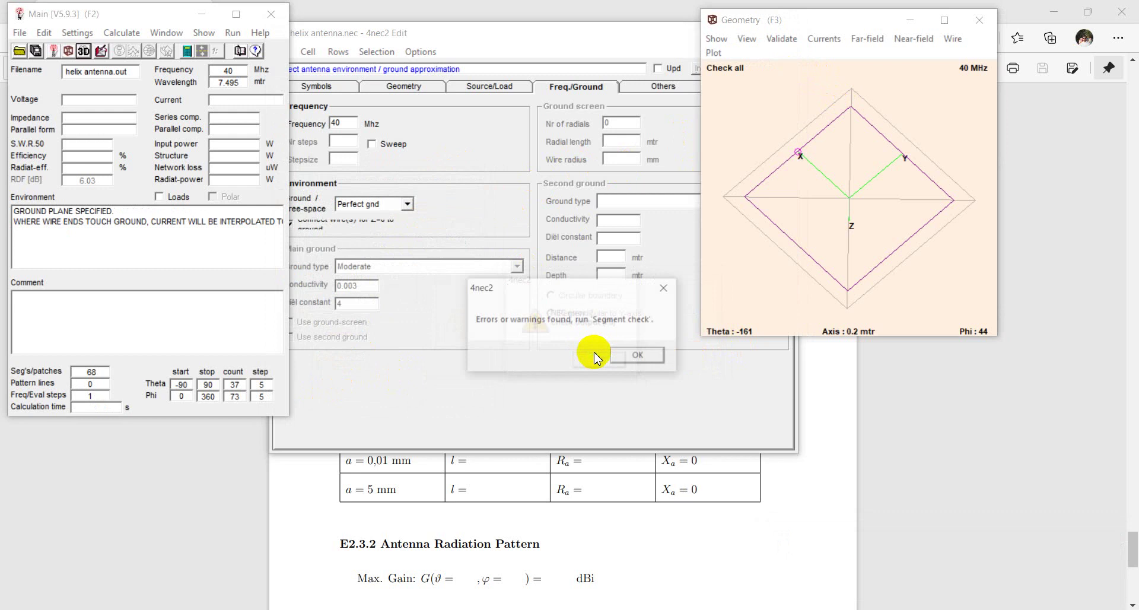
left_click(636, 354)
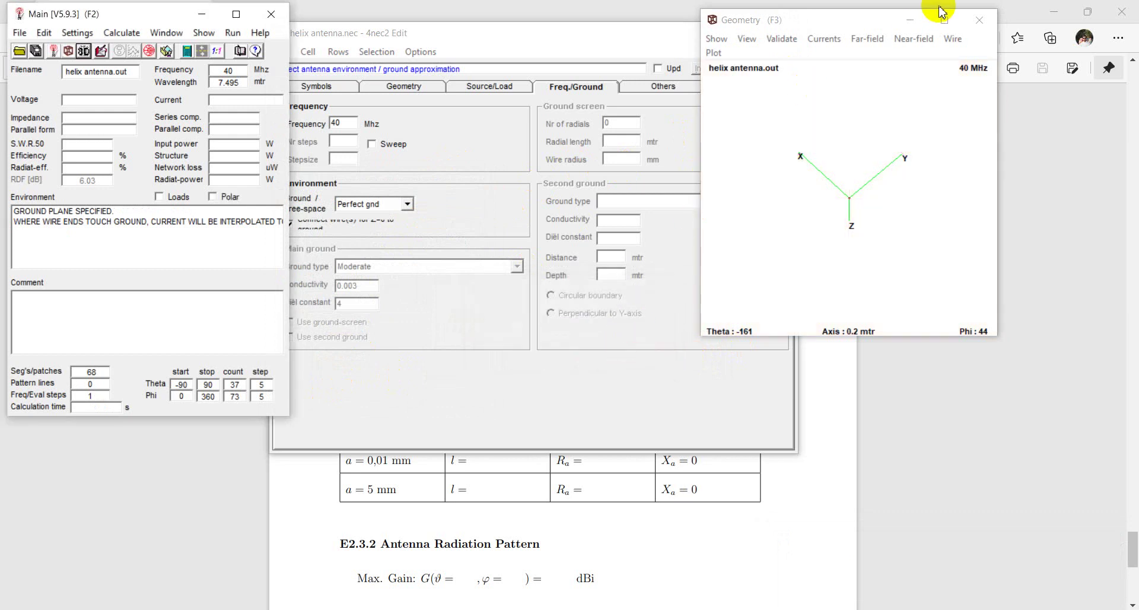
left_click(978, 21)
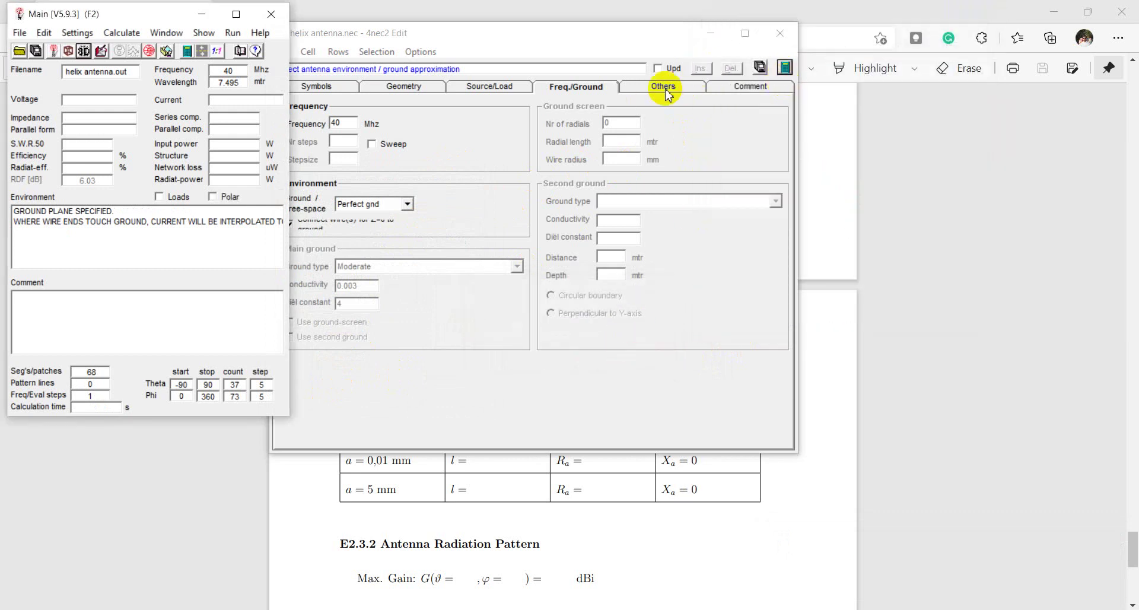
Set the environment to Free-space, generate the full far-field pattern at 40 MHz, and close the pattern plot
left_click(408, 207)
left_click(393, 219)
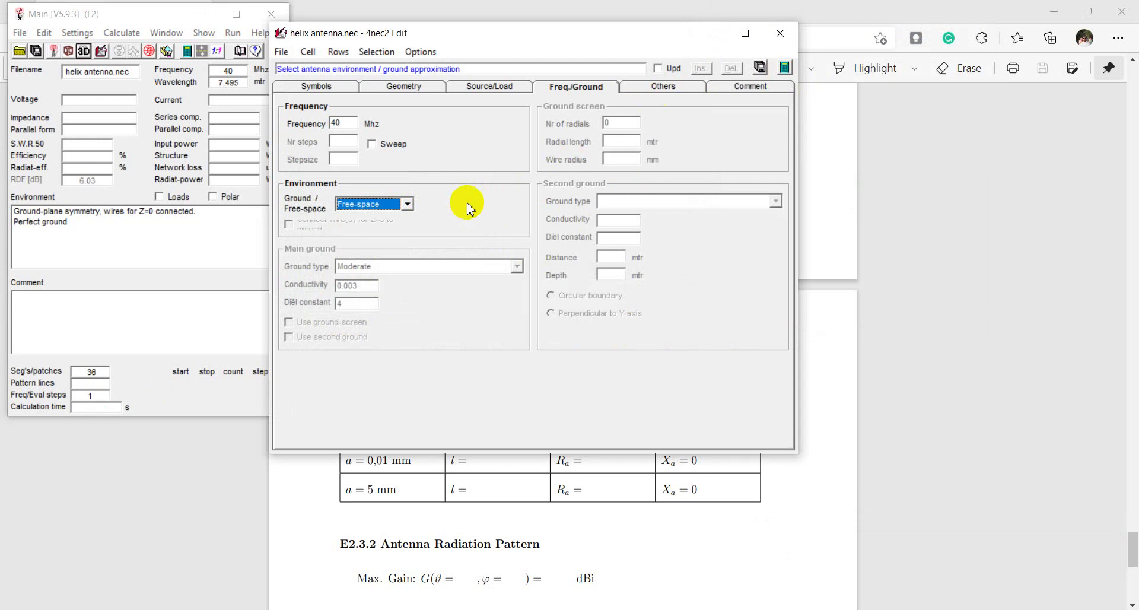
left_click(785, 67)
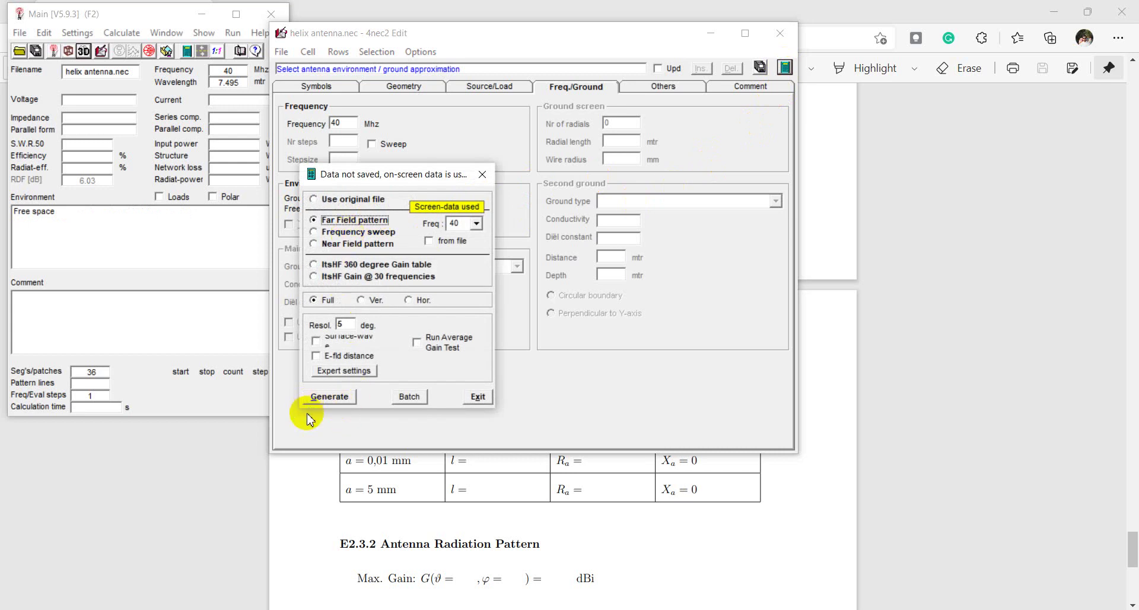
left_click(330, 396)
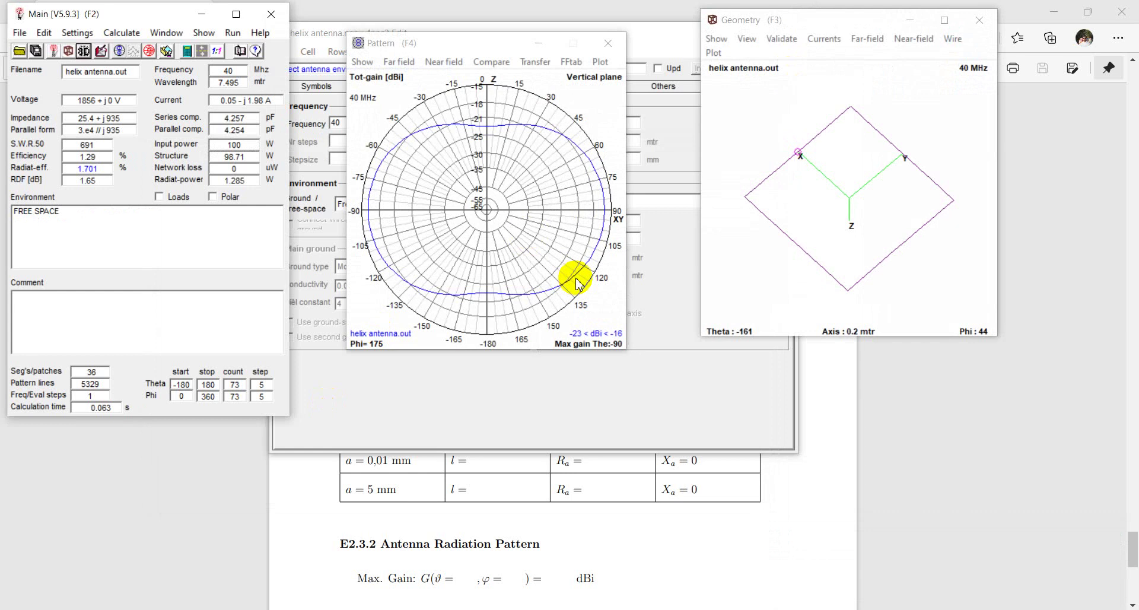
left_click(603, 44)
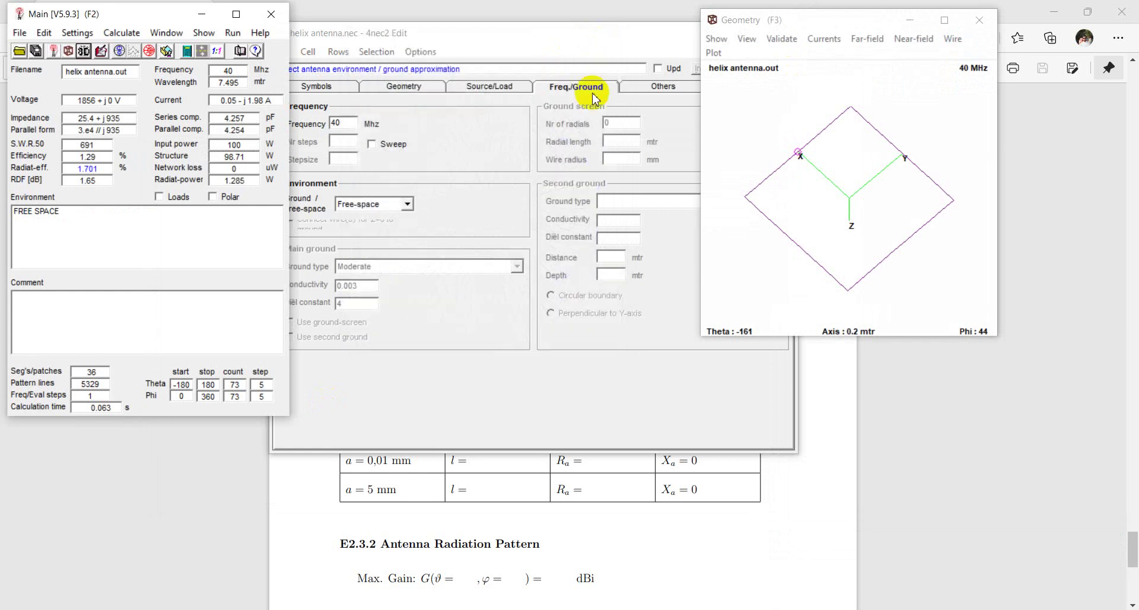
left_click(648, 41)
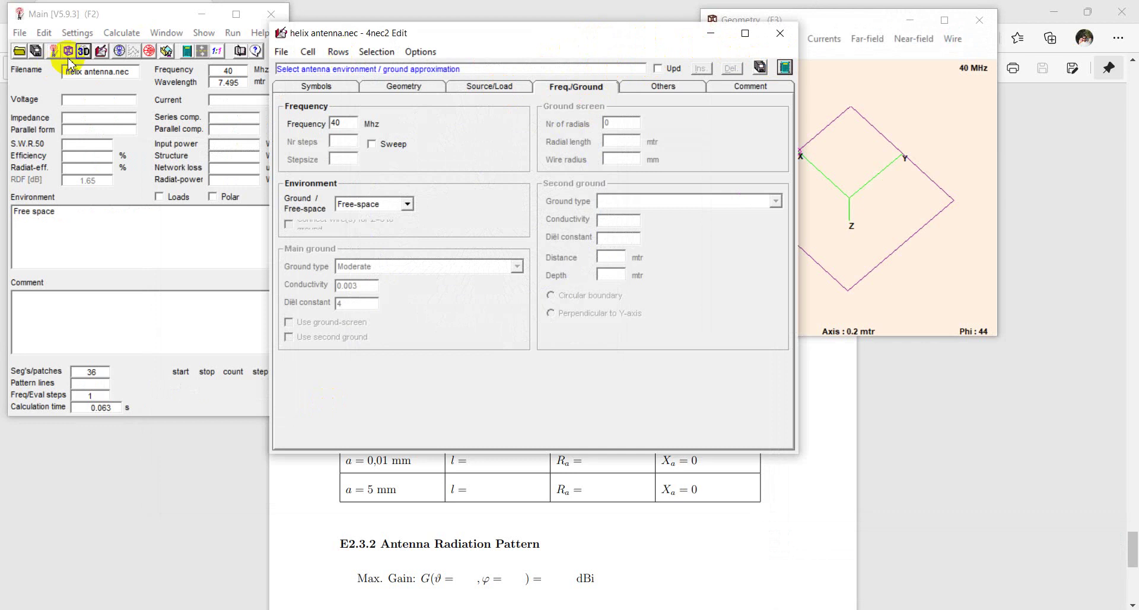
Regenerate the free-space far-field pattern and examine it in 3D as a multi-color total-gain surface from several sides
left_click(784, 67)
left_click(330, 393)
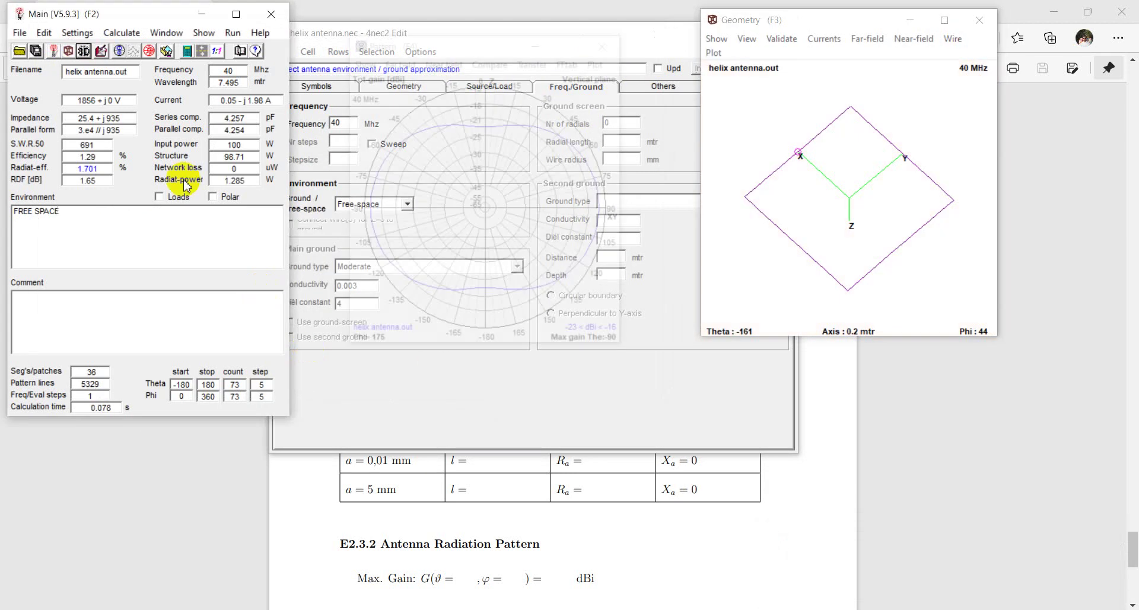
left_click(85, 51)
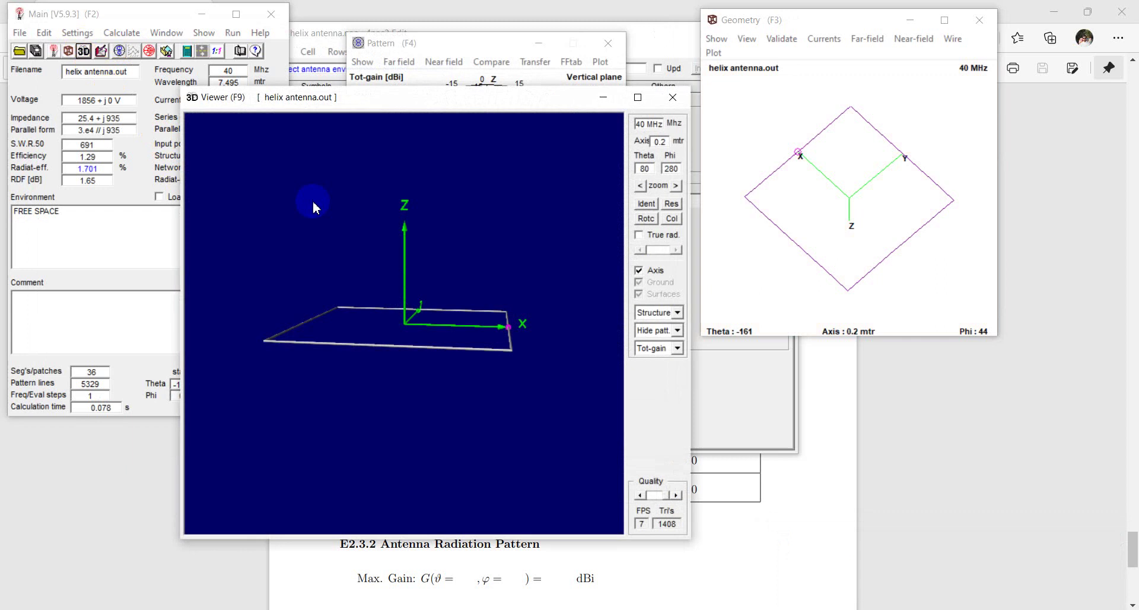
left_click(677, 329)
left_click(670, 321)
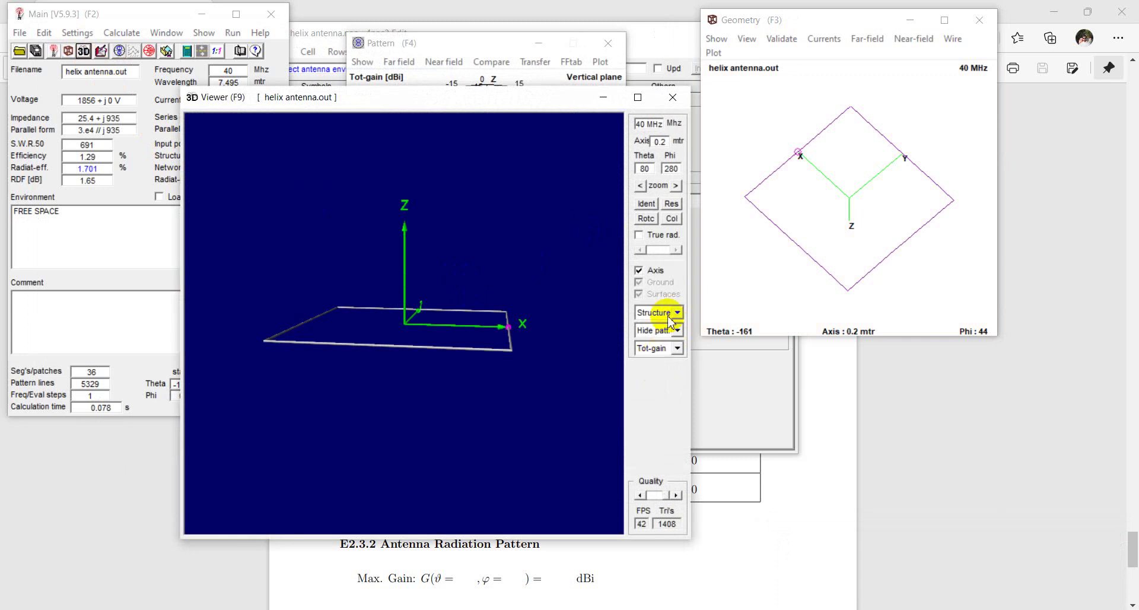
left_click(677, 330)
left_click(653, 375)
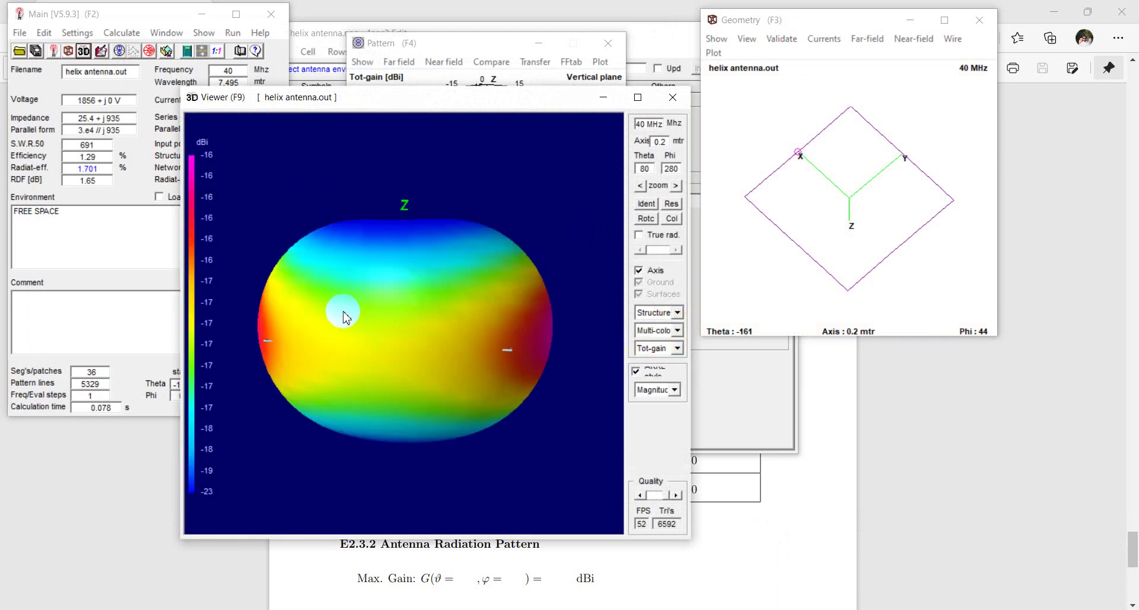
left_click_drag(341, 313, 363, 113)
left_click_drag(351, 337, 356, 359)
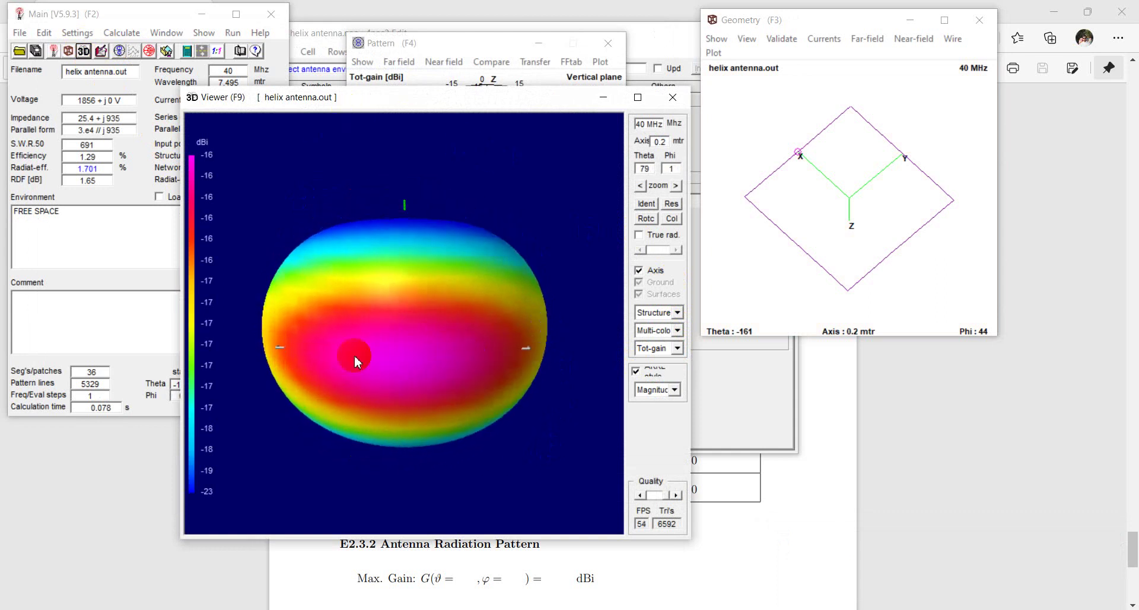
left_click_drag(525, 353, 448, 374)
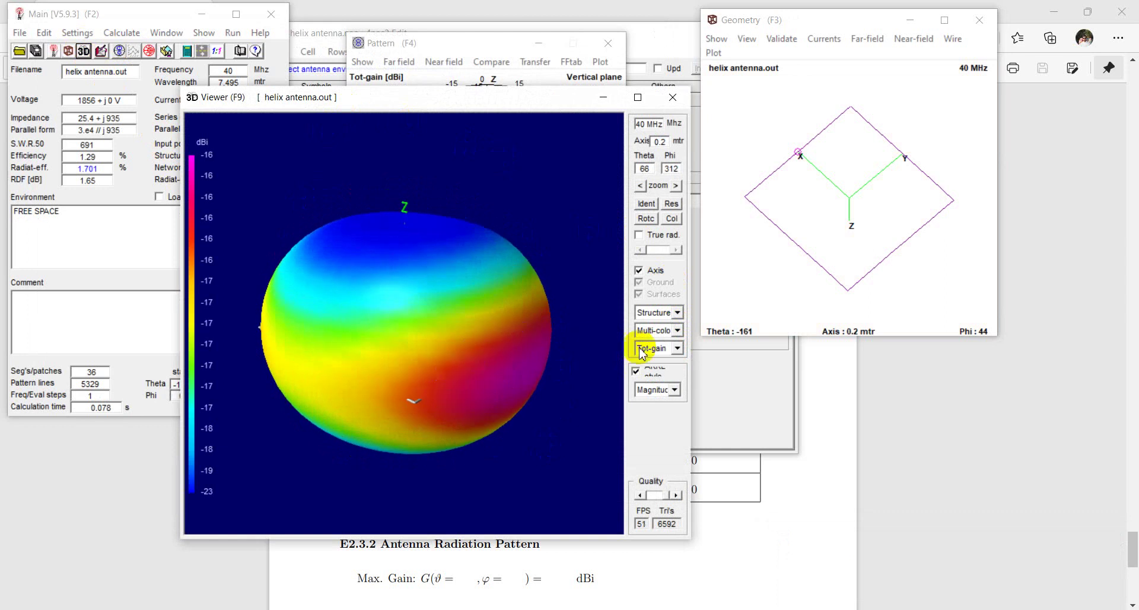
Show the 3D gain pattern as transparent and rotate it to see the wire loop inside
left_click(677, 331)
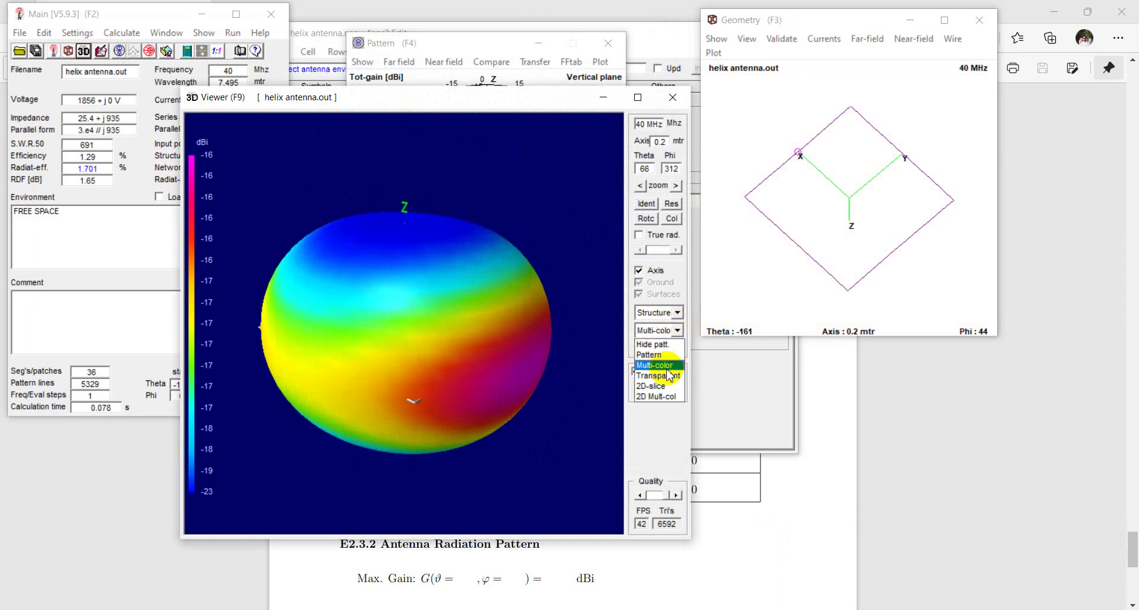
left_click(659, 355)
left_click_drag(539, 368, 417, 295)
Return the 3D pattern to multi-color, examine it from other sides, and close the 3D viewer and pattern plot
left_click(660, 332)
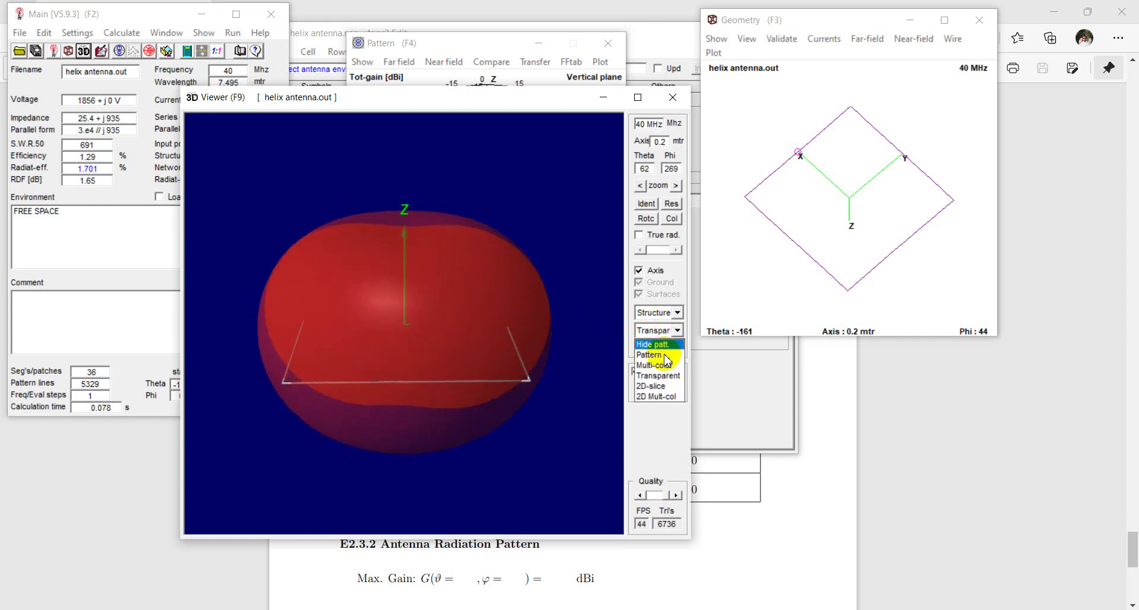
left_click(662, 366)
left_click_drag(453, 386, 297, 352)
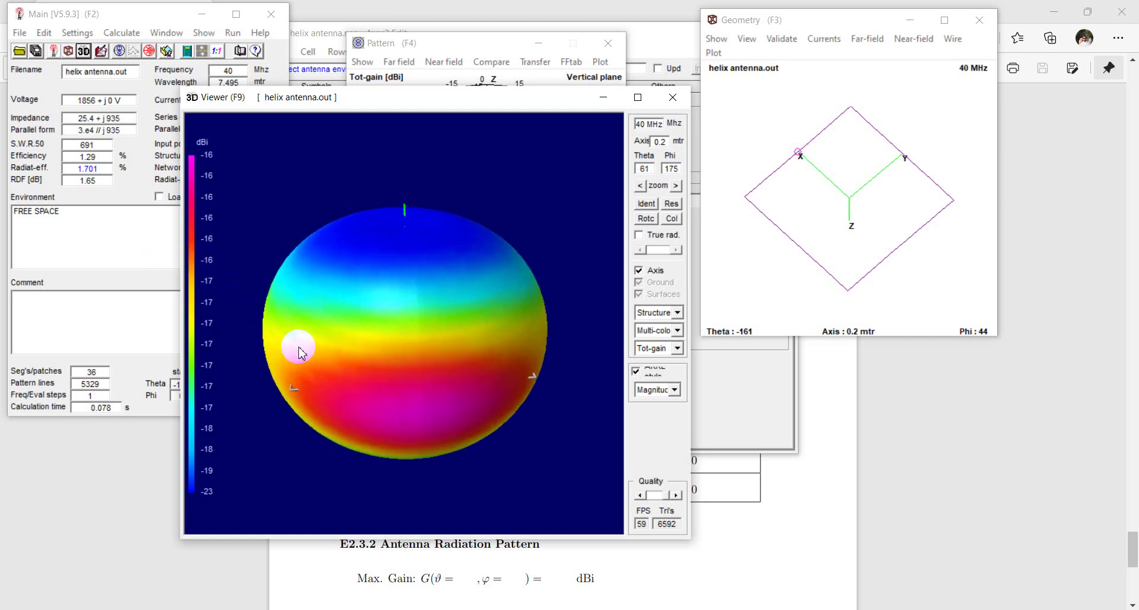
left_click_drag(351, 320, 611, 191)
left_click(673, 97)
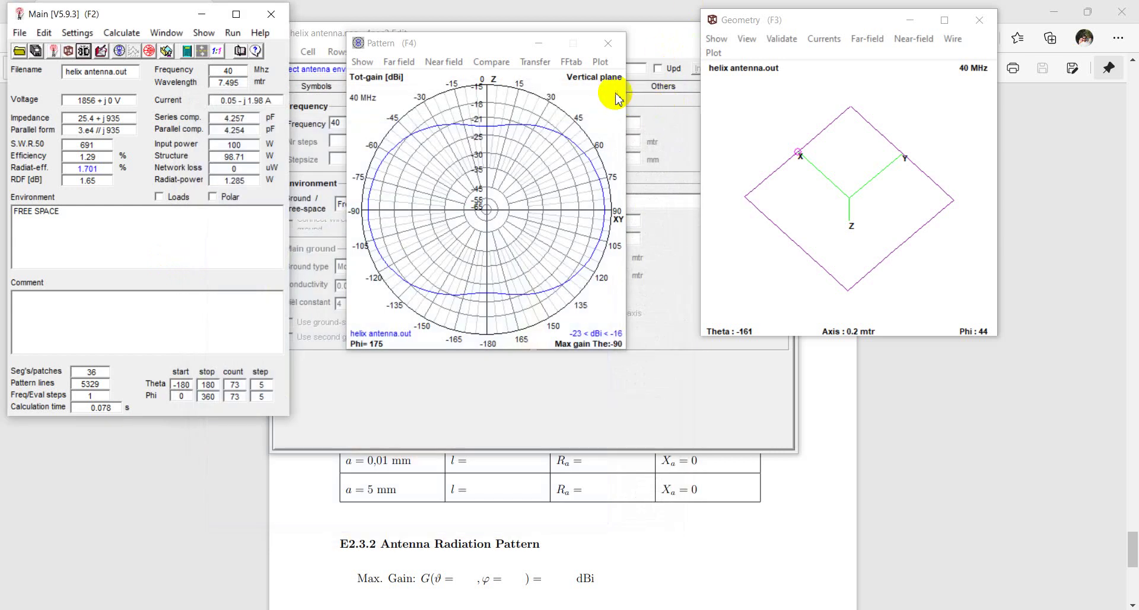
left_click(608, 43)
left_click(542, 35)
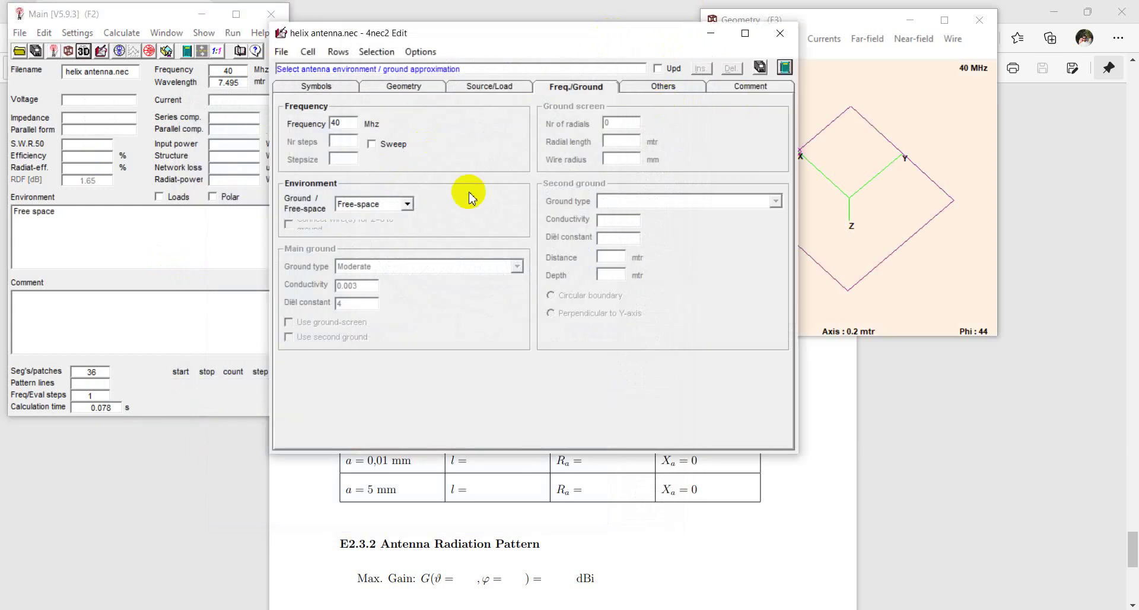
Set up a vertical-plane frequency sweep from 10 to 100 MHz in steps of 1, and leave without generating it
left_click(784, 68)
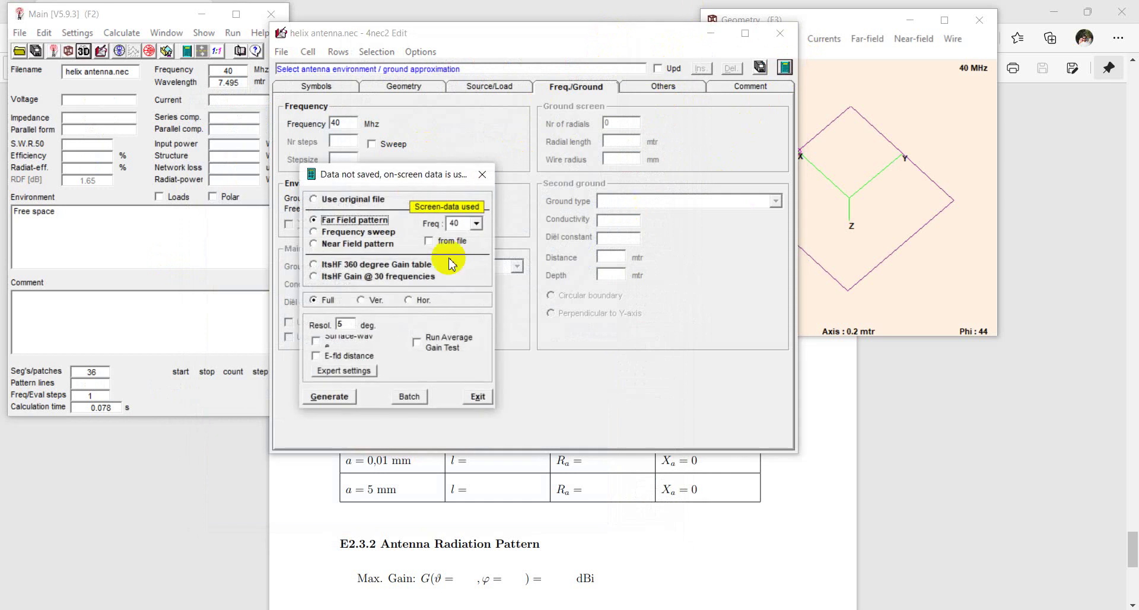
left_click(361, 232)
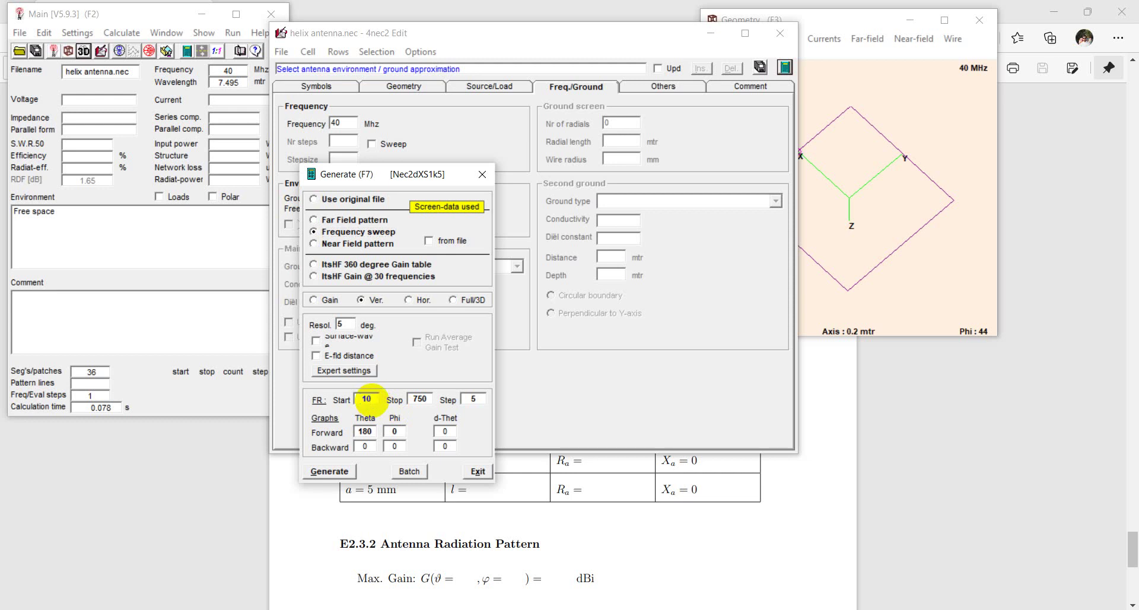
left_click(423, 403)
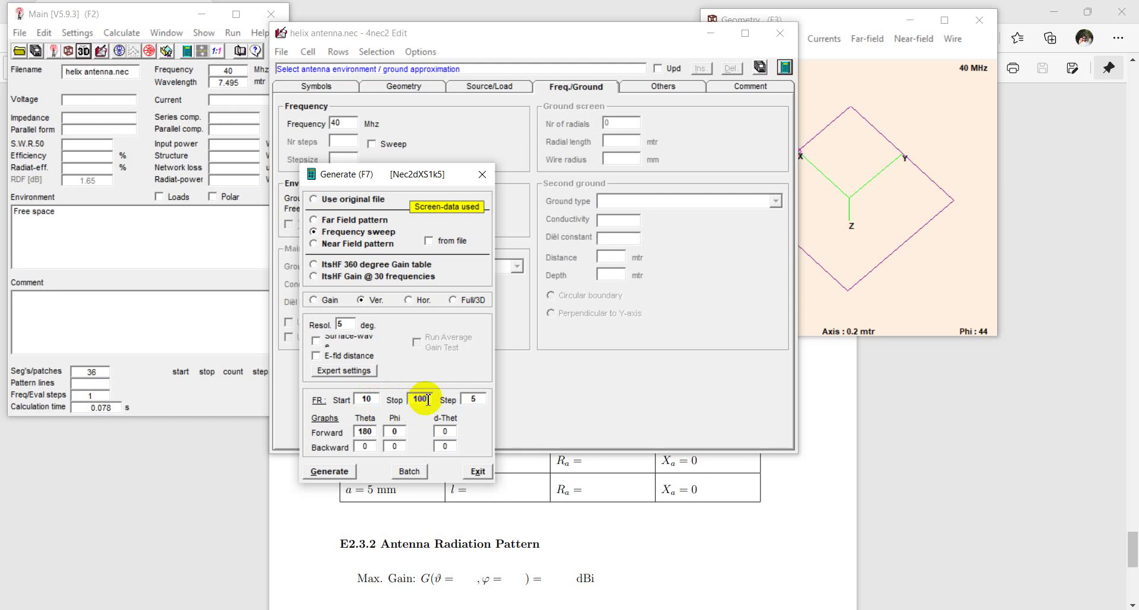
left_click(481, 400)
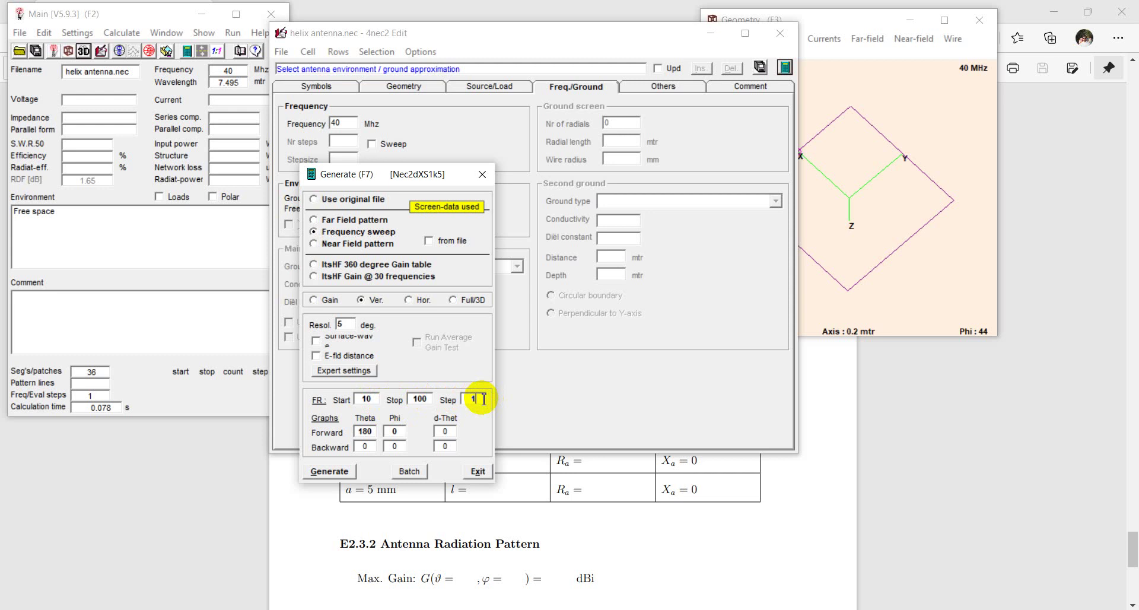
left_click(483, 174)
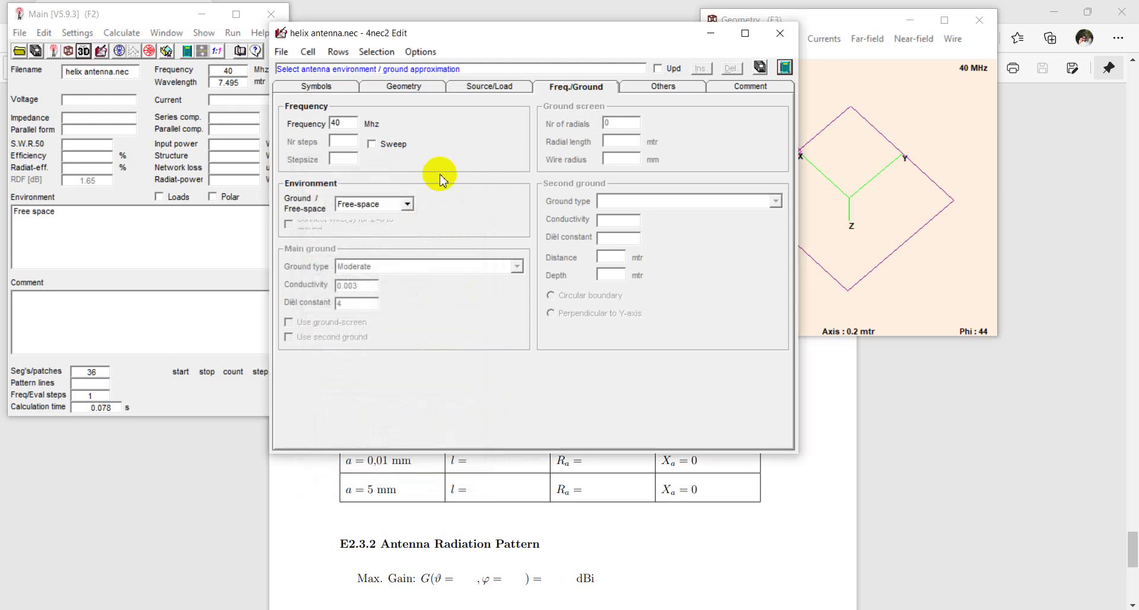
Generate the full far-field pattern at 40 MHz with 5-degree resolution once more, and return to the antenna editor
left_click(785, 67)
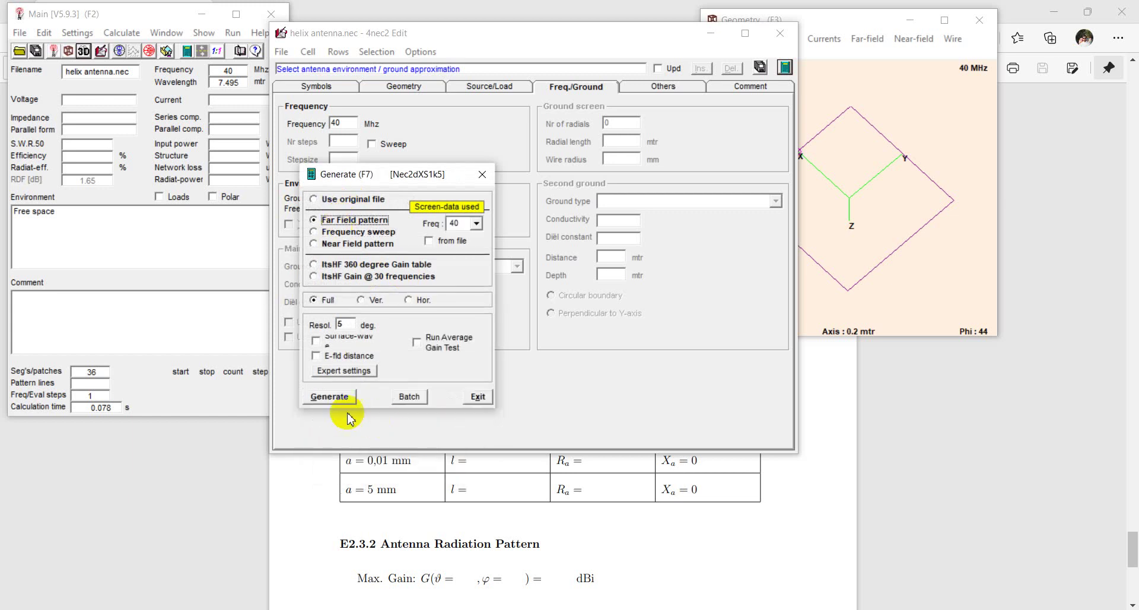
left_click(331, 396)
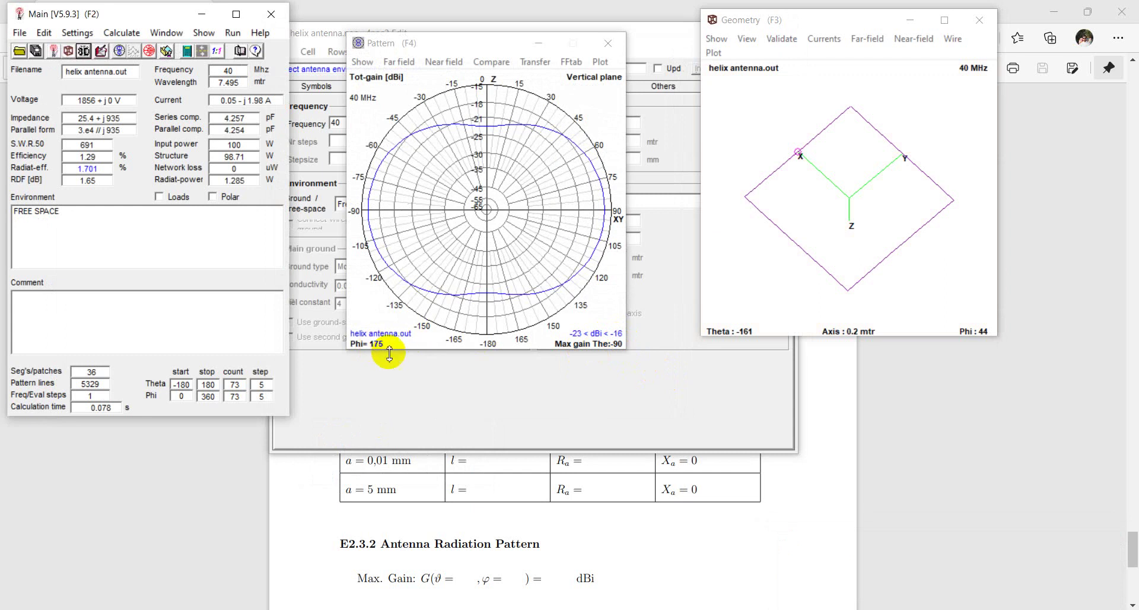
left_click(619, 52)
left_click(681, 119)
left_click(785, 69)
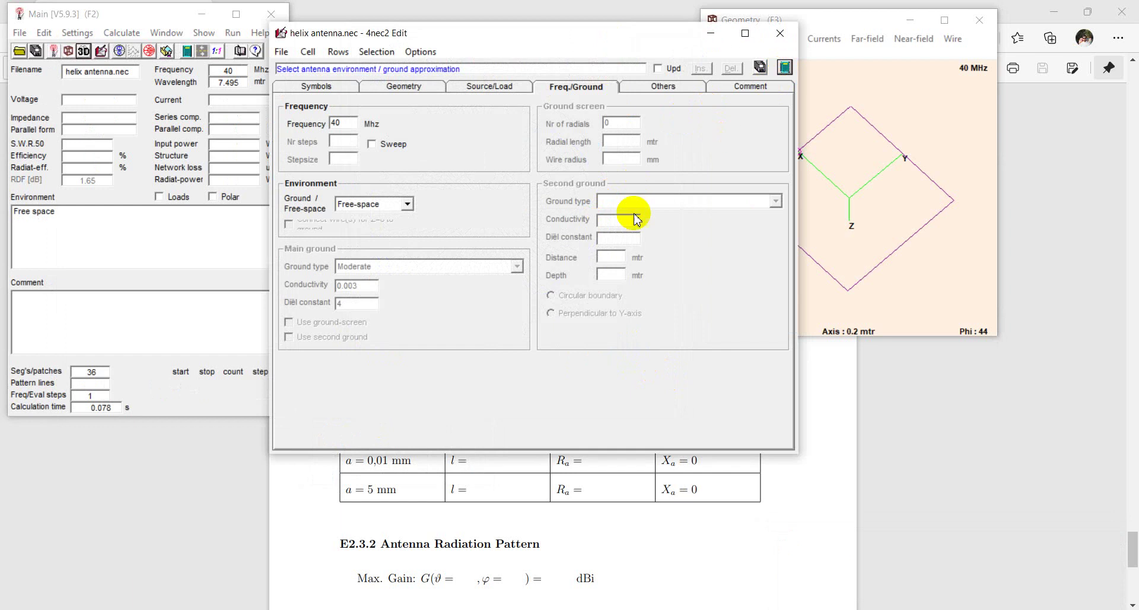
Generate a vertical-plane frequency sweep from 10 to 100 MHz in steps of 1, and plot the gain and impedance curves
left_click(346, 234)
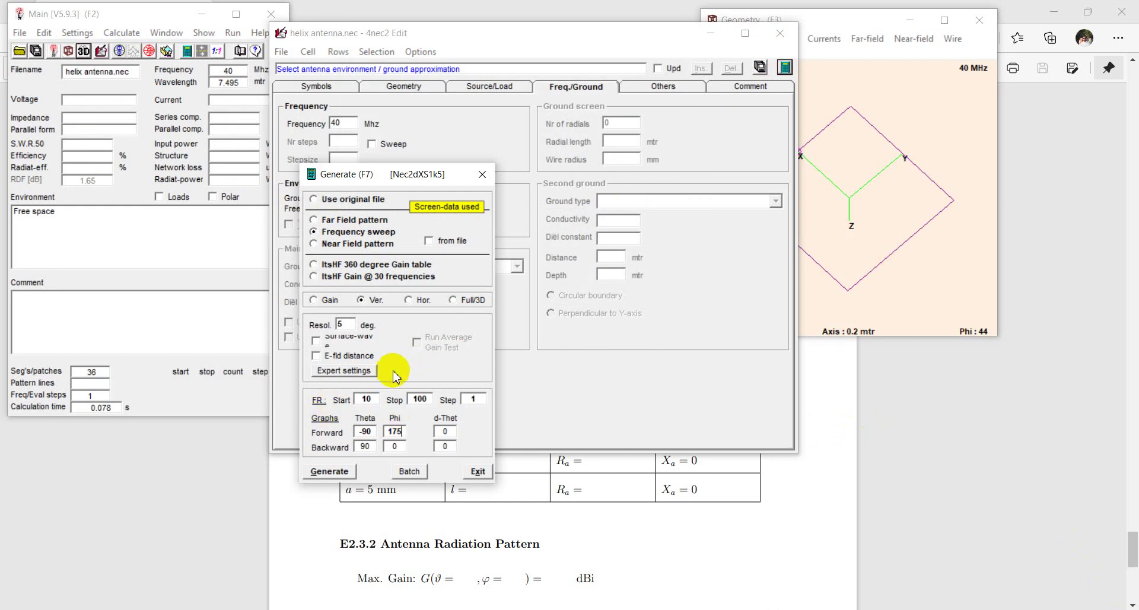
key("Return")
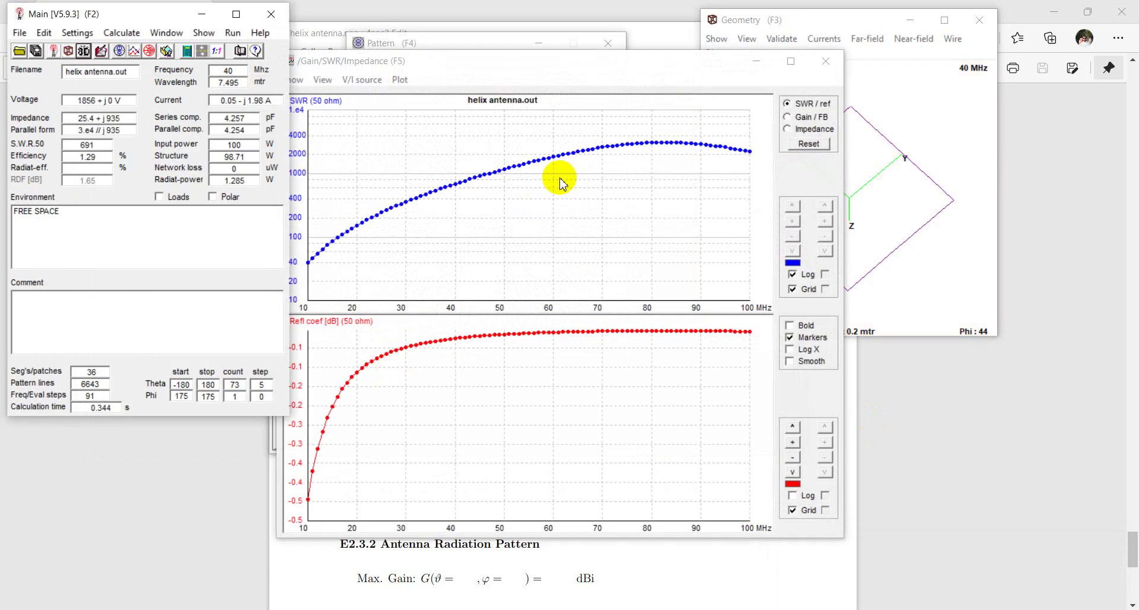
left_click(803, 120)
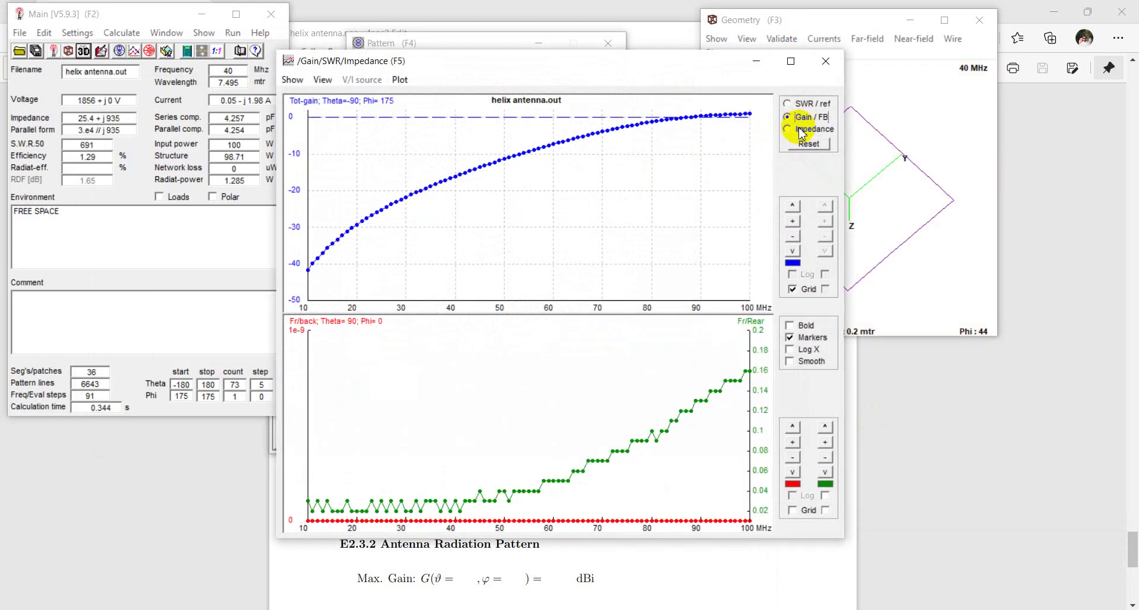
left_click(802, 130)
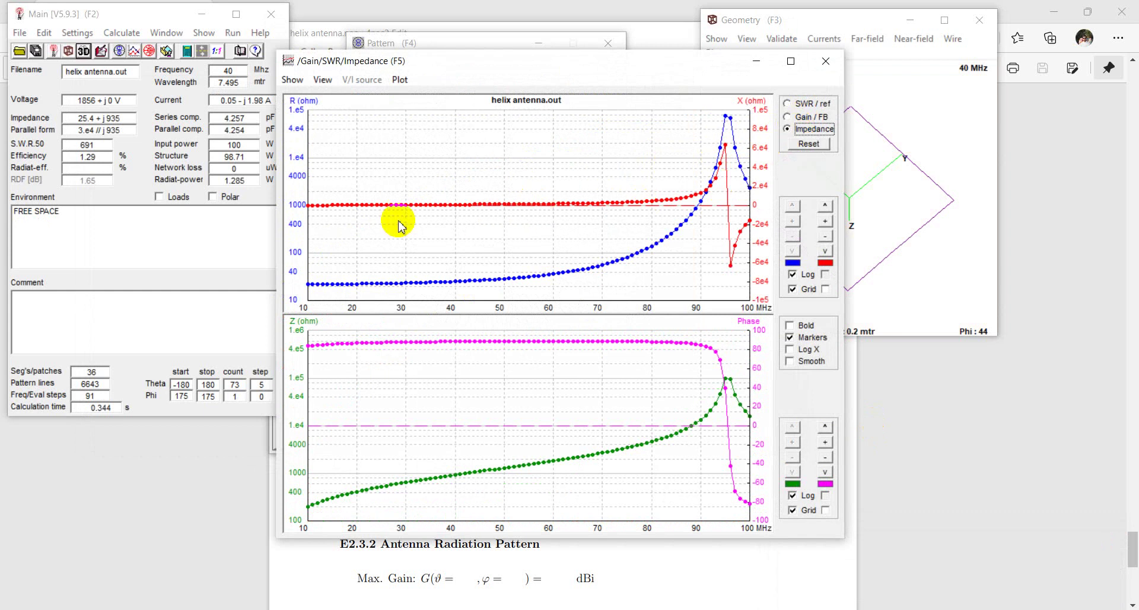
Read the impedance and gain curves at 40 MHz, check the impedance near 60 MHz, and close the sweep graphs
left_click(476, 222)
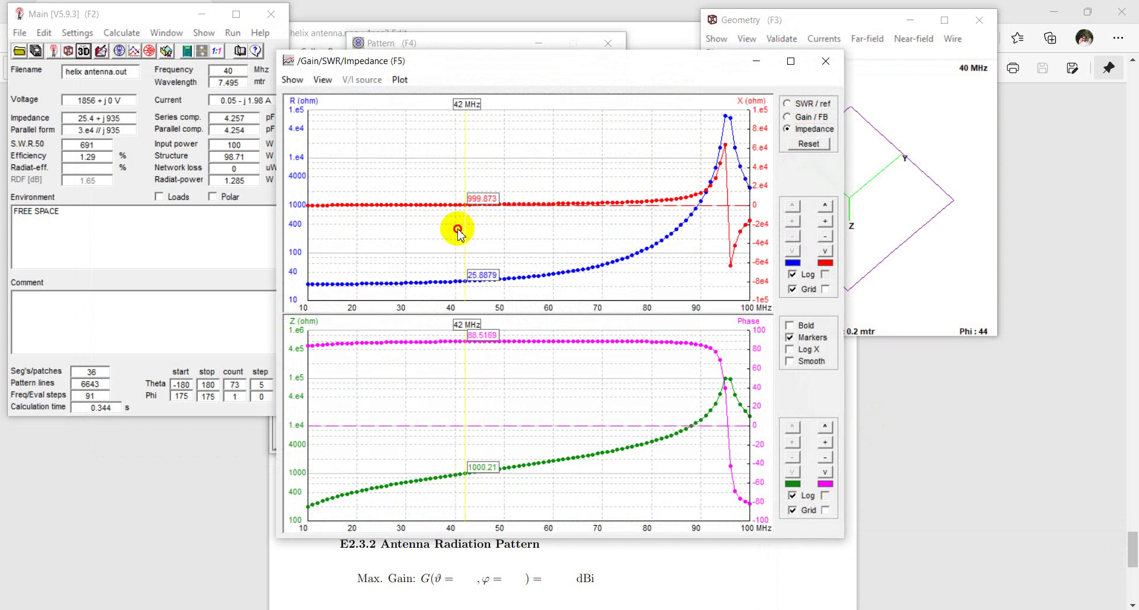
left_click(457, 230)
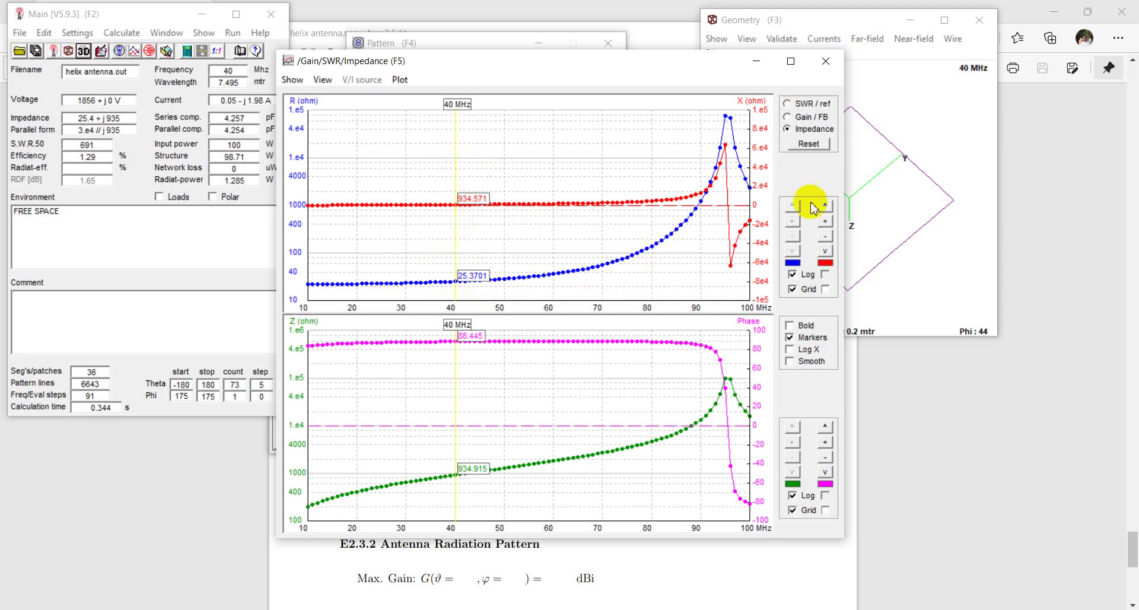
left_click(811, 119)
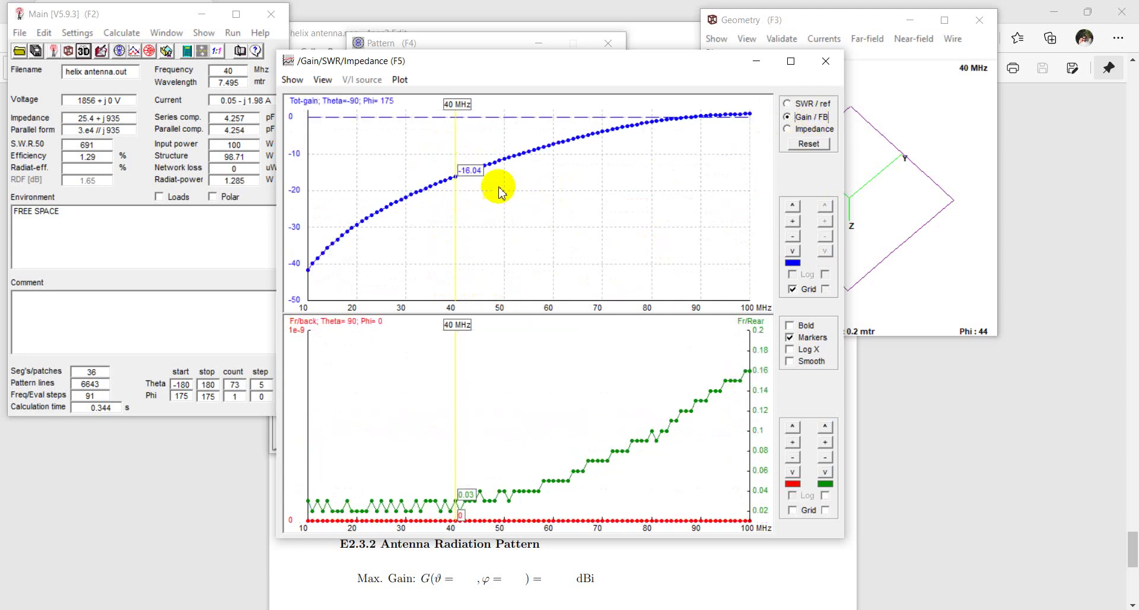
left_click(799, 129)
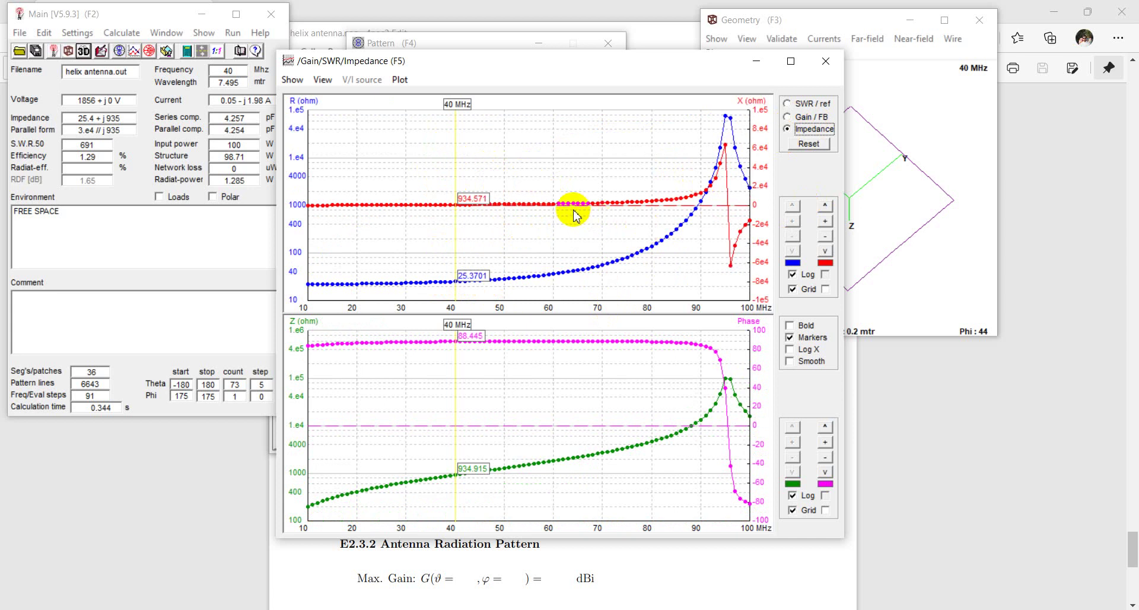
mouse_move(574, 217)
left_mouse_down()
mouse_move(561, 219)
mouse_move(740, 213)
mouse_move(729, 231)
mouse_move(717, 221)
mouse_move(729, 218)
mouse_move(635, 233)
mouse_move(455, 218)
mouse_move(286, 243)
mouse_move(553, 237)
left_mouse_up()
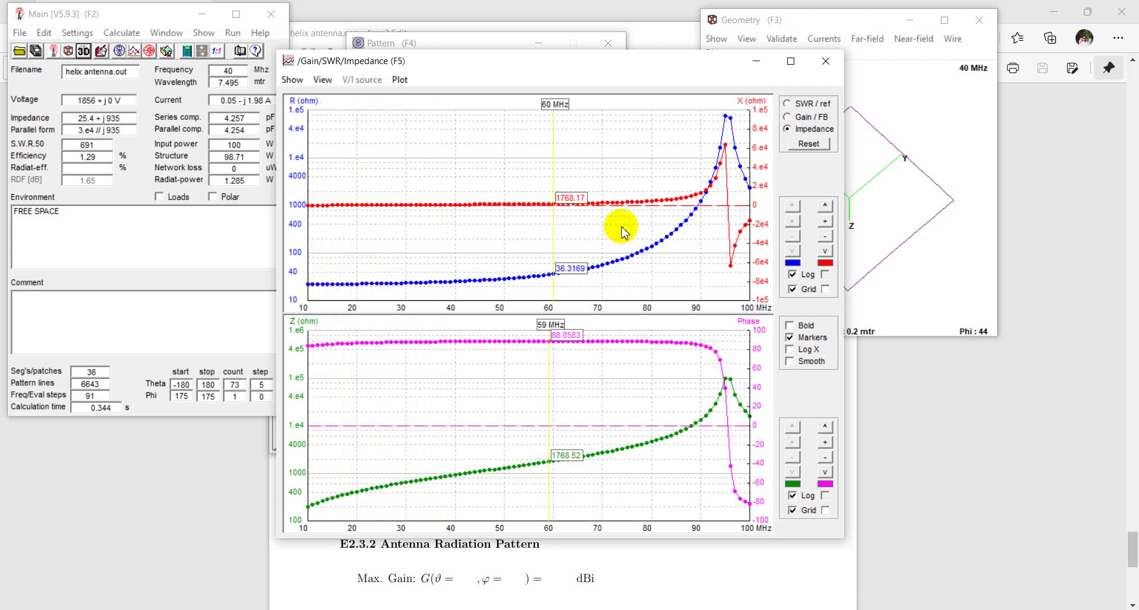
left_click(826, 62)
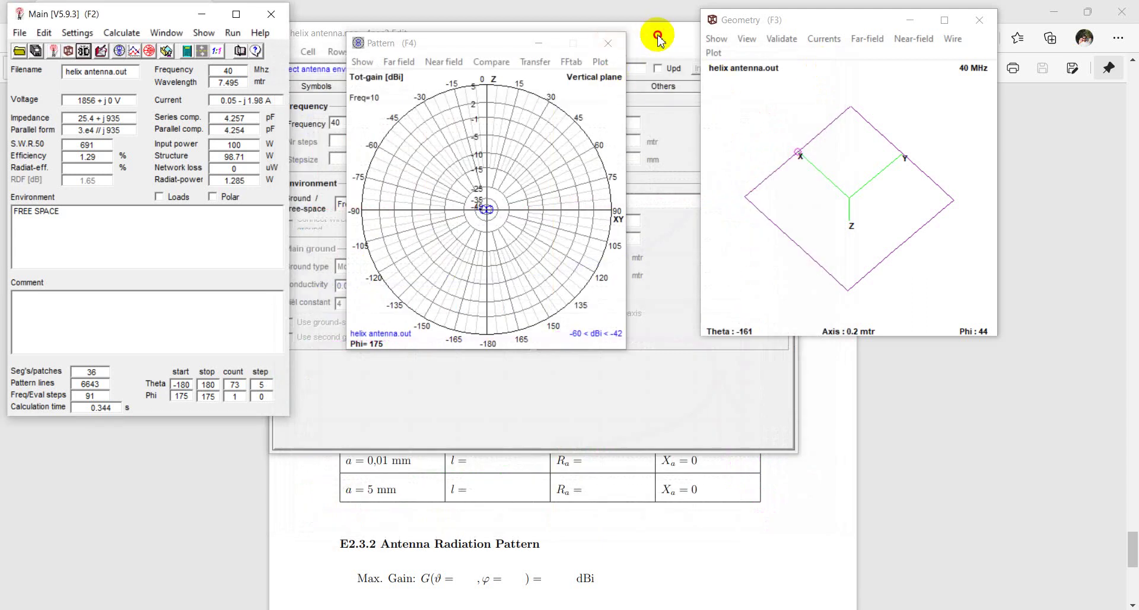
Rerun the frequency sweep from 0 to 100 MHz, inspect the impedance curves at 0 MHz, and close the graphs
left_click(659, 33)
left_click(785, 67)
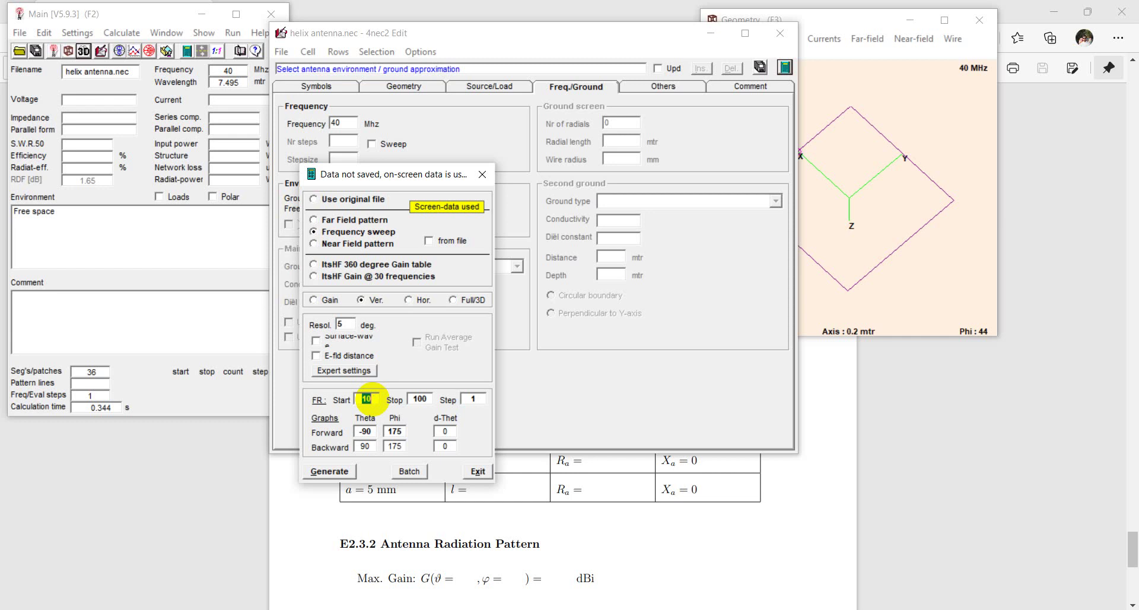
key("Return")
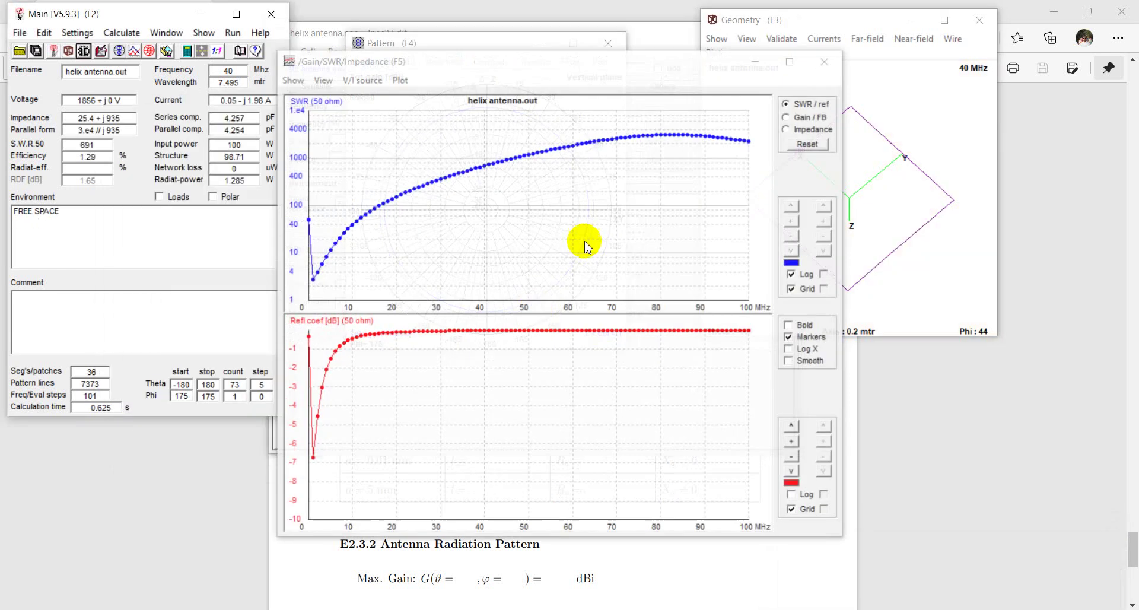
left_click(808, 129)
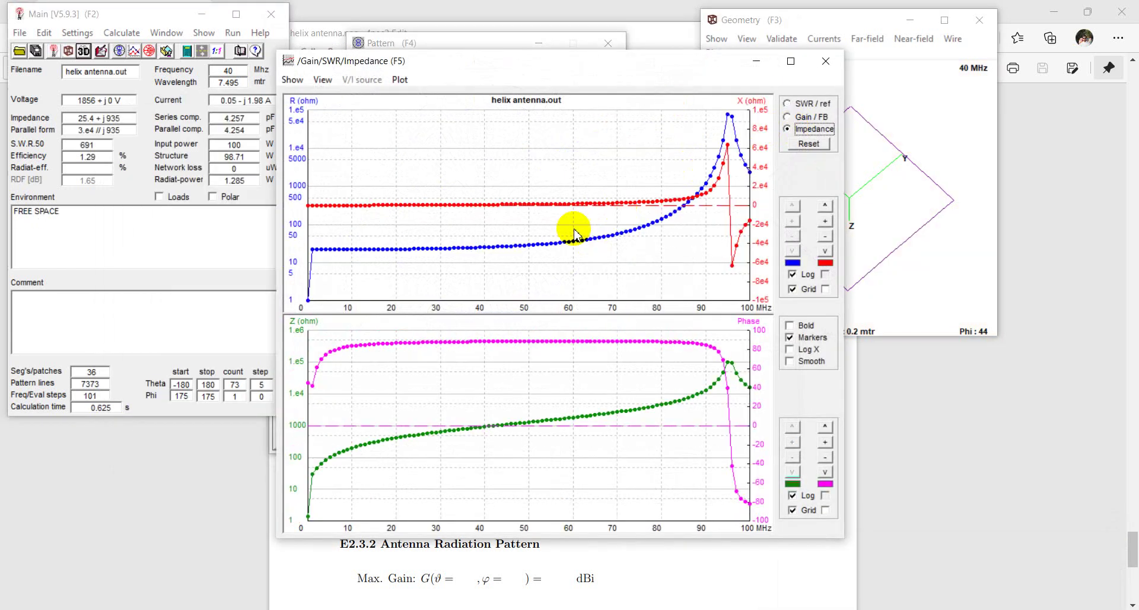
left_click_drag(401, 236, 309, 238)
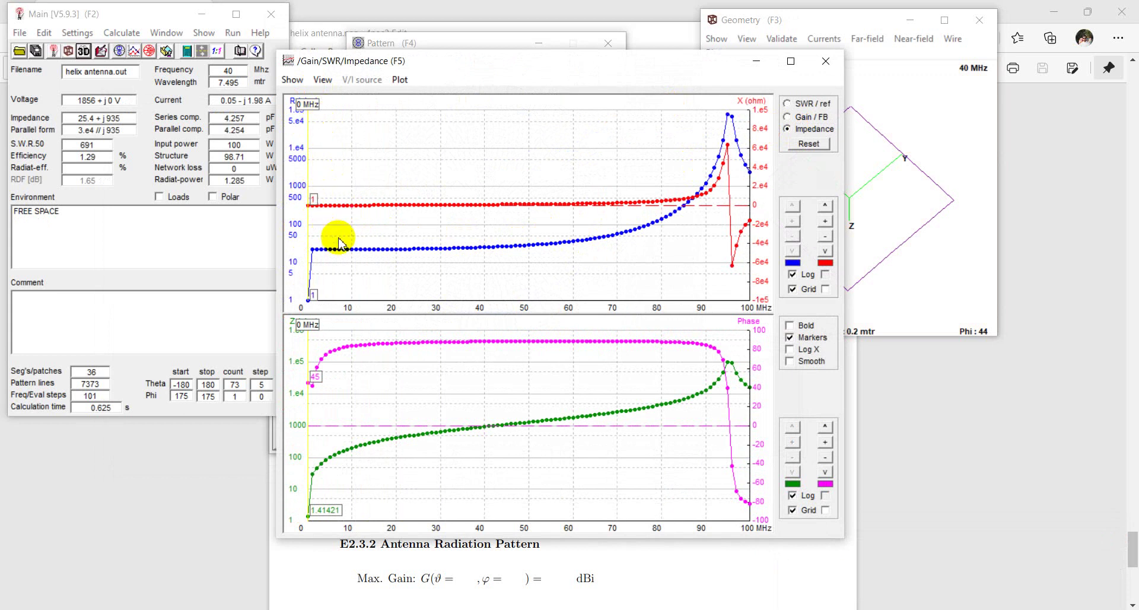
left_click(826, 61)
Try to generate the frequency sweep with a start frequency of -10 MHz and a stop of 100 MHz
left_click(667, 33)
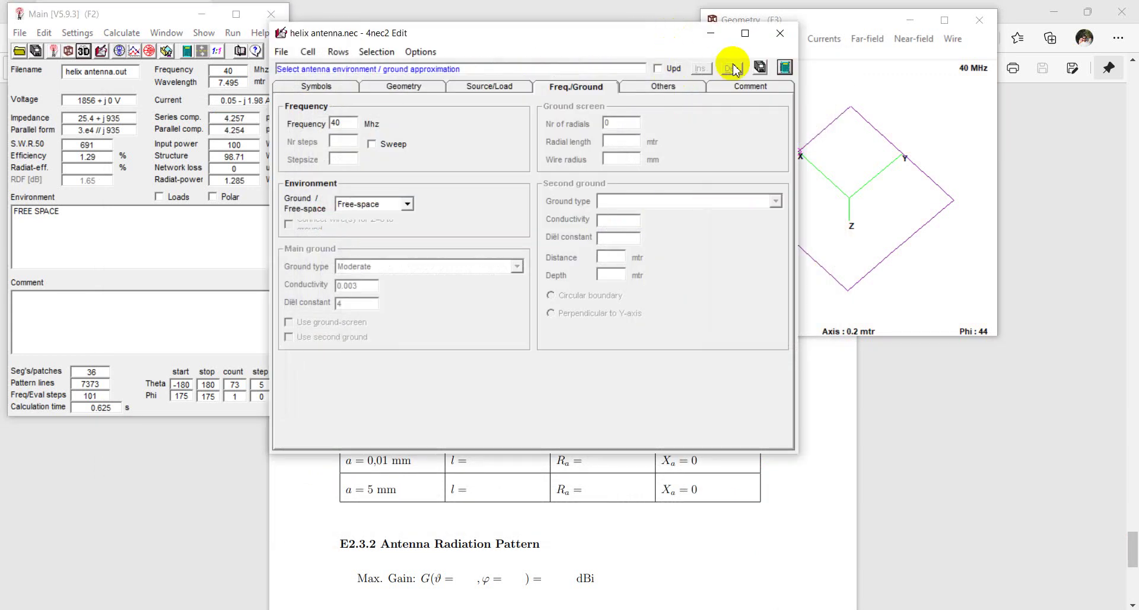
left_click(785, 68)
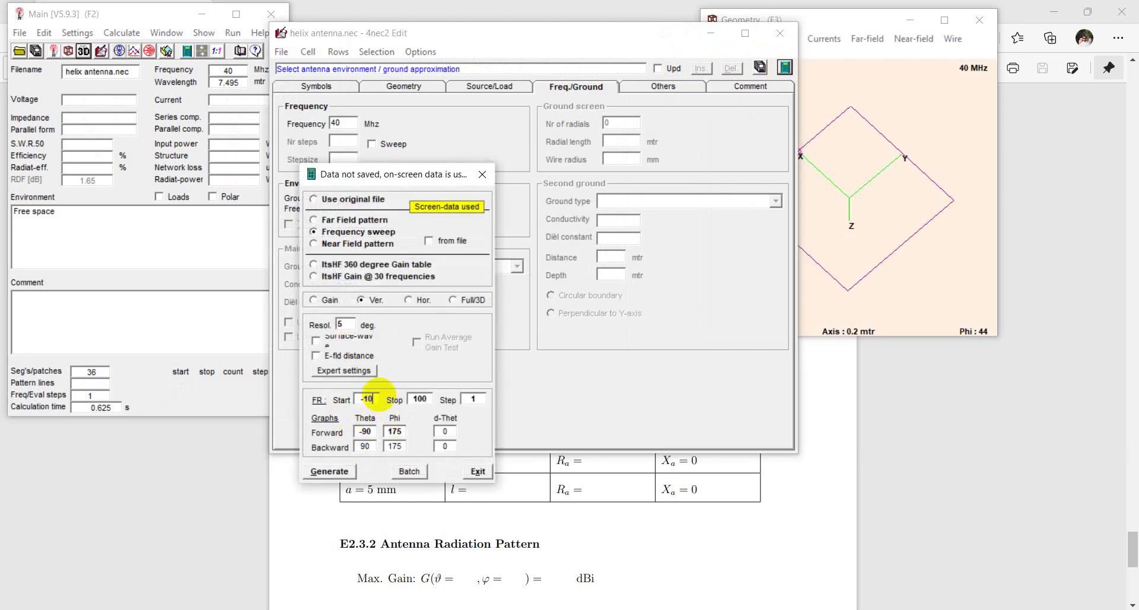
key("Return")
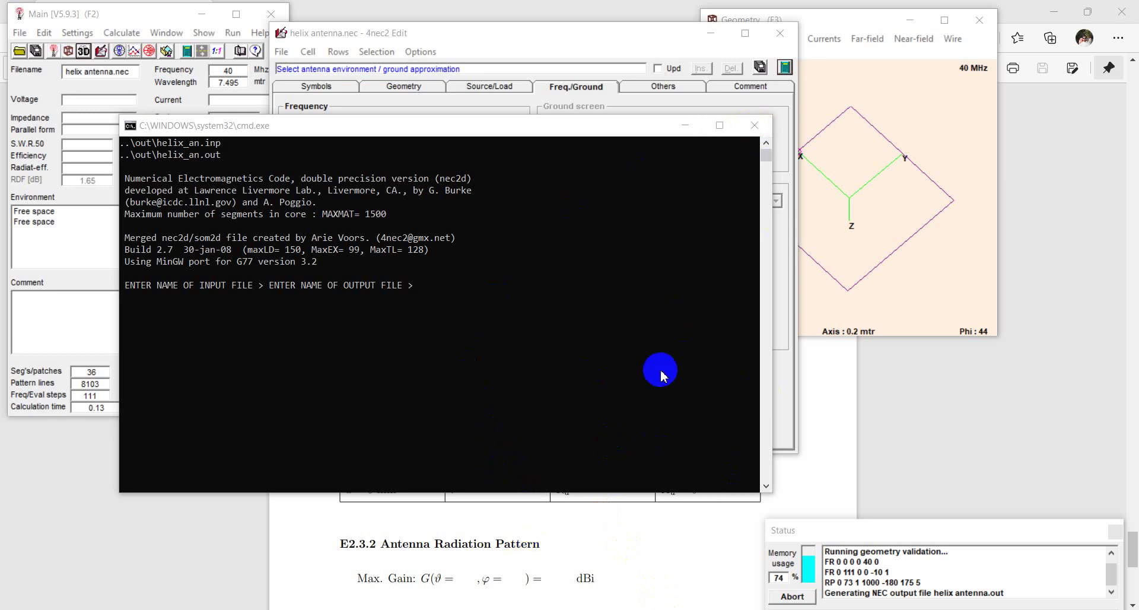
Abort the running sweep calculation and close its console window
left_click(752, 480)
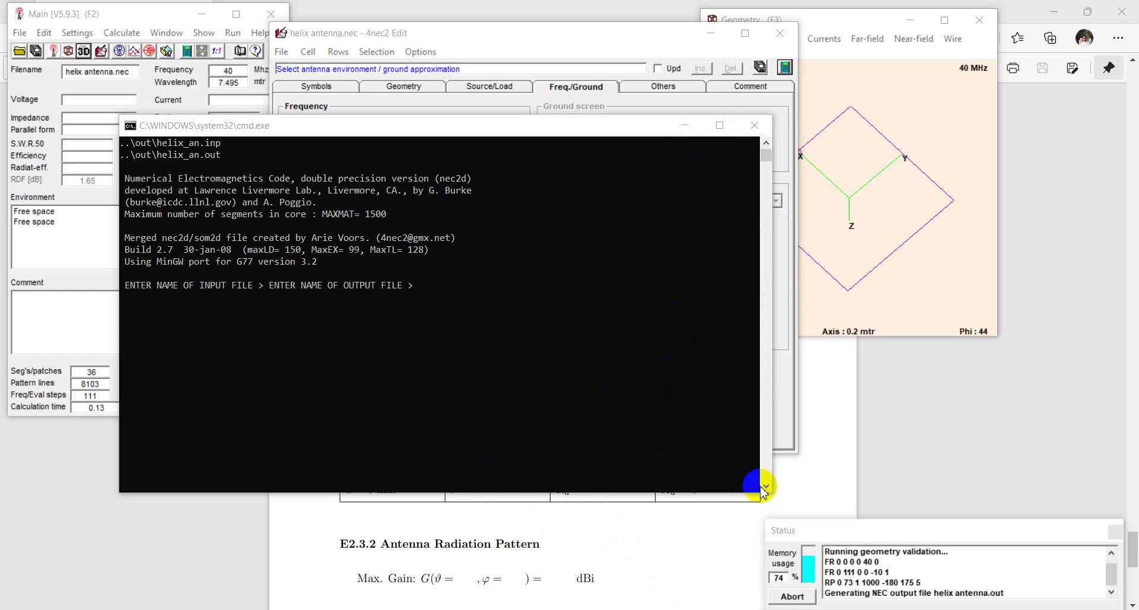
left_click(793, 595)
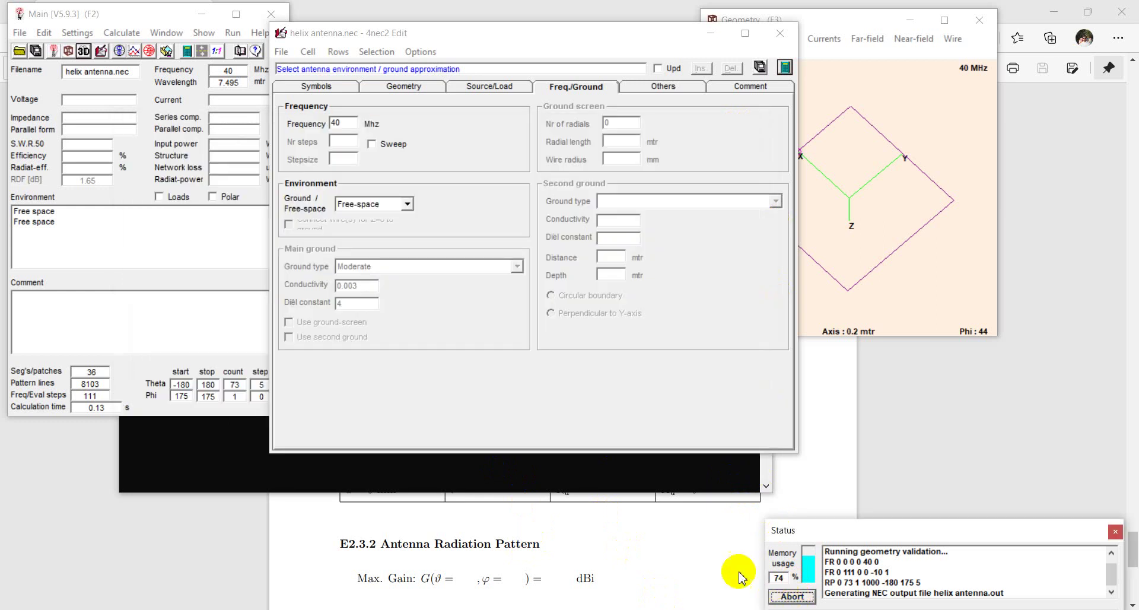
left_click(539, 332)
left_click(621, 466)
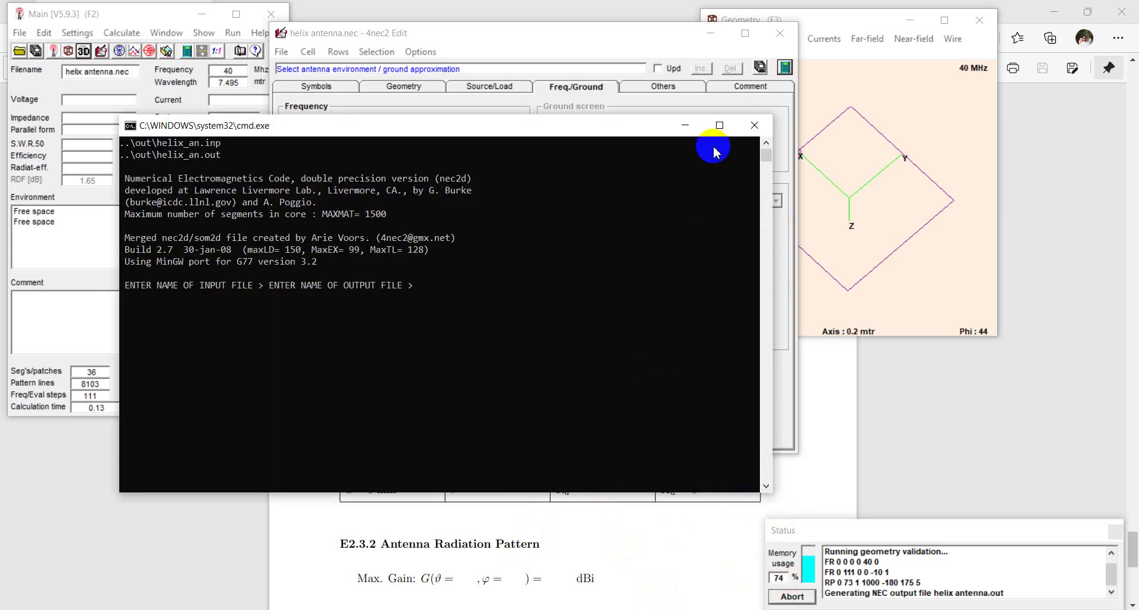
left_click(761, 126)
left_click(584, 363)
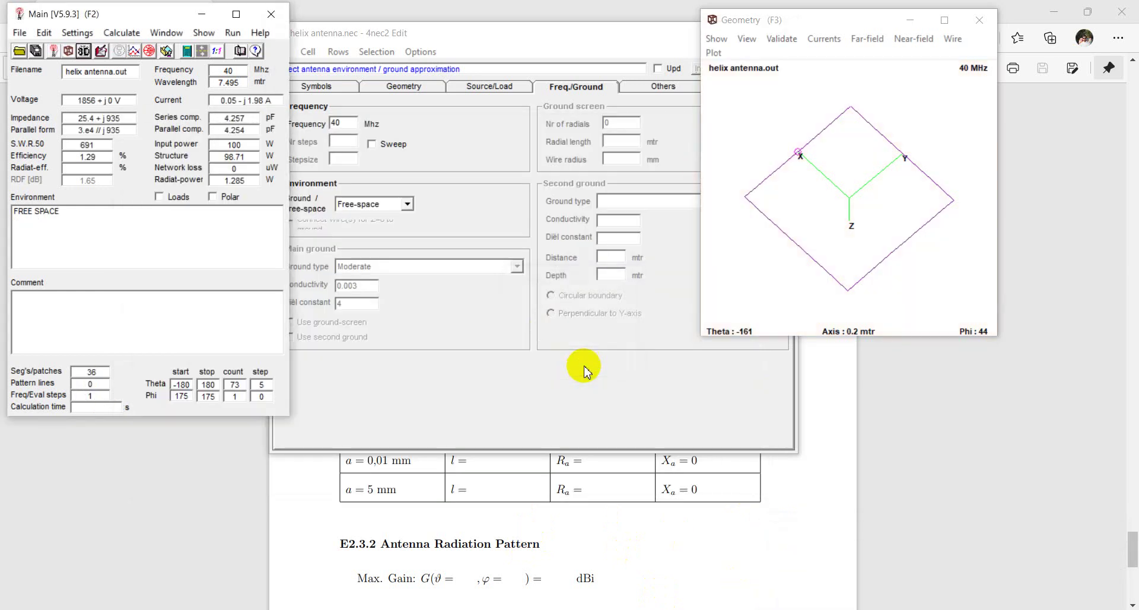
Set the sweep's start frequency back to 0 MHz and generate the sweep up to 100 MHz
left_click(553, 35)
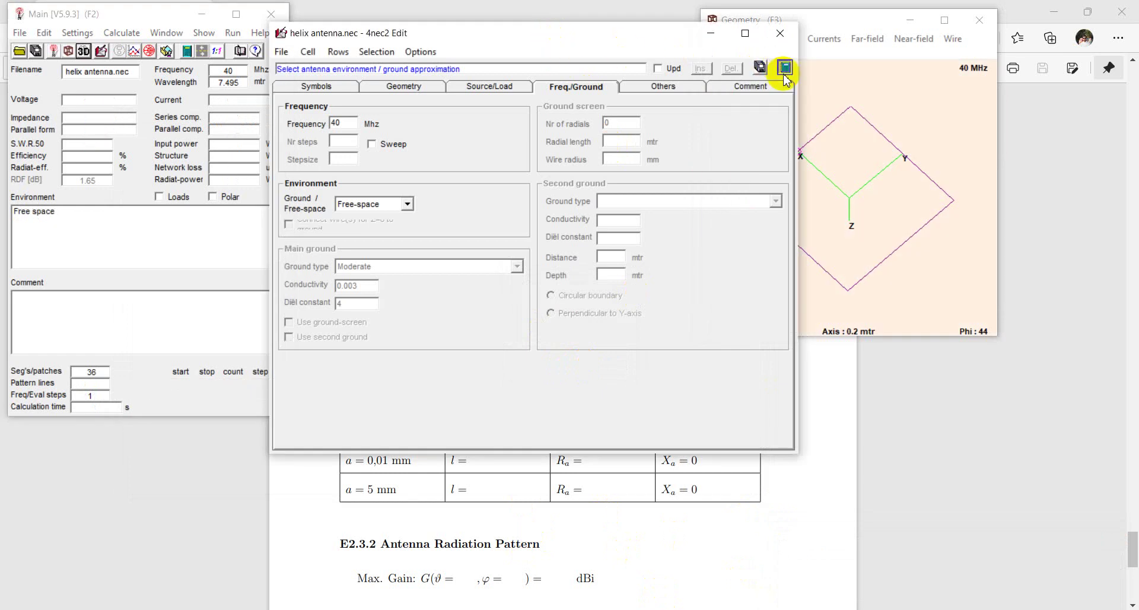
key("F7")
double_click(368, 399)
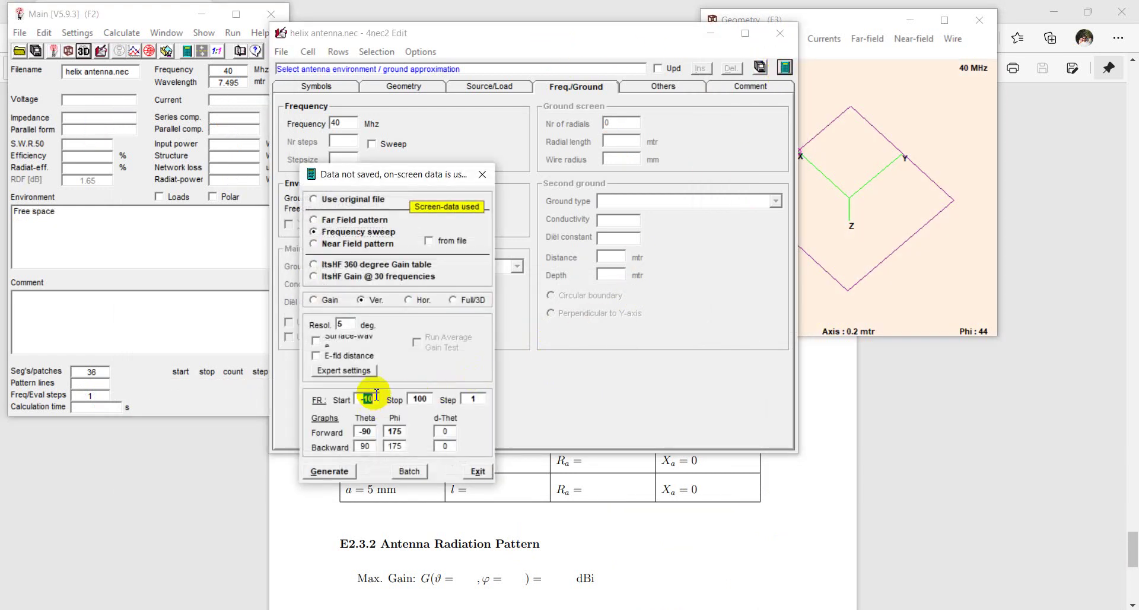
key("BackSpace")
type("0")
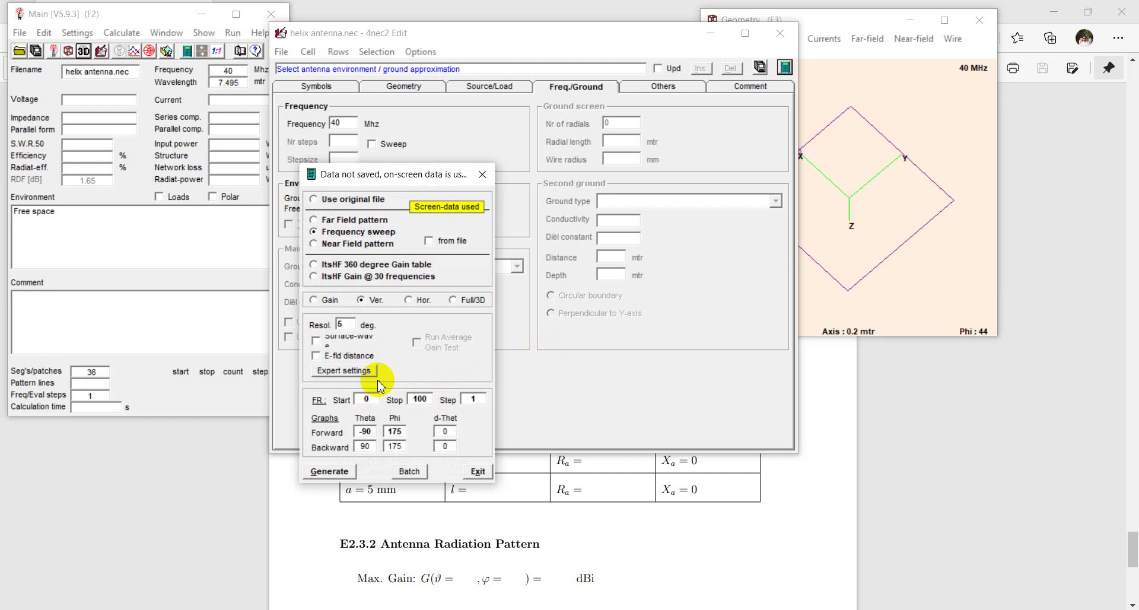
left_click(328, 470)
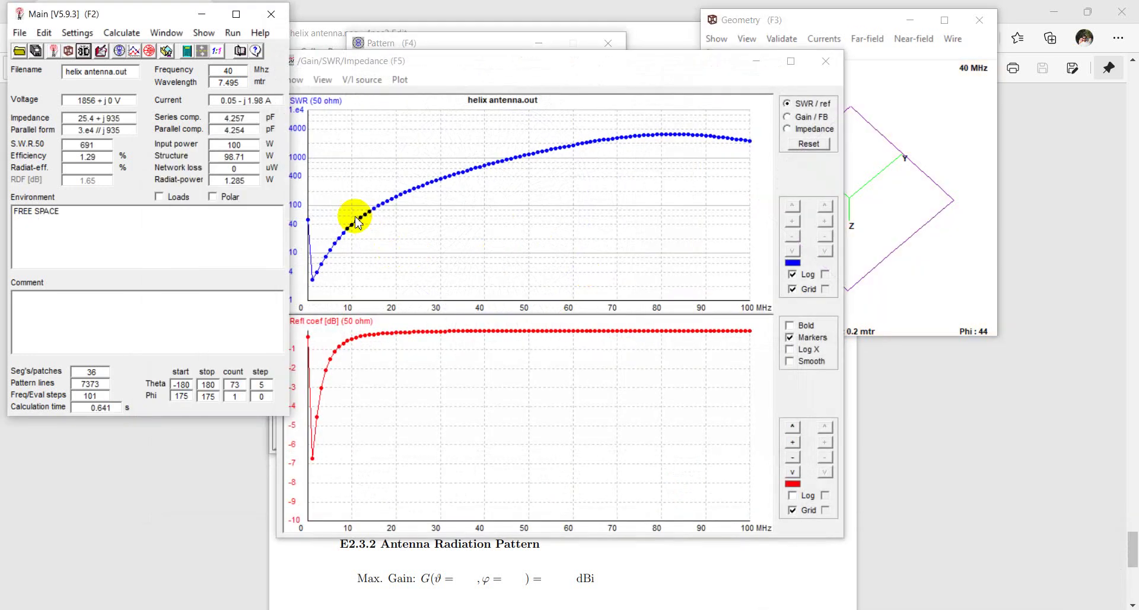
Examine the new sweep's impedance curves at 0 MHz and close the graphs
left_click(801, 117)
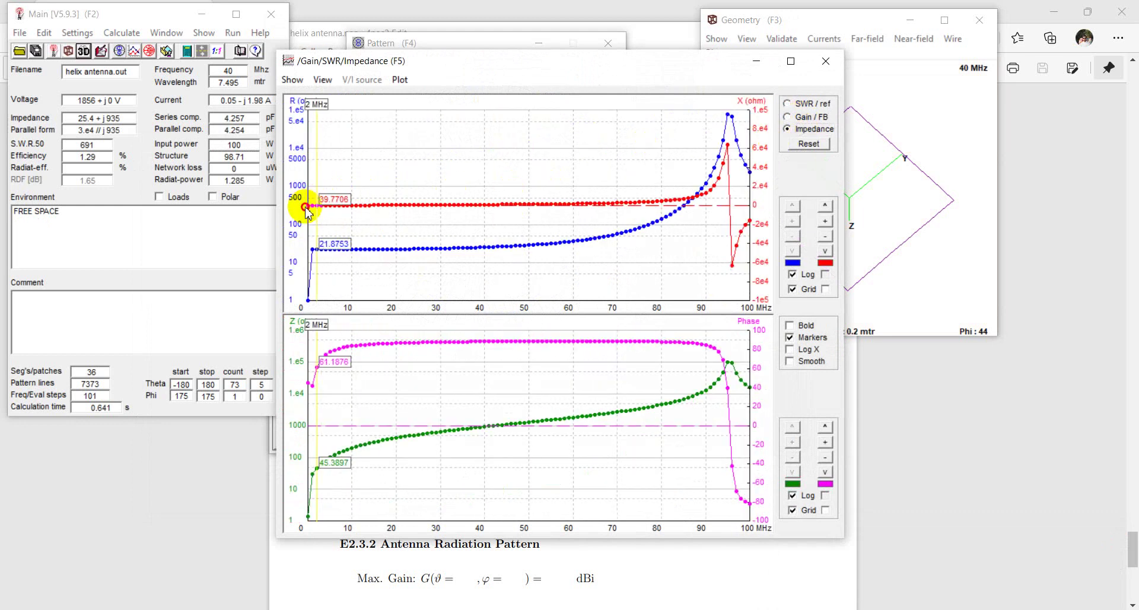
left_click(308, 211)
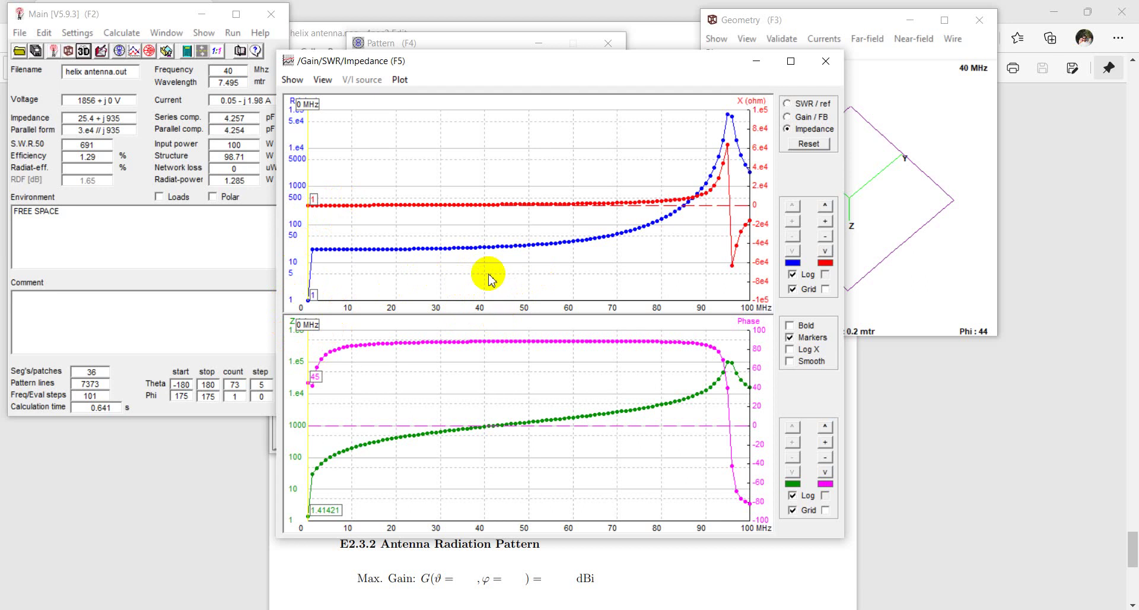
left_click(825, 61)
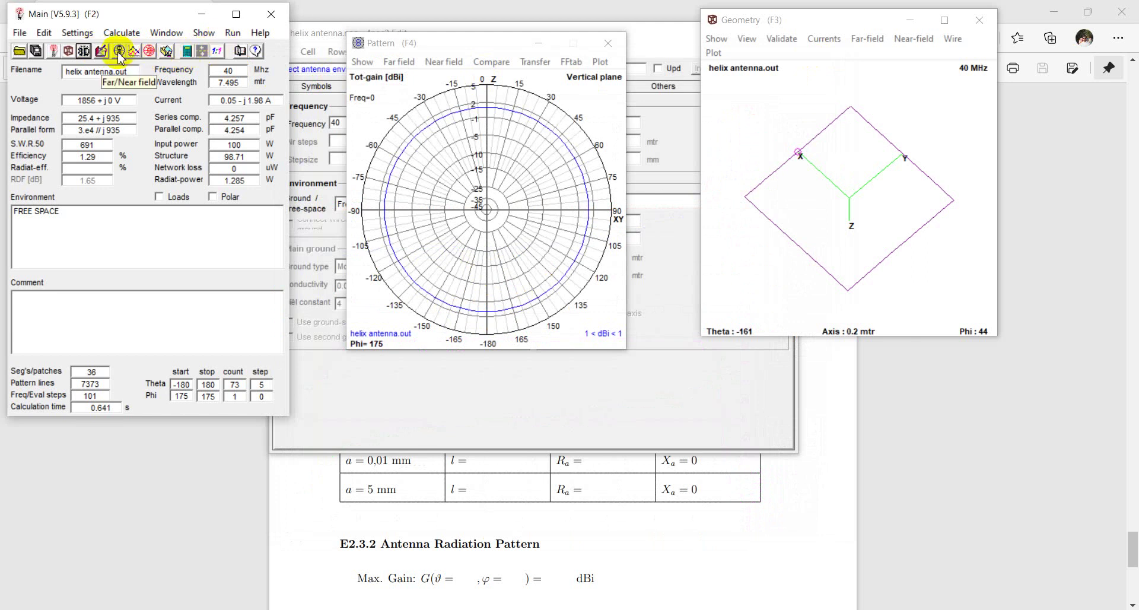
Close the pattern plot, the antenna editor and the geometry view
left_click(121, 33)
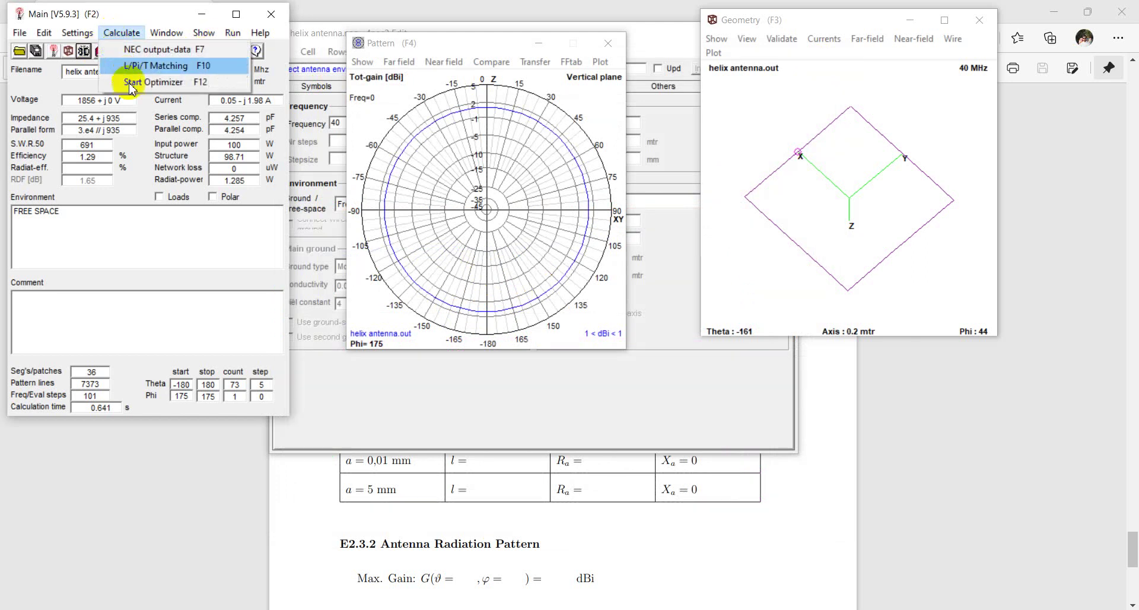
left_click(608, 44)
left_click(784, 65)
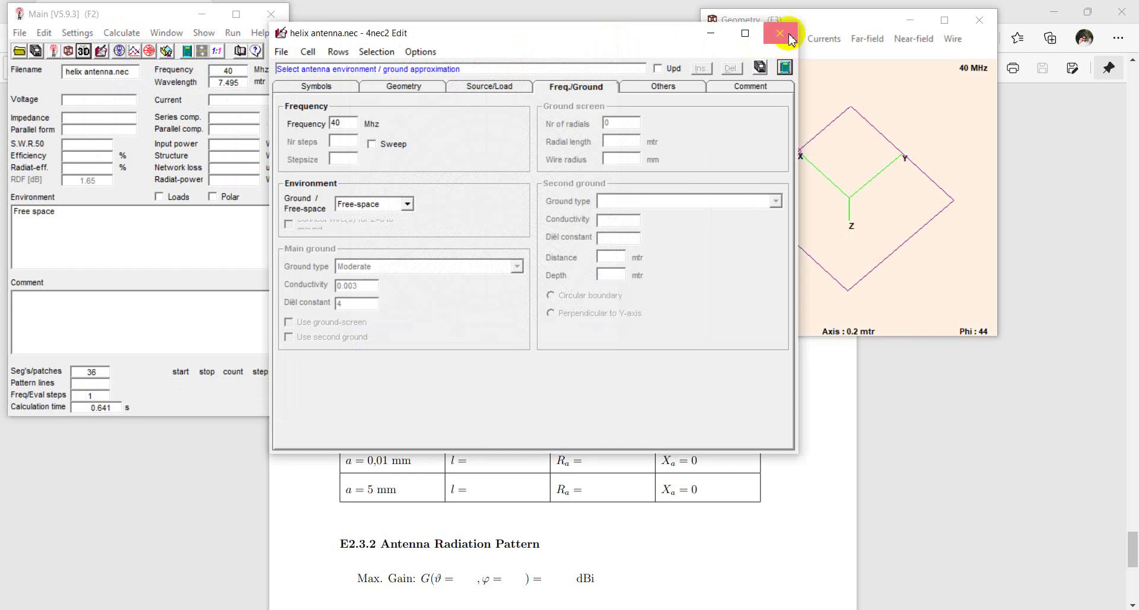
left_click(515, 363)
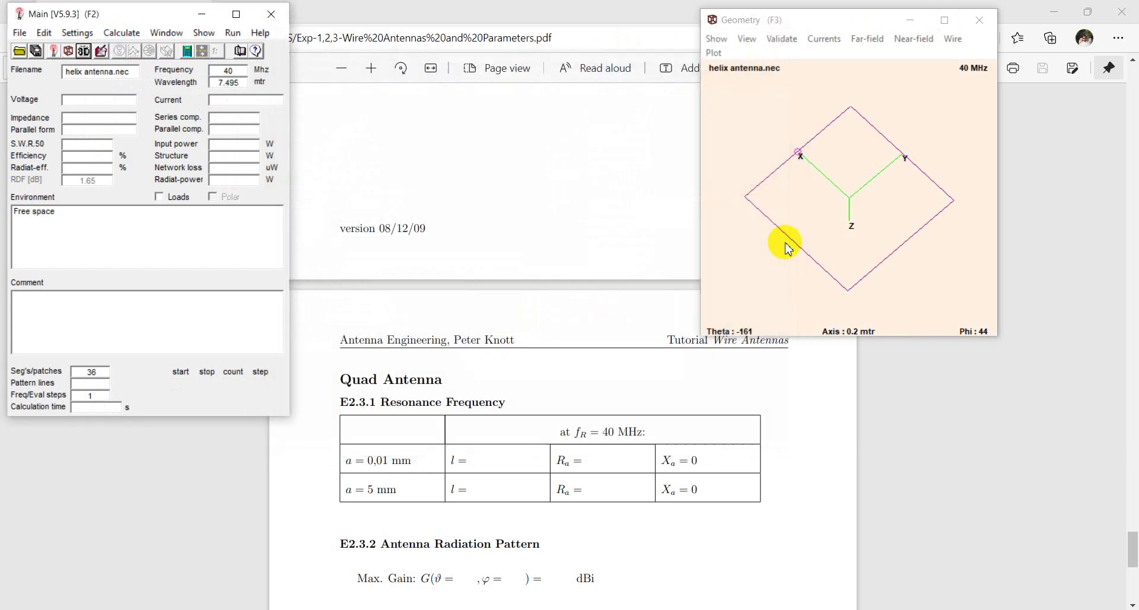
left_click(980, 20)
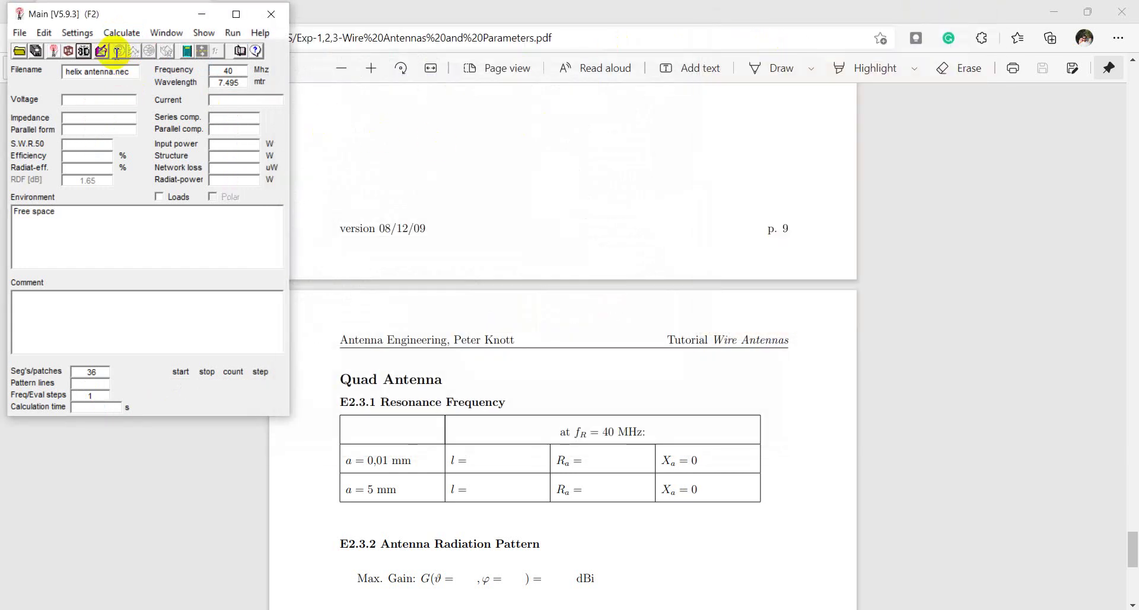
Open the optimizer, select the variable l, and start optimizing it for the input reactance X-in at 40 MHz
left_click(121, 32)
left_click(140, 84)
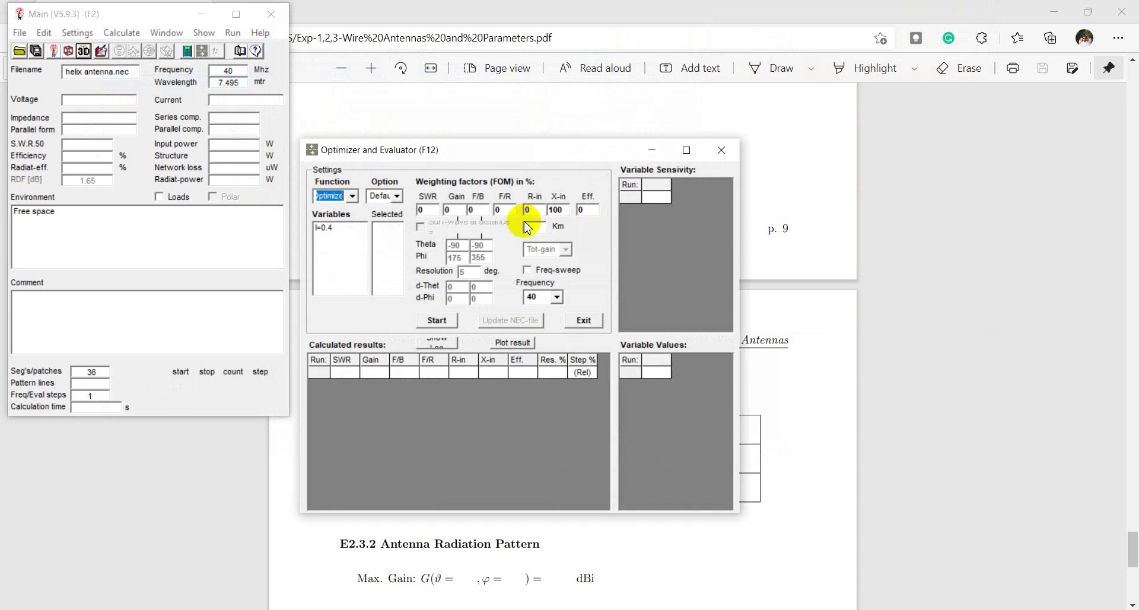
left_click(332, 227)
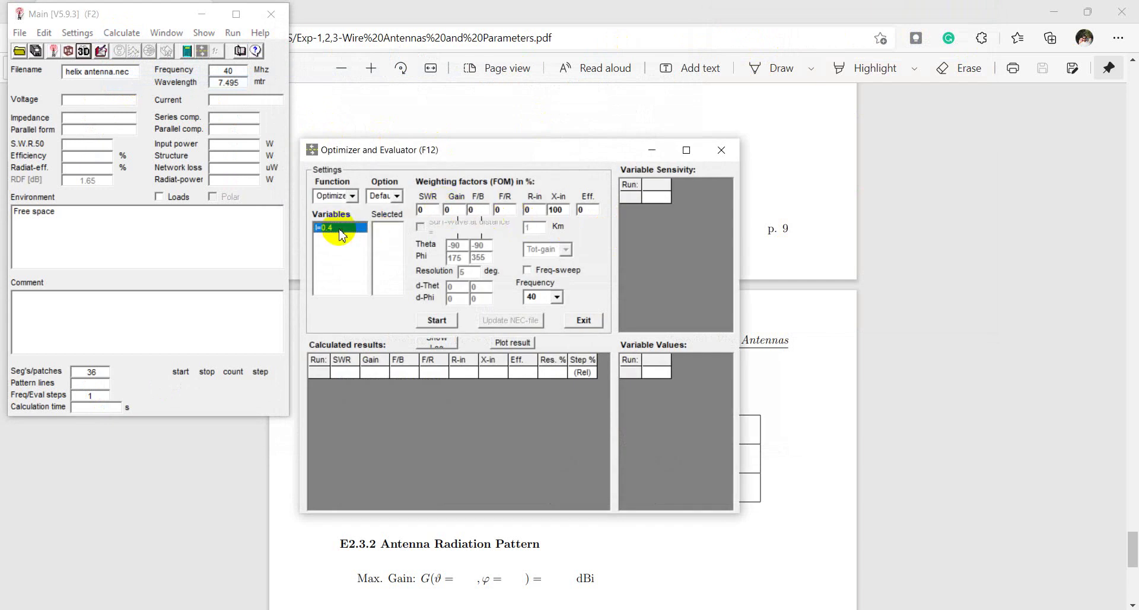
left_click(452, 322)
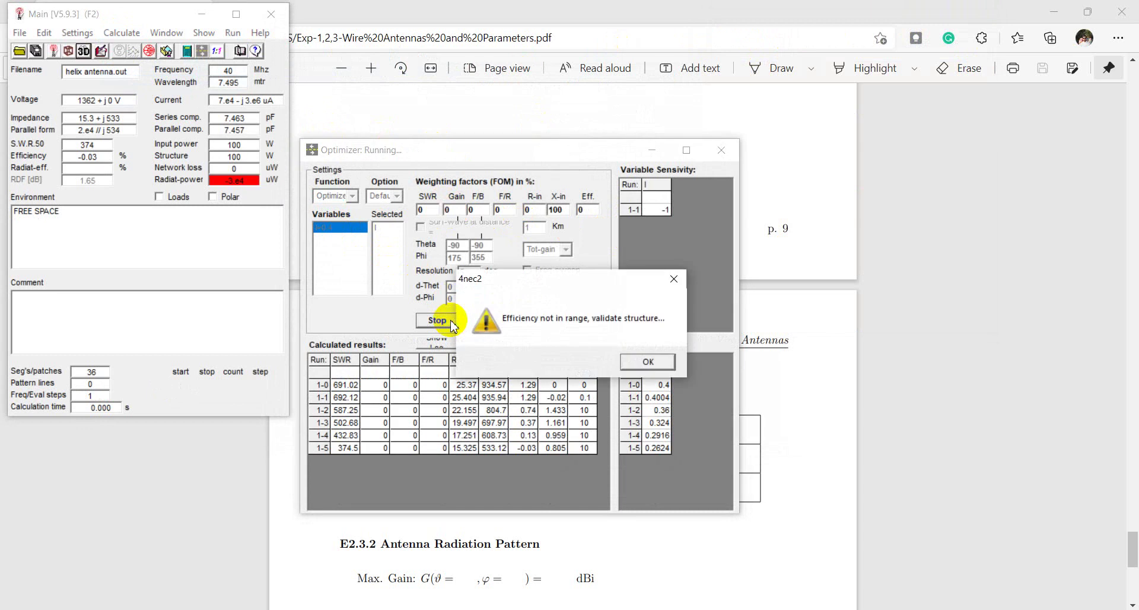
Dismiss the efficiency warning, save the optimizer's value of l over the helix antenna NEC file, and close the optimizer
left_click(656, 365)
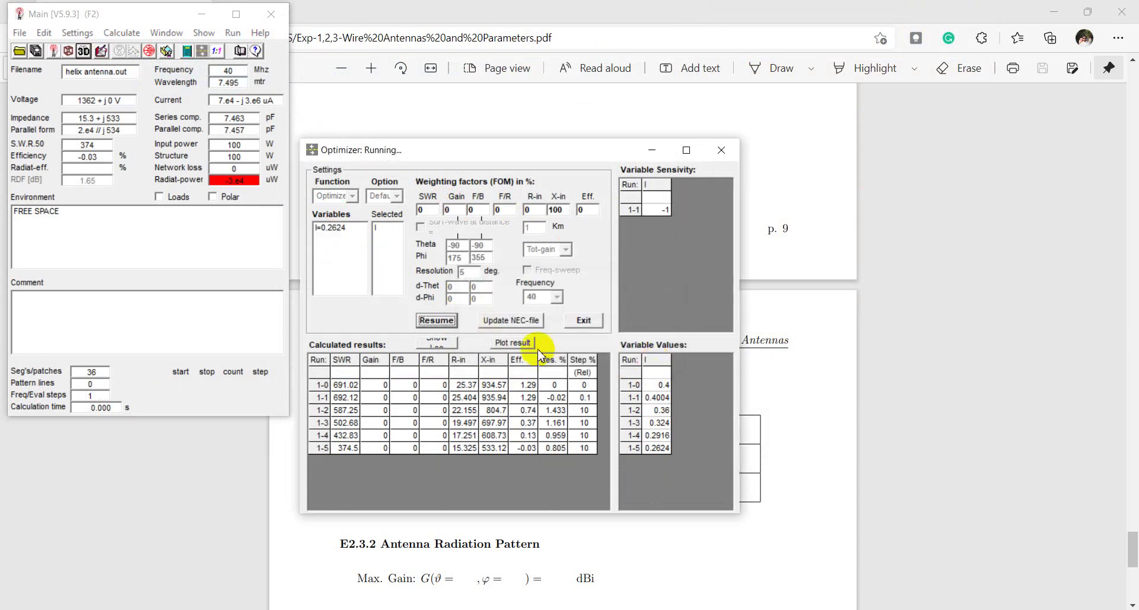
left_click(515, 321)
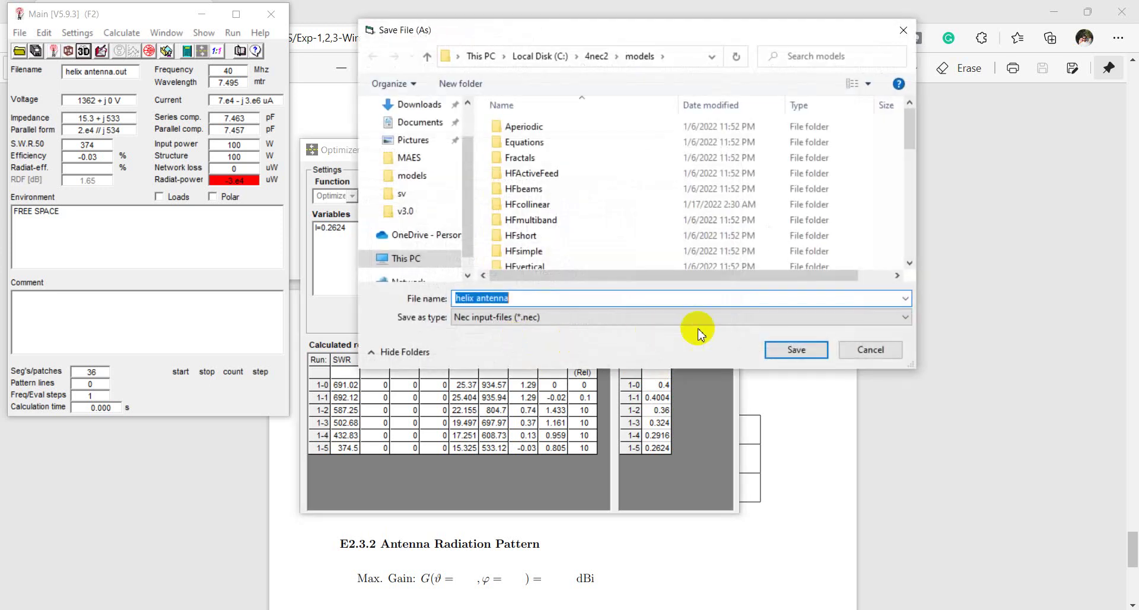
left_click(775, 350)
left_click(632, 324)
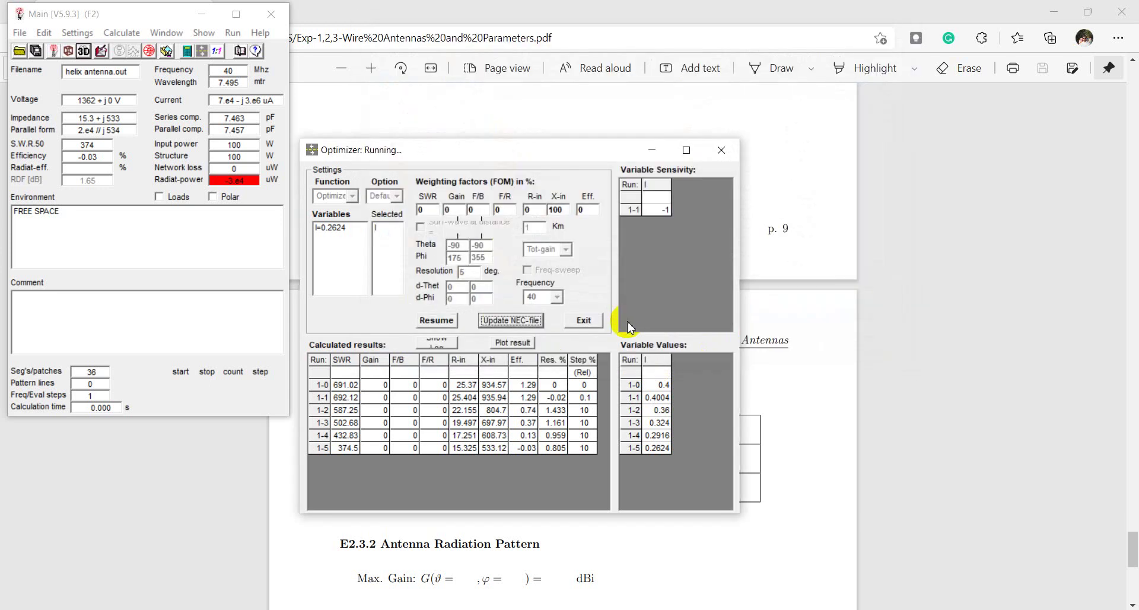
left_click(736, 153)
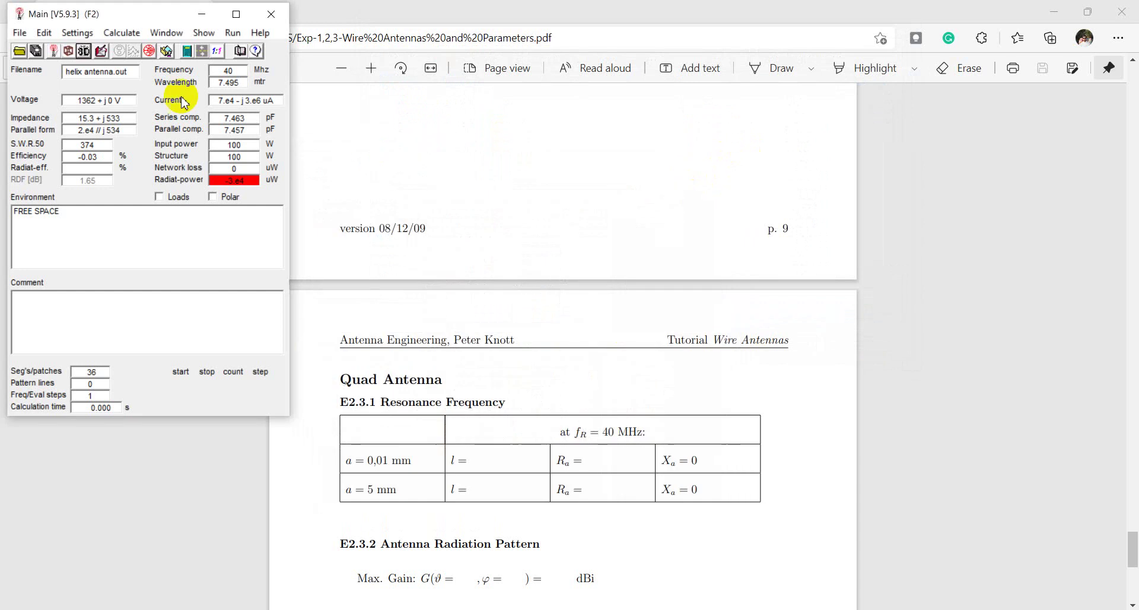
Reopen the antenna in the geometry editor and generate a frequency sweep from 0 to 100 MHz in 1 MHz steps
left_click(101, 51)
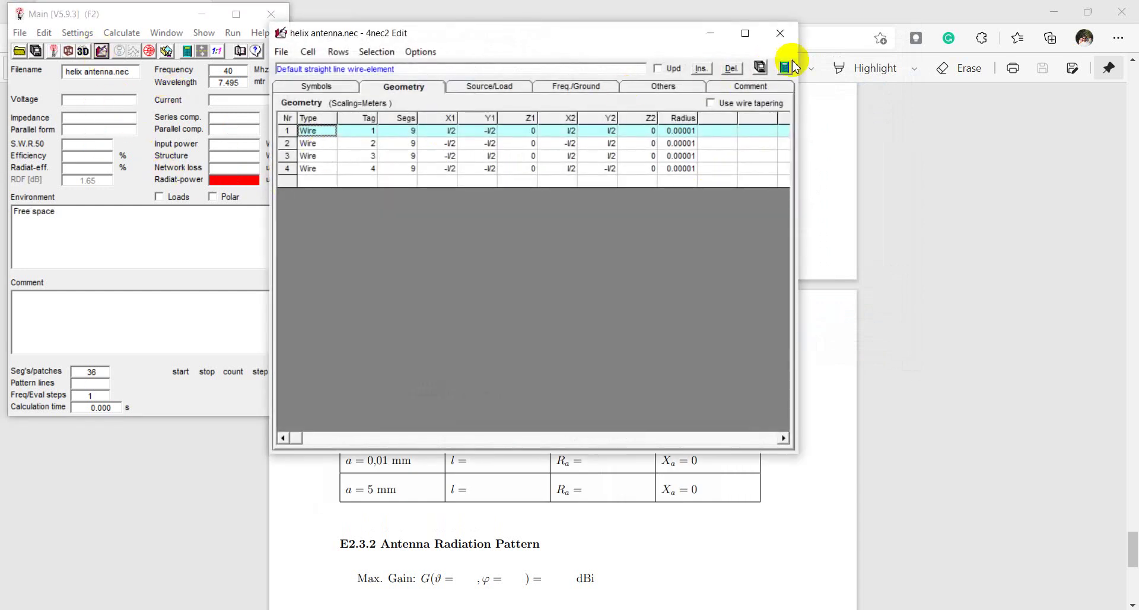
left_click(785, 67)
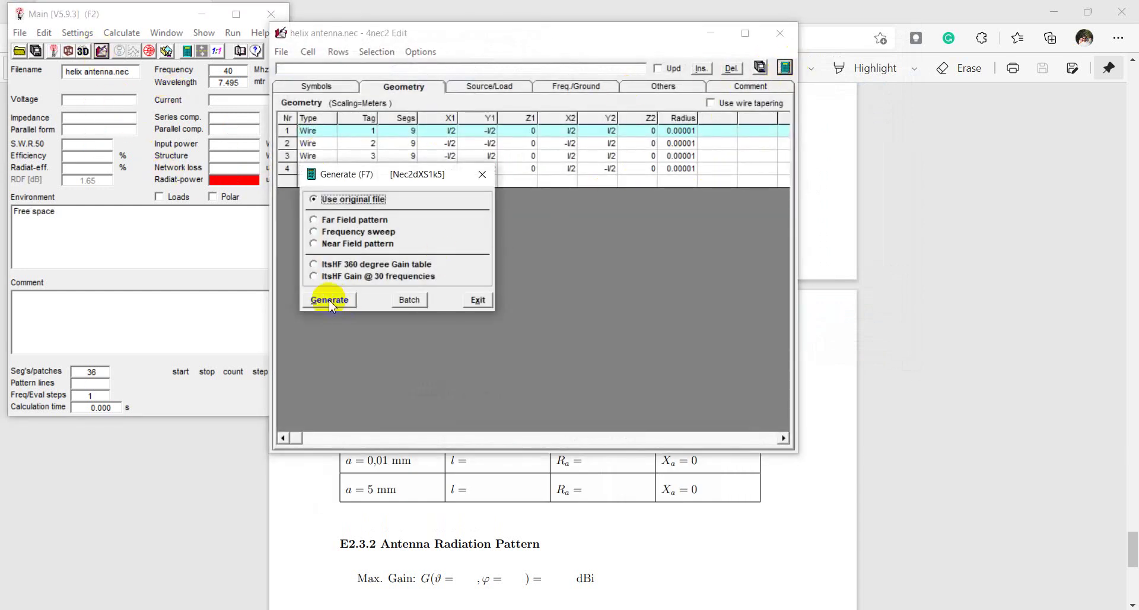
left_click(330, 233)
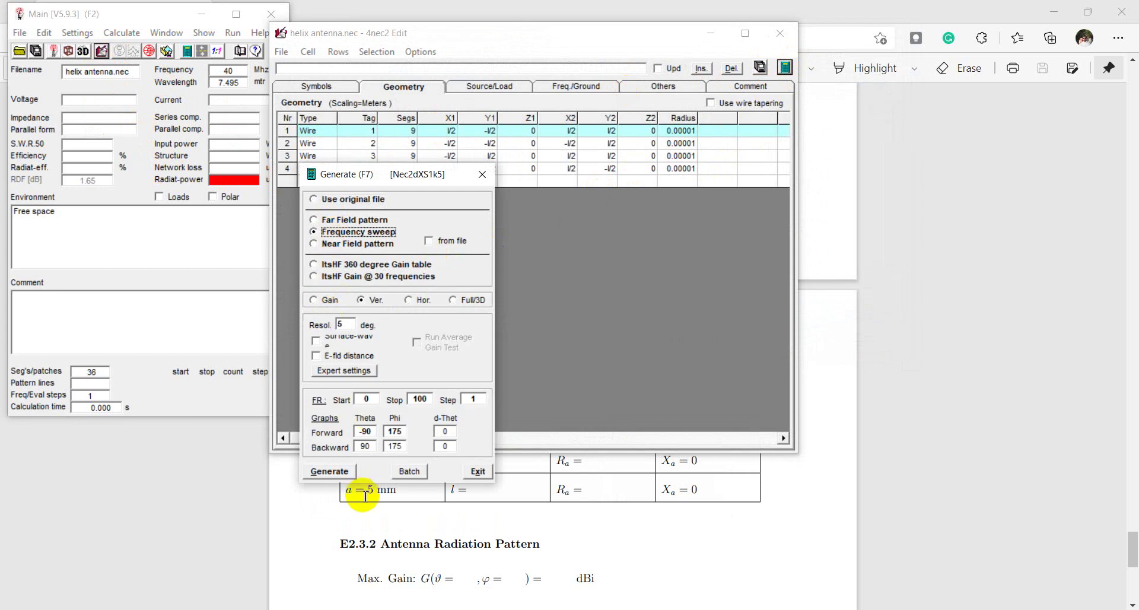
left_click(333, 472)
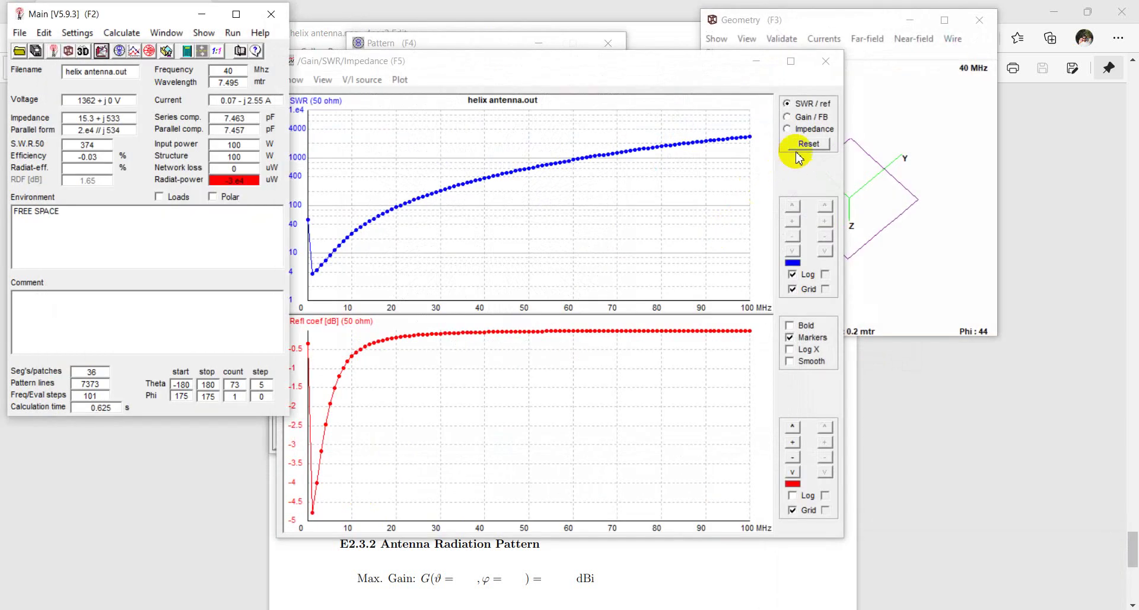
Inspect the sweep's impedance curves at 40 MHz, close the graphs, and return to the quad antenna tutorial page
left_click(807, 129)
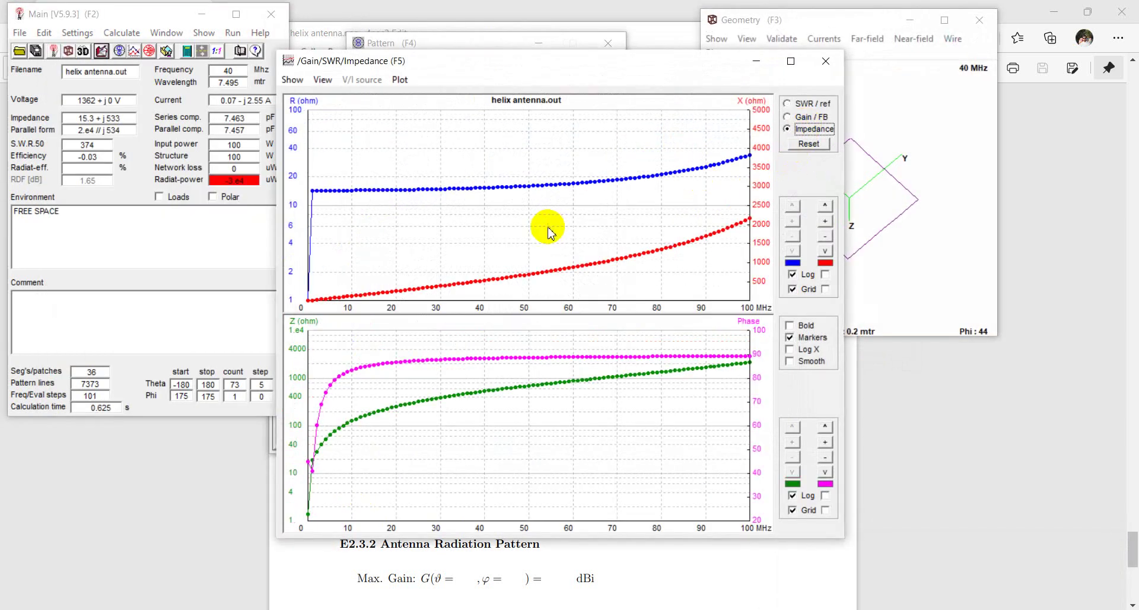
mouse_move(535, 235)
left_mouse_down()
mouse_move(305, 262)
mouse_move(356, 273)
mouse_move(628, 227)
mouse_move(530, 289)
mouse_move(485, 290)
left_mouse_up()
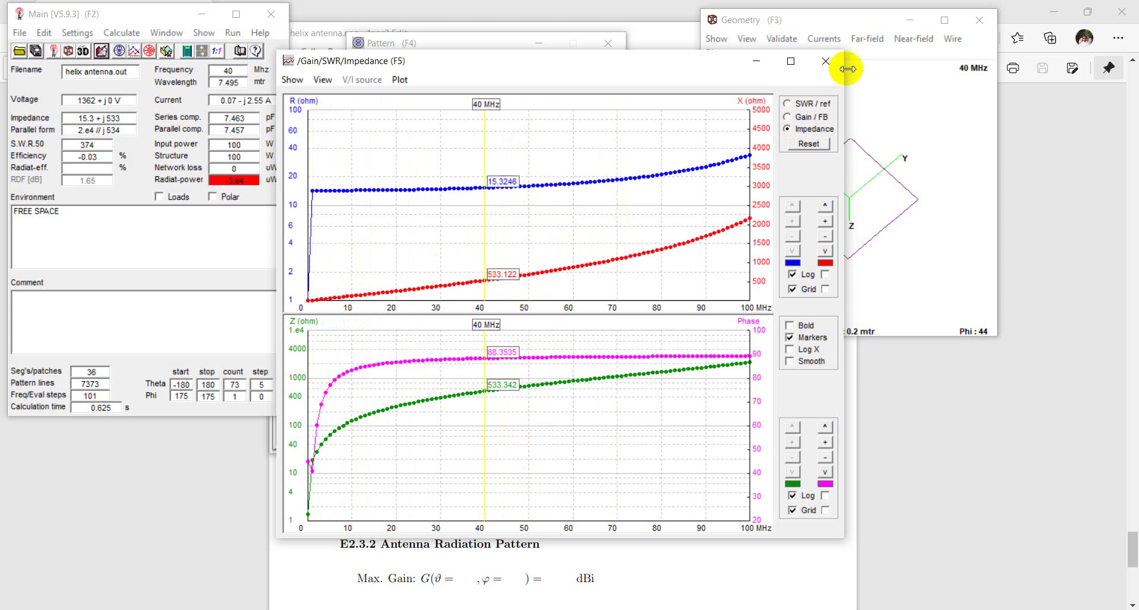
left_click(829, 64)
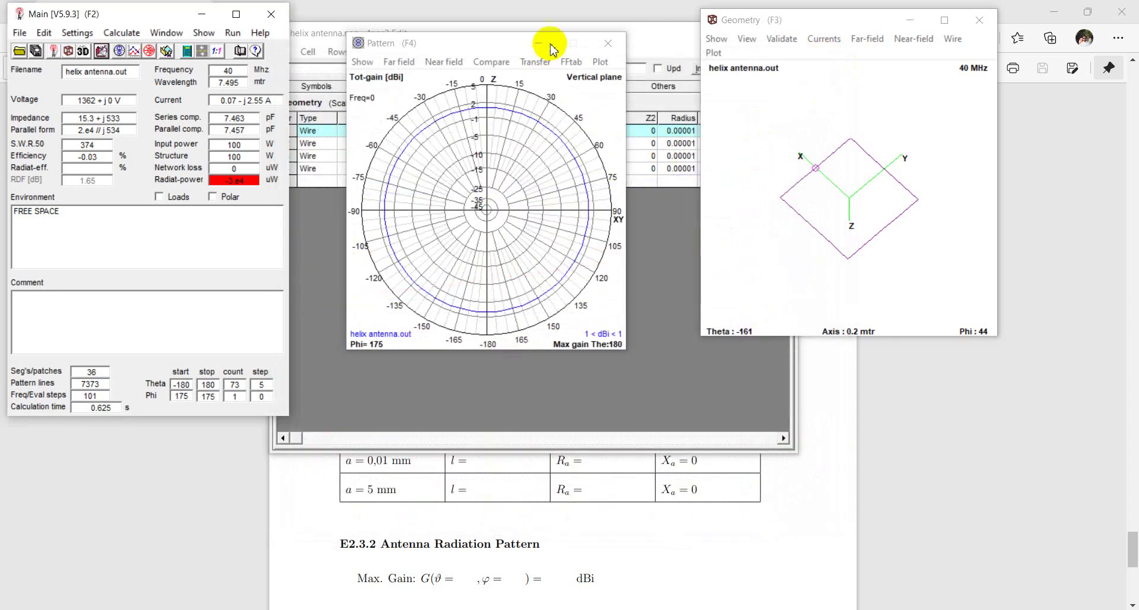
left_click(531, 39)
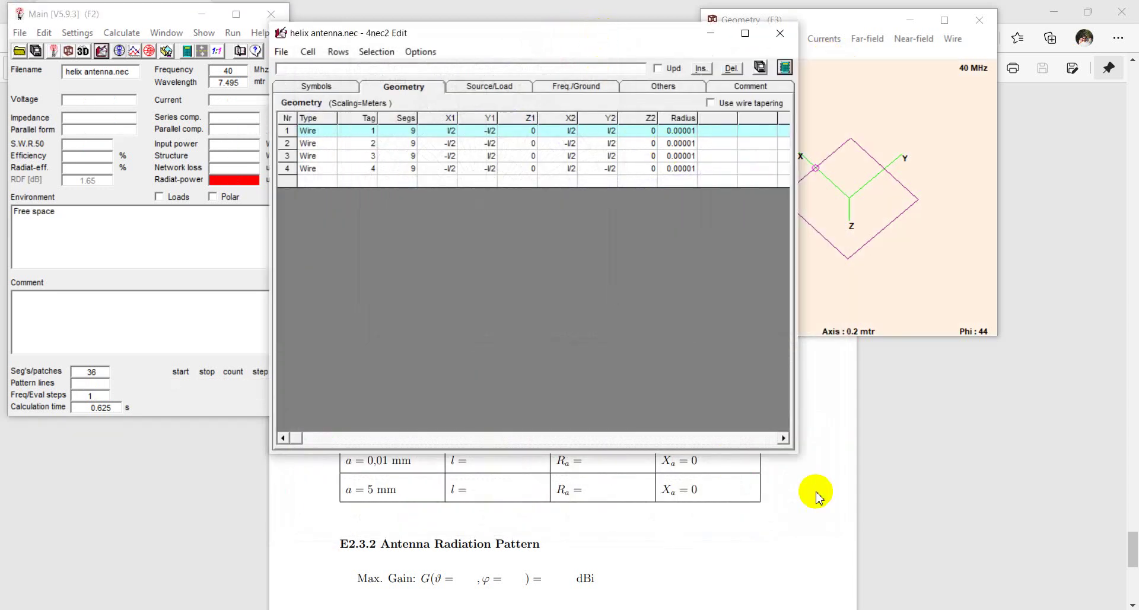
left_click(813, 491)
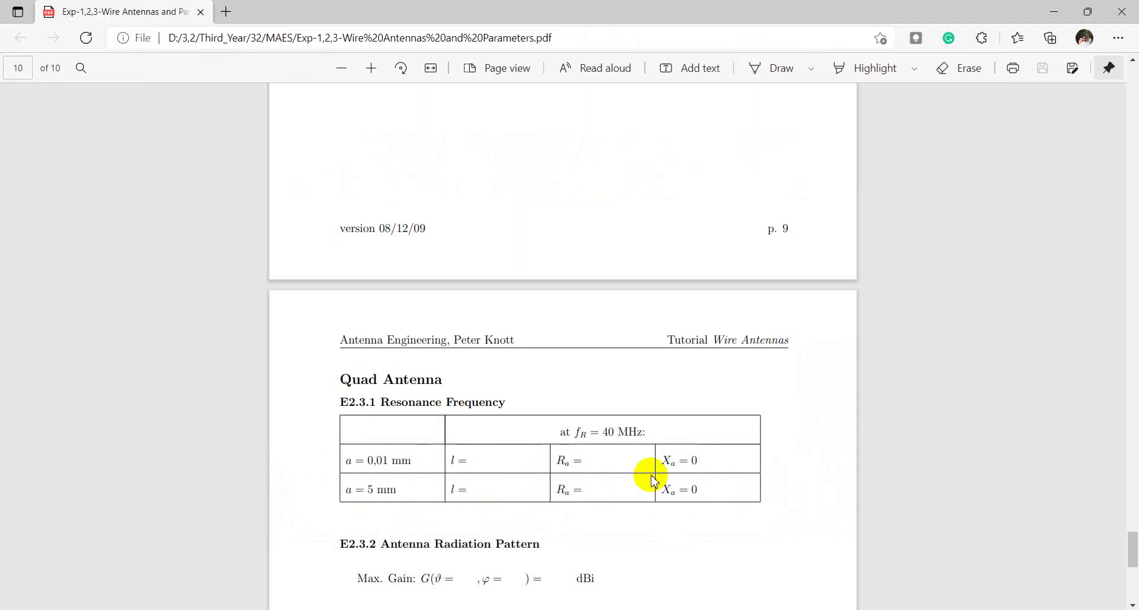
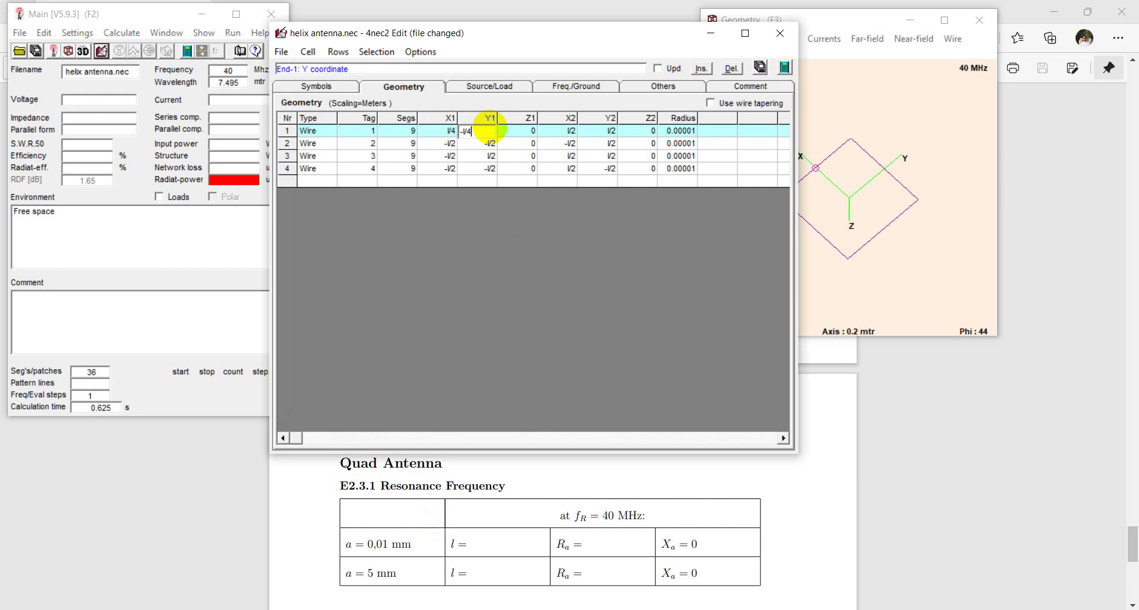
Set wire 1's end coordinates to Y1 = -l/4, X2 = l/4 and Y2 = l/4
key("Left")
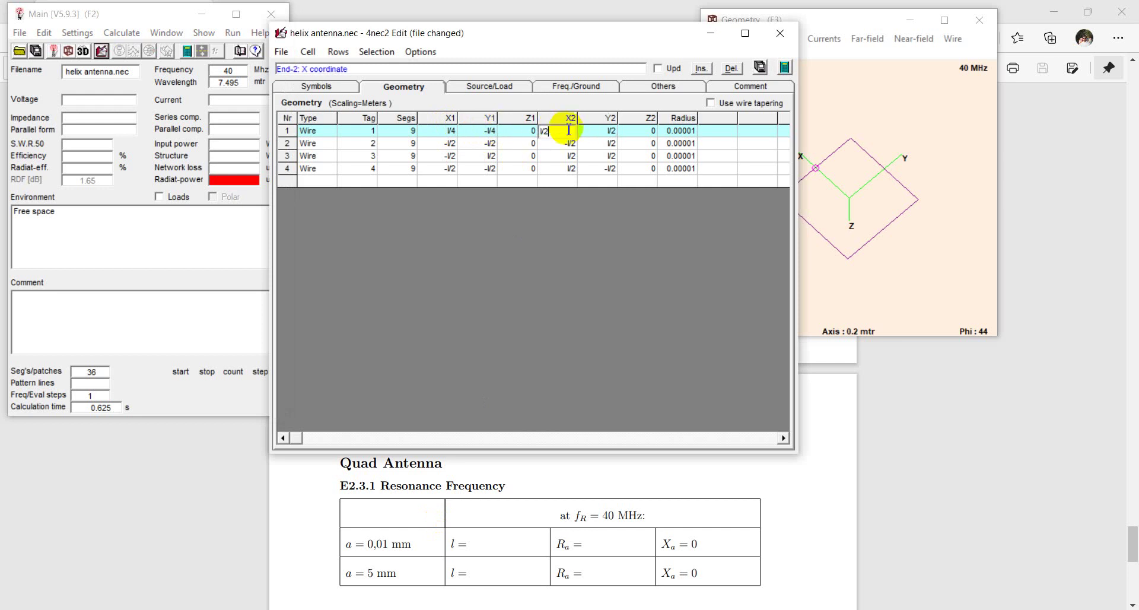
left_click(606, 132)
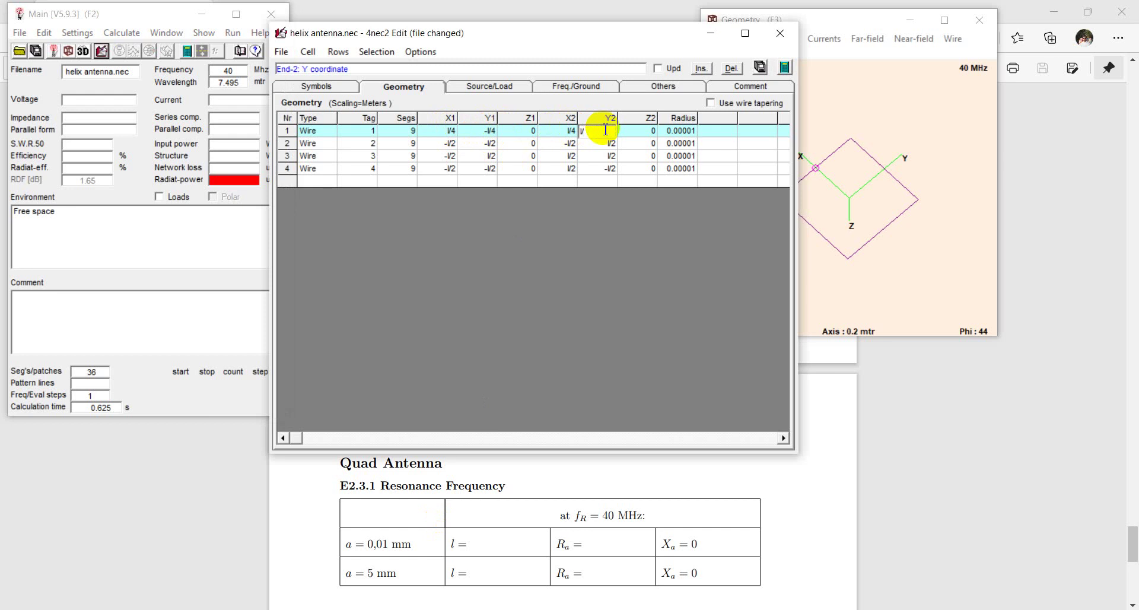
type("l/4")
key("Return")
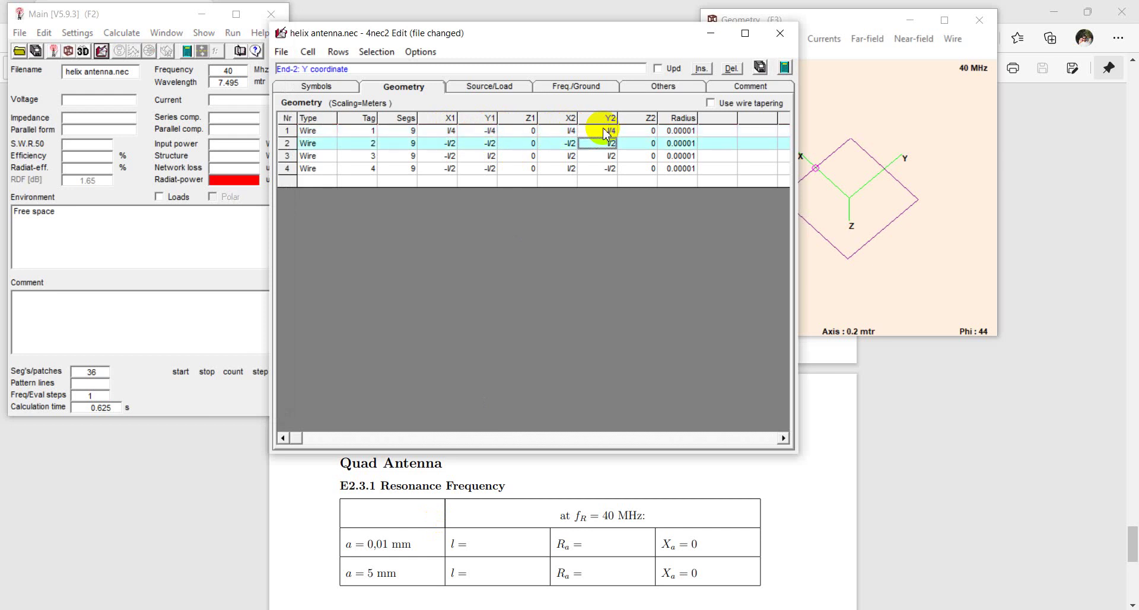
Change wire 2's coordinates to X1 = -l/4, Y1 = -l/4, X2 = -l/4 and Y2 = l/4
left_click(605, 142)
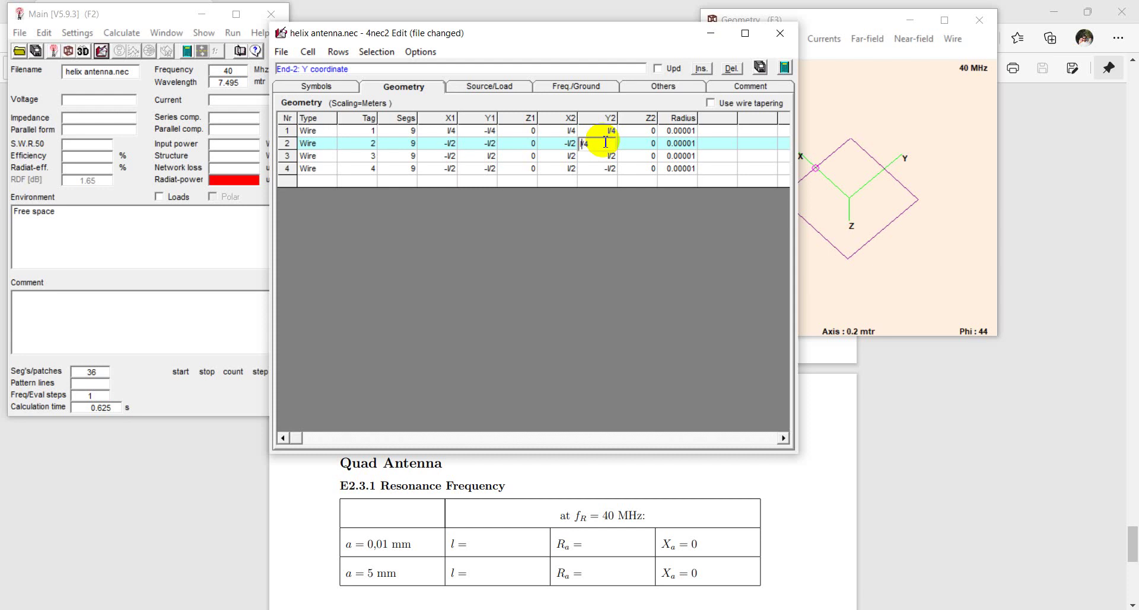
left_click(564, 142)
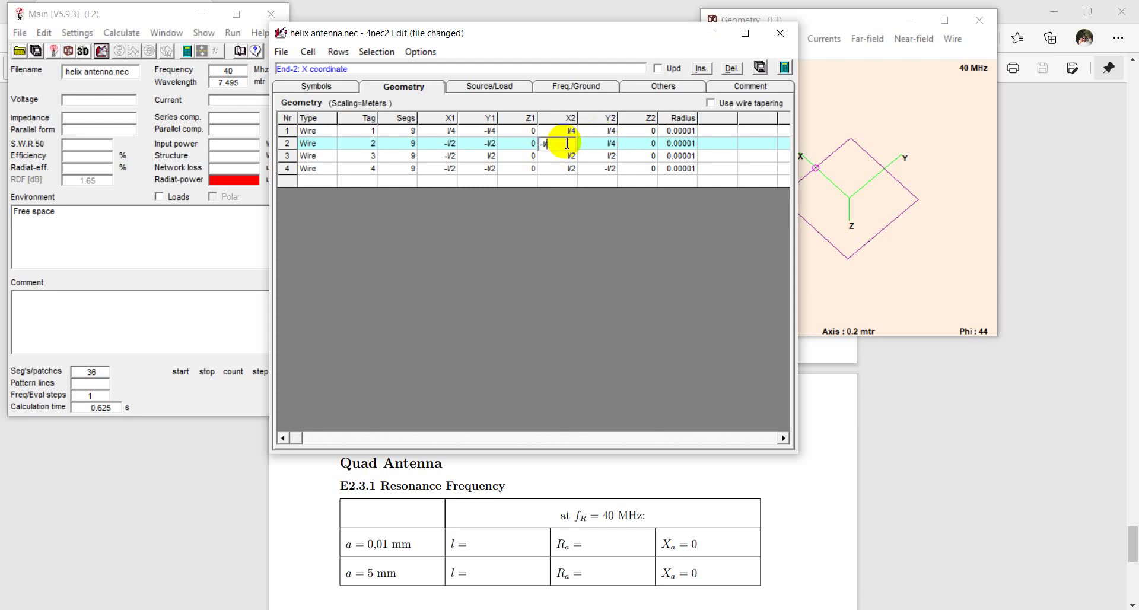
key("Left")
key("Left")
key("Left")
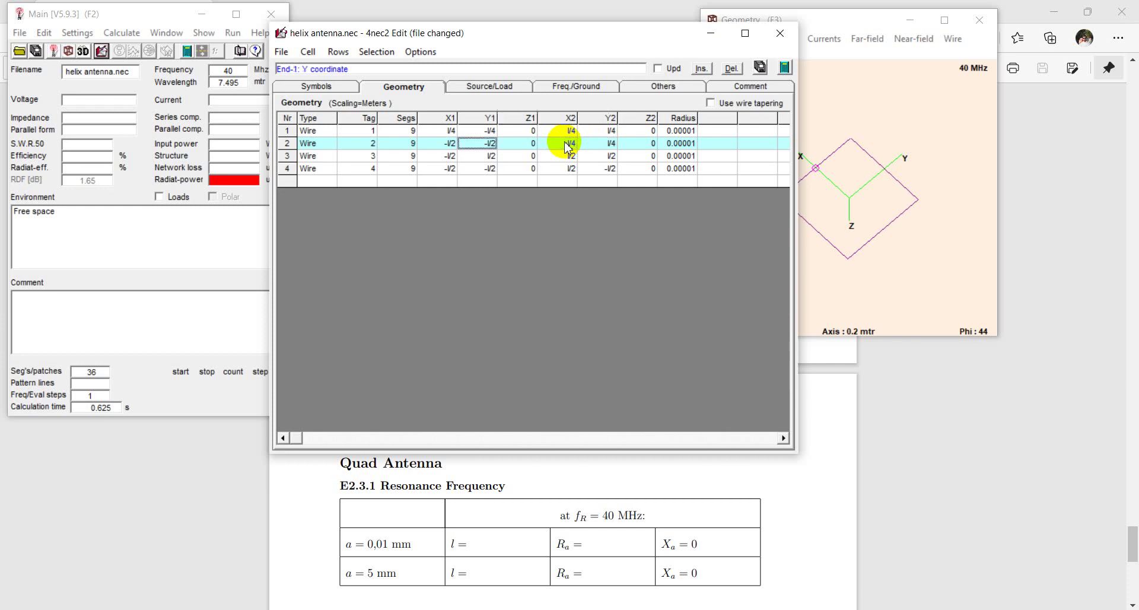
left_click(480, 144)
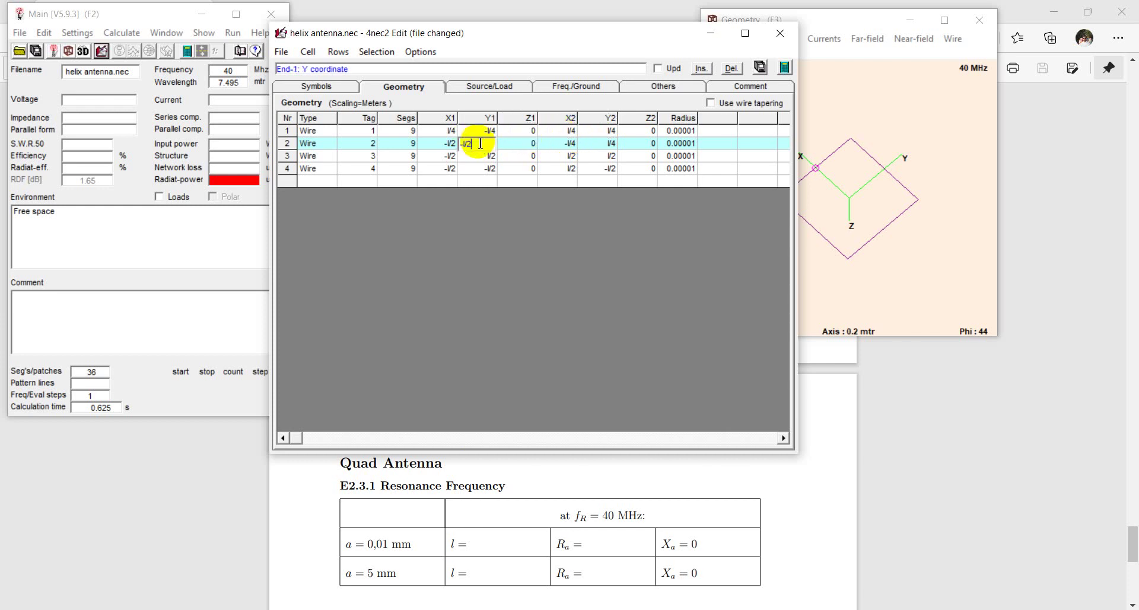
type("4")
key("Tab")
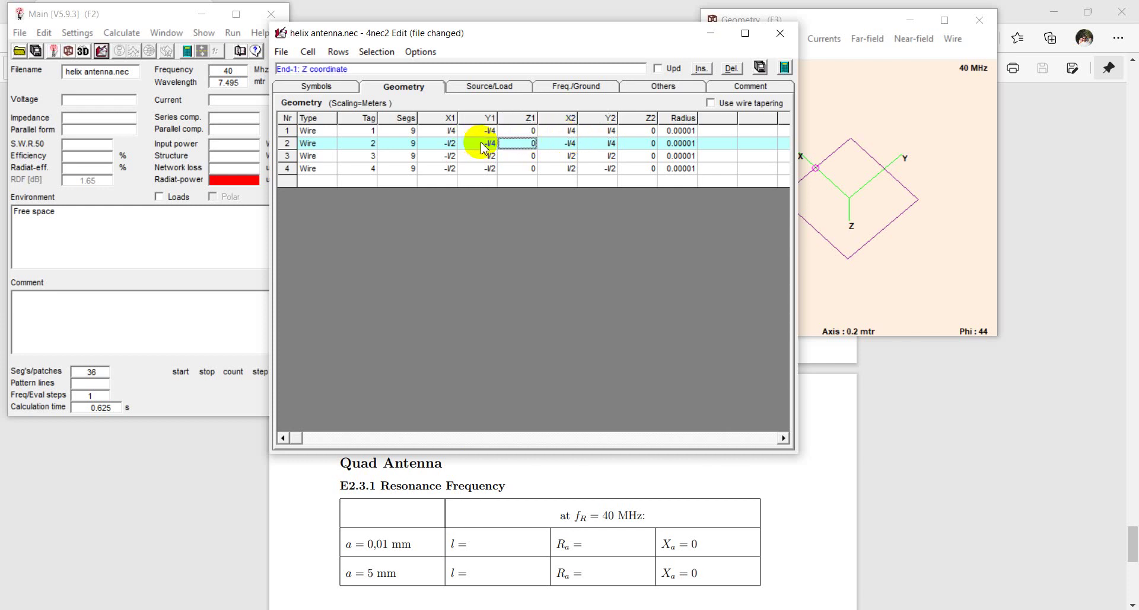
key("Left")
key("Left")
key("Right")
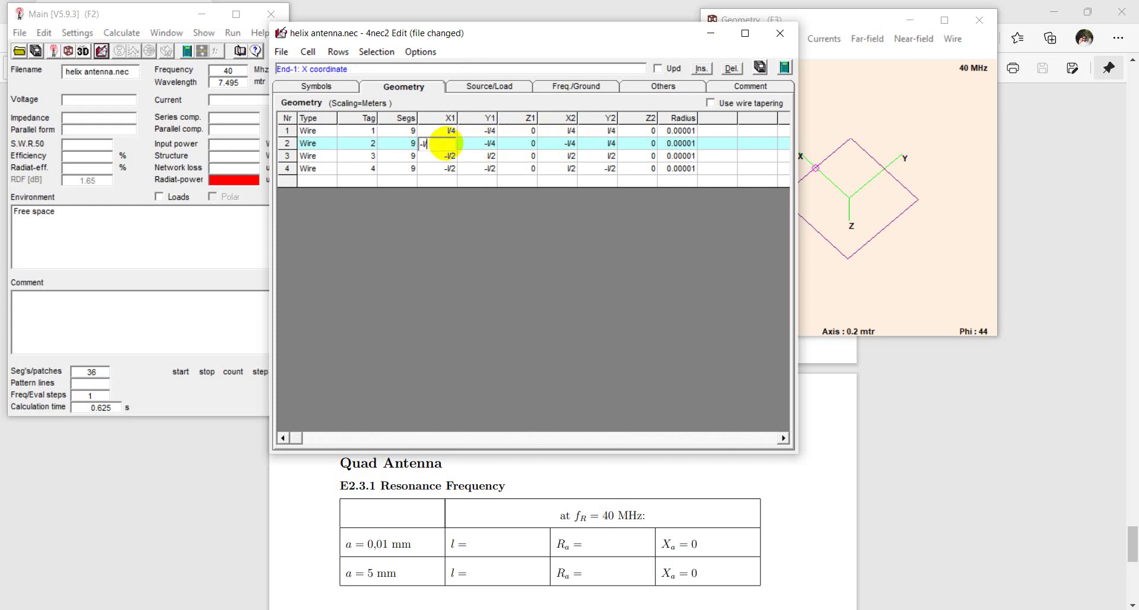
Change wire 3's coordinates to X1 = -l/4, Y1 = l/4, X2 = l/4 and Y2 = l/4
double_click(455, 157)
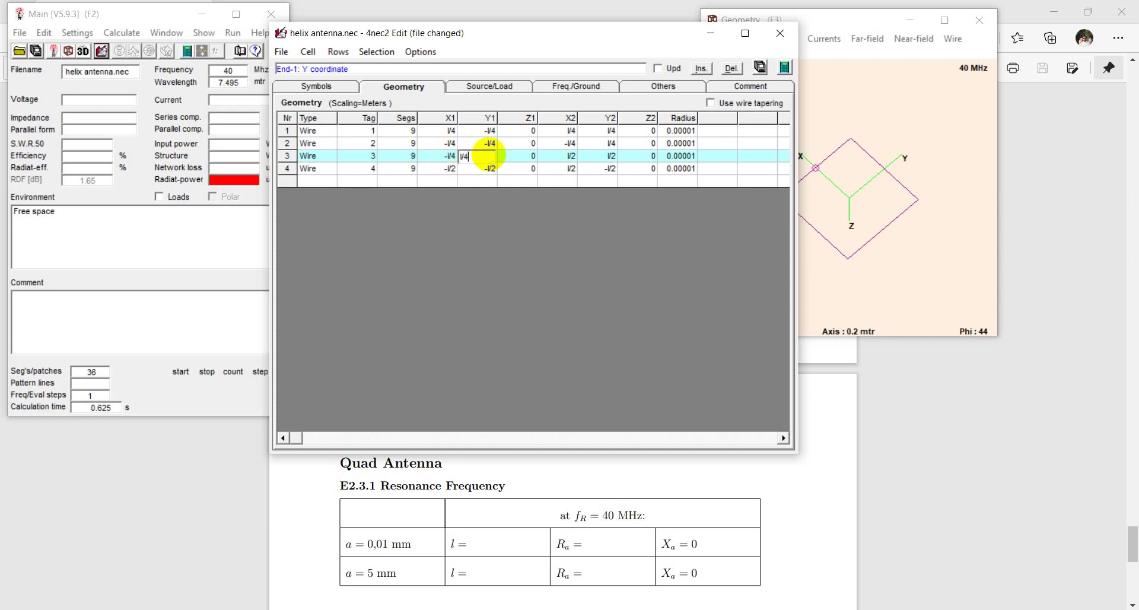
key("Return")
double_click(558, 156)
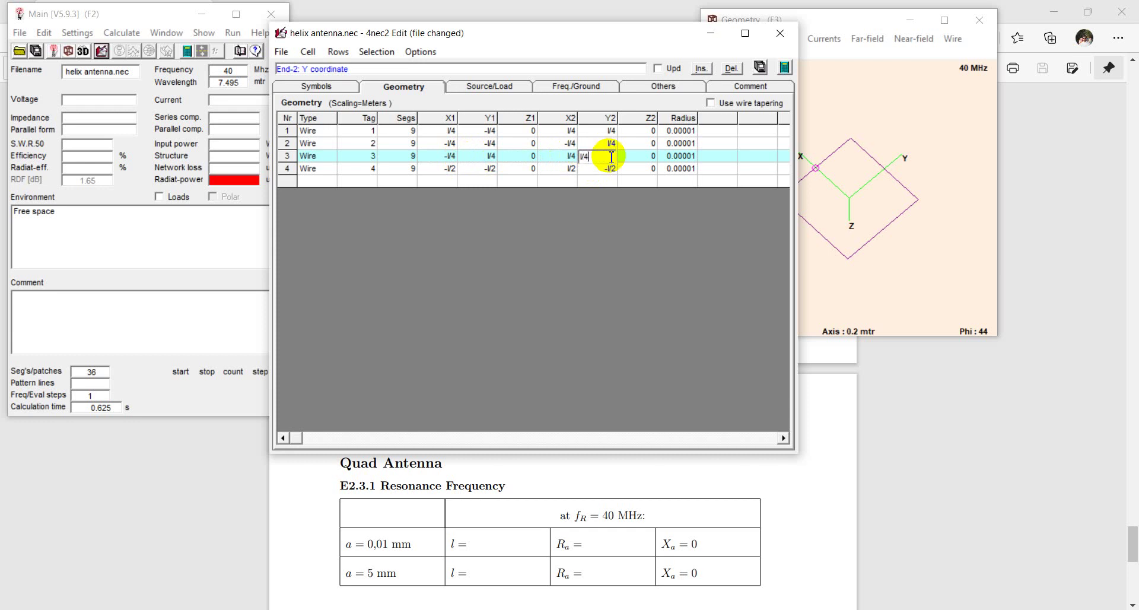
Change wire 4's coordinates to X1 = -l/4, Y1 = -l/4, X2 = l/4 and Y2 = -l/4
double_click(449, 169)
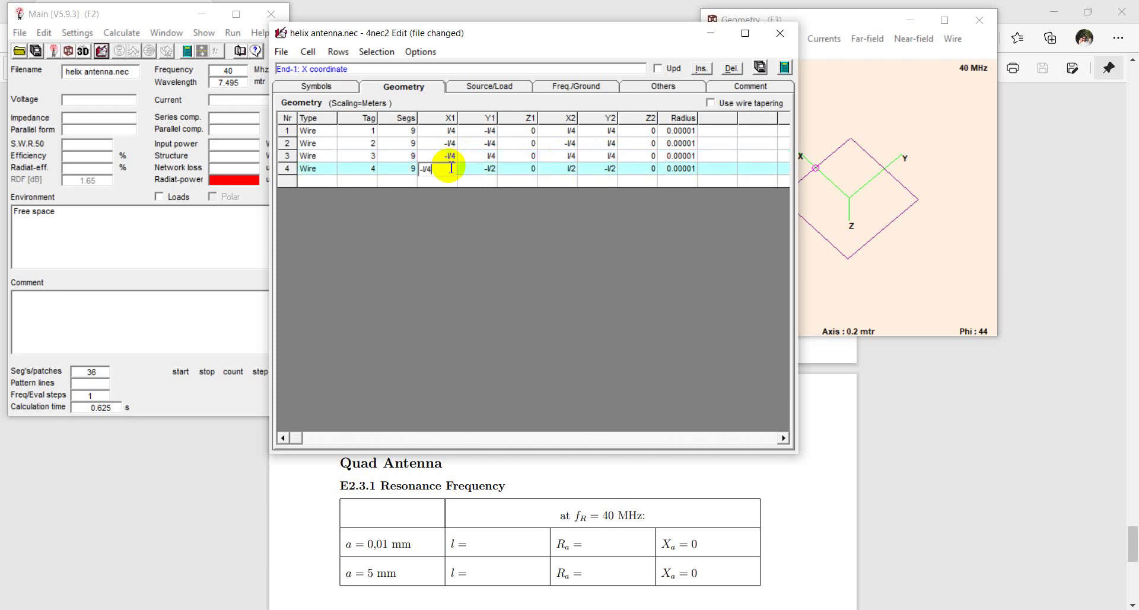
key("Return")
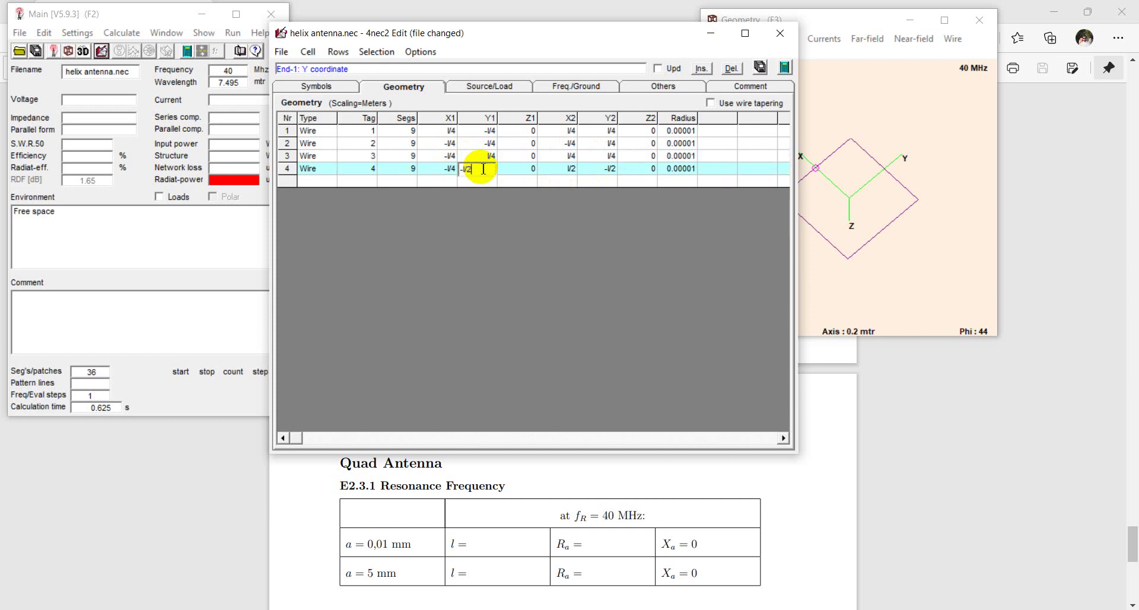
key("Return")
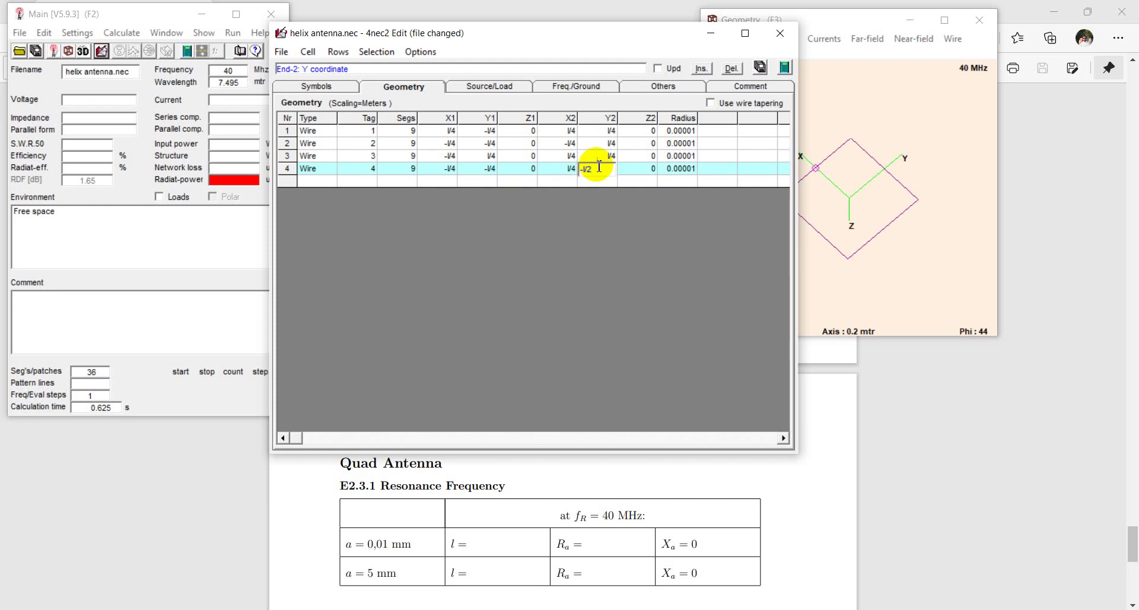
key("Return")
Generate the 0 to 100 MHz frequency sweep for the edited geometry and display its impedance graphs
left_click(785, 67)
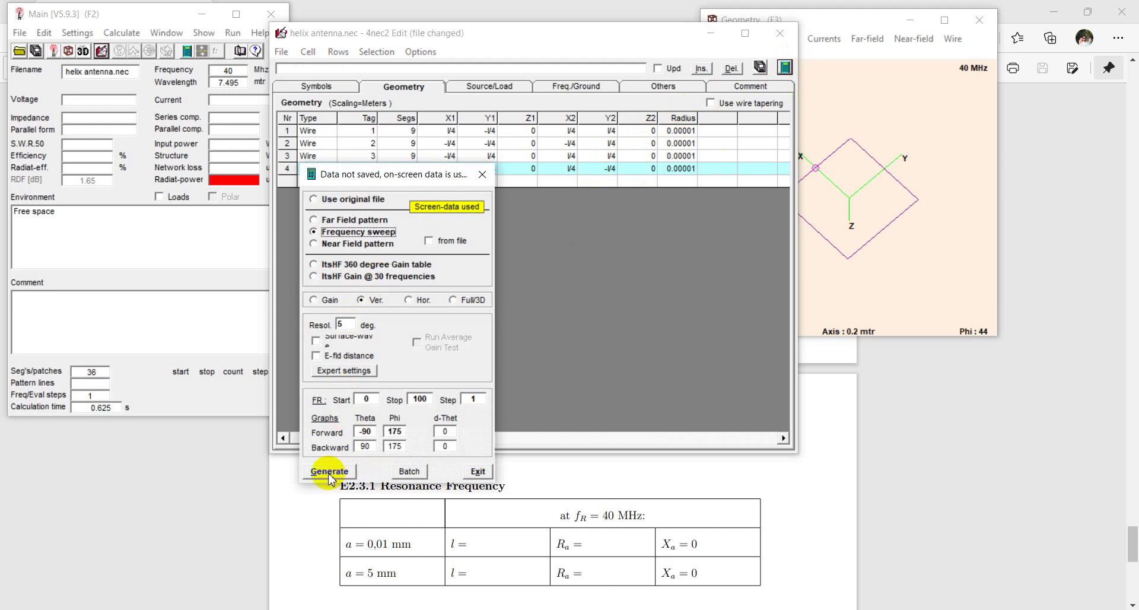
left_click(331, 472)
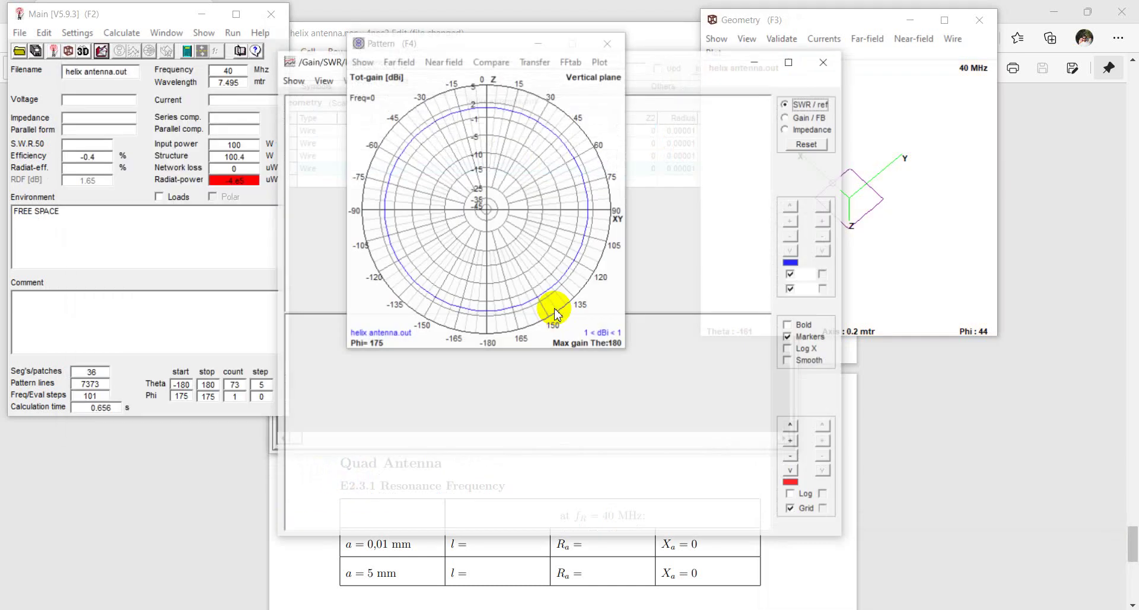
left_click(794, 129)
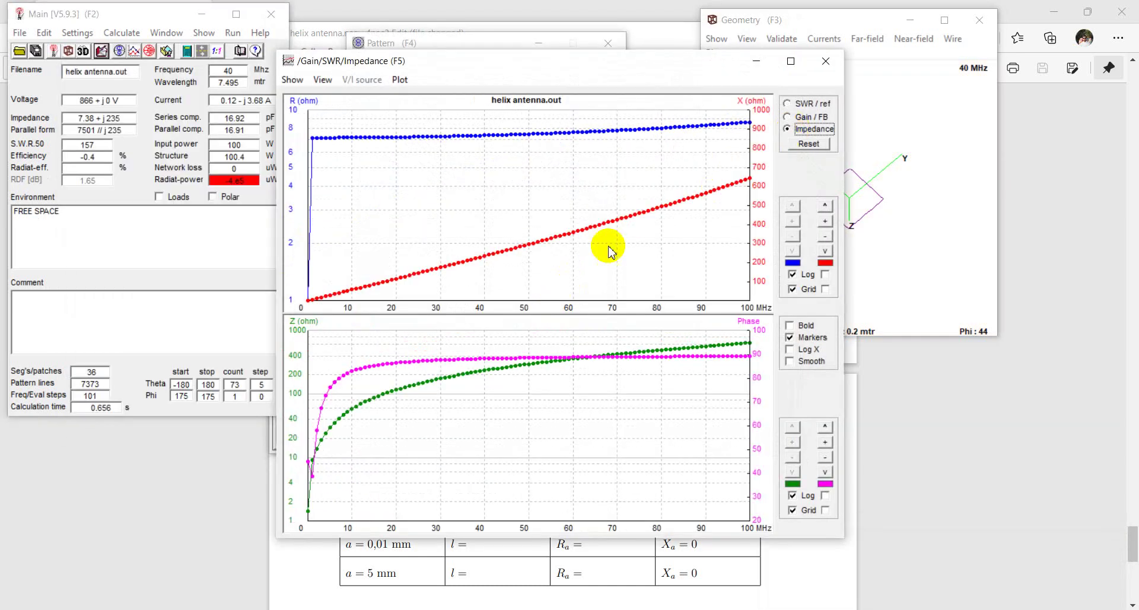
Check the impedance curves at 0 MHz, look through the gain and SWR graphs, and close the graphs
left_click(305, 275)
left_click_drag(304, 275, 308, 276)
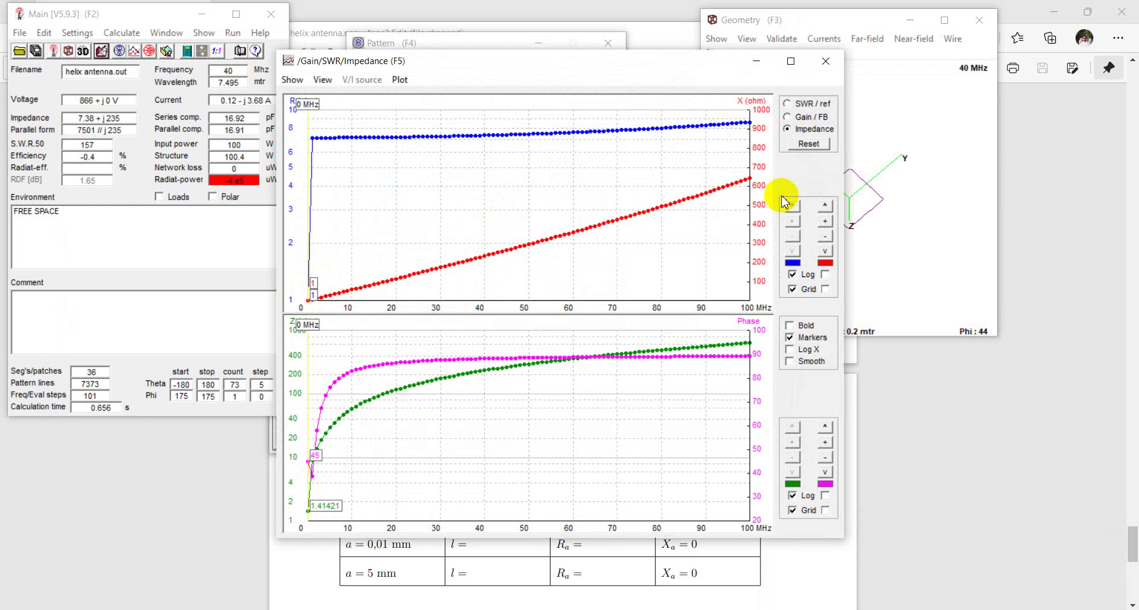
left_click(813, 117)
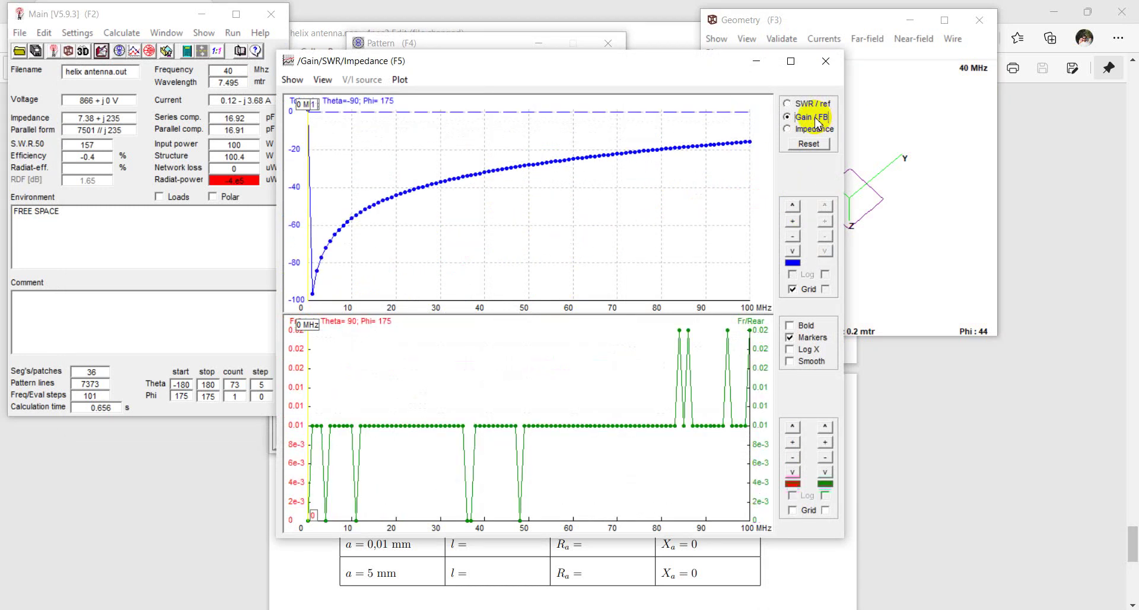
left_click(813, 104)
left_click(813, 129)
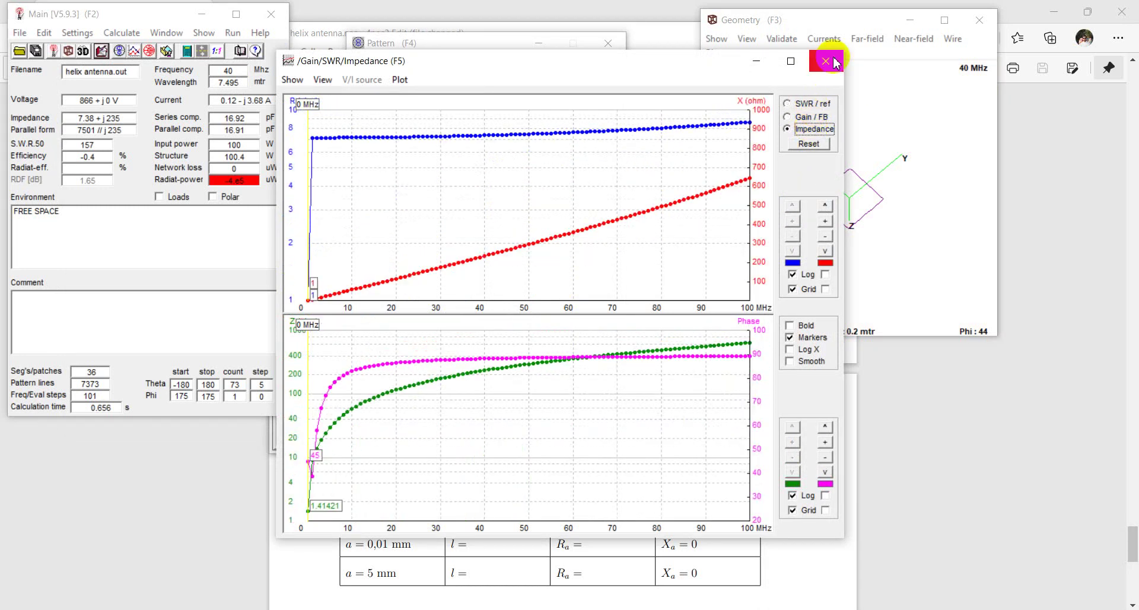
left_click(826, 61)
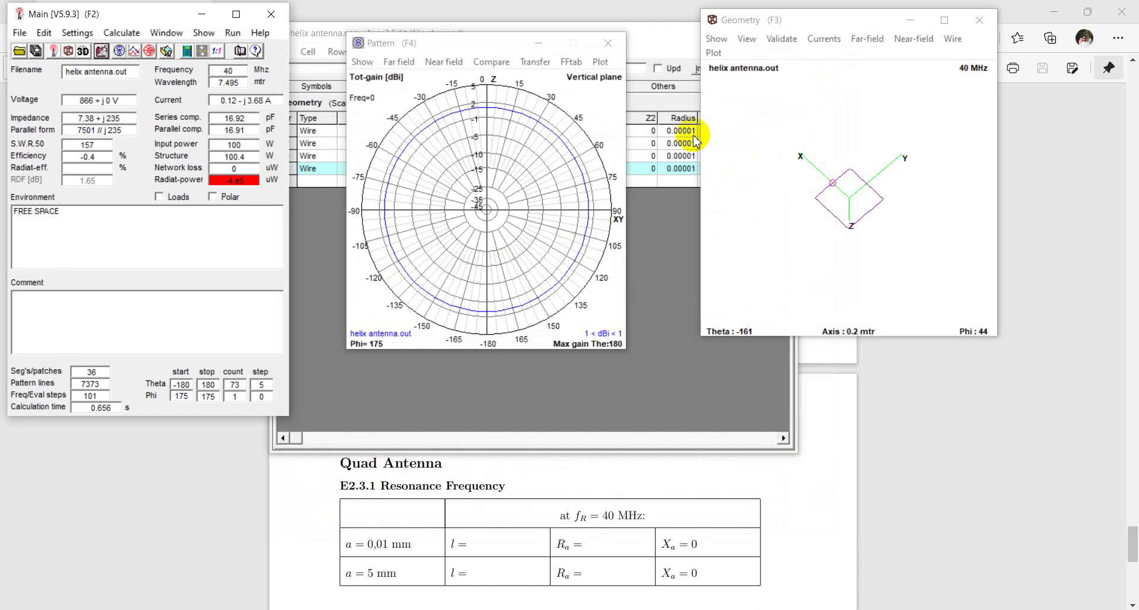
Set the radius of wires 1, 2 and 3 to 0.005 and of wire 4 to 0.0005
left_click(671, 31)
left_click(694, 131)
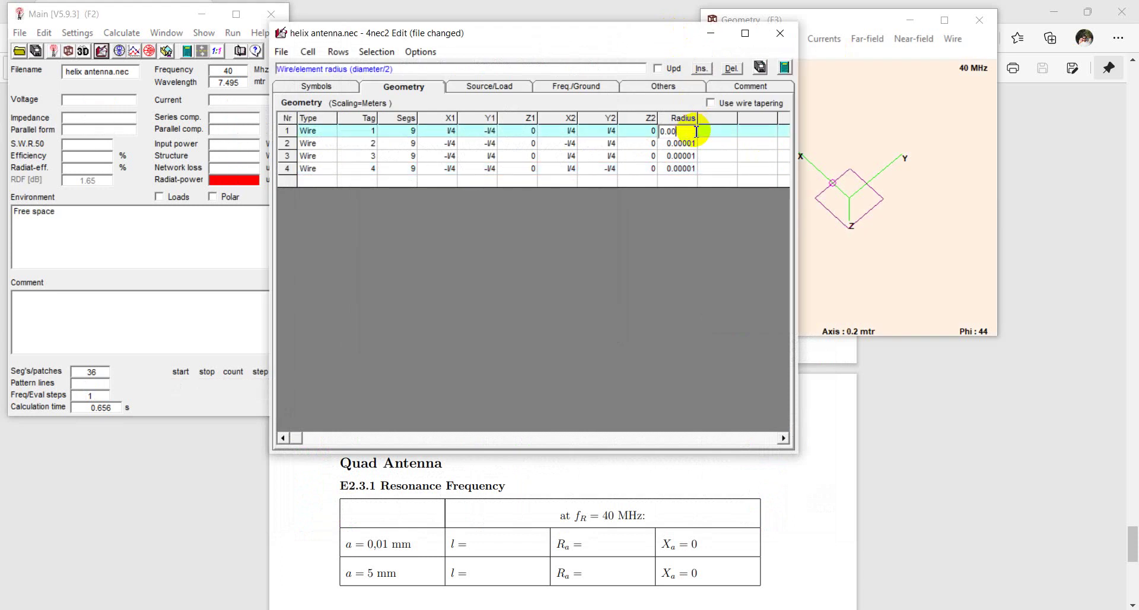
type("0.005")
key("Return")
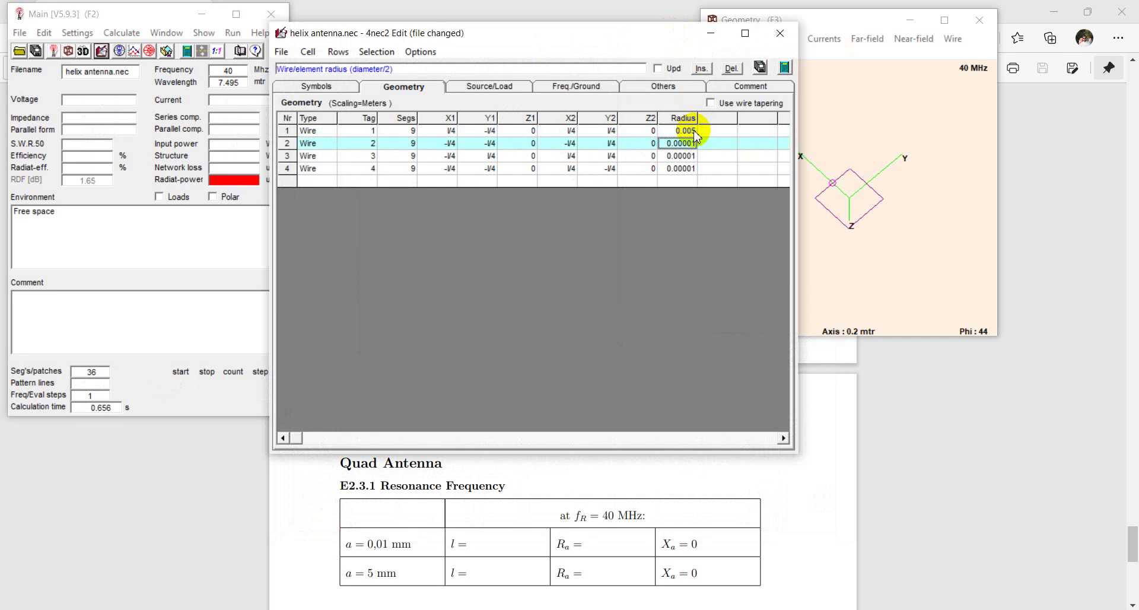
type("0.005")
key("Return")
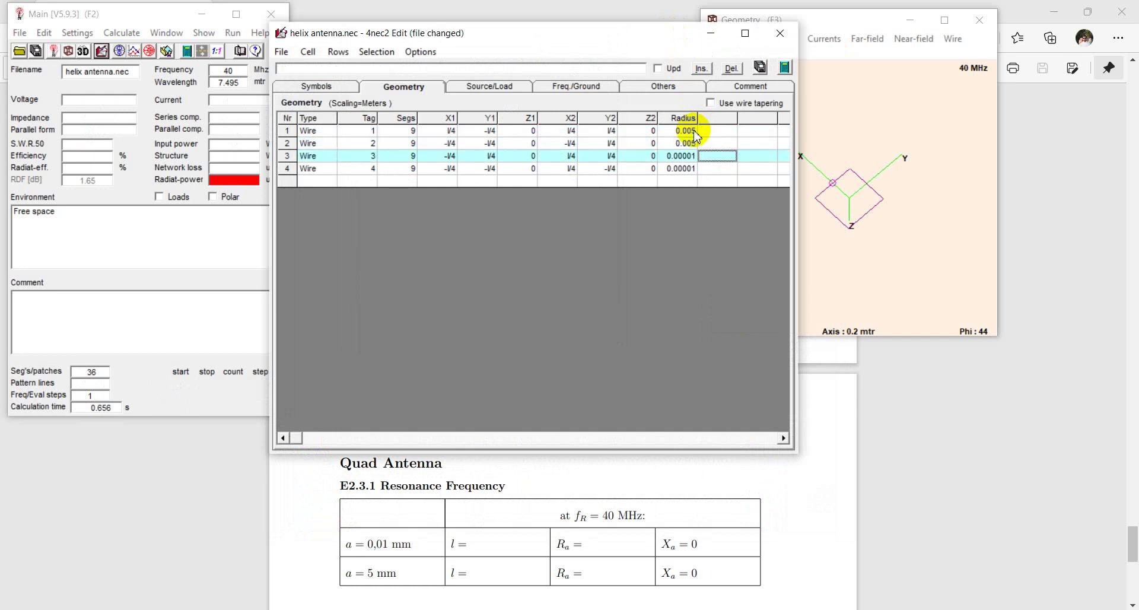
type("0.005")
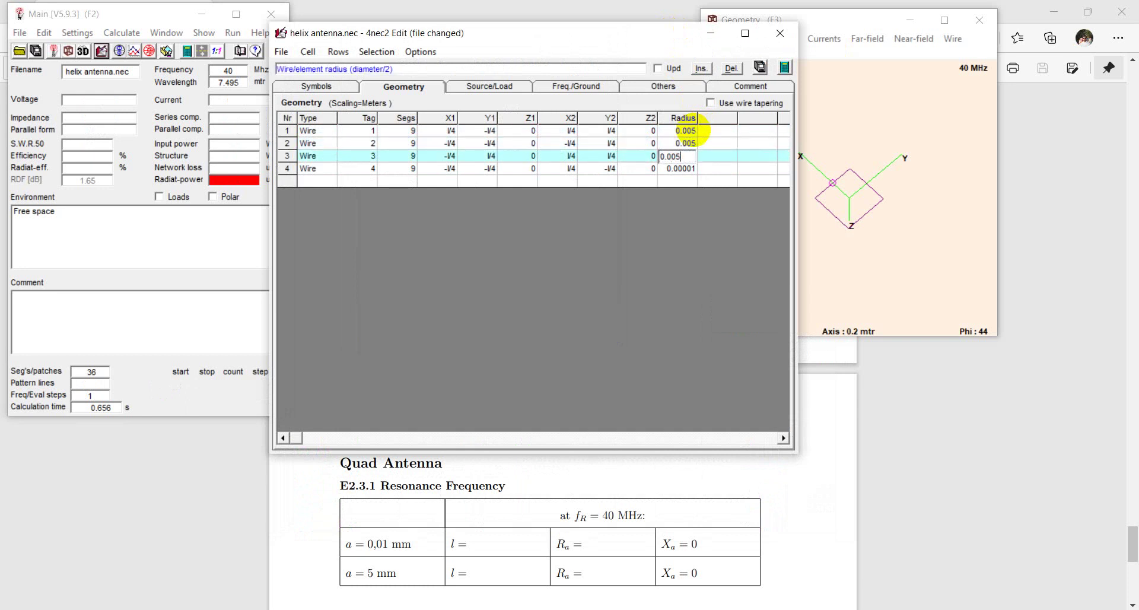
key("Return")
type("0.0005")
key("Return")
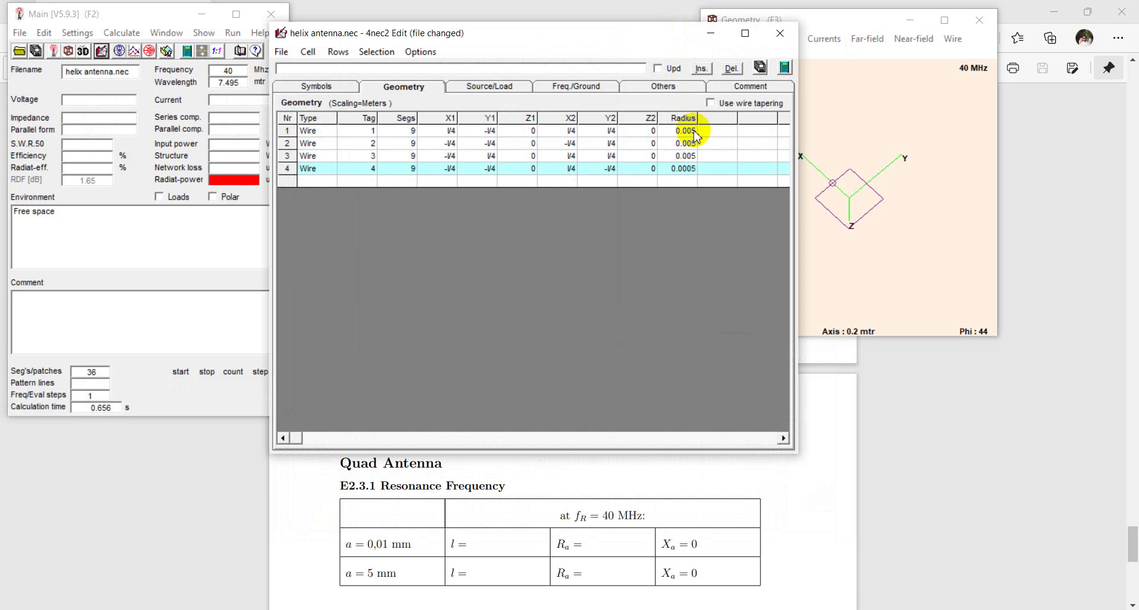
Generate the 0 to 100 MHz frequency sweep with the changed radii and inspect the impedance curves around 28 MHz
left_click(784, 67)
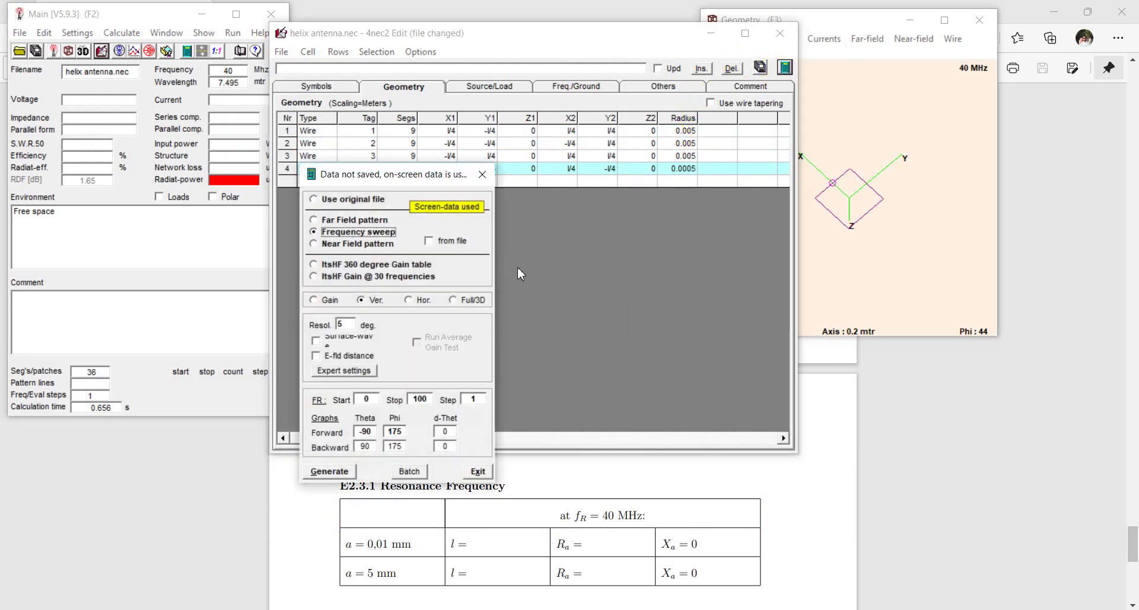
left_click(329, 471)
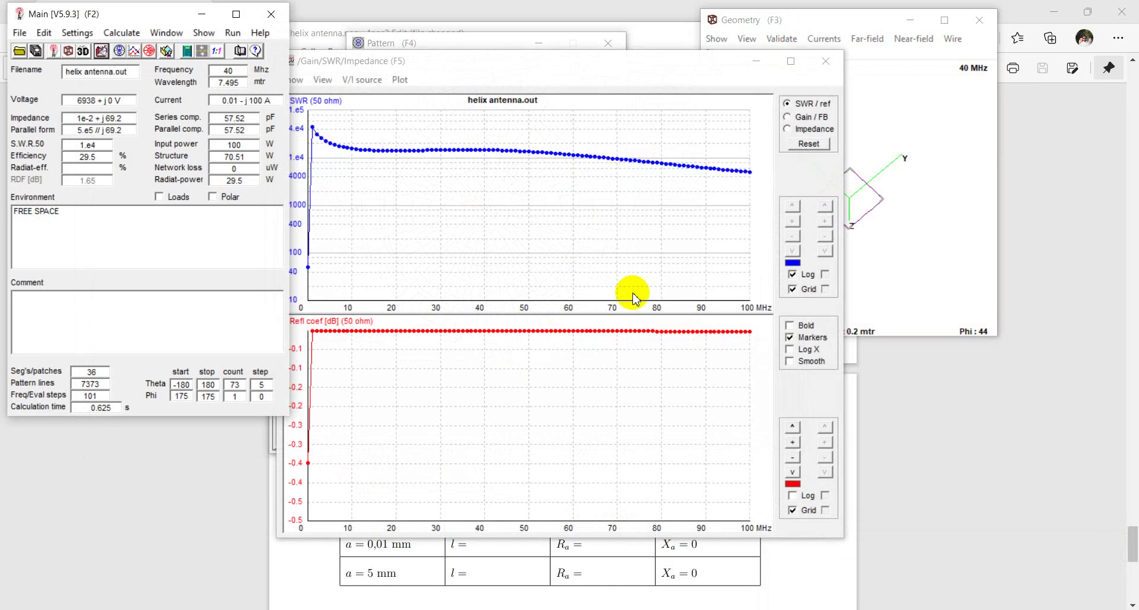
left_click(793, 129)
left_click_drag(380, 274, 432, 309)
left_click(311, 302)
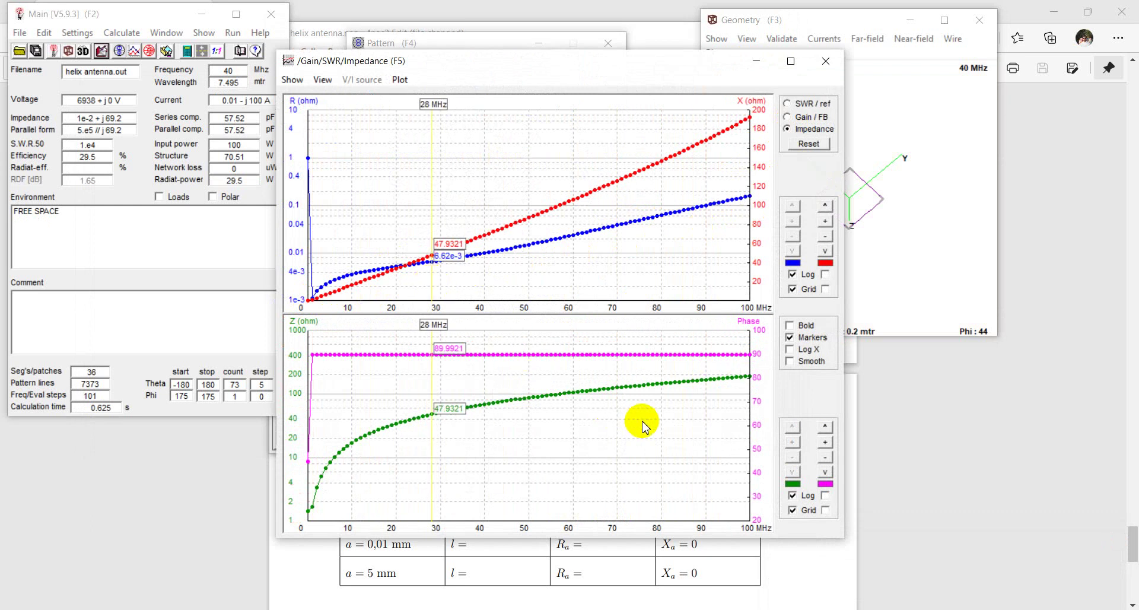
Look through the tutorial PDF's result tables and Quad-Antenna section for the required frequencies and wire radii, and return to 4nec2
left_click(949, 457)
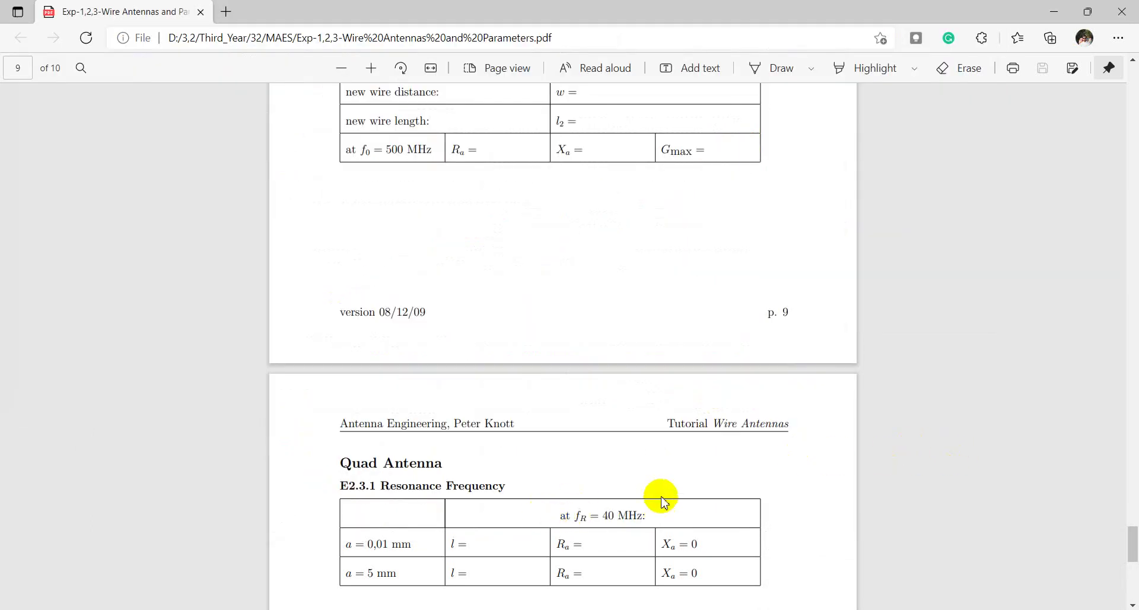
scroll(669, 490, "up", 4)
scroll(675, 493, "up", 1)
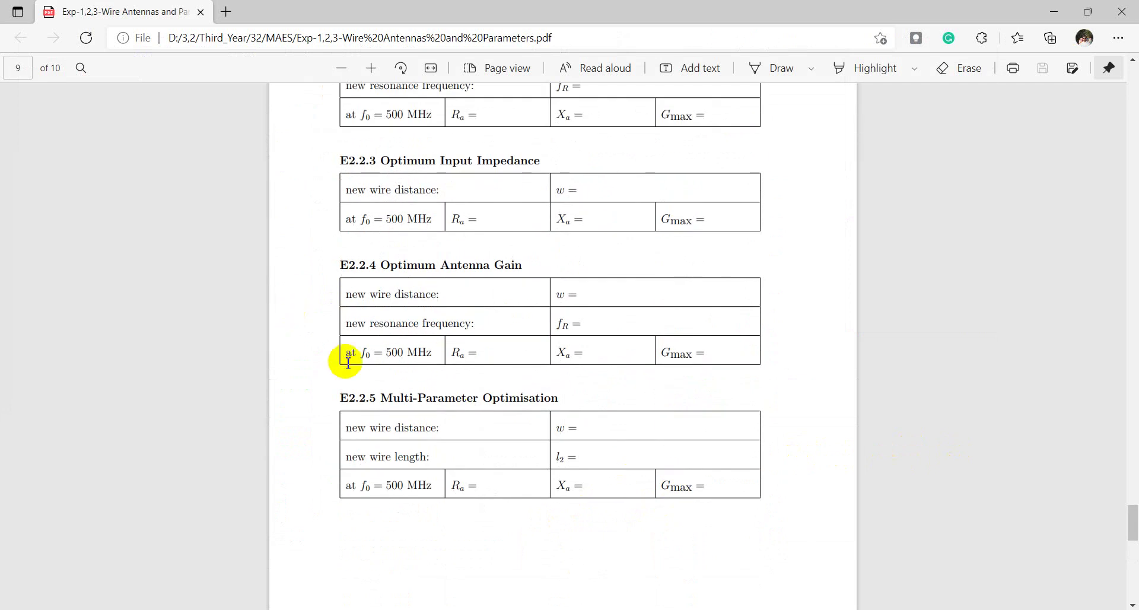
scroll(388, 365, "up", 3)
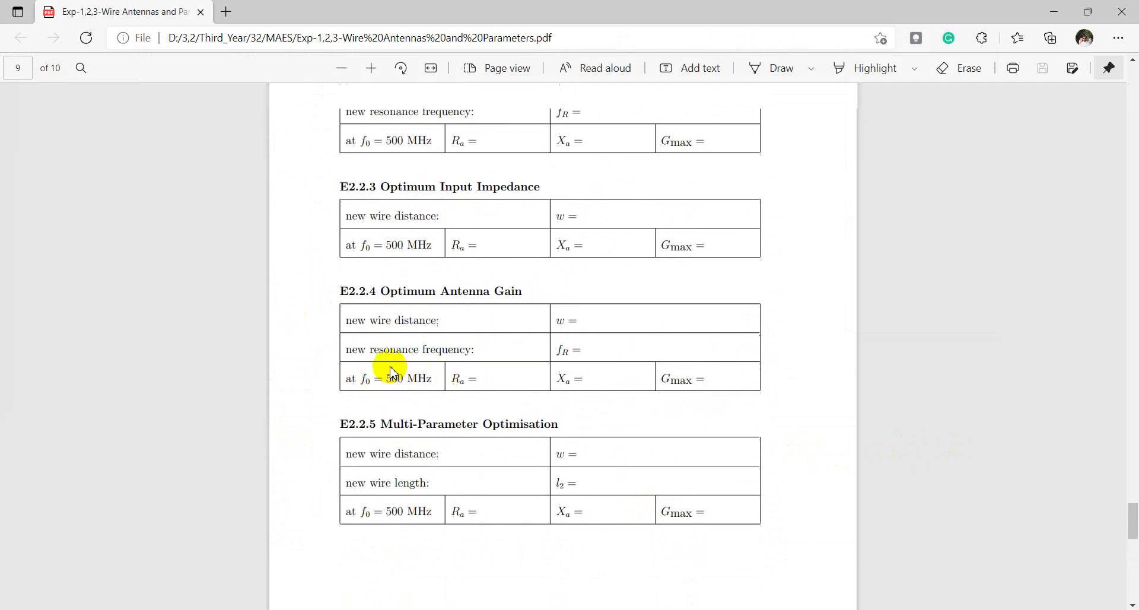
scroll(371, 309, "up", 1)
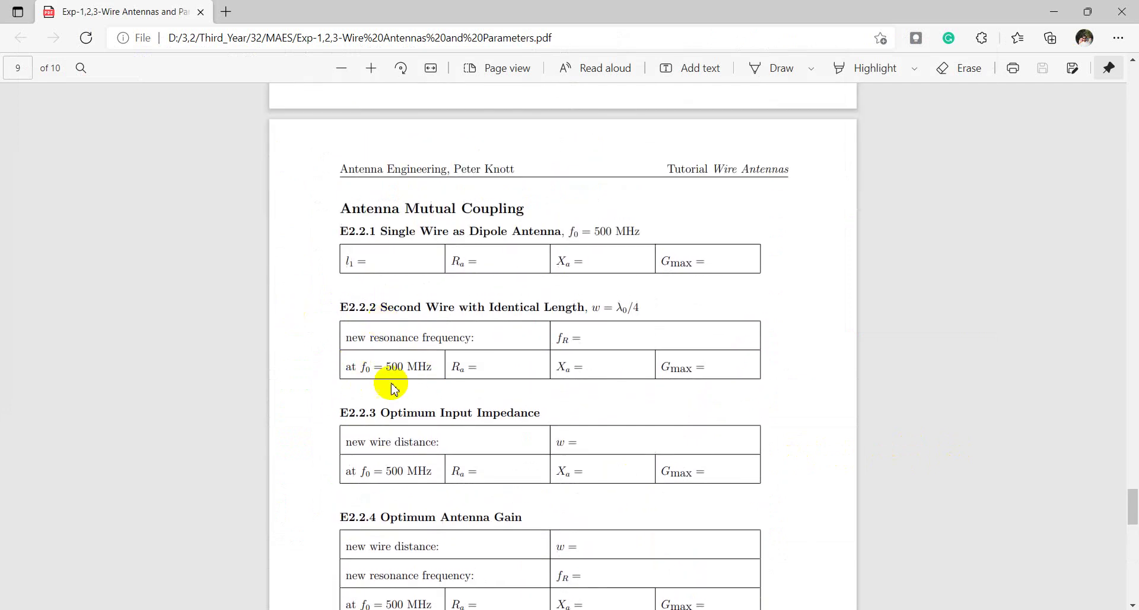
scroll(447, 369, "up", 6)
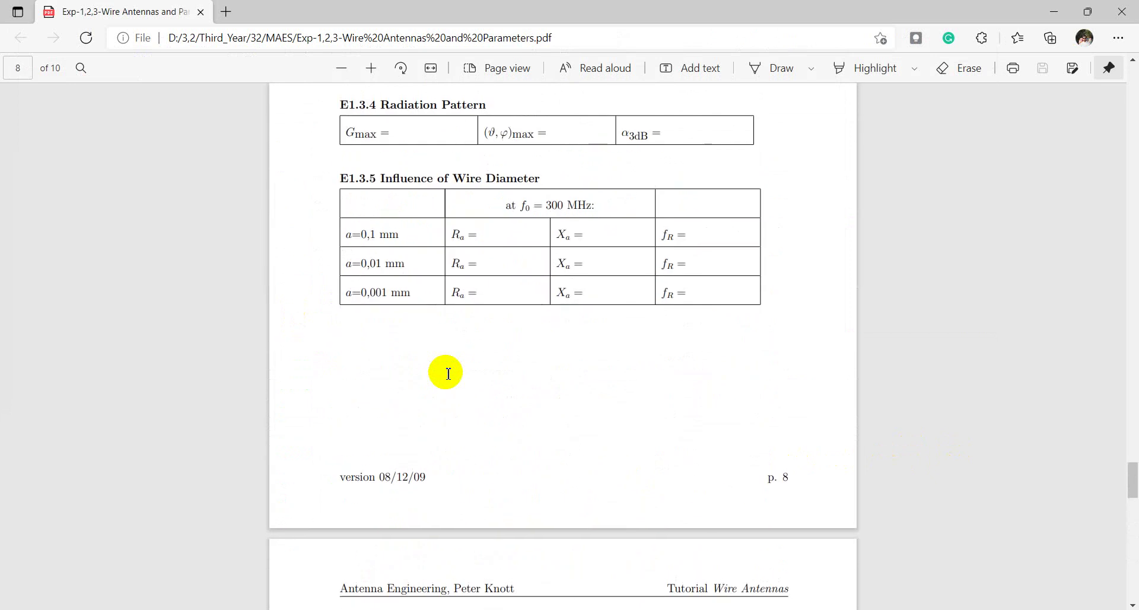
scroll(448, 373, "down", 15)
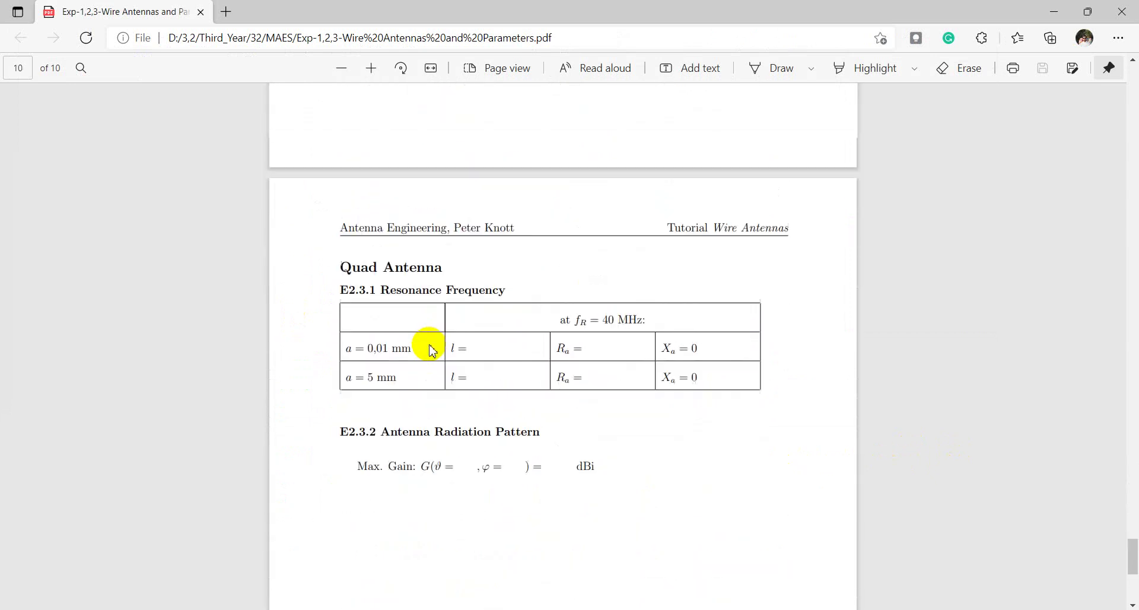
scroll(433, 348, "up", 8)
scroll(432, 350, "up", 18)
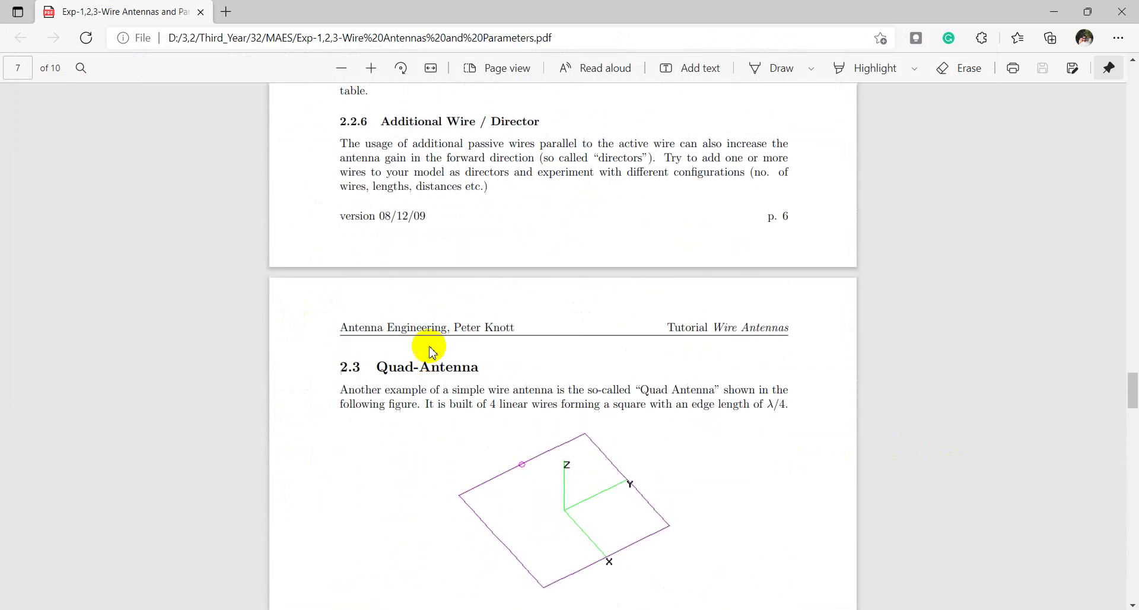
scroll(445, 347, "down", 5)
scroll(444, 347, "down", 20)
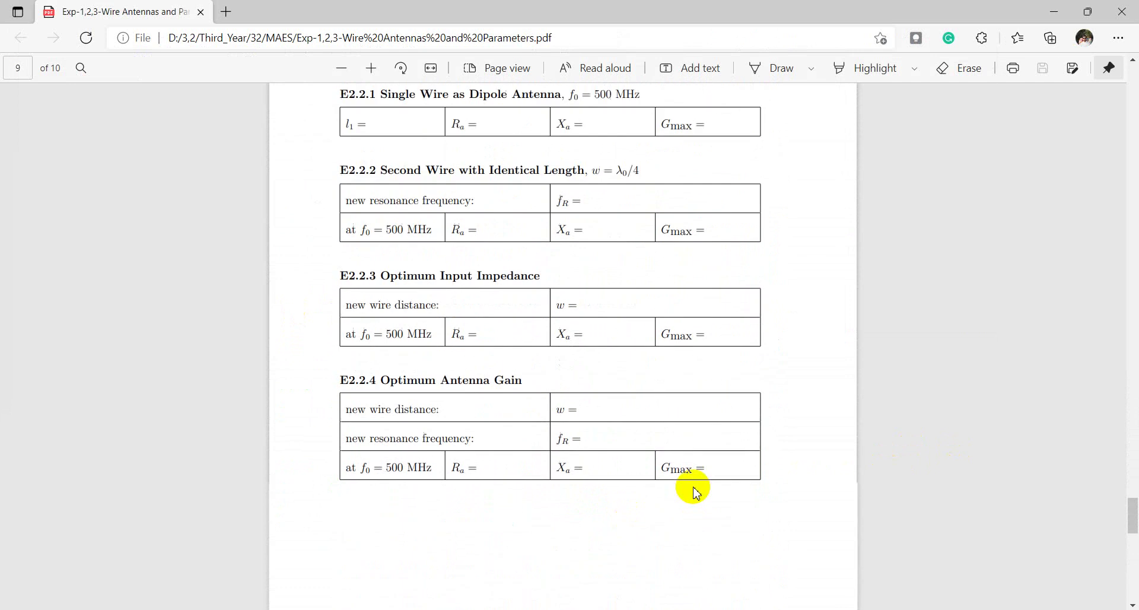
scroll(700, 494, "down", 1)
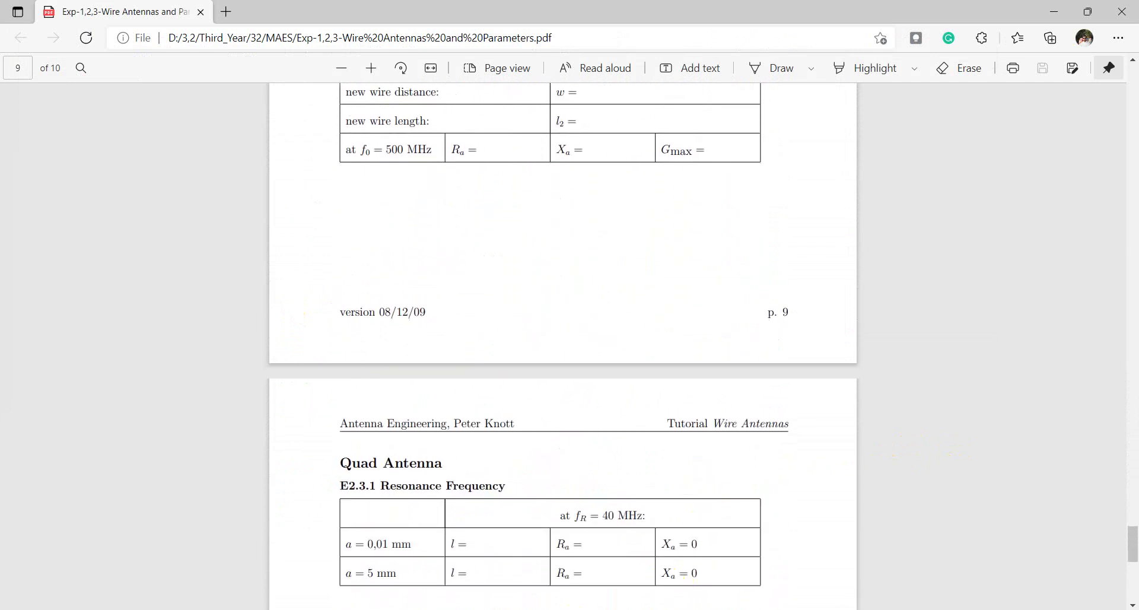
mouse_move(510, 604)
left_click(333, 568)
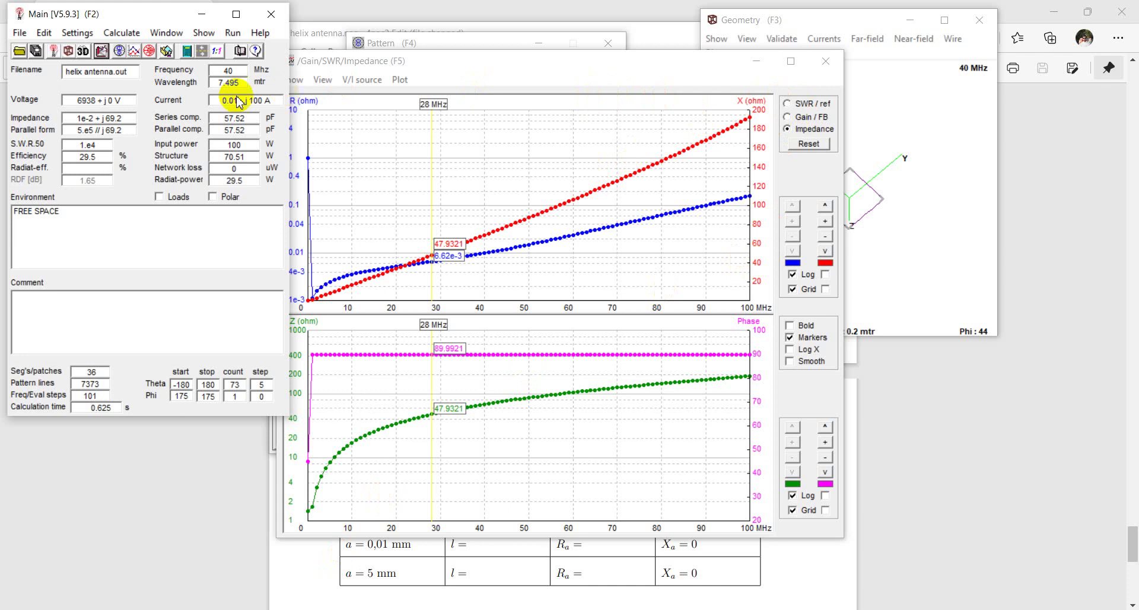
Close the impedance graphs and pattern plot, and set the model's frequency to 500 MHz
left_click(826, 62)
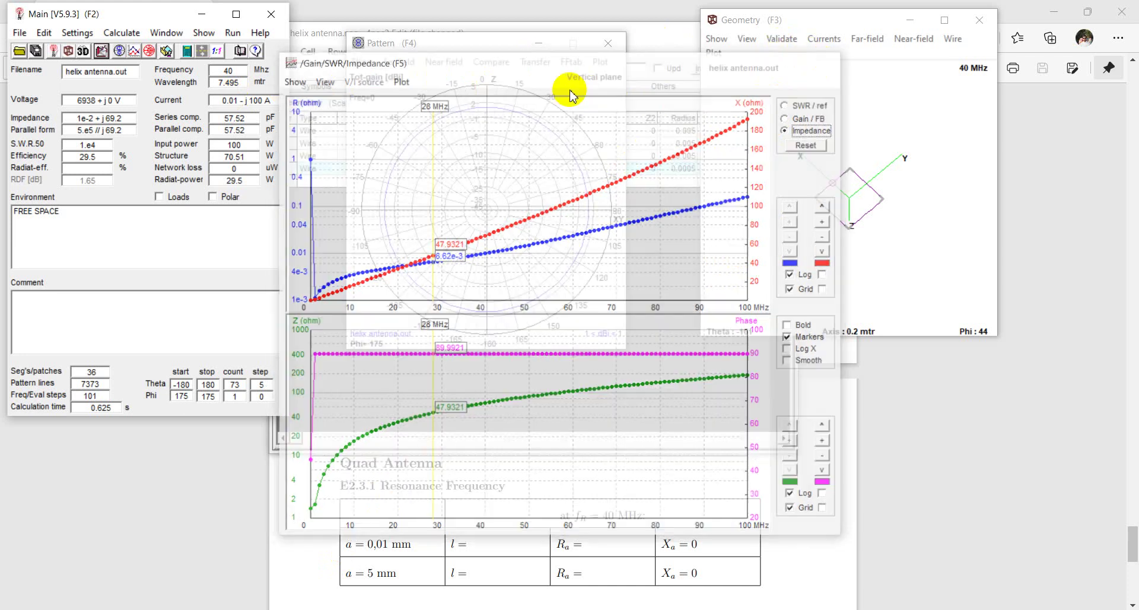
left_click(607, 42)
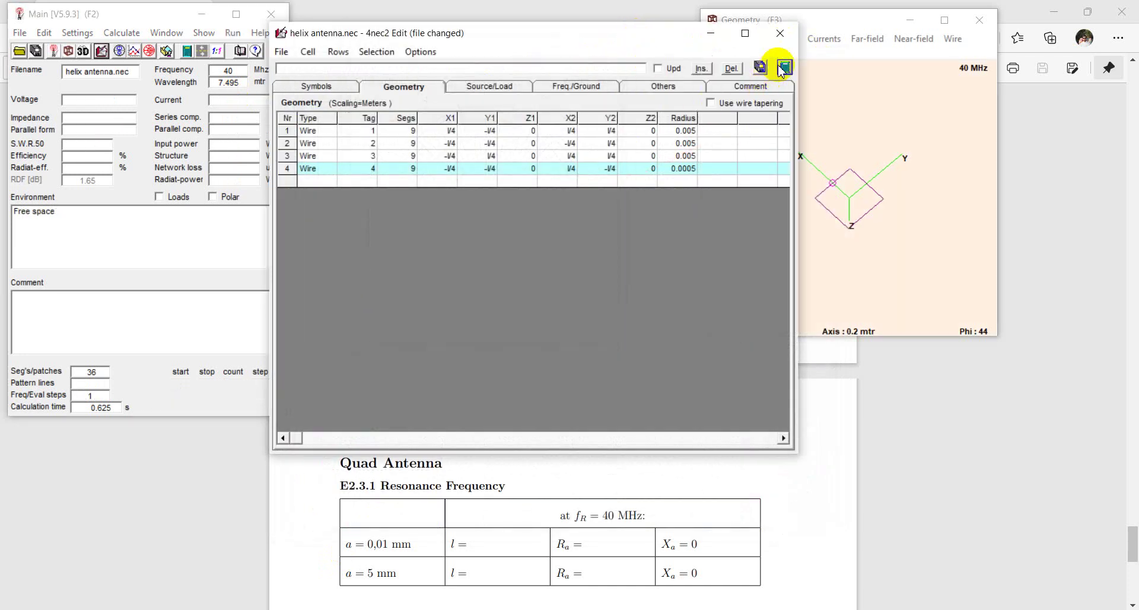
left_click(555, 86)
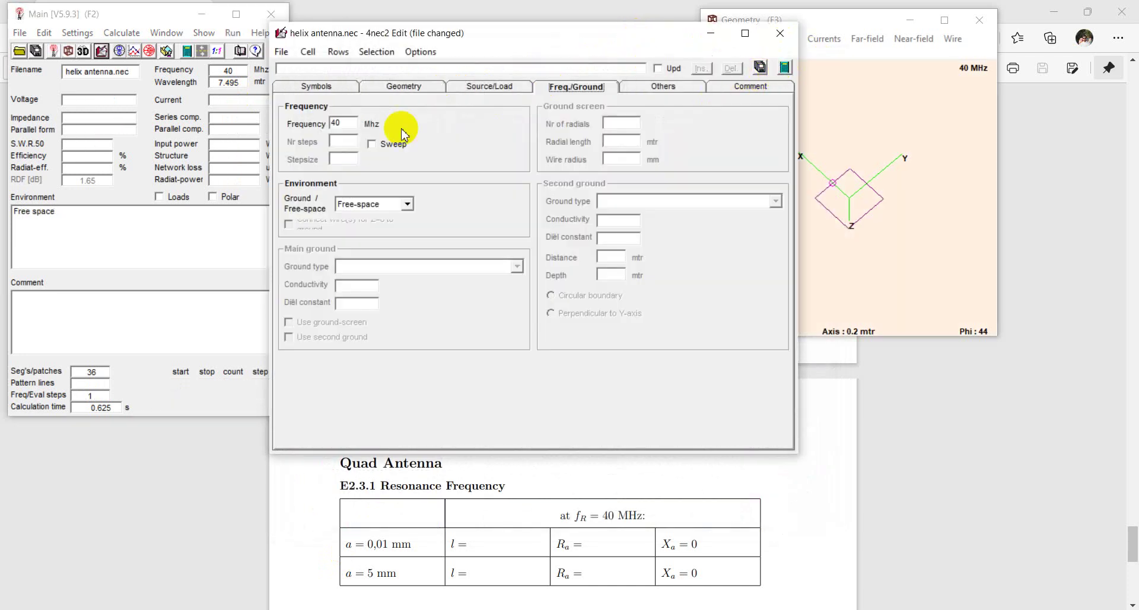
left_click(349, 121)
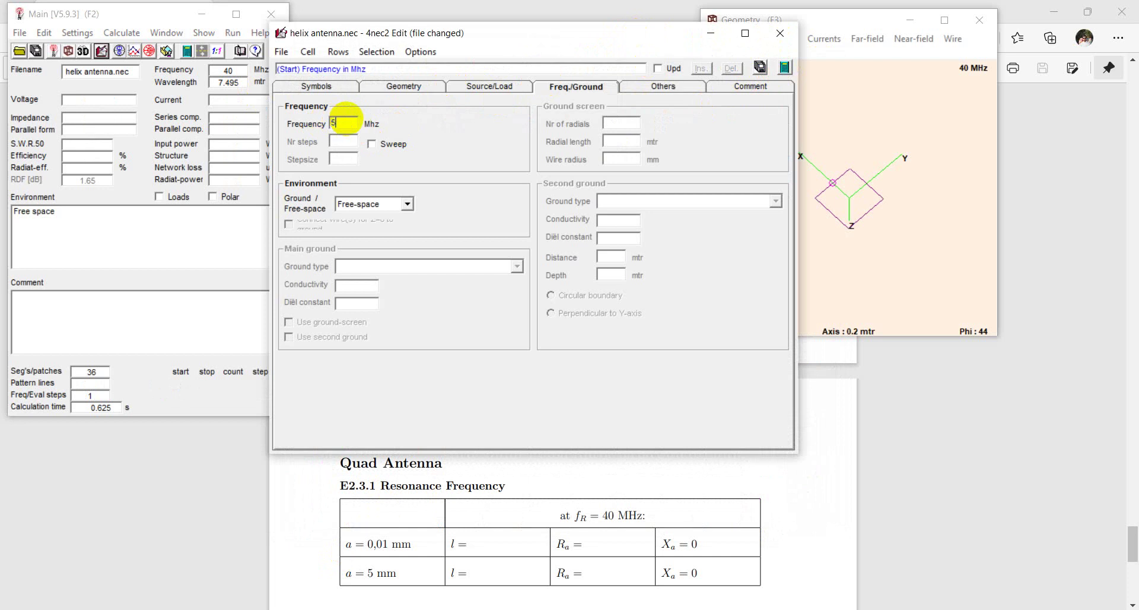
Generate a frequency sweep from 450 to 700 MHz with step 1 and inspect its impedance curves toward the upper end
left_click(784, 67)
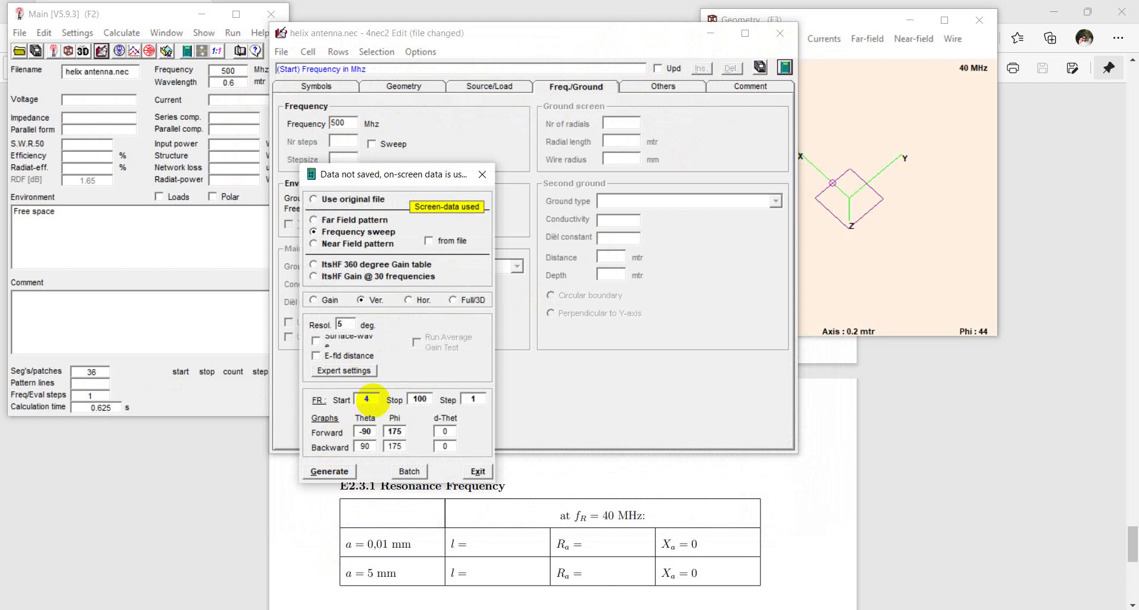
left_click(375, 401)
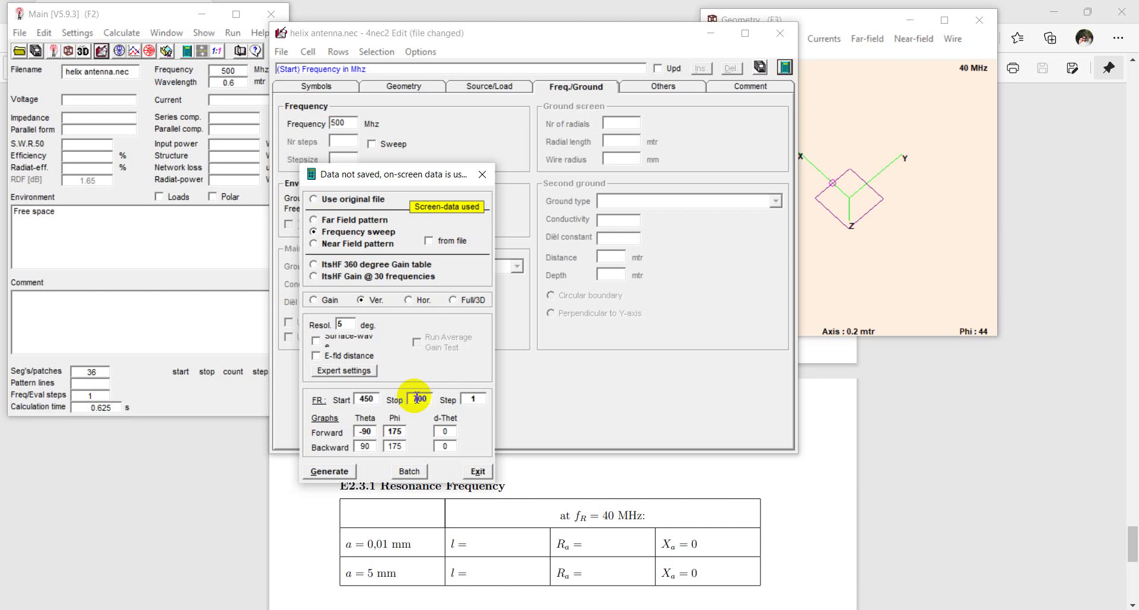
key("Return")
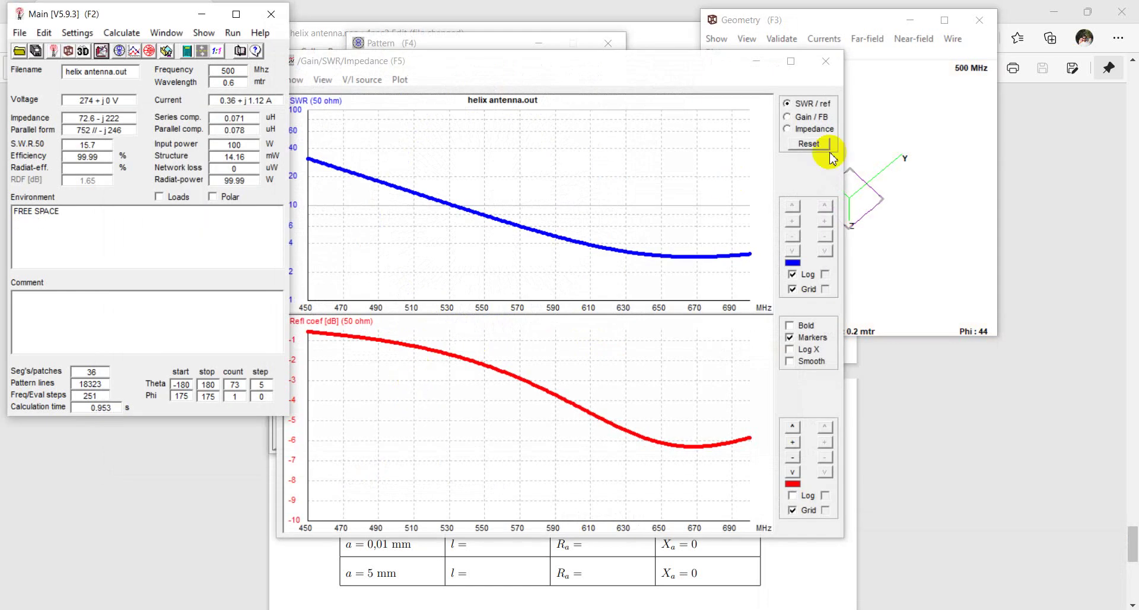
left_click(811, 129)
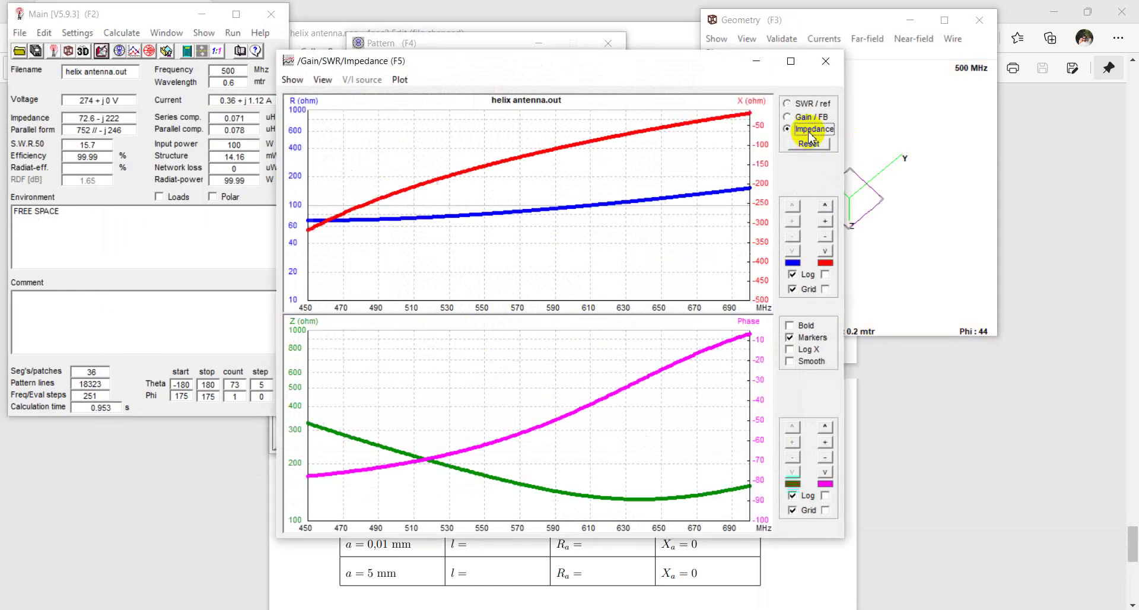
left_click(645, 209)
left_click_drag(669, 217, 752, 208)
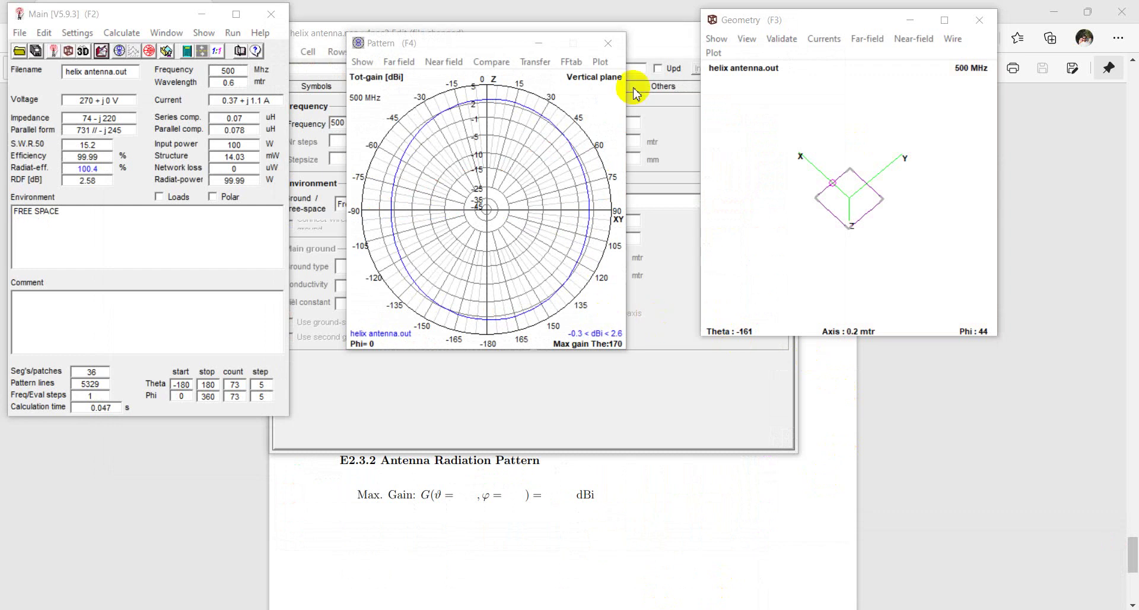
Generate the full far-field pattern at 500 MHz with 5-degree resolution, check its gain plot, and close it
left_click(652, 42)
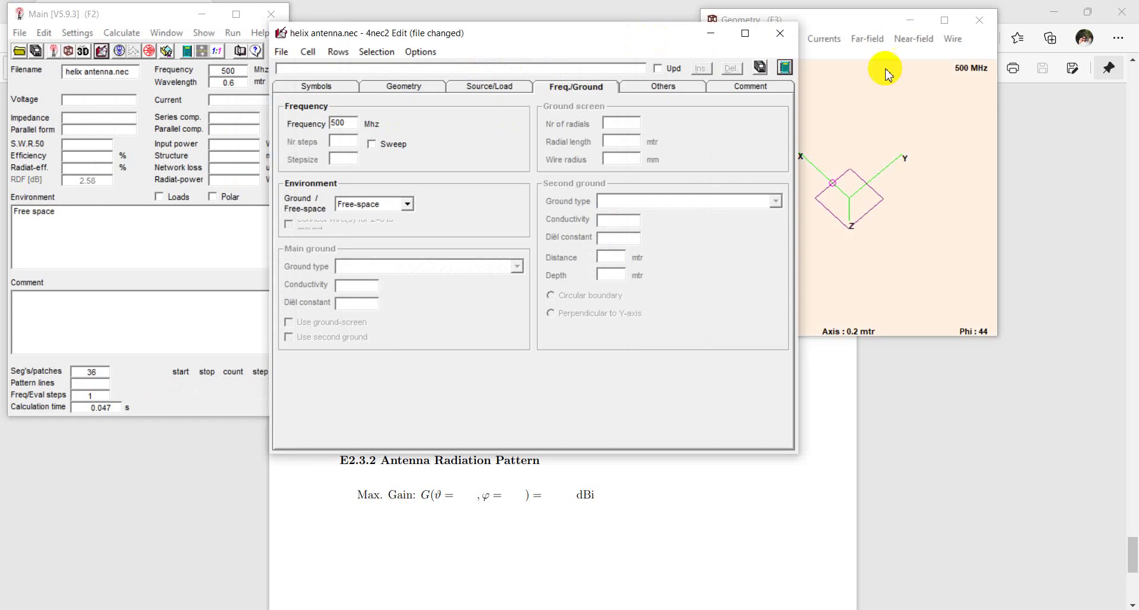
left_click(783, 68)
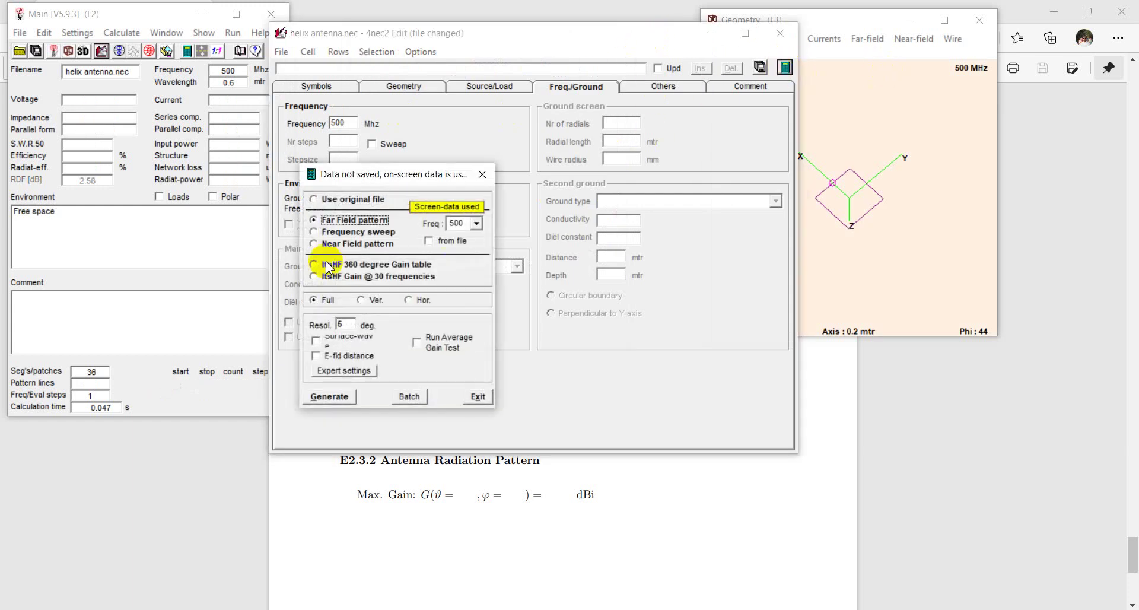
left_click(329, 396)
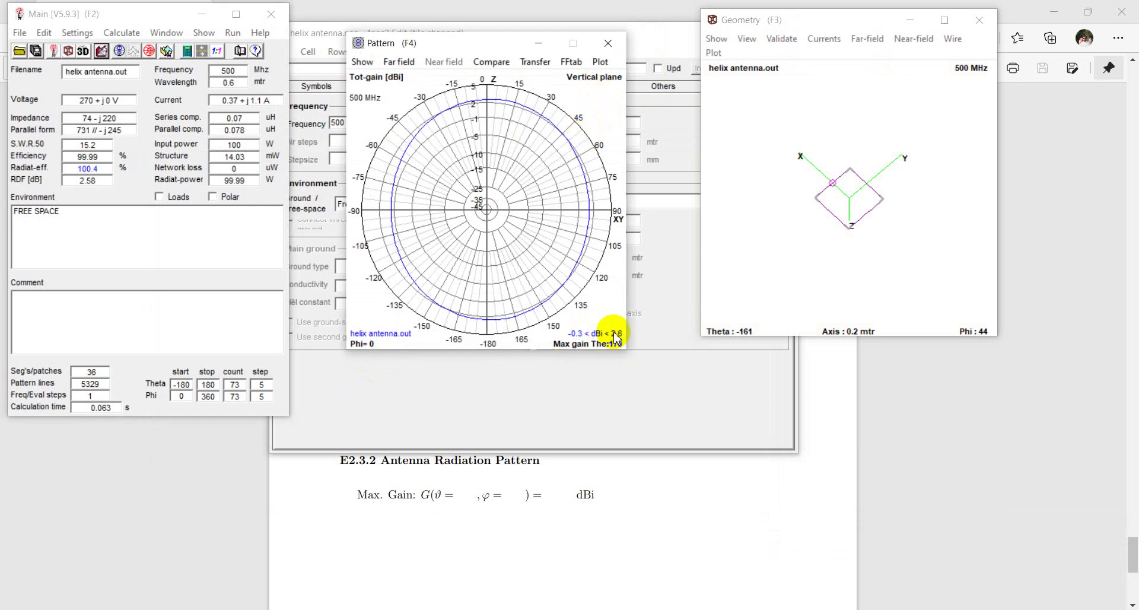
left_click(608, 43)
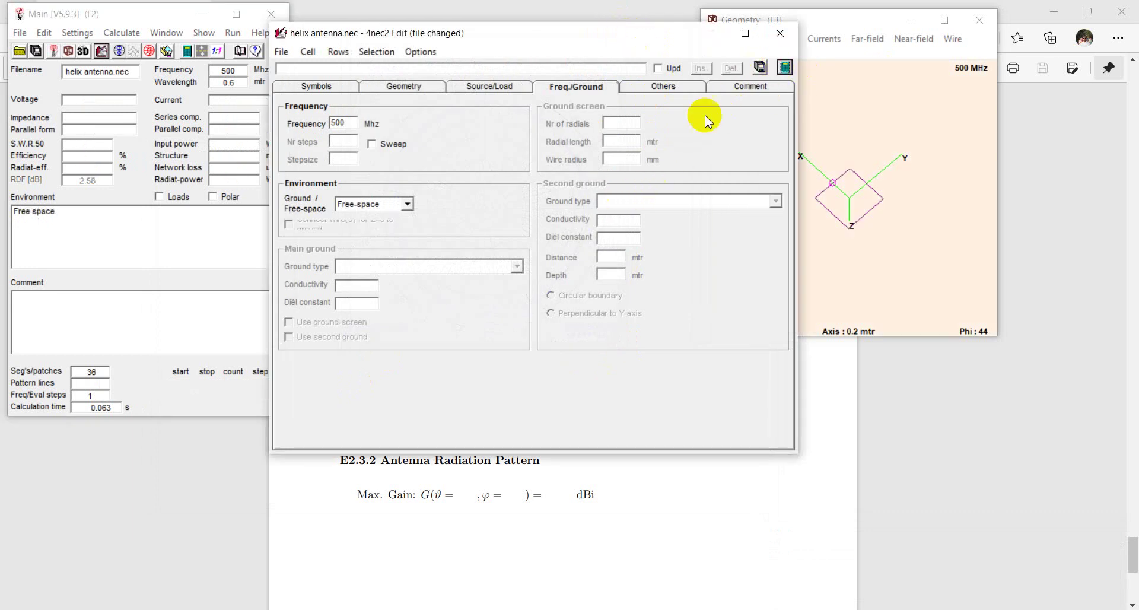
Generate a vertical frequency sweep from 450 to 700 MHz with step 1, using forward theta 175 and phi 0
left_click(783, 69)
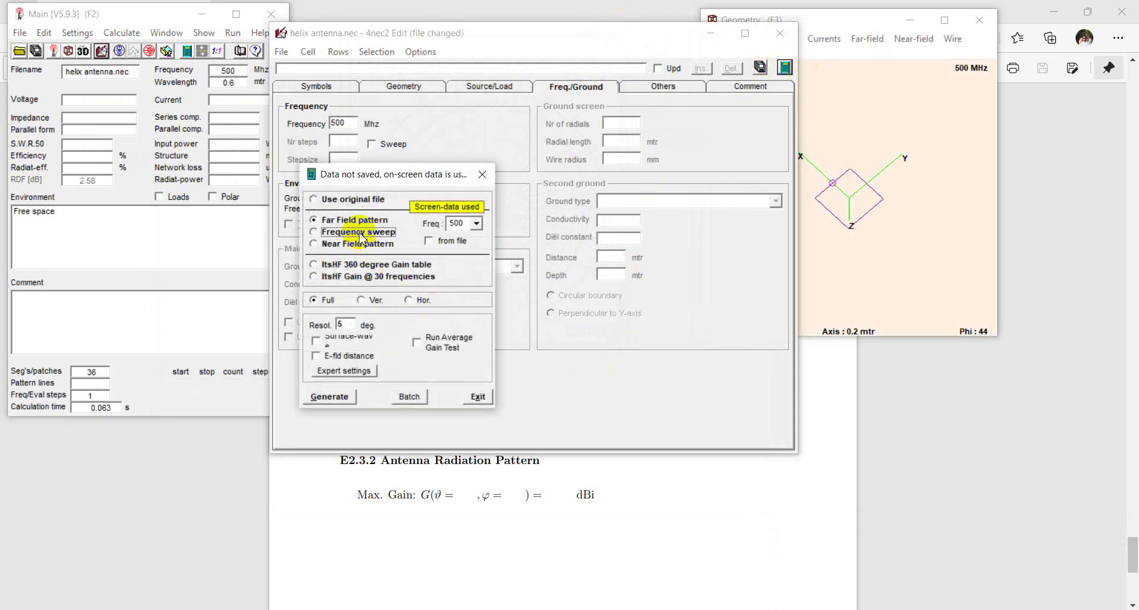
left_click(315, 232)
left_click(373, 431)
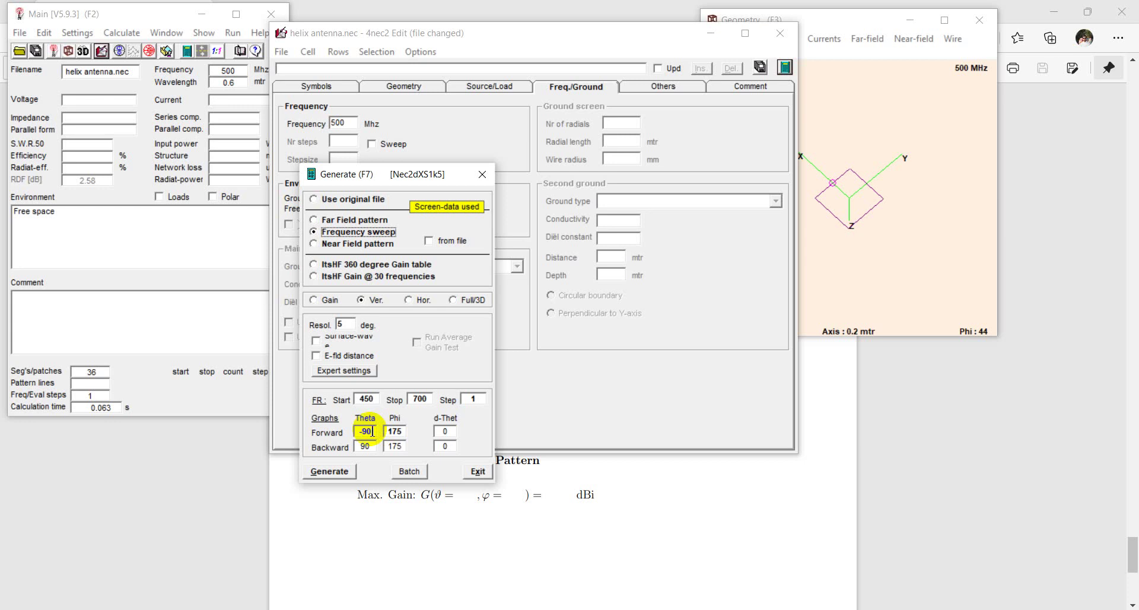
double_click(400, 432)
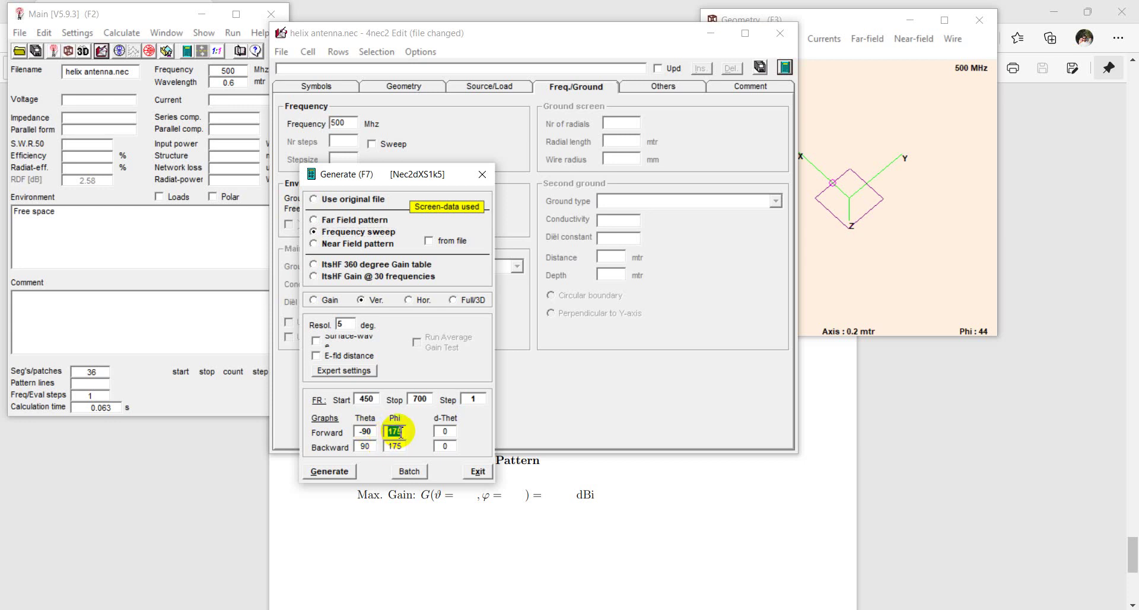
double_click(367, 432)
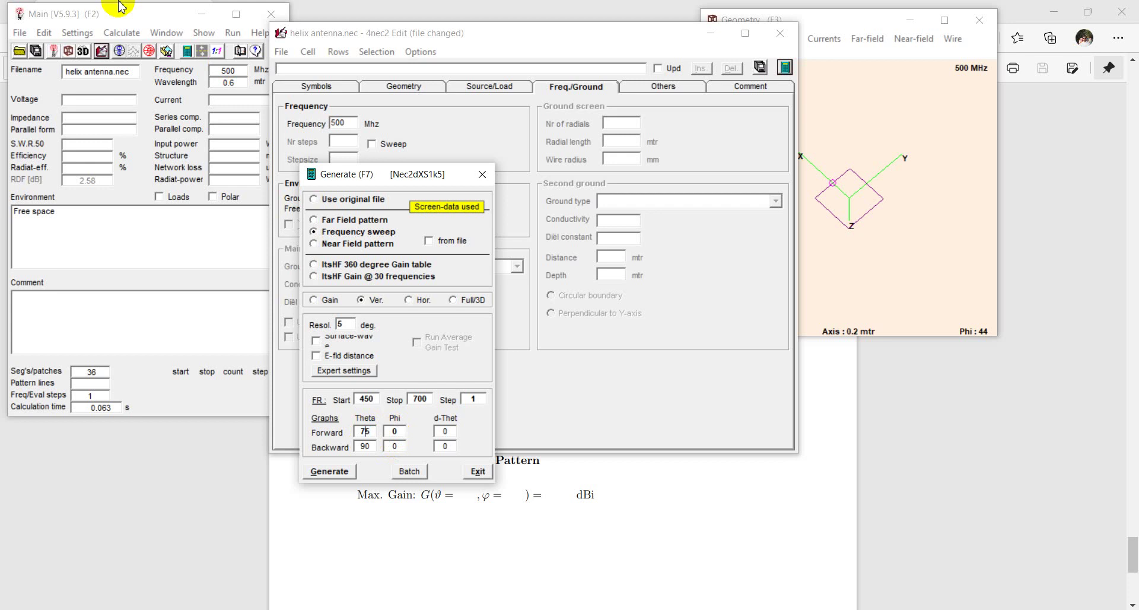
type("1")
key("Return")
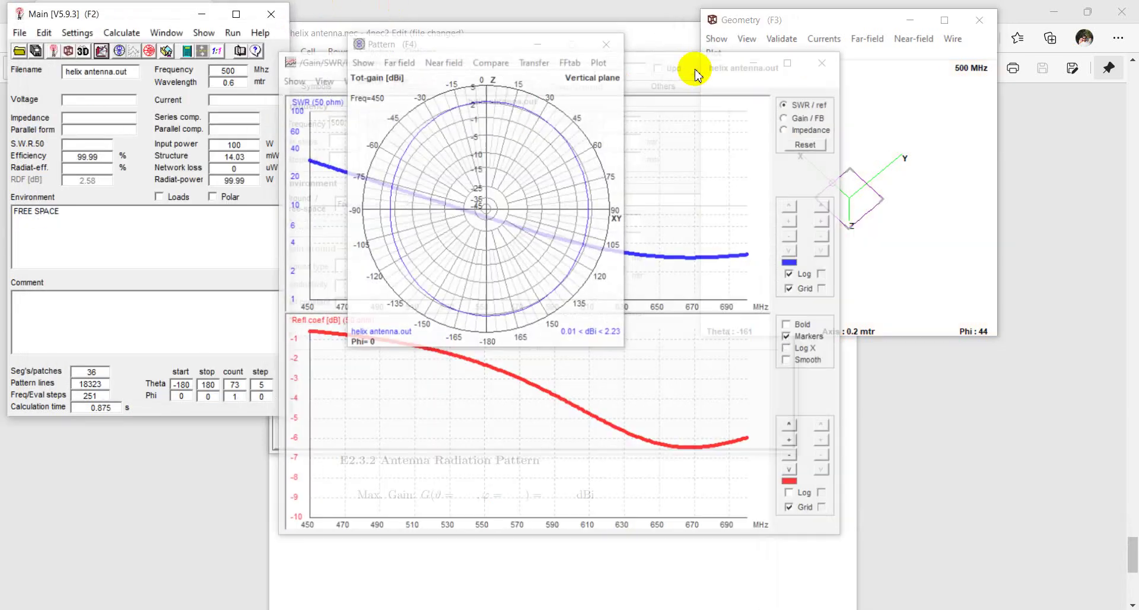
left_click(682, 42)
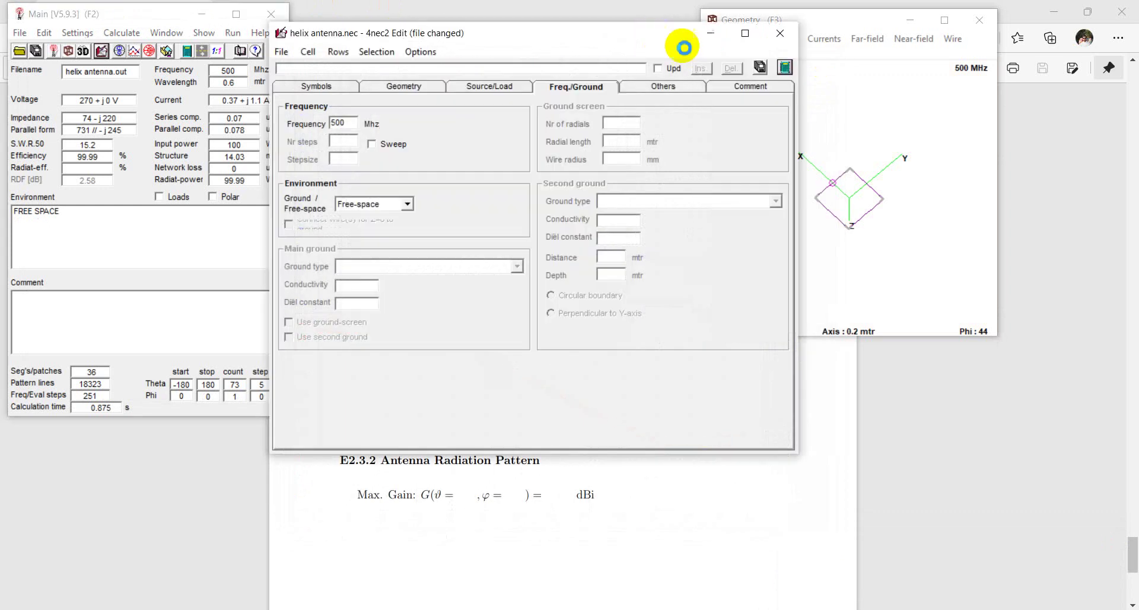
Generate the full far-field pattern at 500 MHz with 5-degree resolution to check its maximum-gain direction, and return to the model editor
left_click(784, 70)
left_click(350, 220)
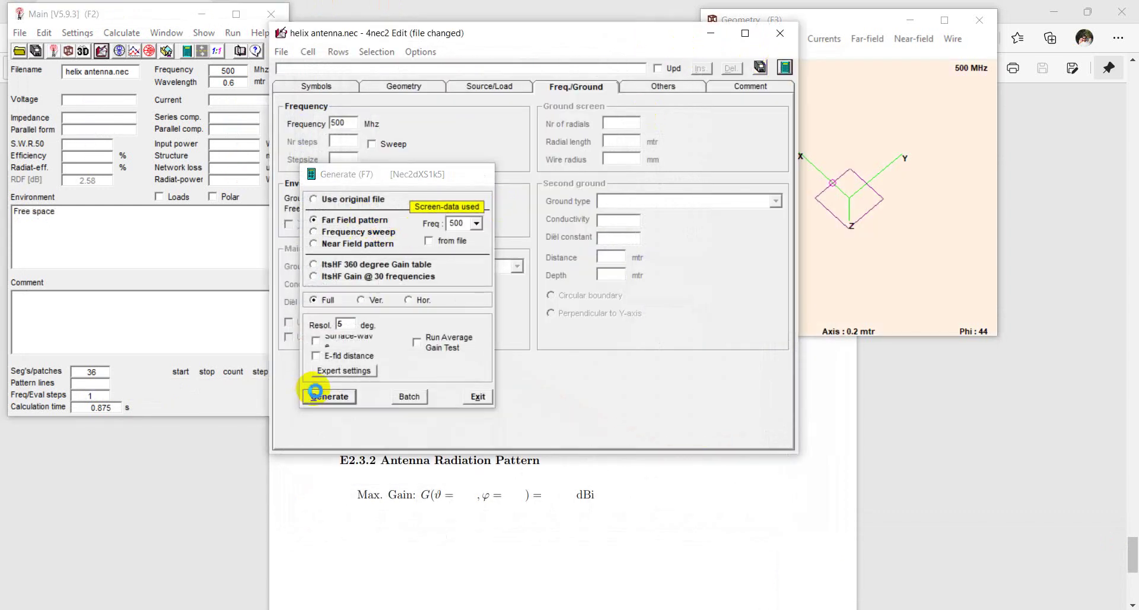
left_click(329, 397)
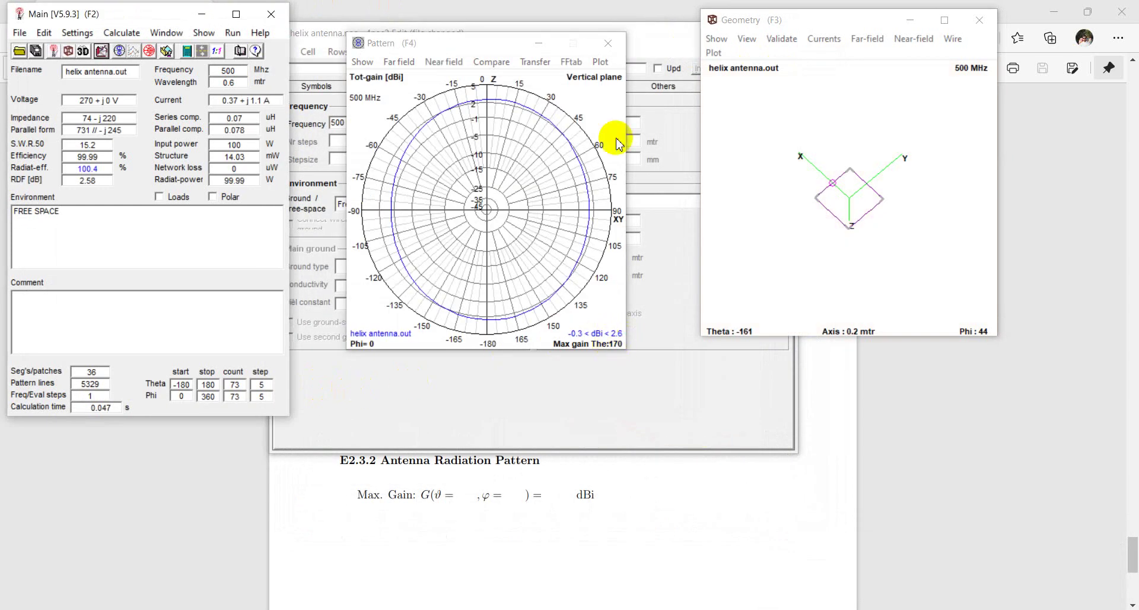
left_click(651, 37)
Generate the 450 to 700 MHz vertical sweep with the forward direction set to theta 170 and phi 0
left_click(784, 67)
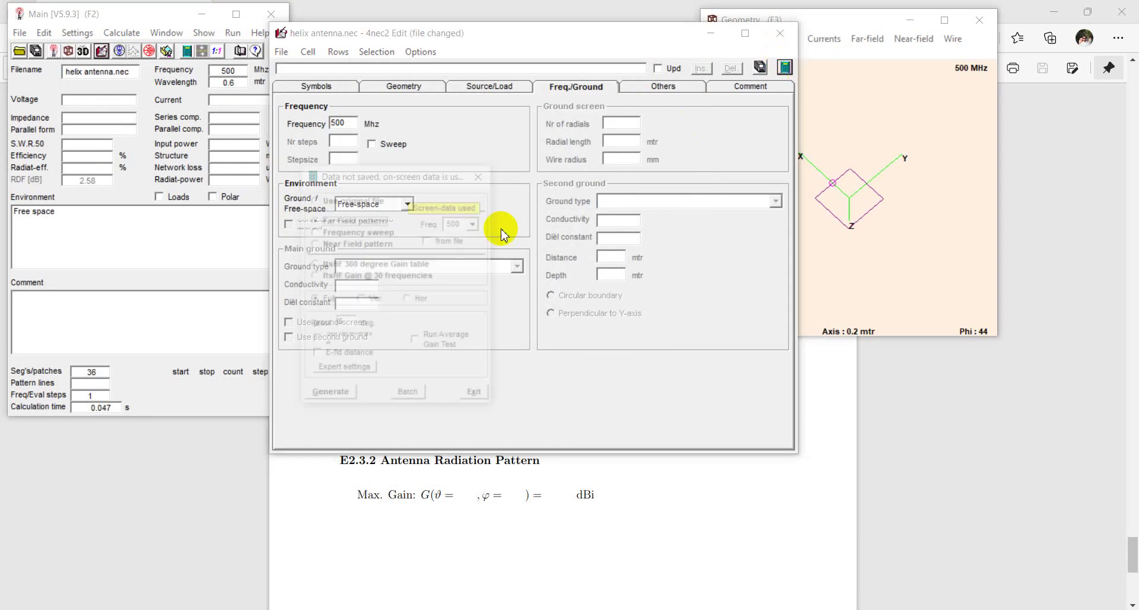
left_click(332, 232)
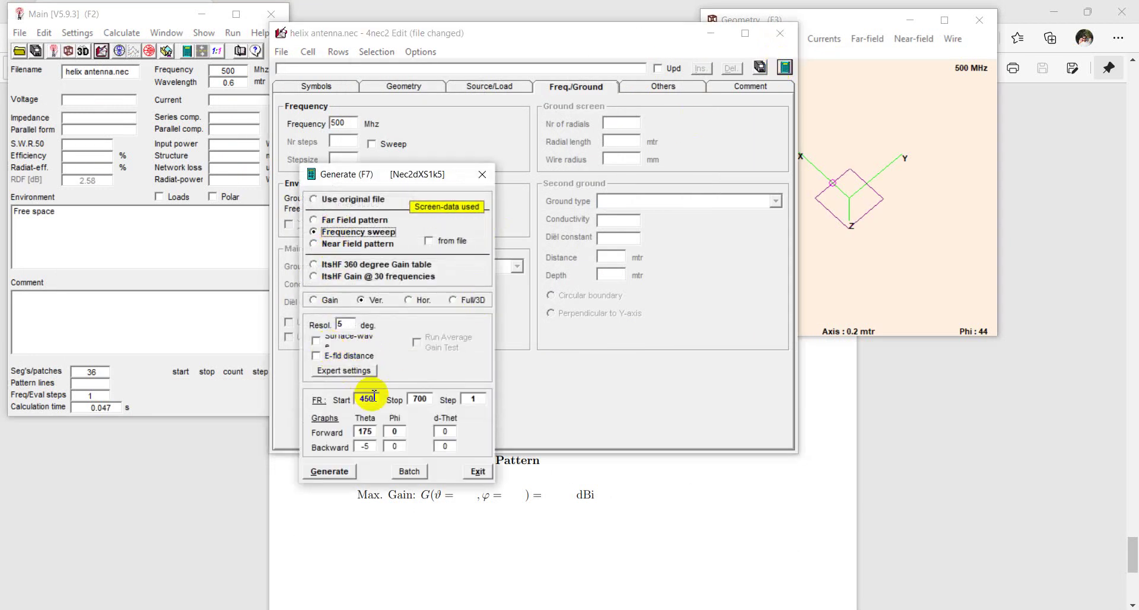
left_click(375, 433)
key("BackSpace")
key("BackSpace")
key("BackSpace")
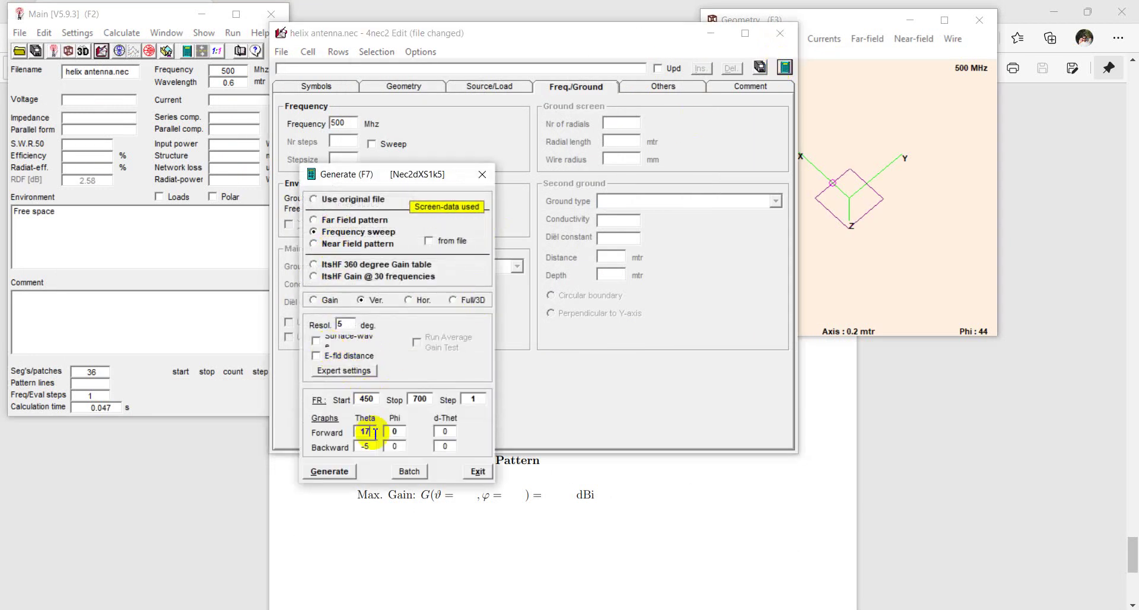
type("10")
key("BackSpace")
key("BackSpace")
type("117")
key("BackSpace")
key("BackSpace")
type("70")
left_click(395, 433)
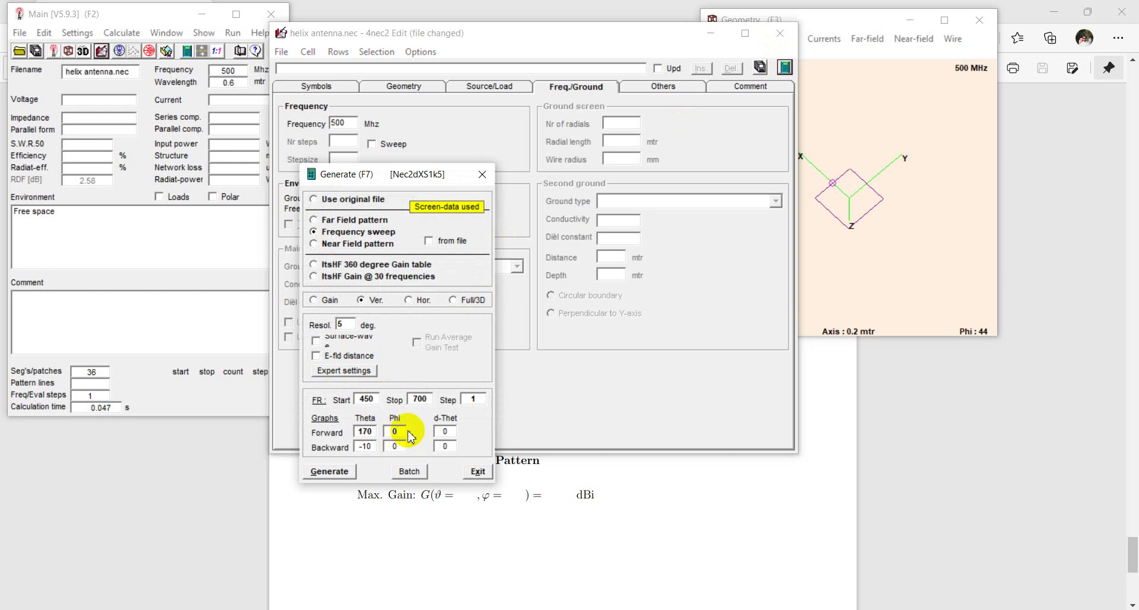
left_click(332, 470)
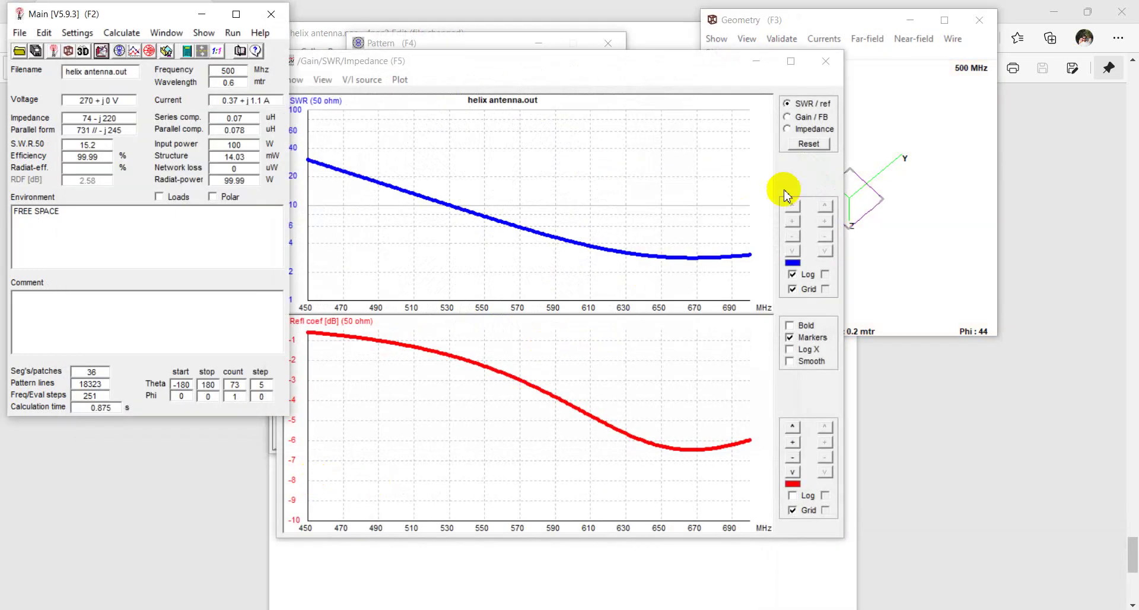
Inspect the sweep's impedance curves with the marker moved up to 700 MHz, and close the graphs
left_click(806, 117)
left_click(807, 129)
left_click(715, 140)
left_click_drag(715, 141, 747, 141)
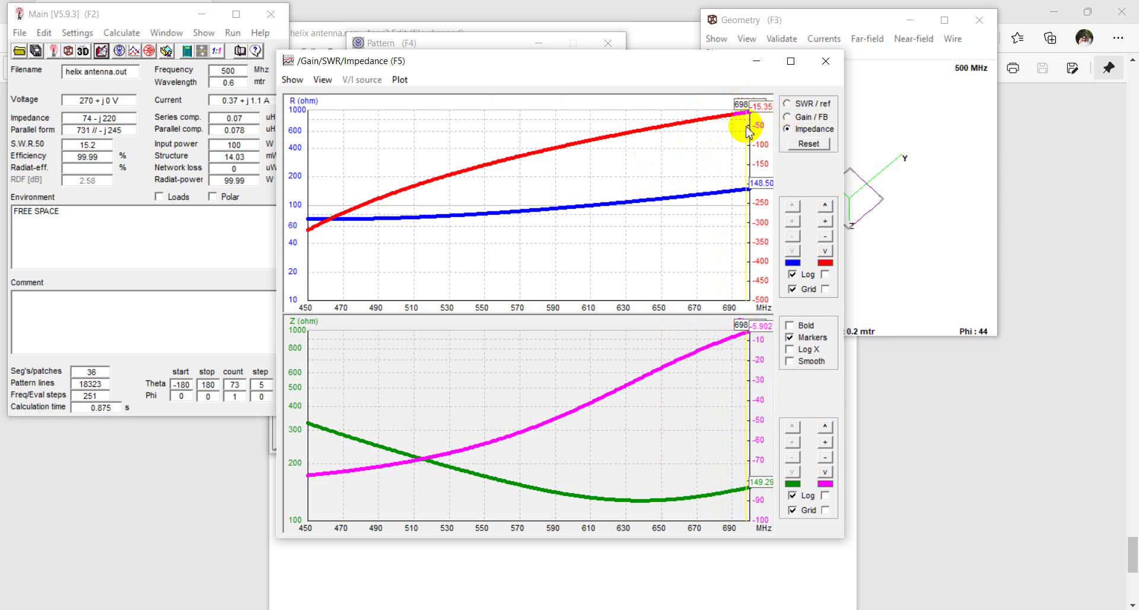
left_click_drag(747, 133, 751, 128)
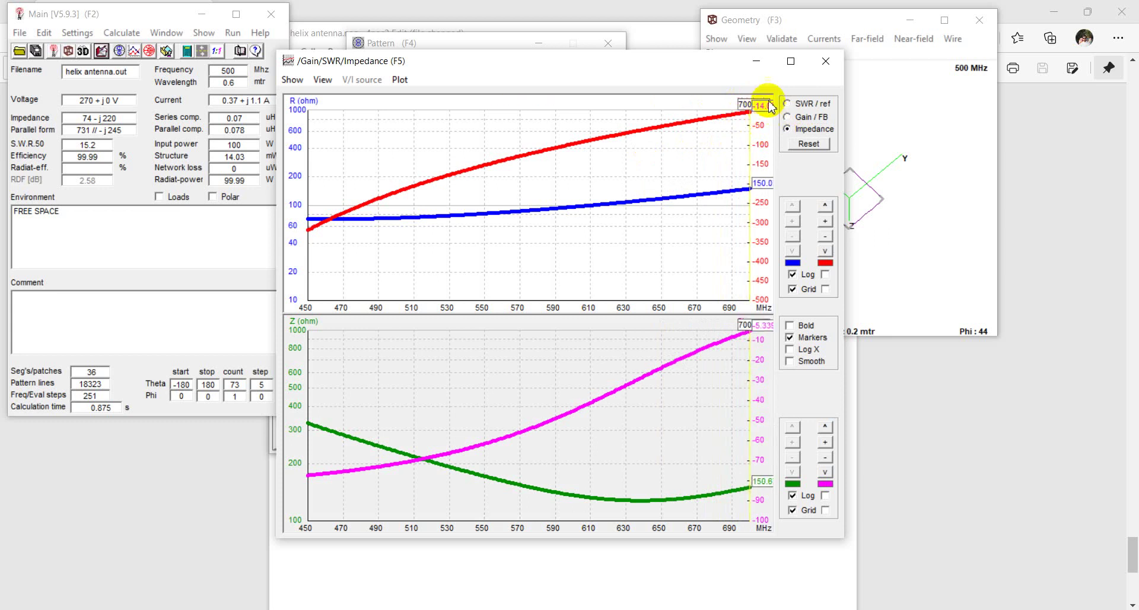
left_click(825, 61)
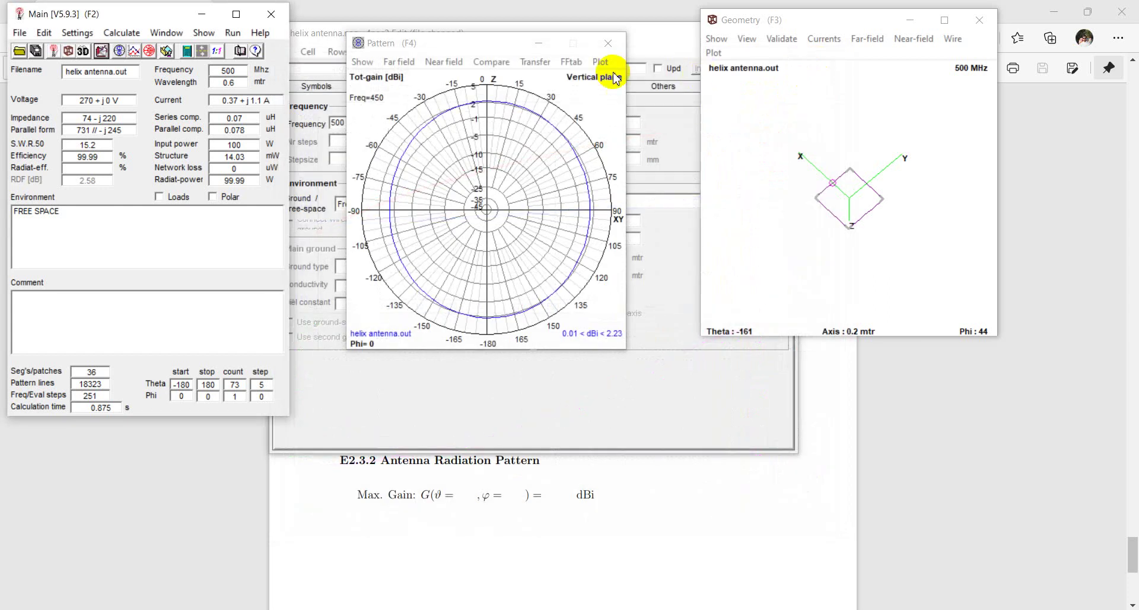
Put the pattern plot away and generate a frequency sweep from 450 to 800 MHz with step 2
left_click(537, 43)
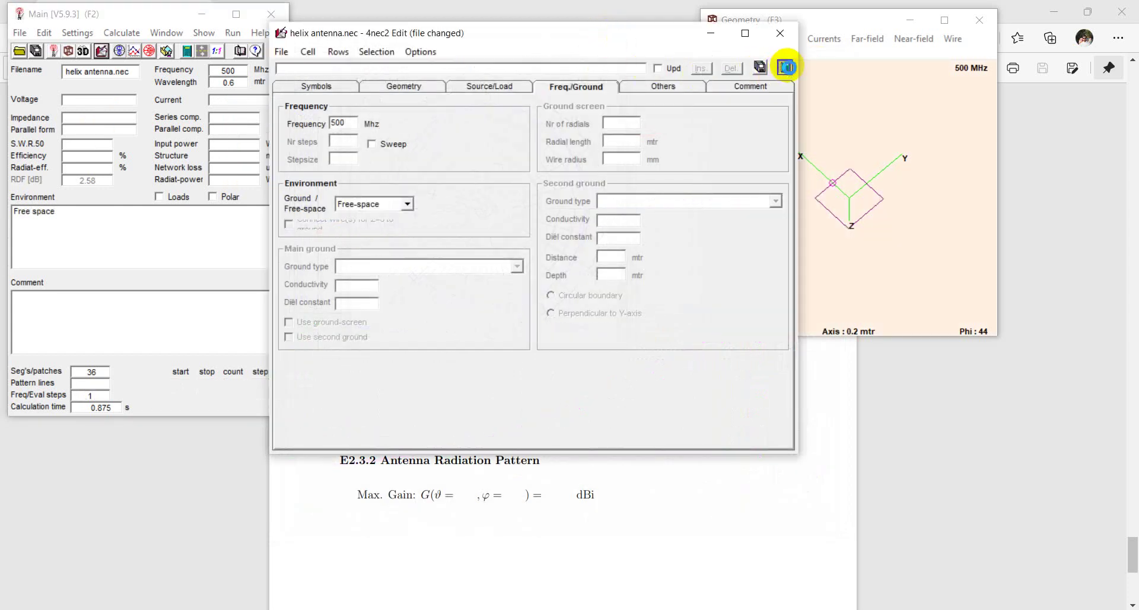
left_click(786, 67)
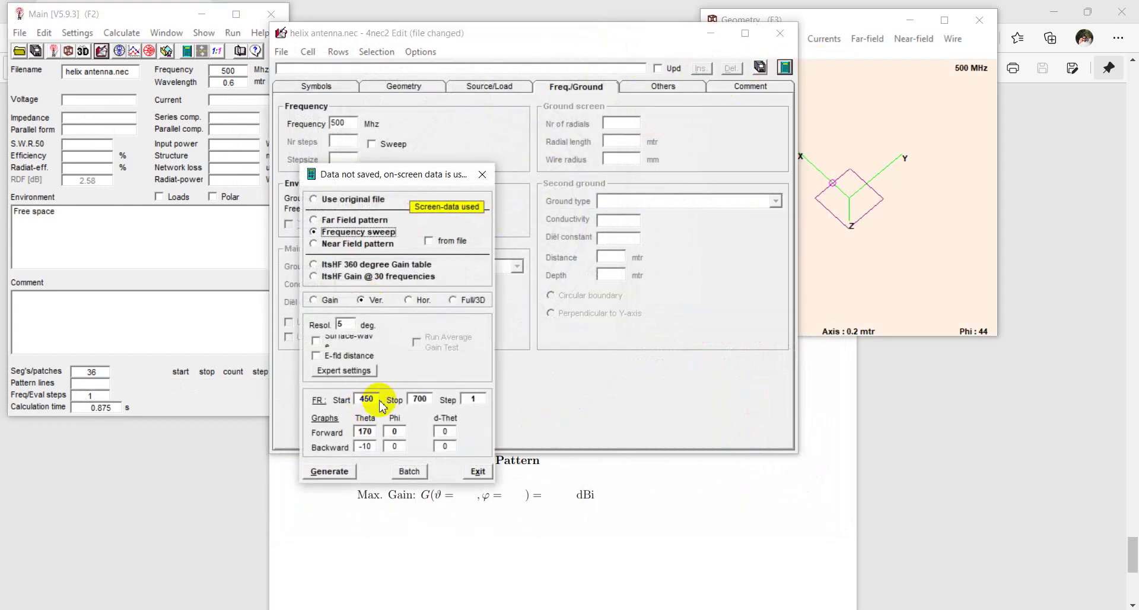
double_click(429, 399)
type("800")
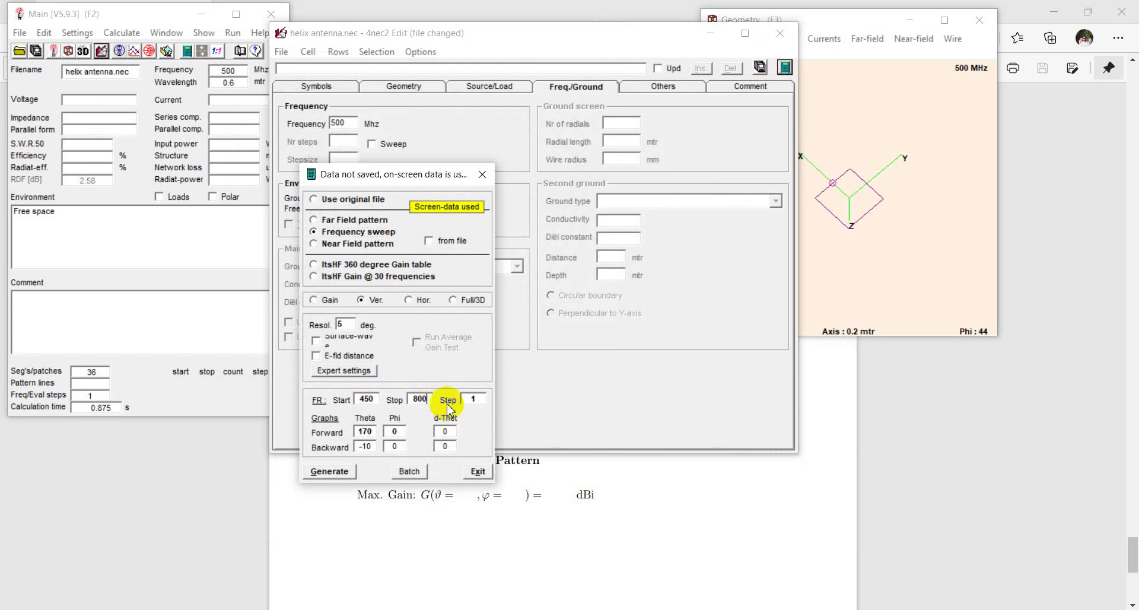
left_click(477, 399)
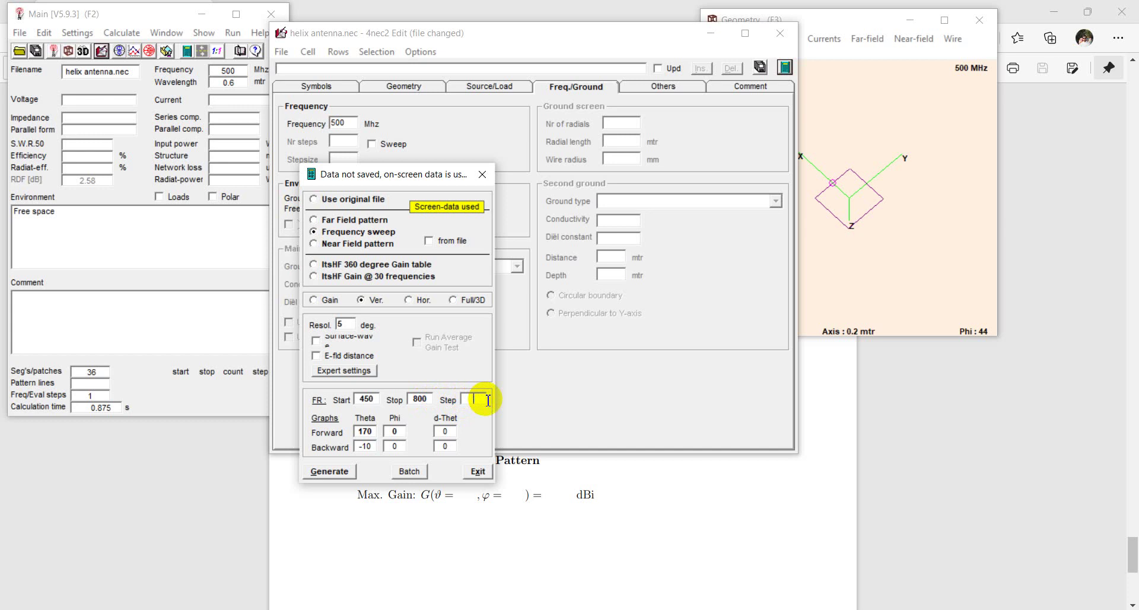
type("2")
key("Return")
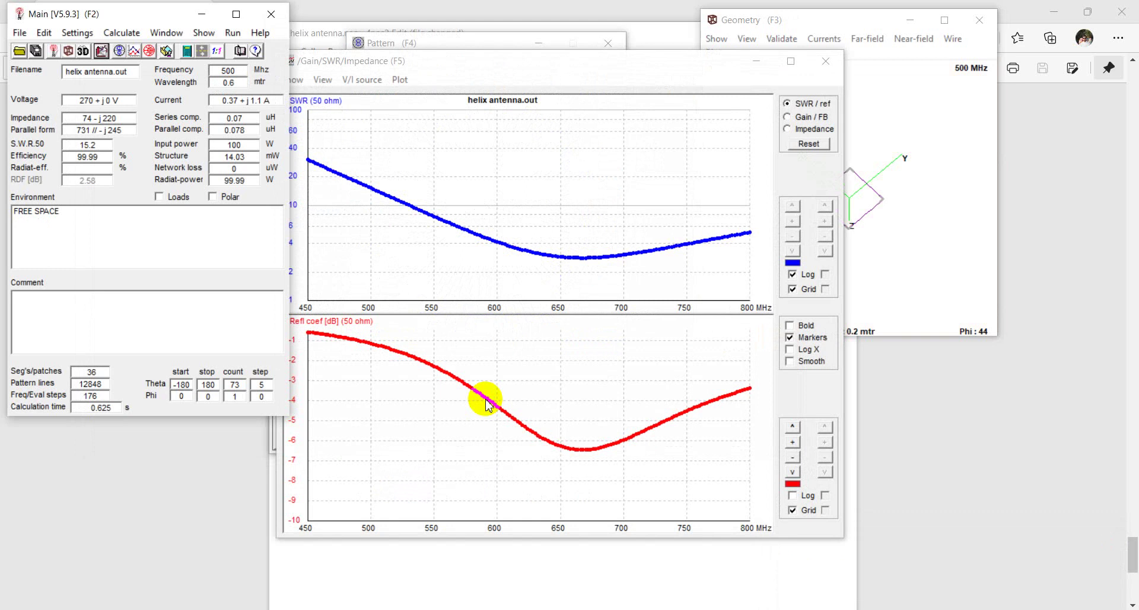
Show the impedance curves and place the marker at the zero-reactance crossing, at about 722 MHz
left_click(809, 130)
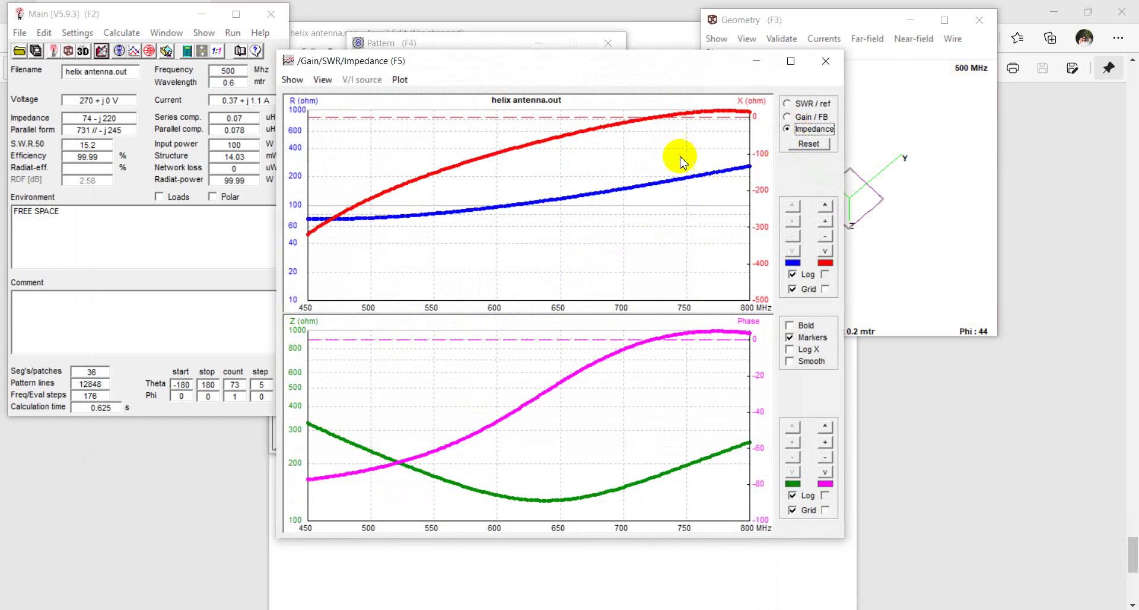
left_click_drag(656, 114, 651, 120)
left_click(654, 119)
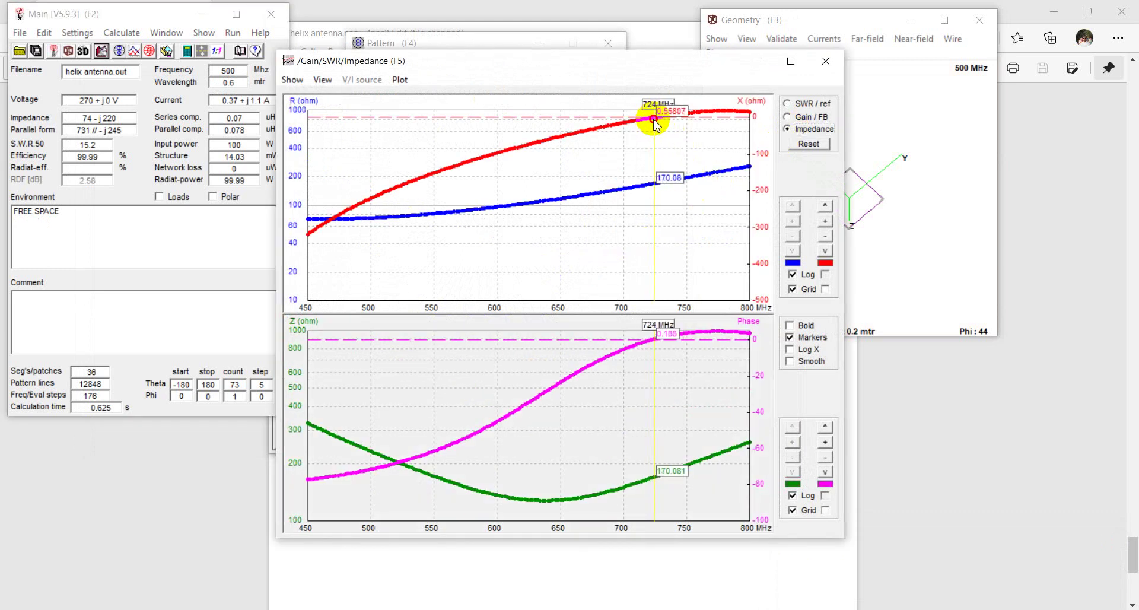
left_click(652, 120)
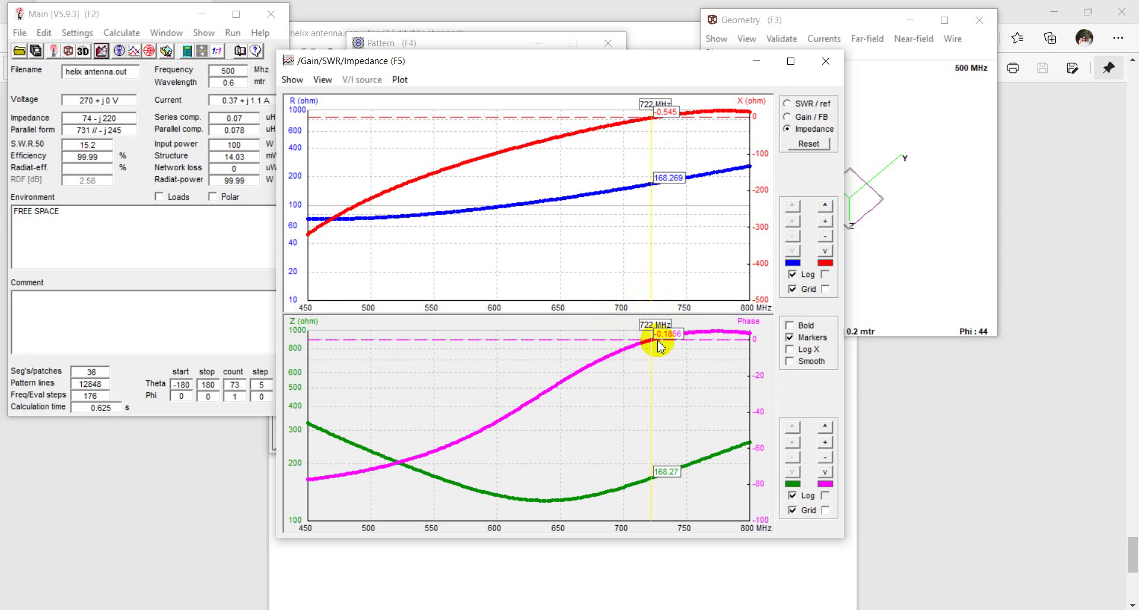
Regenerate the 450 to 800 MHz sweep from the model editor and read the impedance curves at 722 MHz
left_click(313, 37)
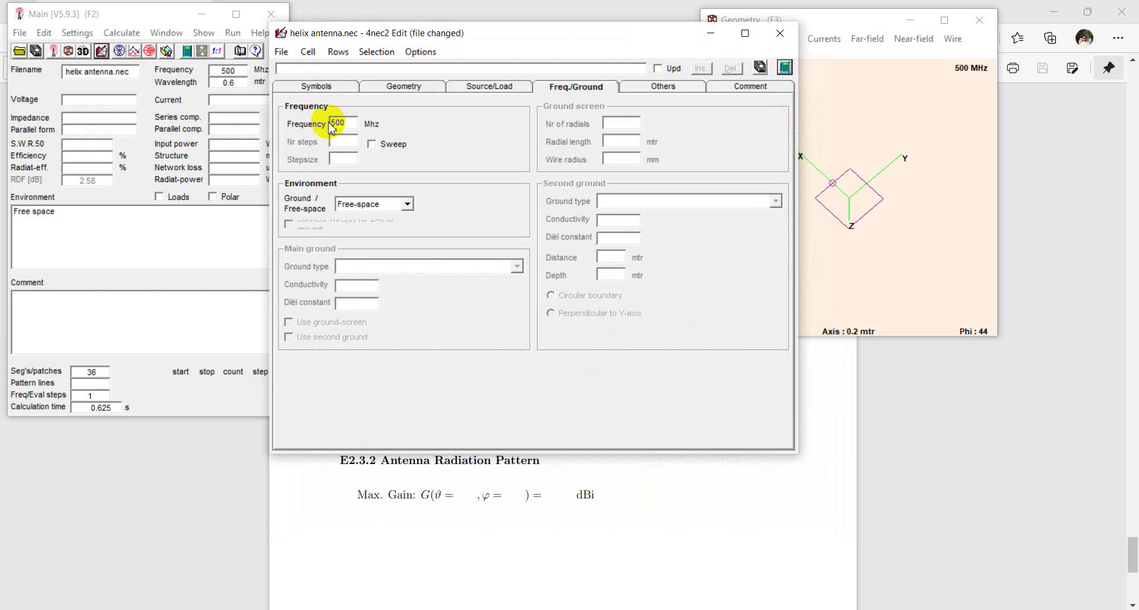
left_click(785, 68)
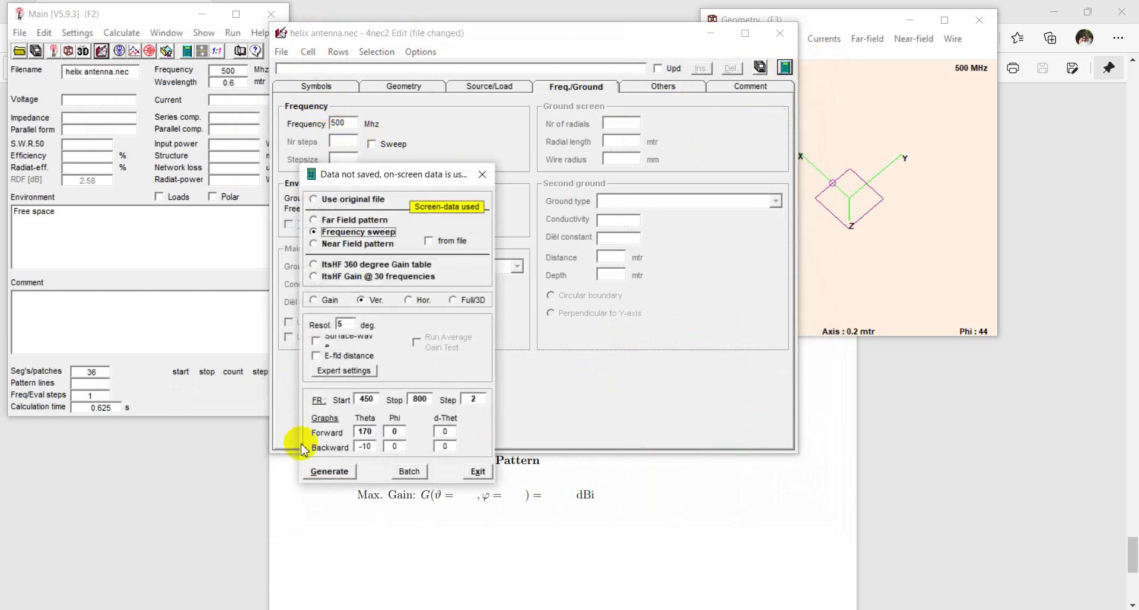
left_click(328, 472)
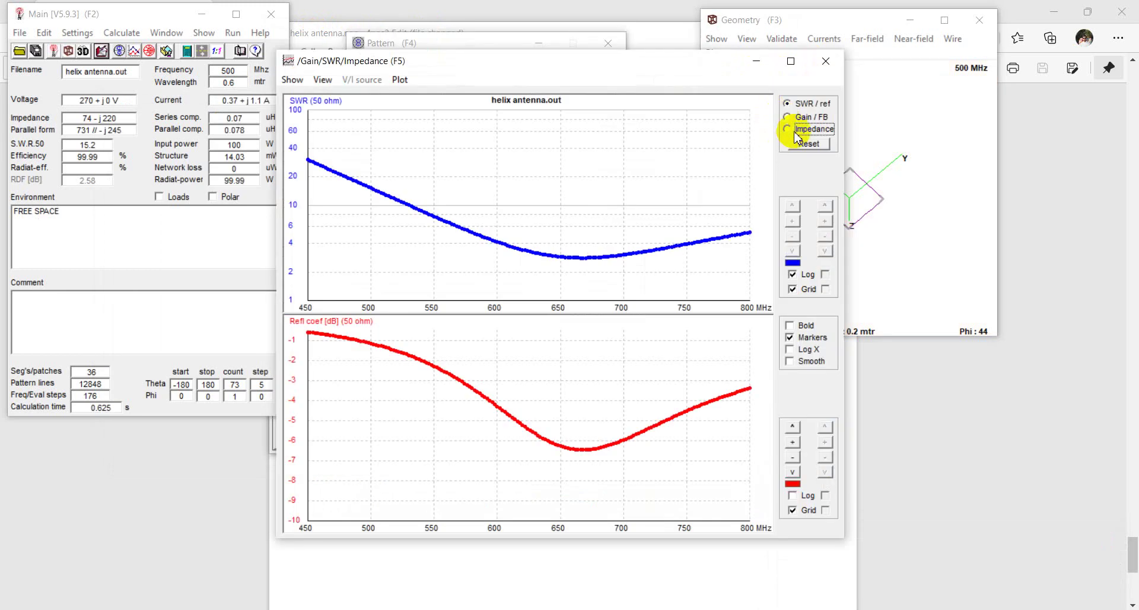
left_click(797, 135)
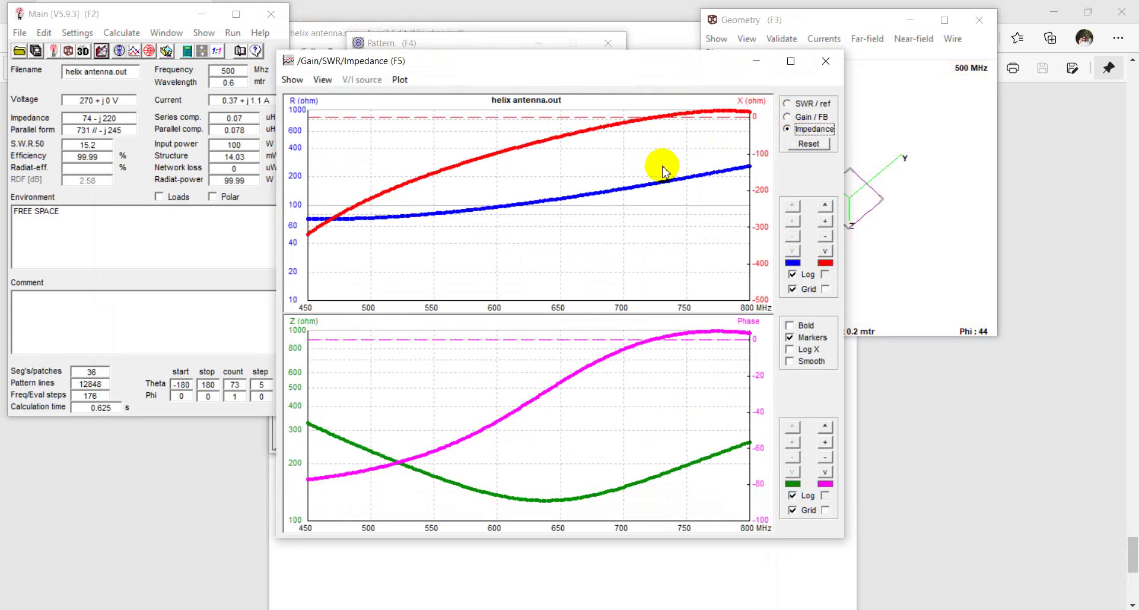
left_click(629, 186)
mouse_move(635, 186)
left_mouse_down()
mouse_move(652, 186)
mouse_move(651, 196)
left_mouse_up()
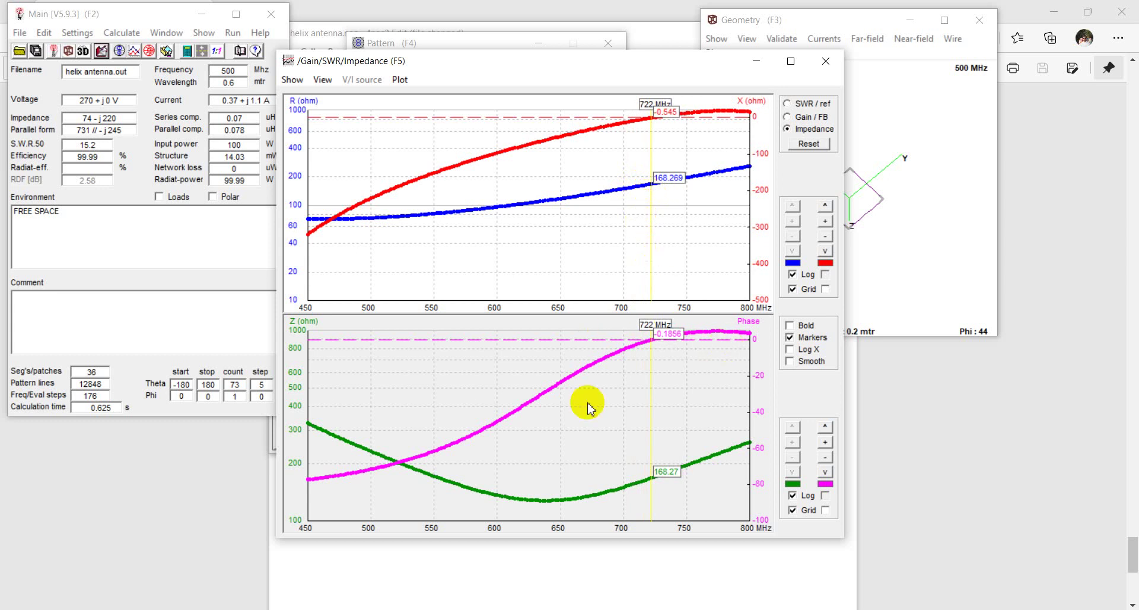
Switch to the tutorial PDF and review the Quad Antenna resonance table and maximum-gain entry
left_click(1029, 543)
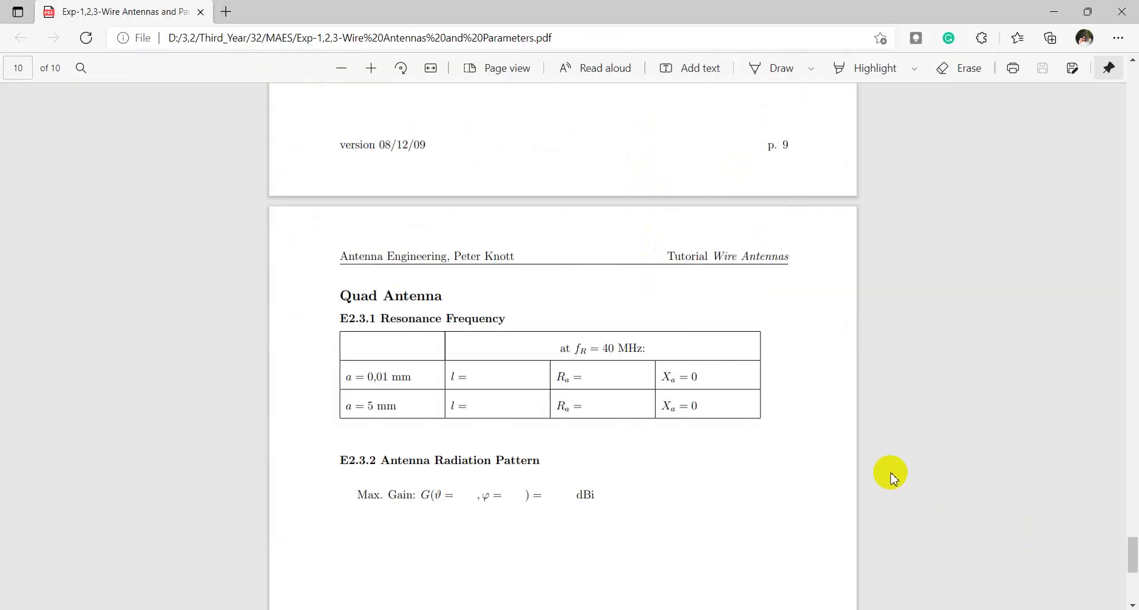
scroll(913, 485, "up", 2)
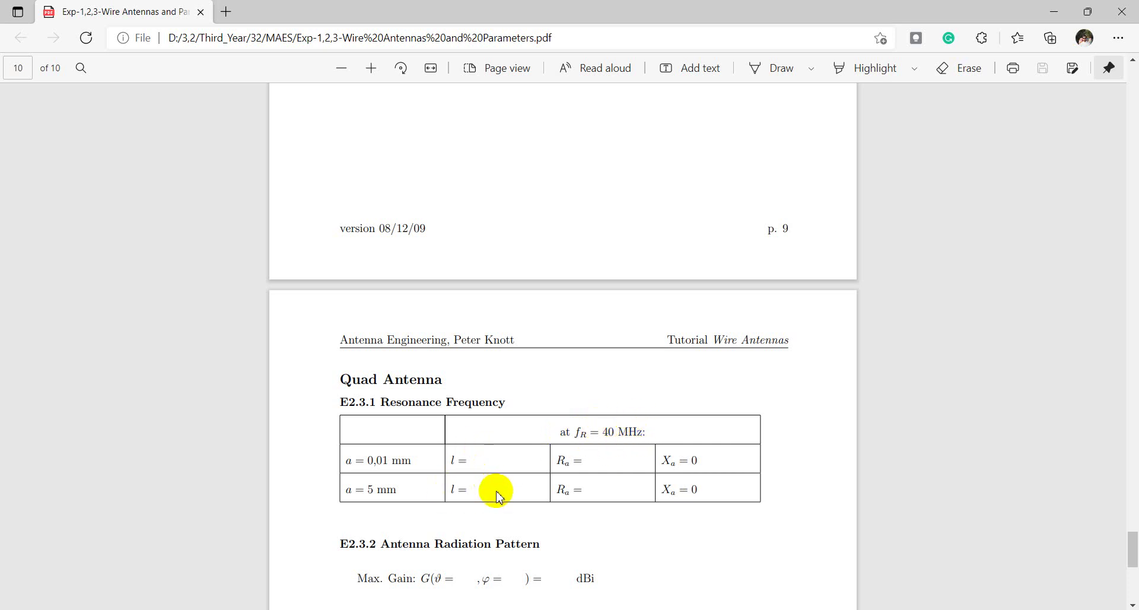
scroll(502, 498, "up", 2)
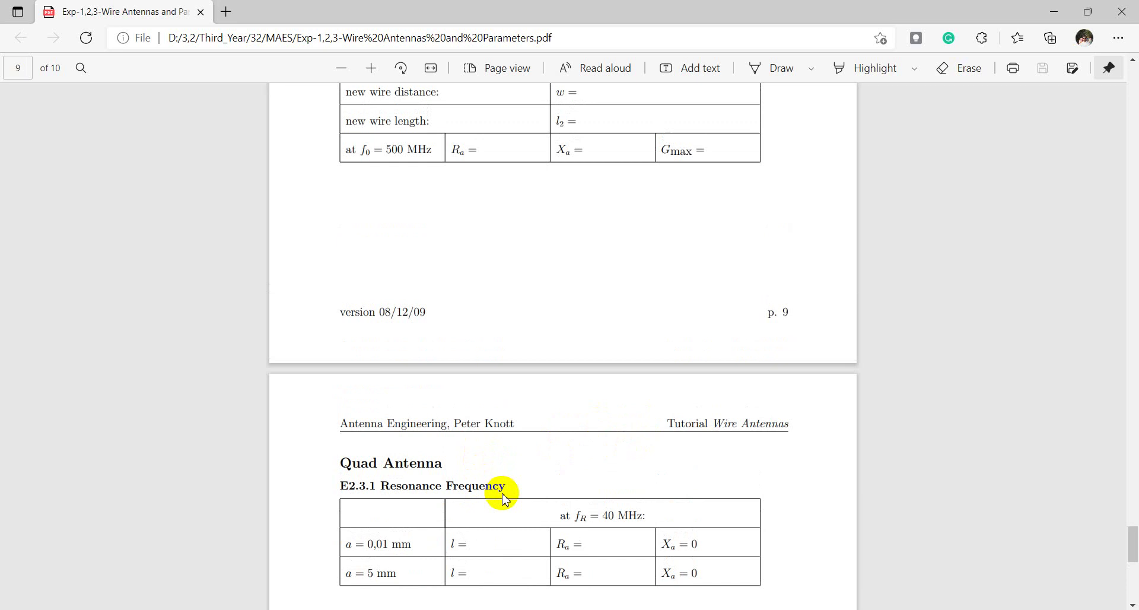
scroll(503, 499, "down", 4)
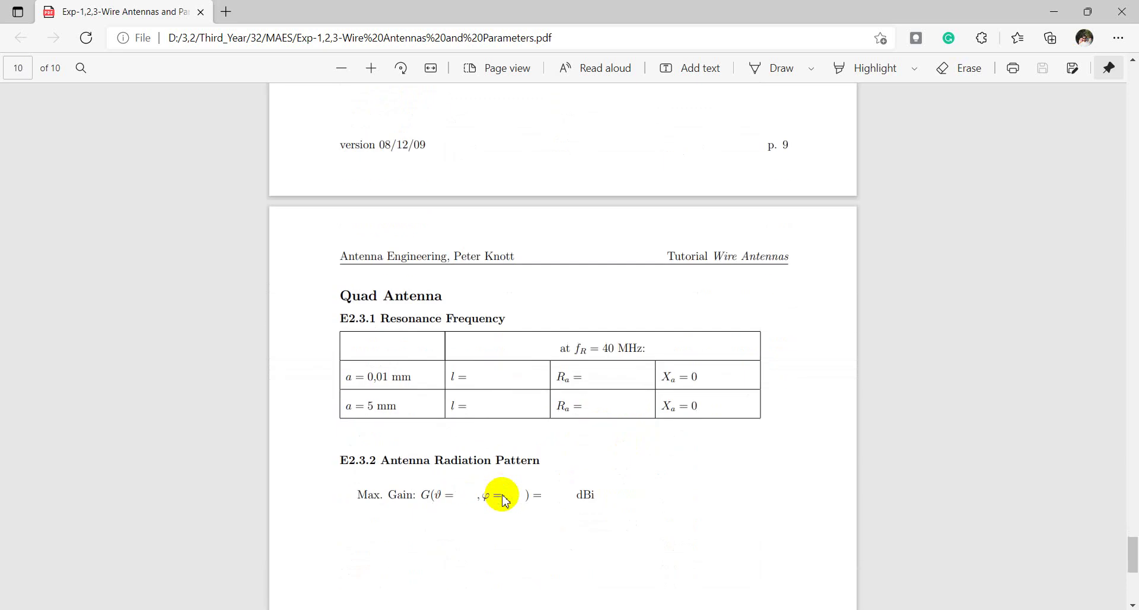